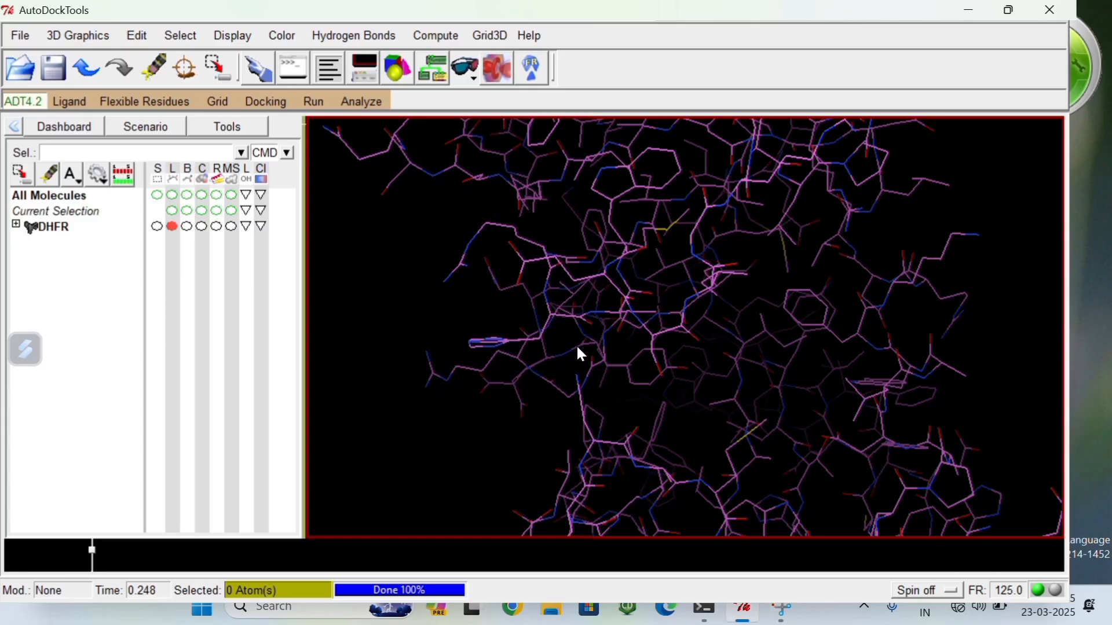
# Step: Examine the DHFR protein's line structure from several angles and at full size
pyautogui.moveTo(578, 348); pyautogui.dragTo(498, 345)
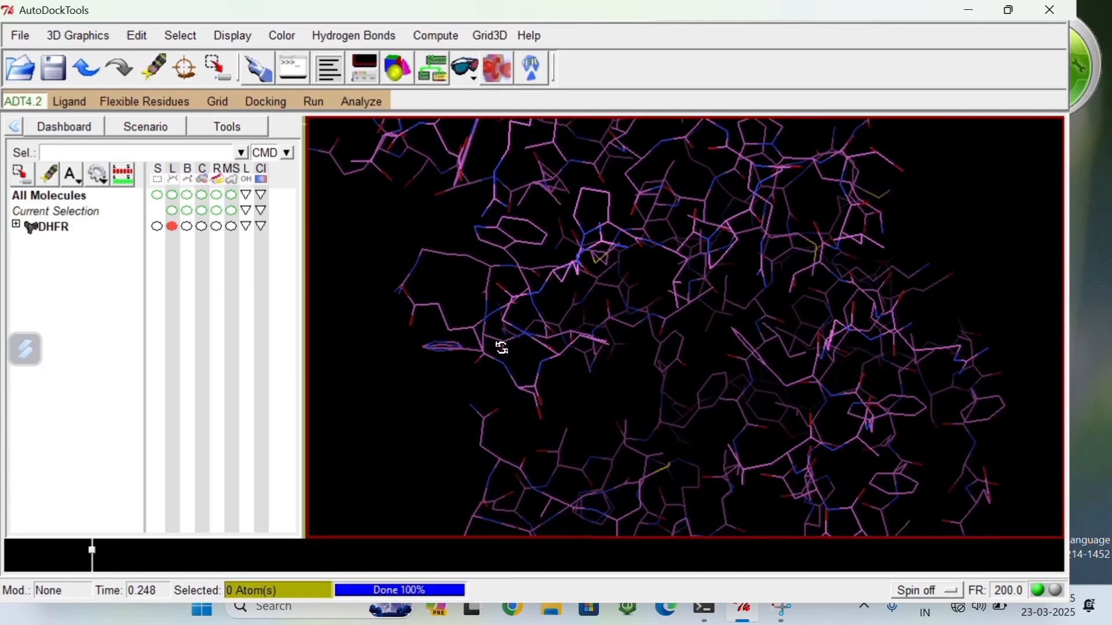
pyautogui.moveTo(696, 321); pyautogui.dragTo(560, 392)
pyautogui.scroll(-8, 561, 390)
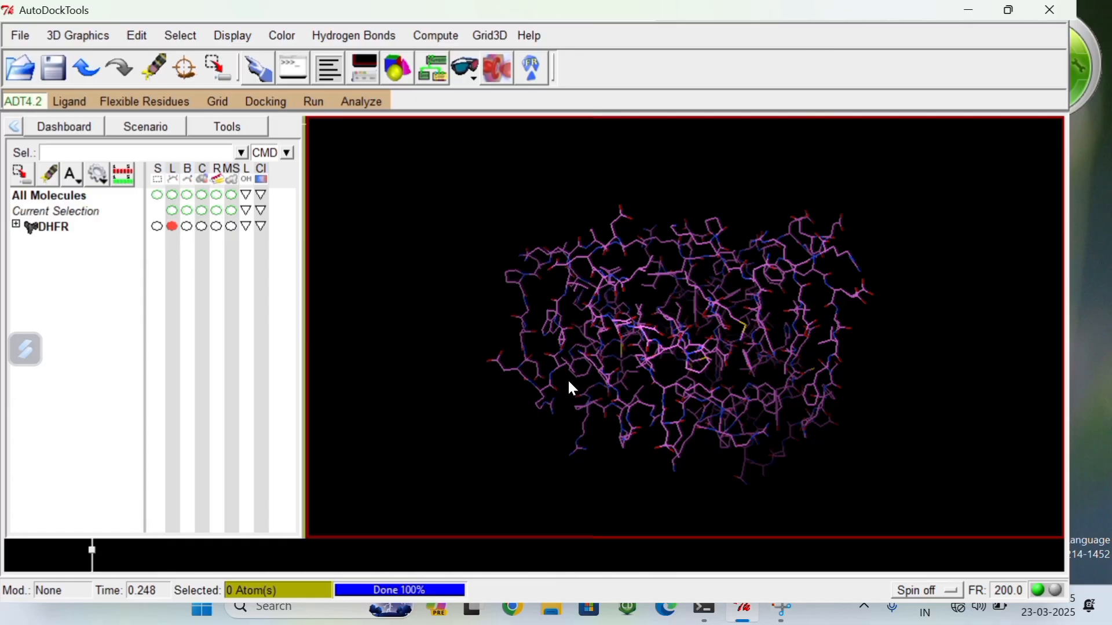
pyautogui.moveTo(649, 340); pyautogui.dragTo(605, 389)
pyautogui.moveTo(703, 340); pyautogui.dragTo(615, 346)
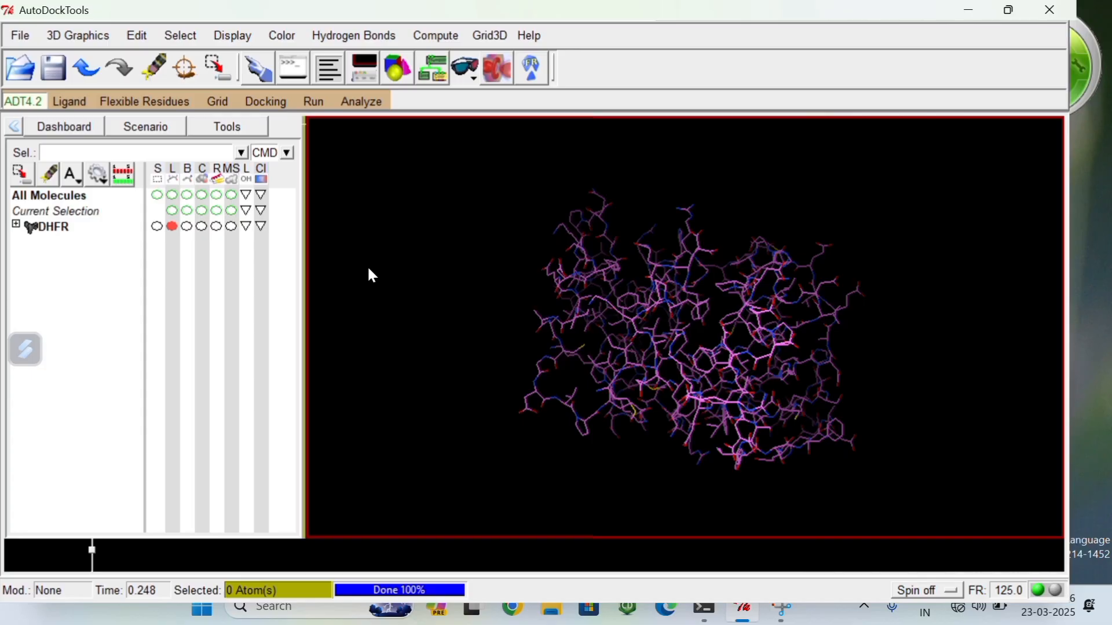
pyautogui.moveTo(369, 270); pyautogui.dragTo(745, 316)
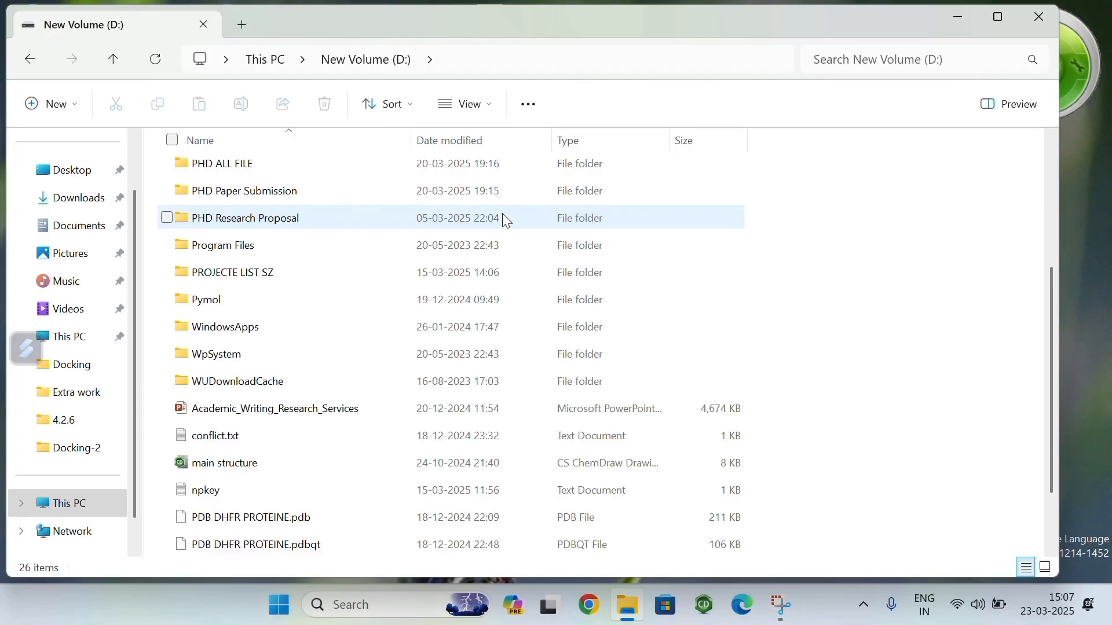
# Step: Create a new folder named Molecular Docking in New Volume (D:)
pyautogui.click(38, 104)
pyautogui.click(78, 145)
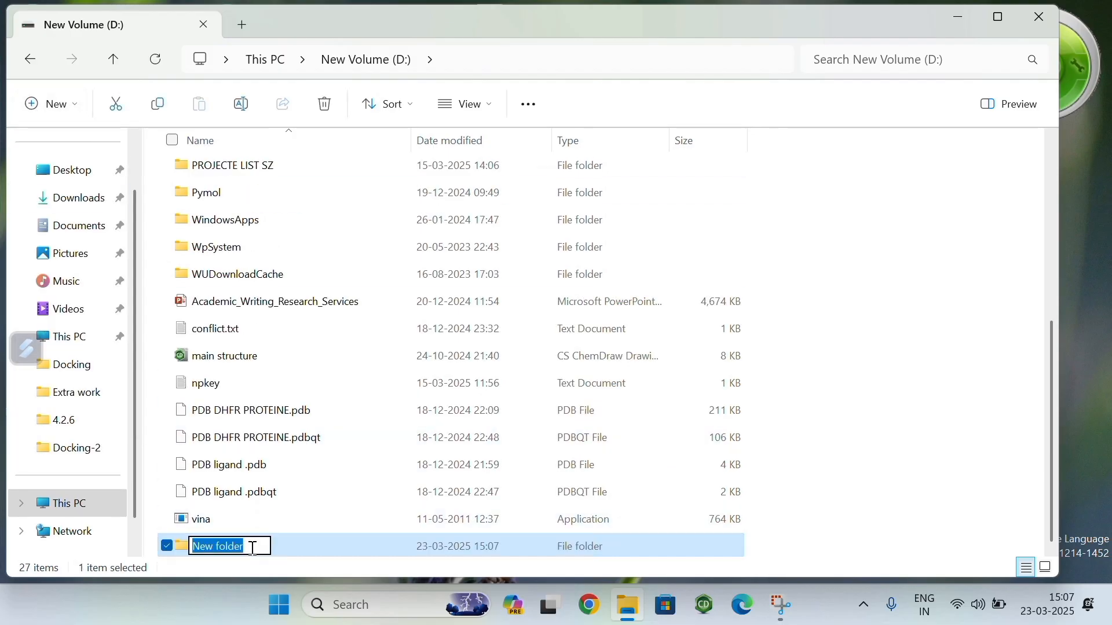
pyautogui.press('BackSpace')
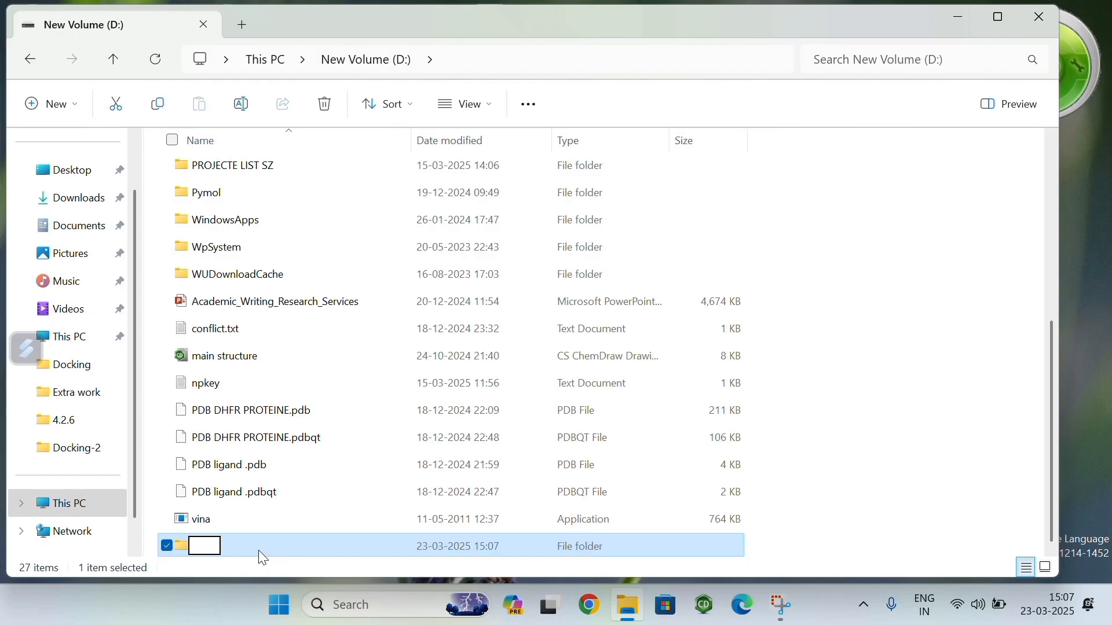
pyautogui.write('m')
pyautogui.press('BackSpace')
pyautogui.write('Molecular Do')
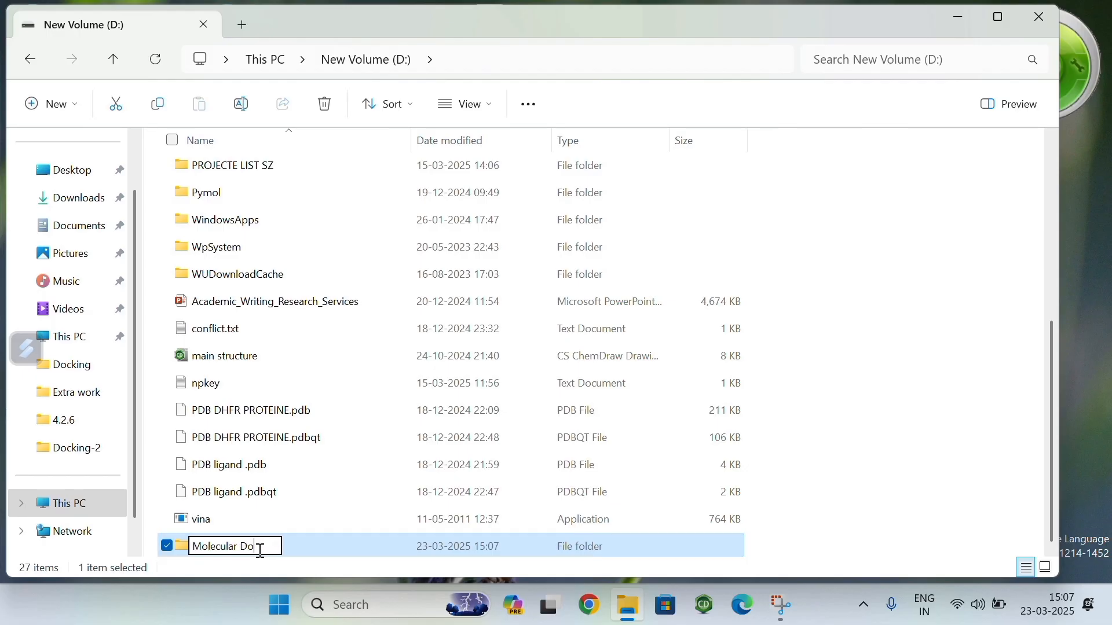
pyautogui.write('cking')
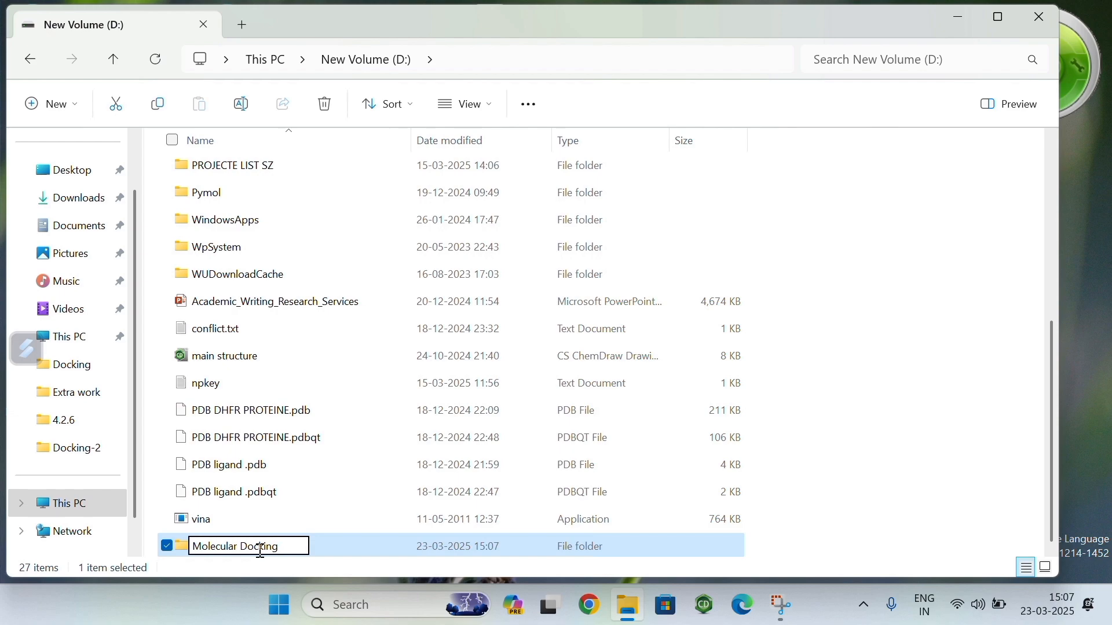
pyautogui.press('Return')
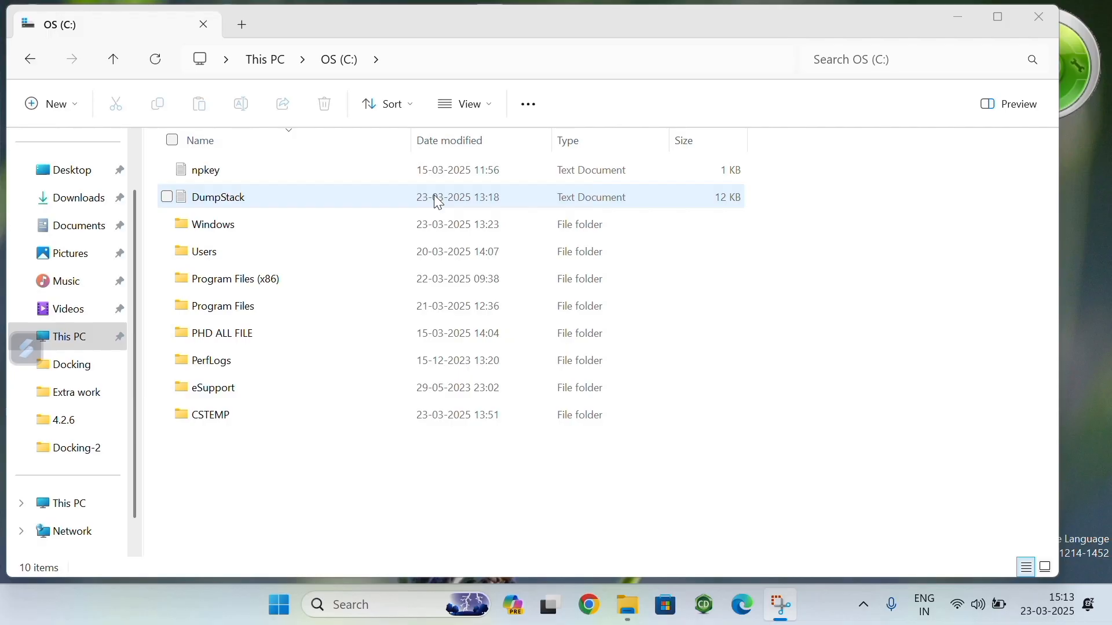
# Step: Open the AutoDockTools folder inside Program Files (x86), MGLTools-1.5.7, Lib, site-packages on OS (C:)
pyautogui.click(255, 288)
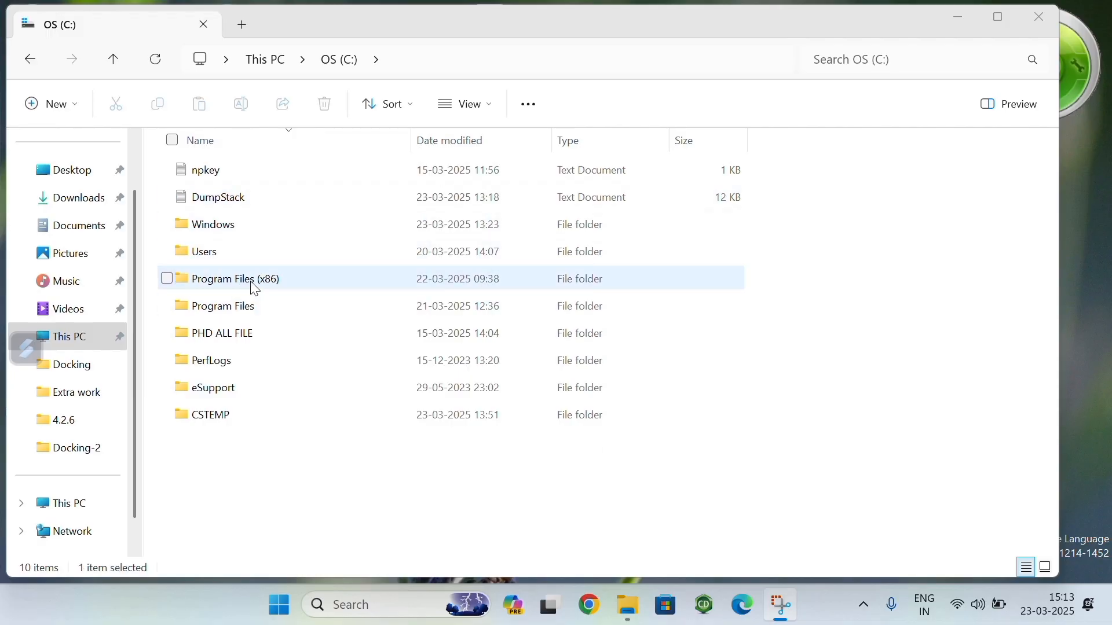
pyautogui.doubleClick(255, 288)
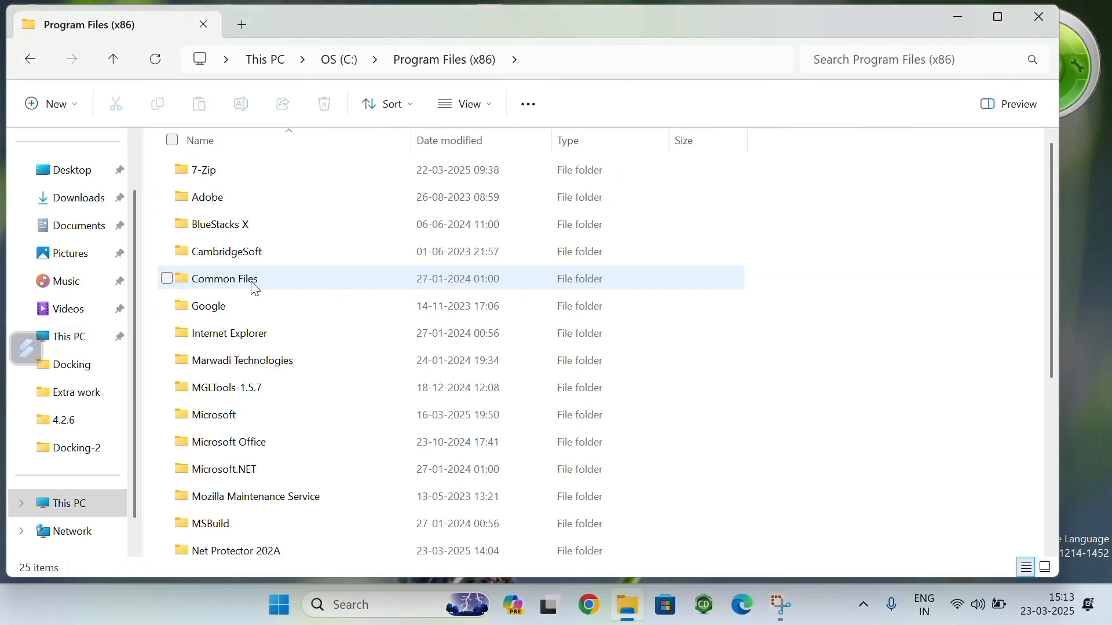
pyautogui.doubleClick(250, 398)
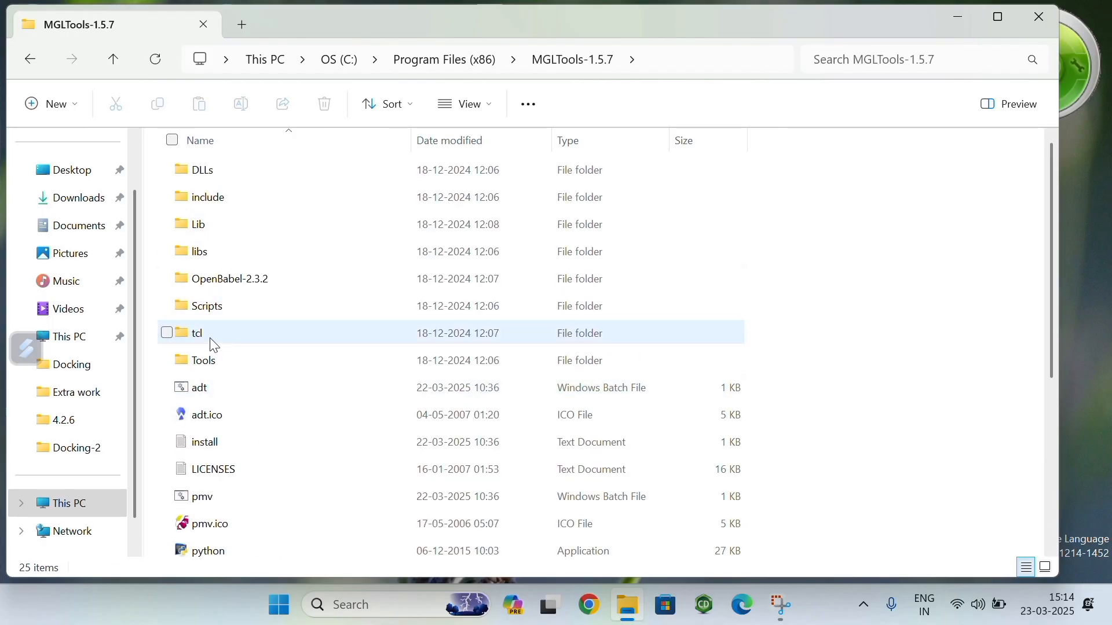
pyautogui.doubleClick(219, 227)
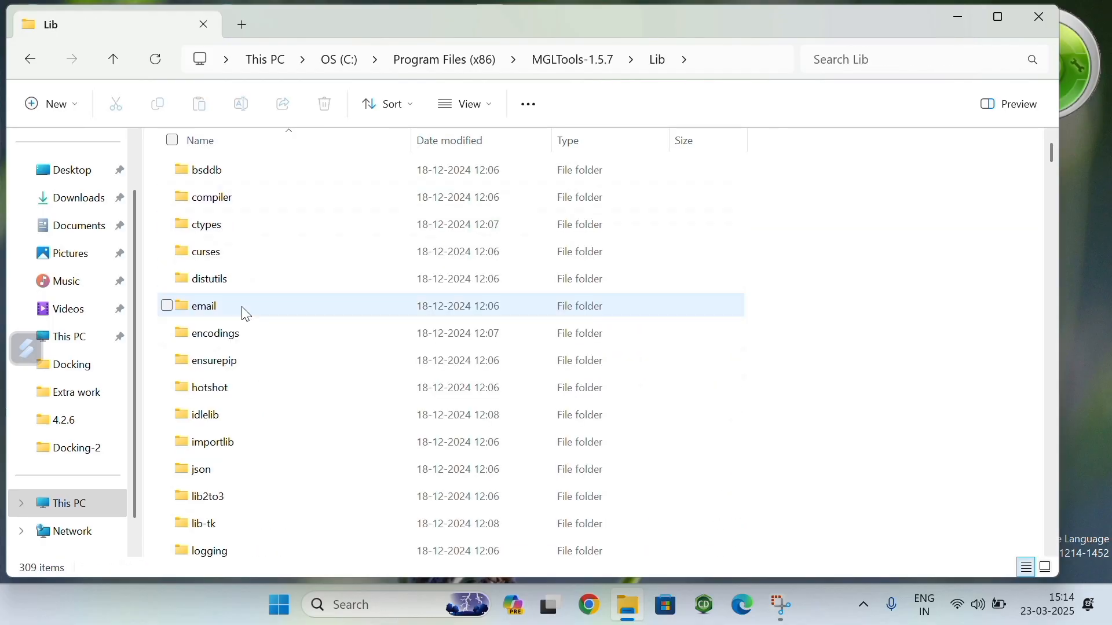
pyautogui.scroll(-2, 252, 374)
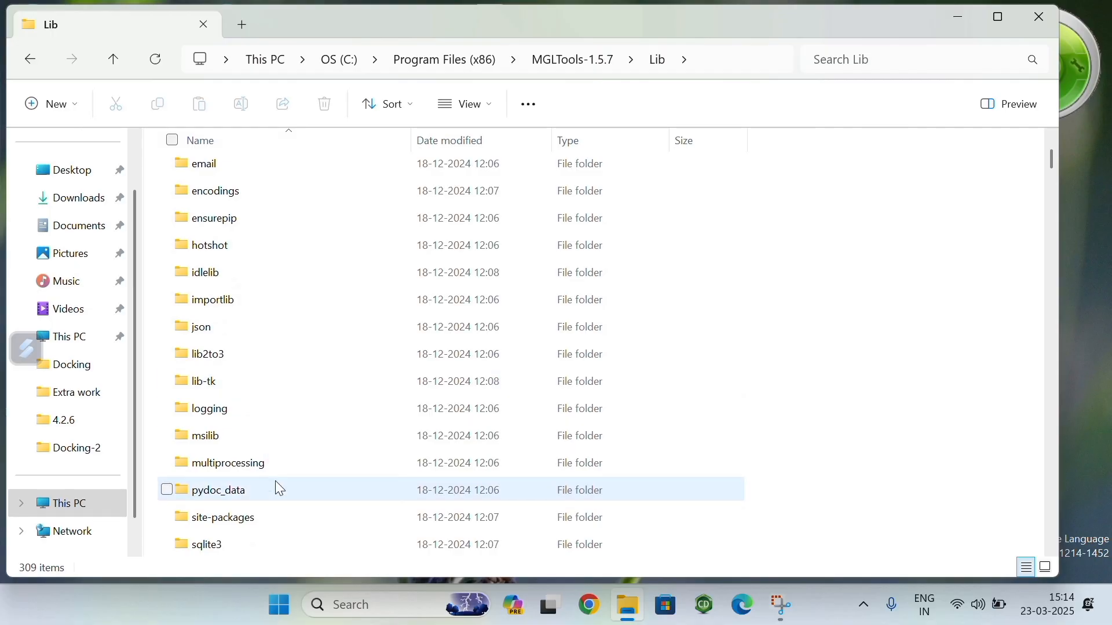
pyautogui.scroll(-1, 276, 486)
pyautogui.scroll(-1, 272, 423)
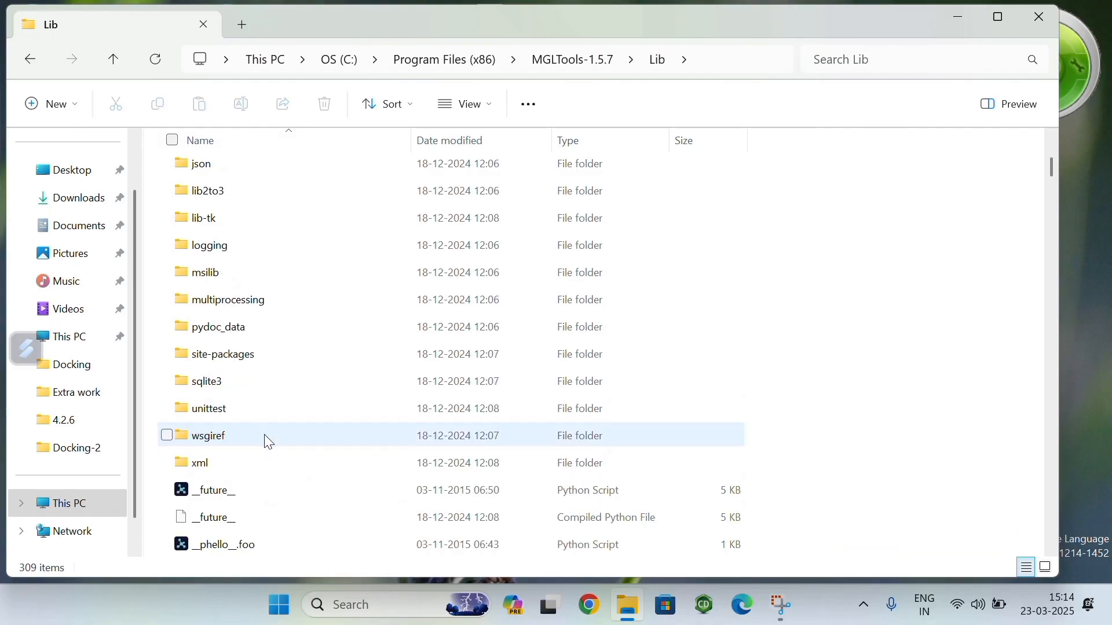
pyautogui.doubleClick(258, 365)
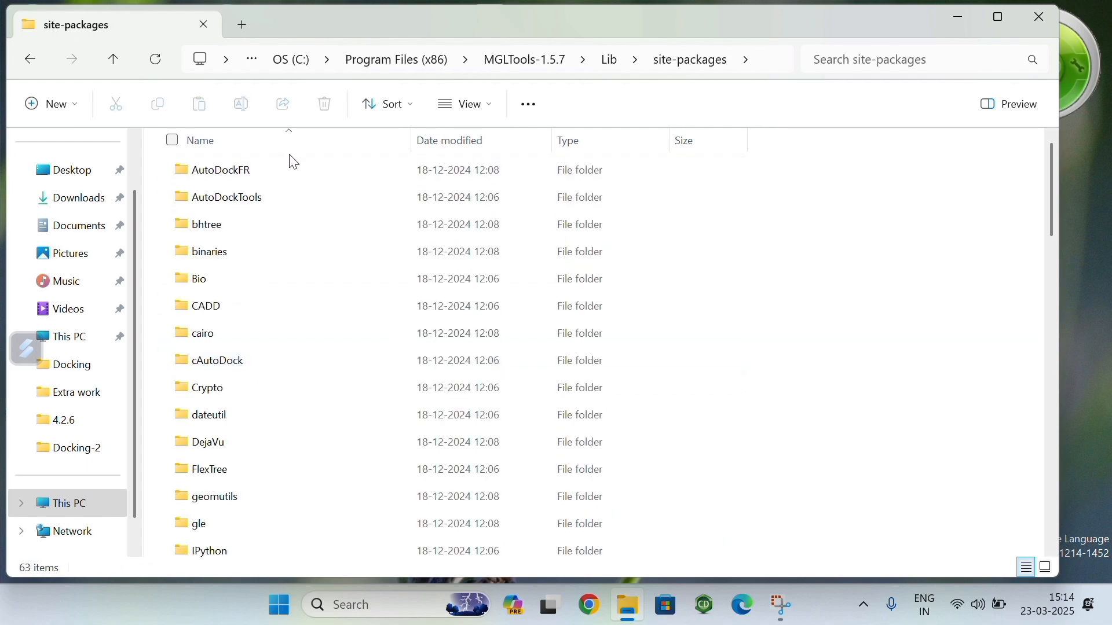
pyautogui.doubleClick(271, 202)
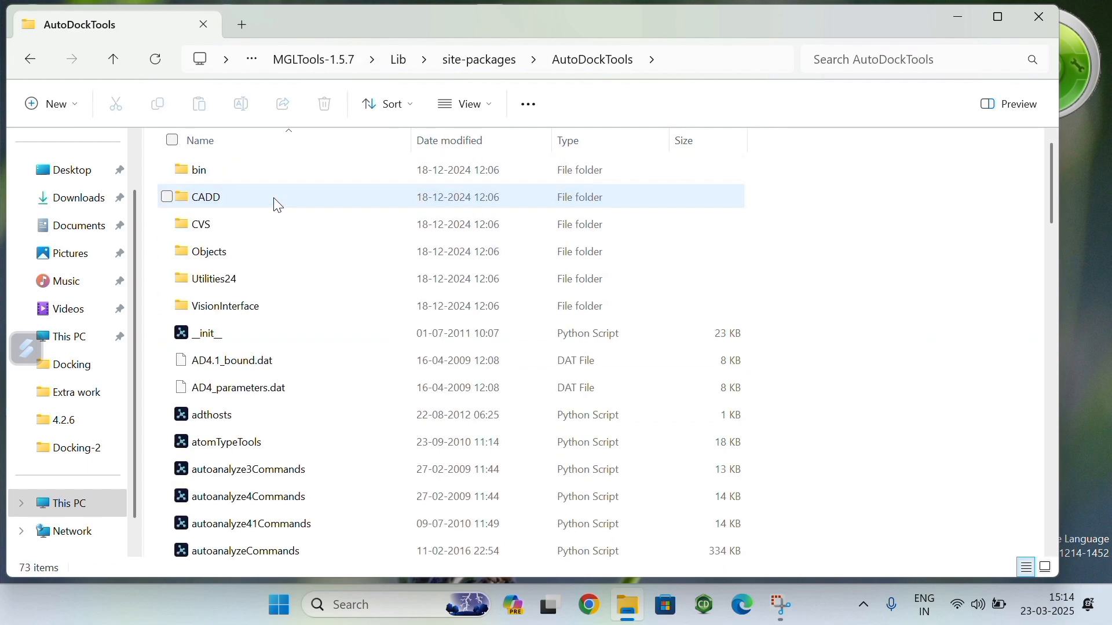
# Step: Copy the AD4.1_bound.dat and AD4_parameters.dat files from the AutoDockTools folder
pyautogui.scroll(-2, 287, 393)
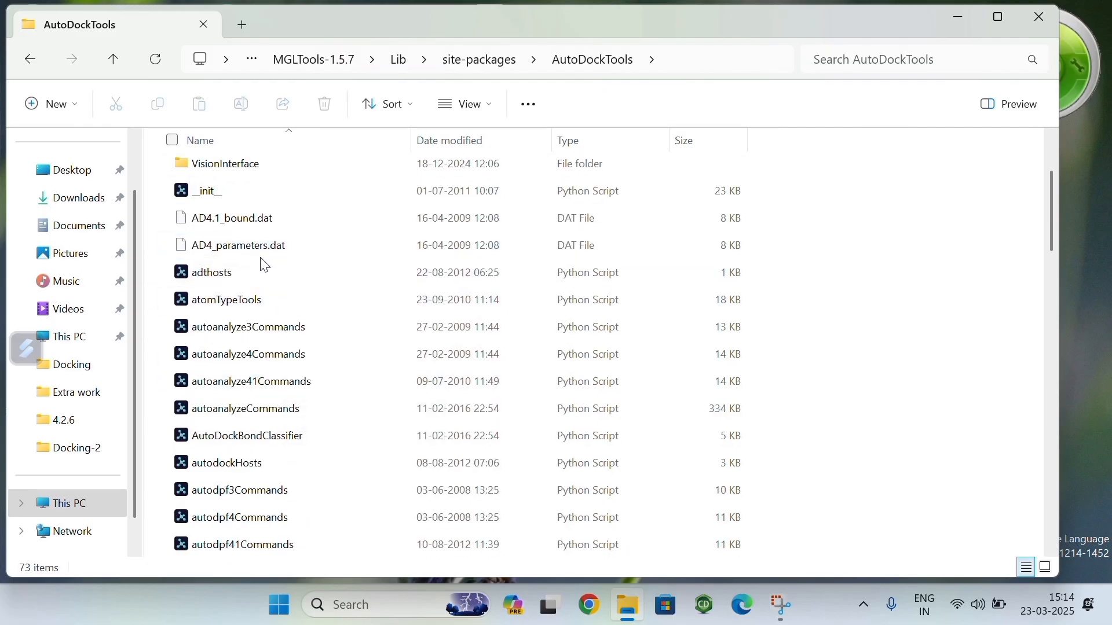
pyautogui.click(292, 254)
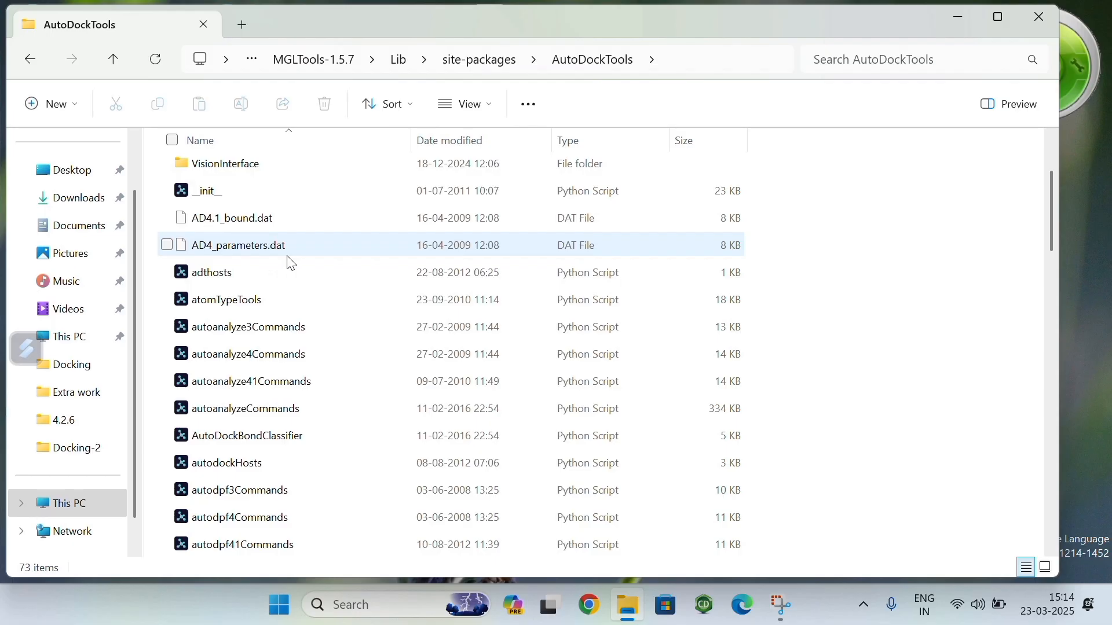
pyautogui.click(167, 245)
pyautogui.click(167, 218)
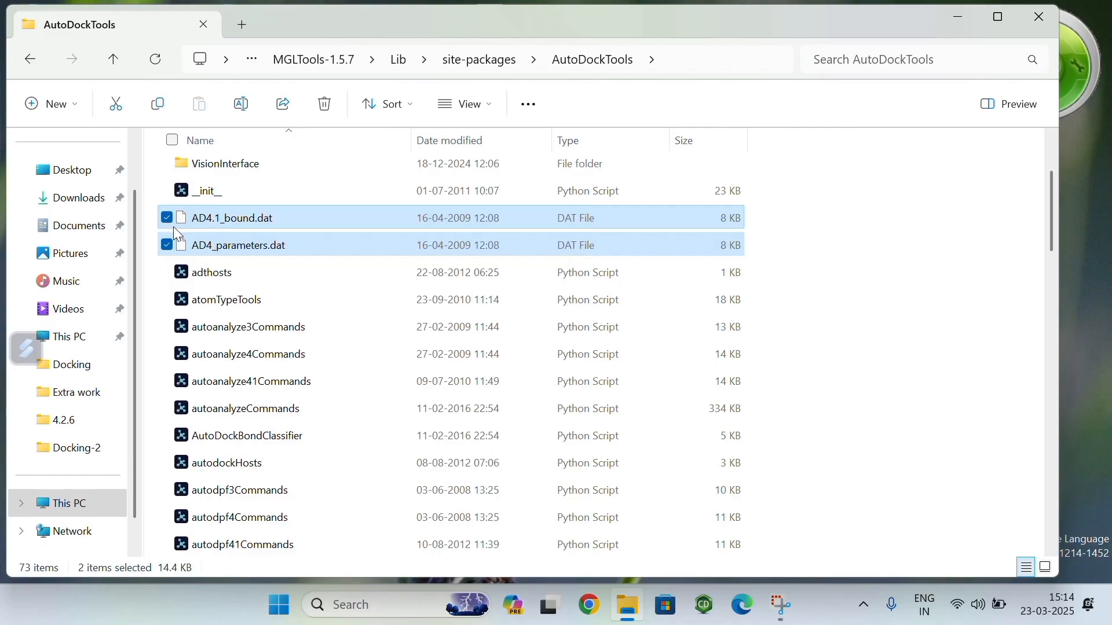
pyautogui.hotkey('ctrl', 'c')
# Step: Paste the two copied DAT files into the Molecular Docking folder on New Volume (D:)
pyautogui.keyDown('ctrl'); pyautogui.click(80, 424); pyautogui.keyUp('ctrl')
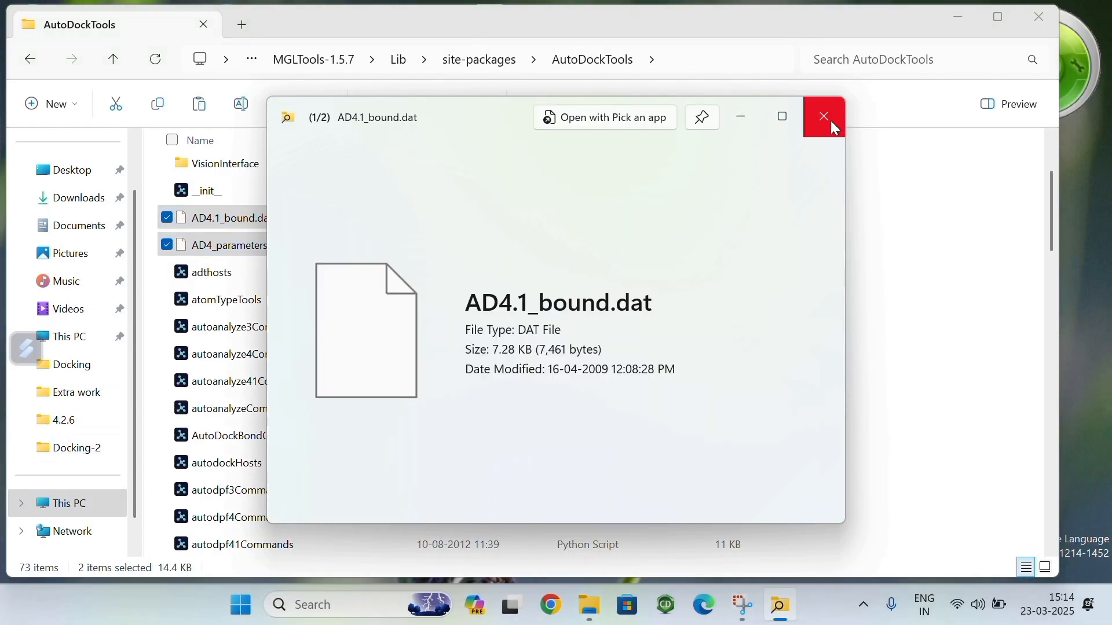
pyautogui.click(834, 127)
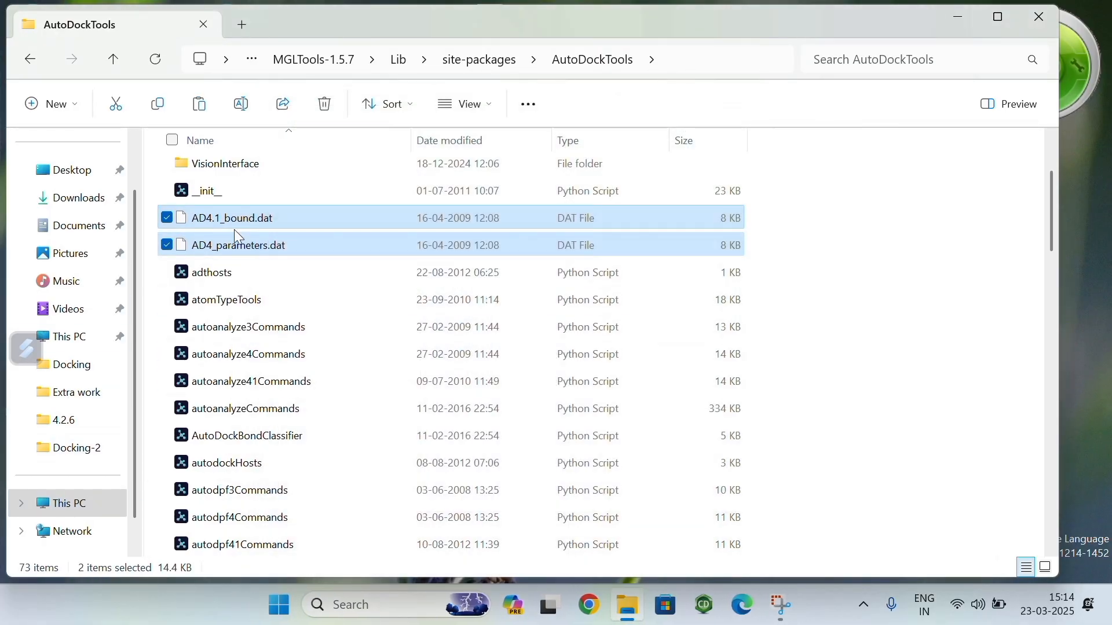
pyautogui.click(87, 491)
pyautogui.doubleClick(521, 169)
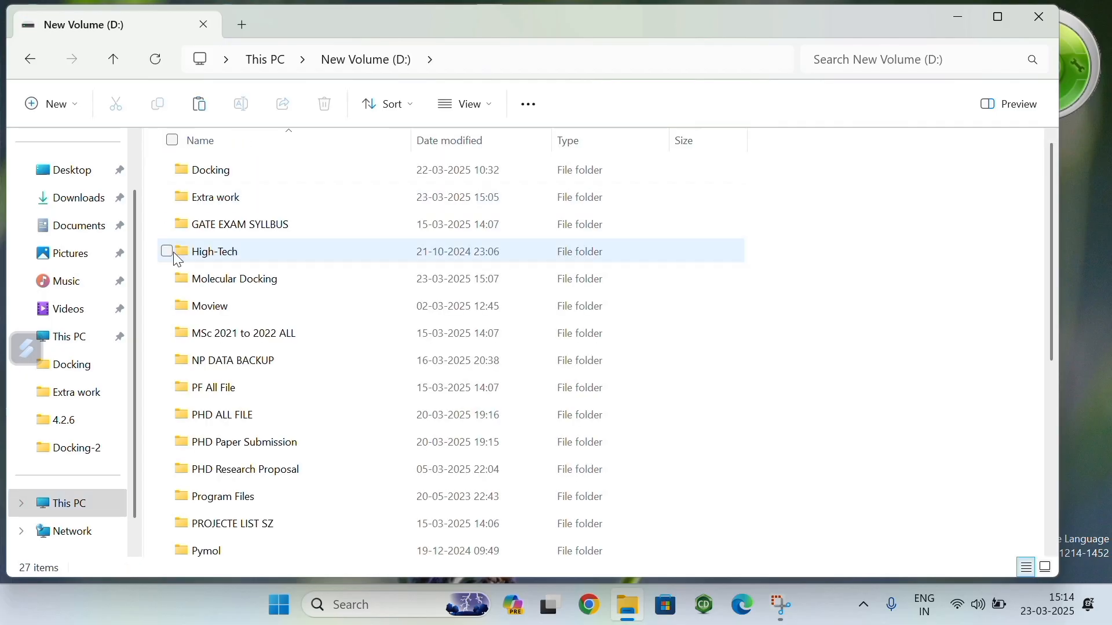
pyautogui.doubleClick(287, 279)
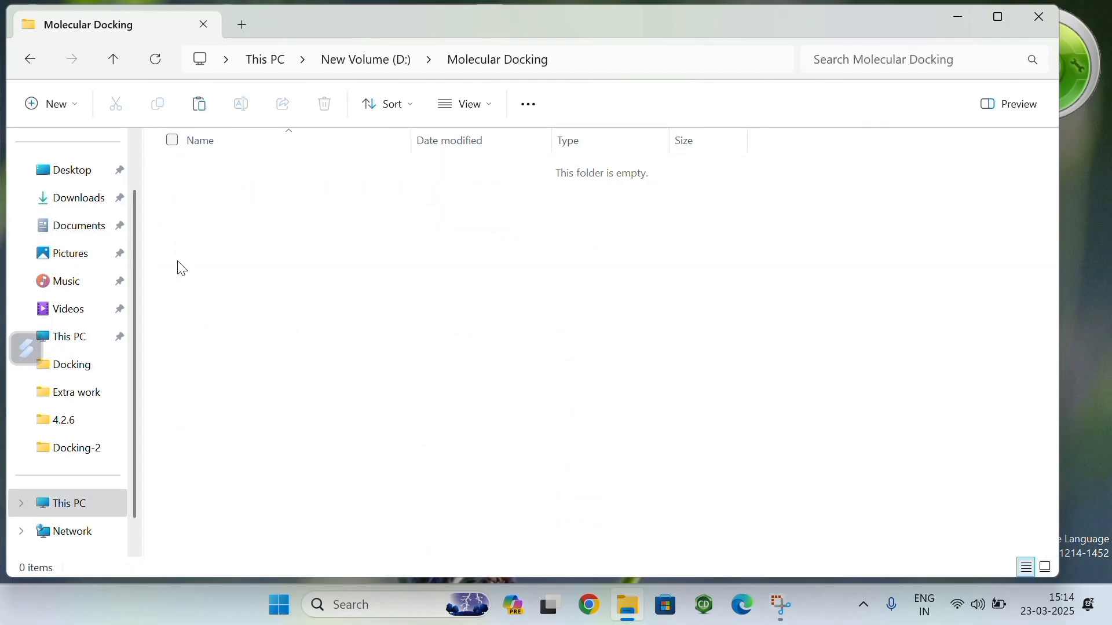
pyautogui.hotkey('ctrl', 'v')
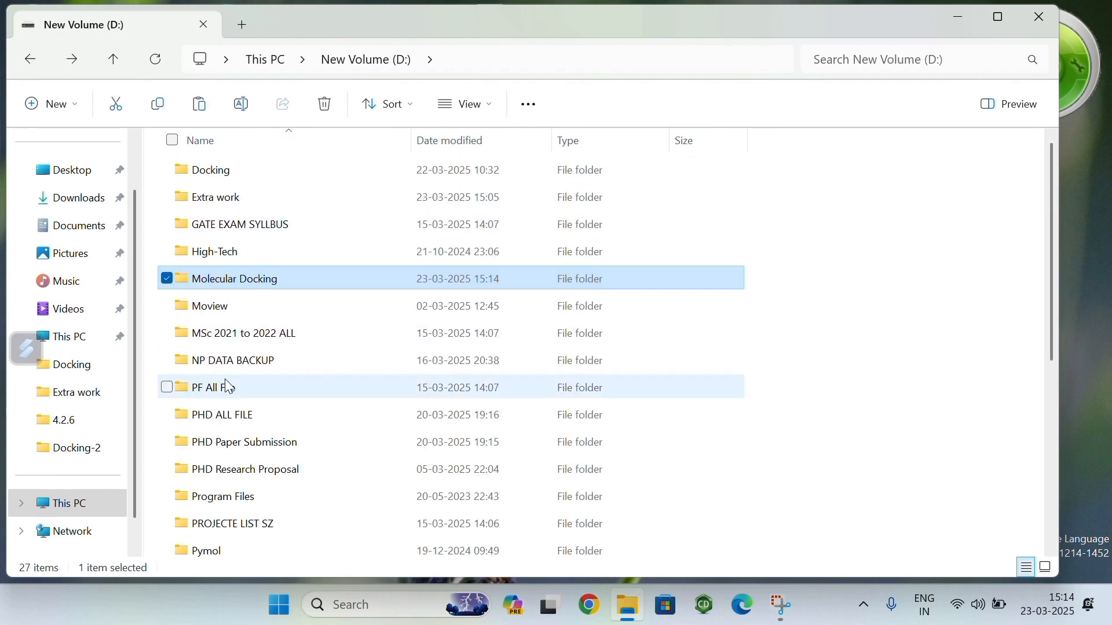
pyautogui.doubleClick(243, 283)
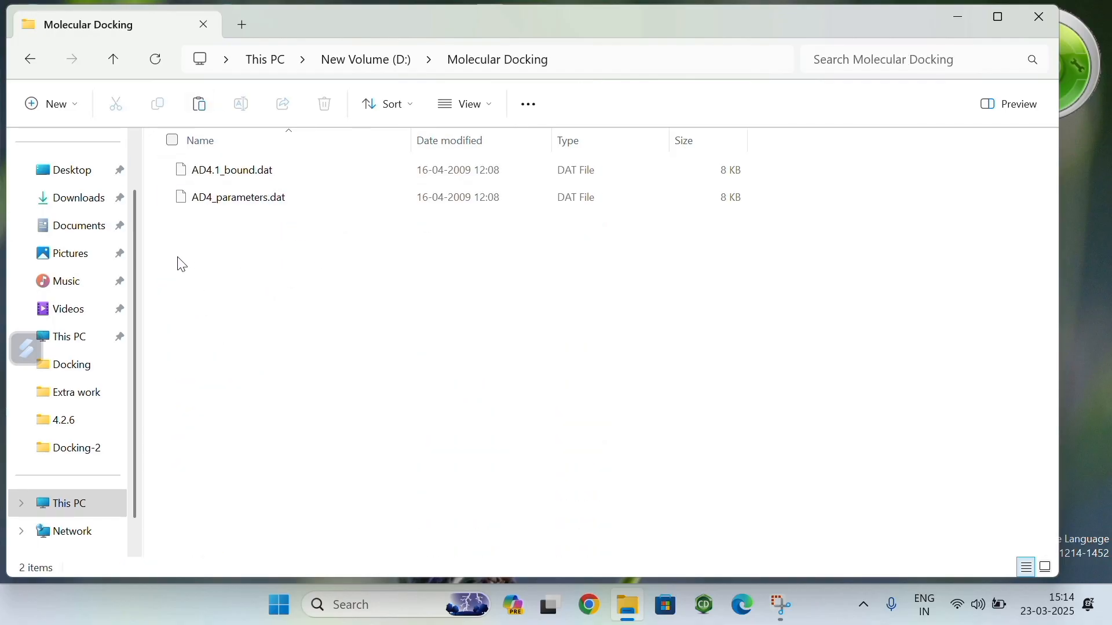
# Step: Open the 4.2.6 folder inside Program Files (x86), The Scripps Research Institute, Autodock on OS (C:)
pyautogui.click(87, 347)
pyautogui.doubleClick(252, 167)
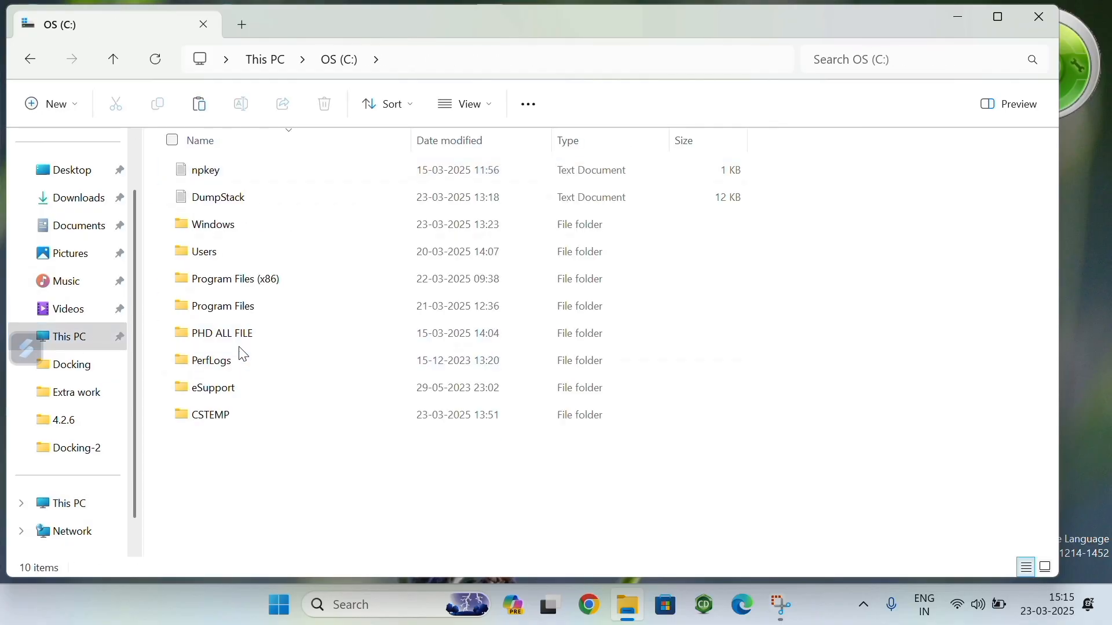
pyautogui.doubleClick(245, 284)
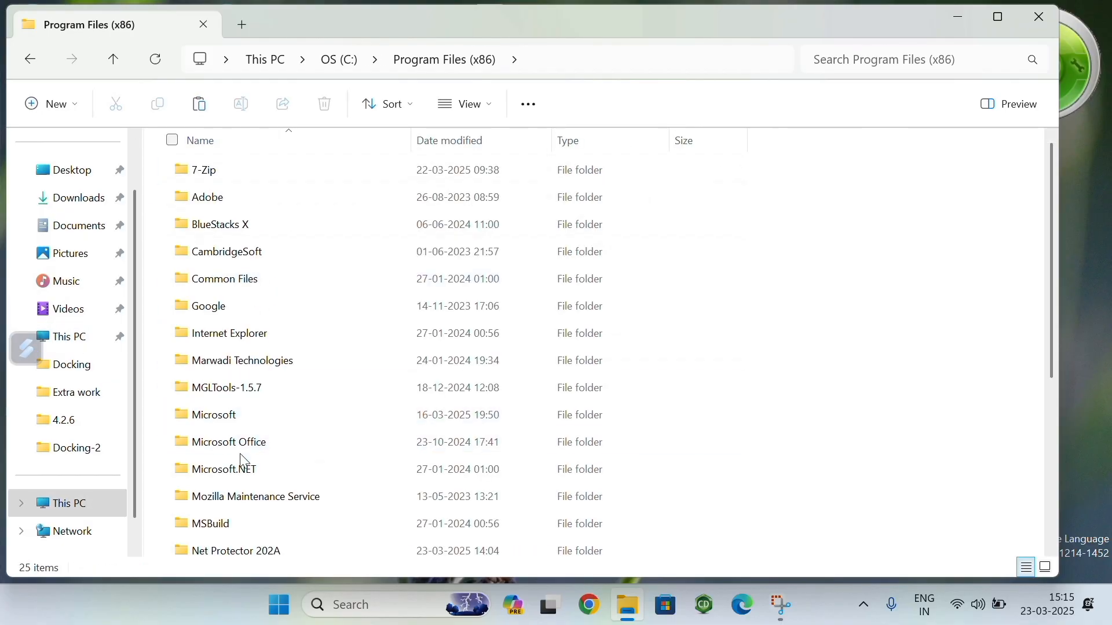
pyautogui.scroll(-1, 266, 515)
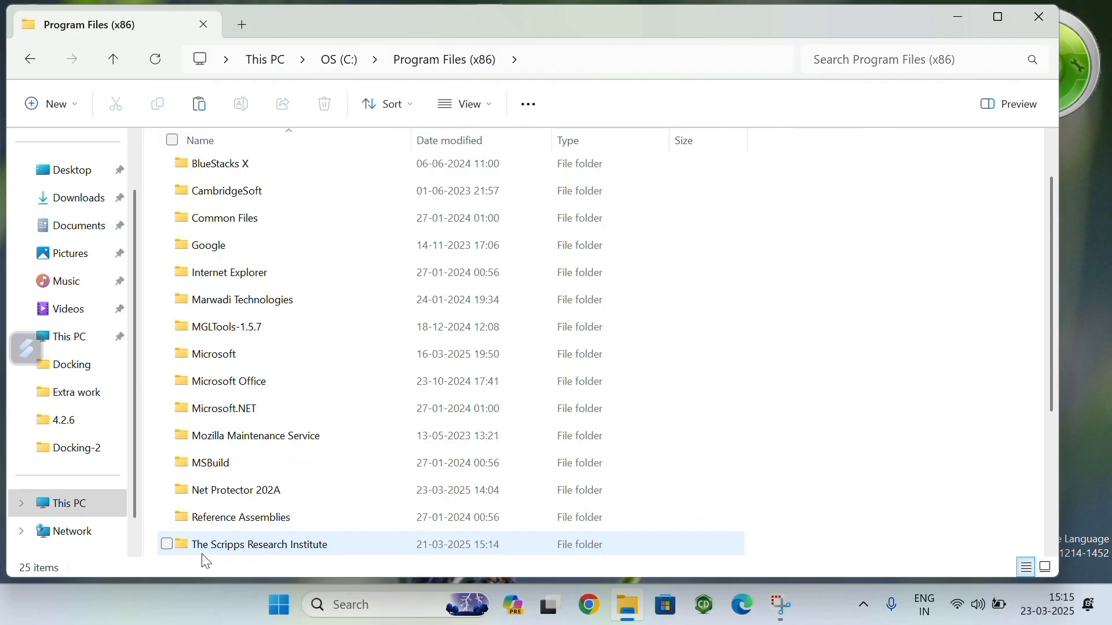
pyautogui.doubleClick(294, 547)
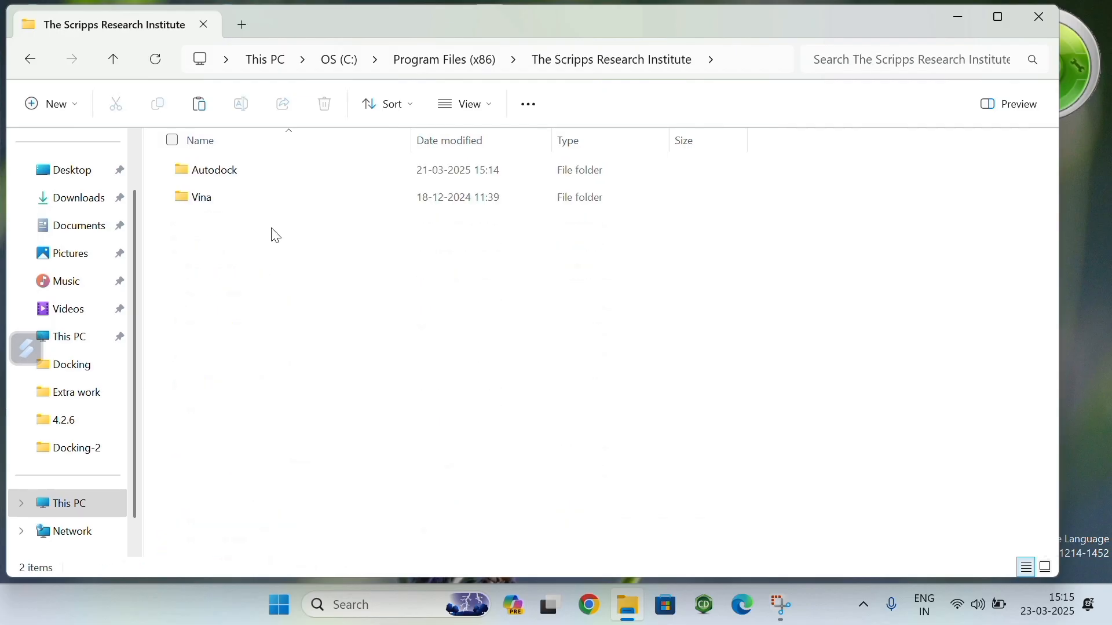
pyautogui.doubleClick(241, 174)
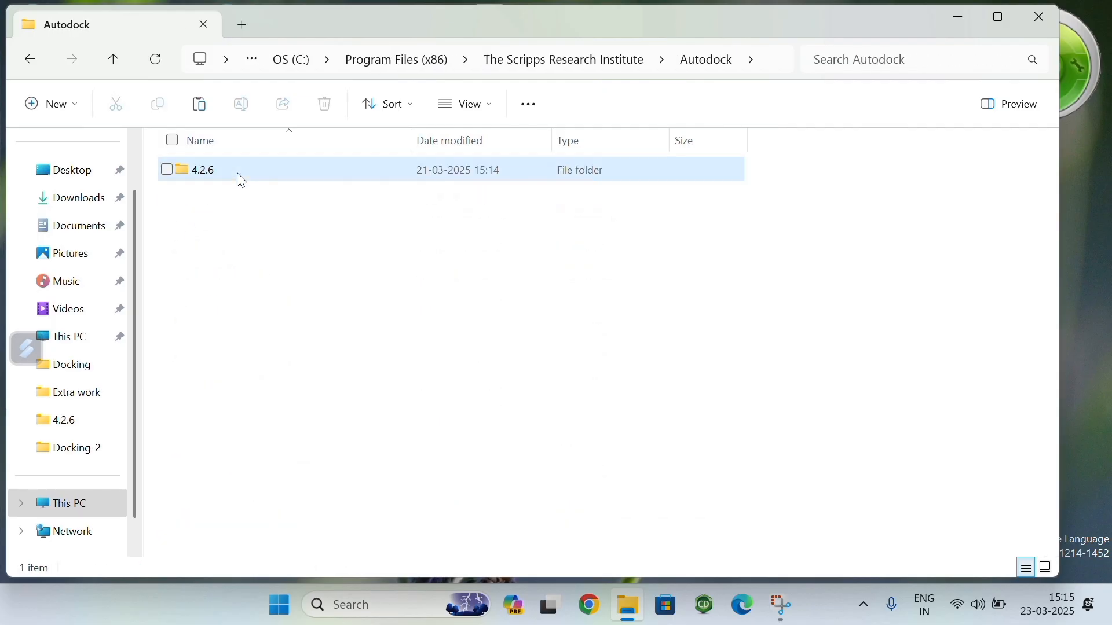
pyautogui.doubleClick(240, 177)
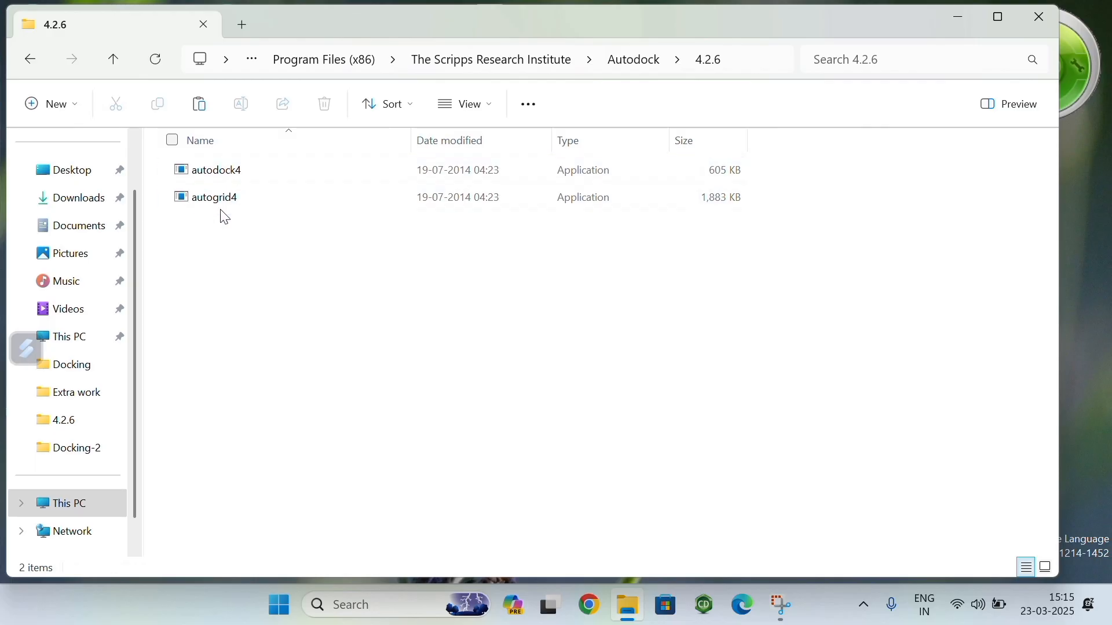
# Step: Copy the autodock4 and autogrid4 applications from the 4.2.6 folder into the Molecular Docking folder on New Volume (D:)
pyautogui.click(166, 198)
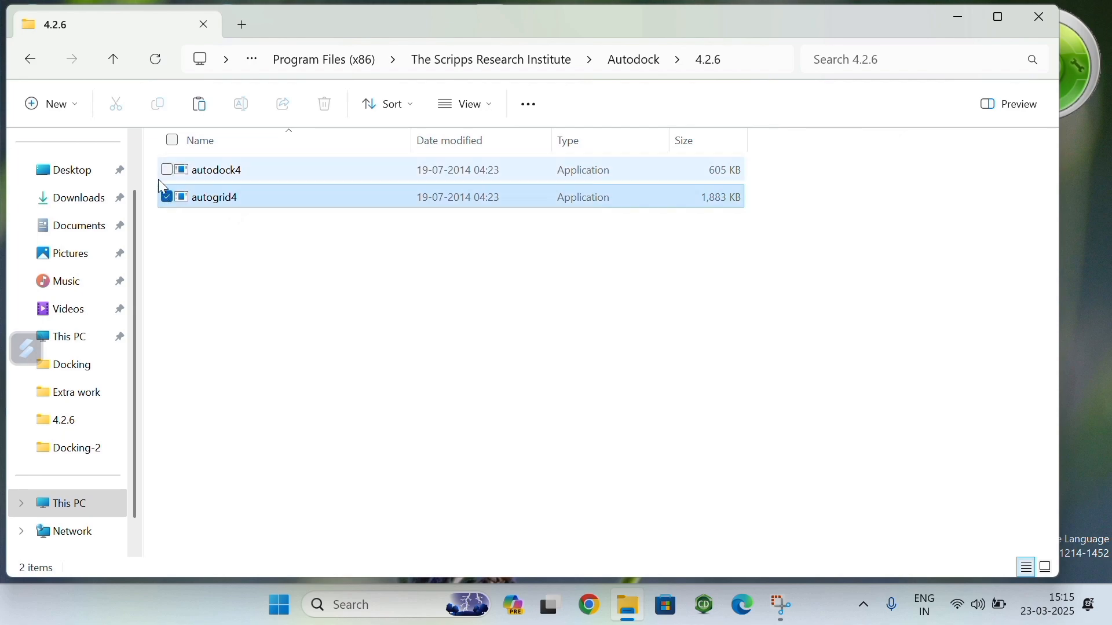
pyautogui.click(166, 171)
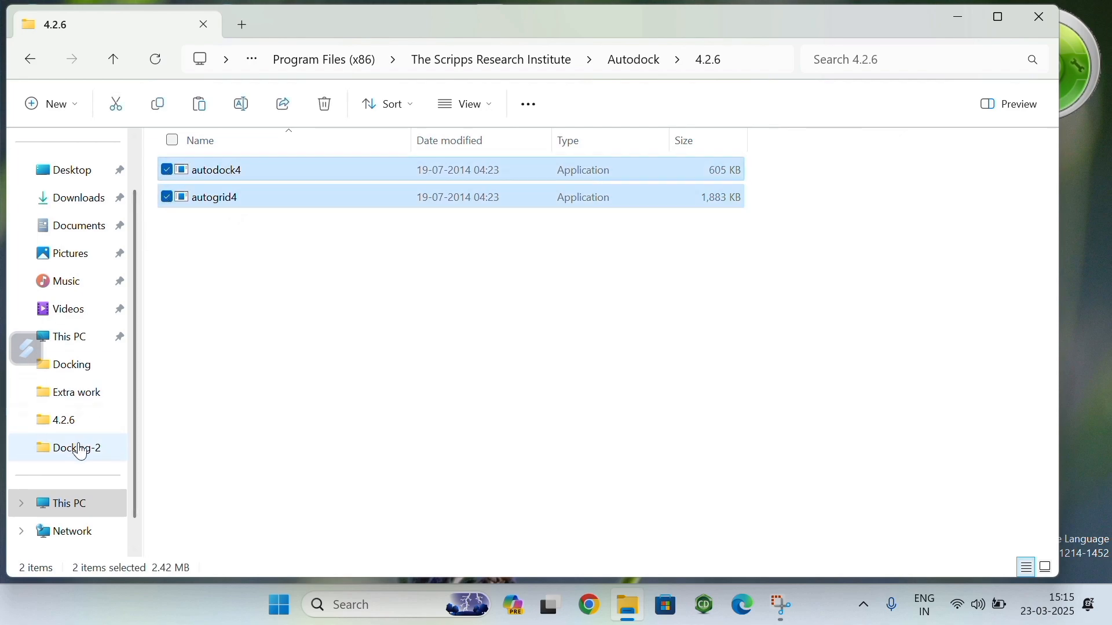
pyautogui.click(86, 504)
pyautogui.doubleClick(489, 183)
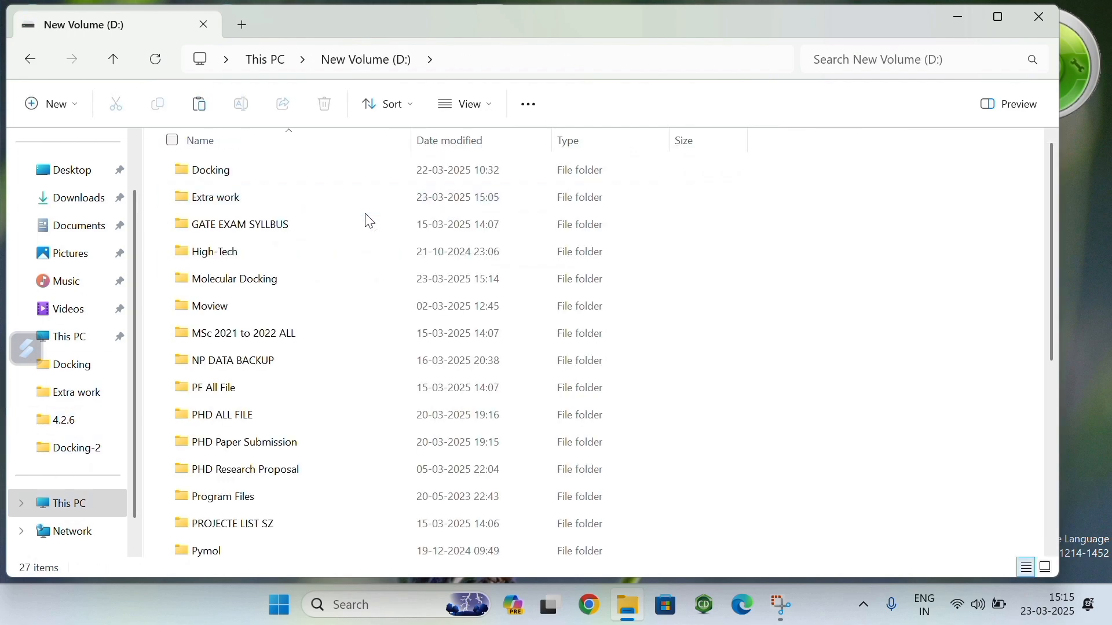
pyautogui.doubleClick(258, 283)
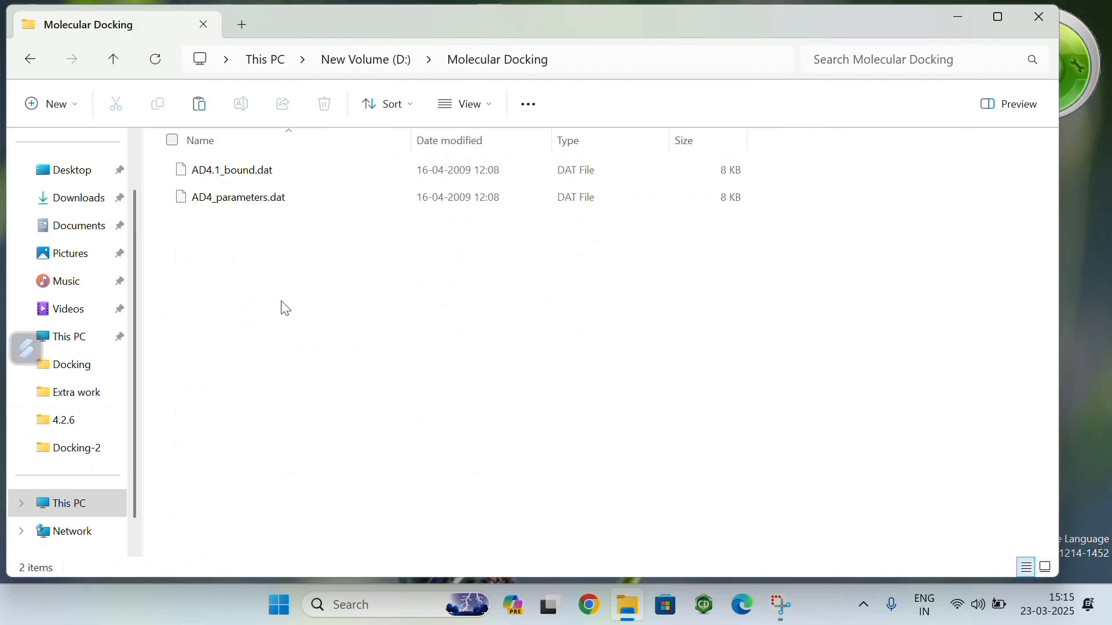
pyautogui.hotkey('ctrl', 'v')
pyautogui.click(188, 398)
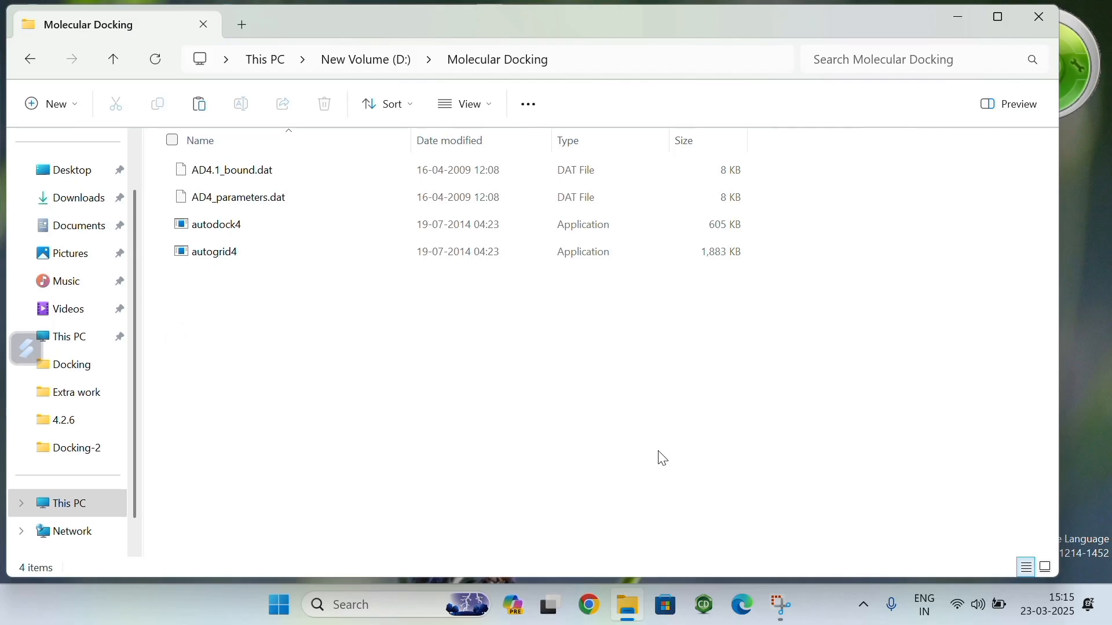
# Step: Switch to Chrome, search Bing for PDB and open the RCSB PDB homepage
pyautogui.click(591, 614)
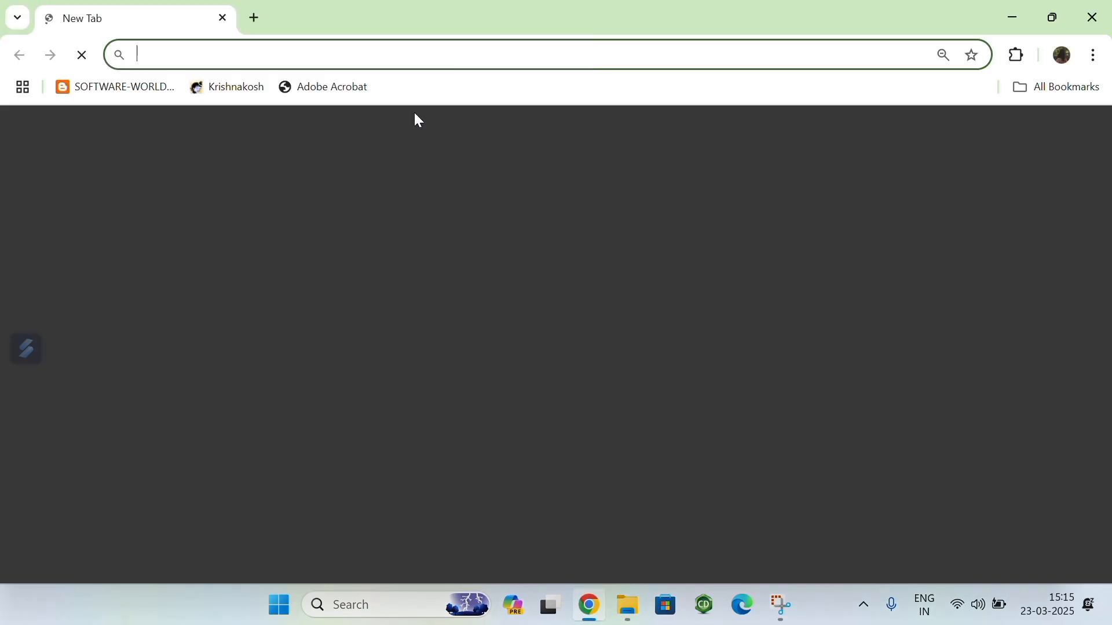
pyautogui.click(350, 218)
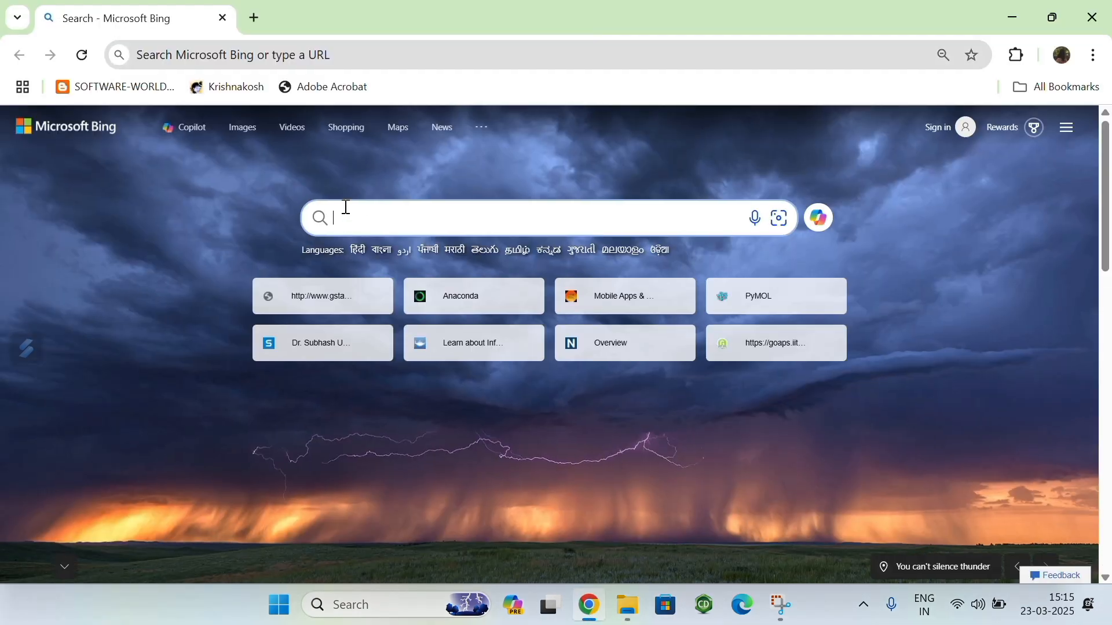
pyautogui.write('PDB')
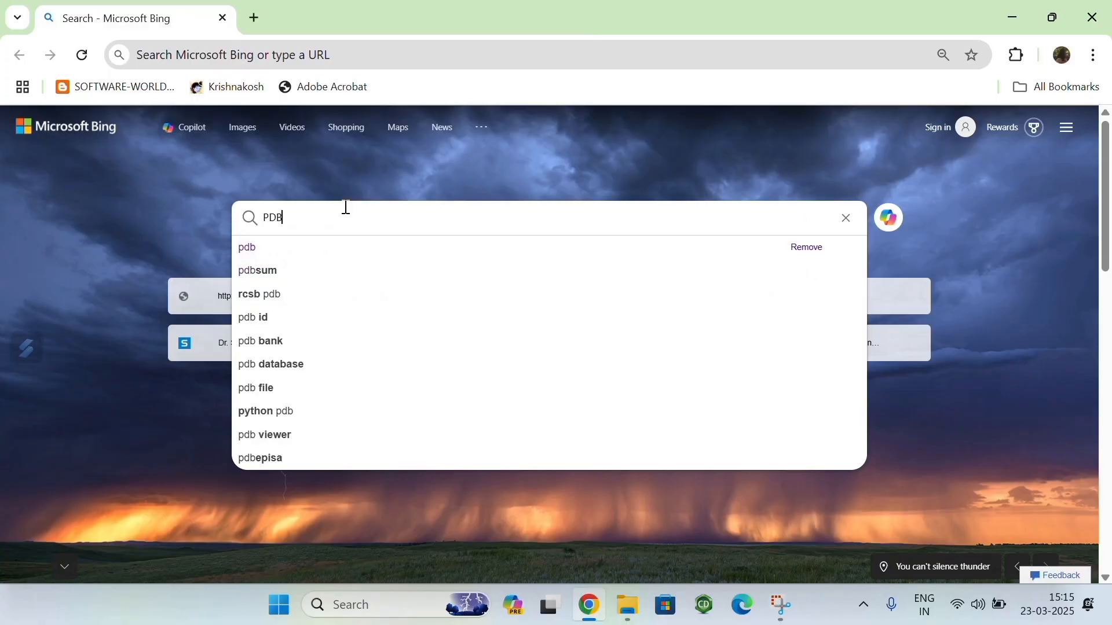
pyautogui.press('Return')
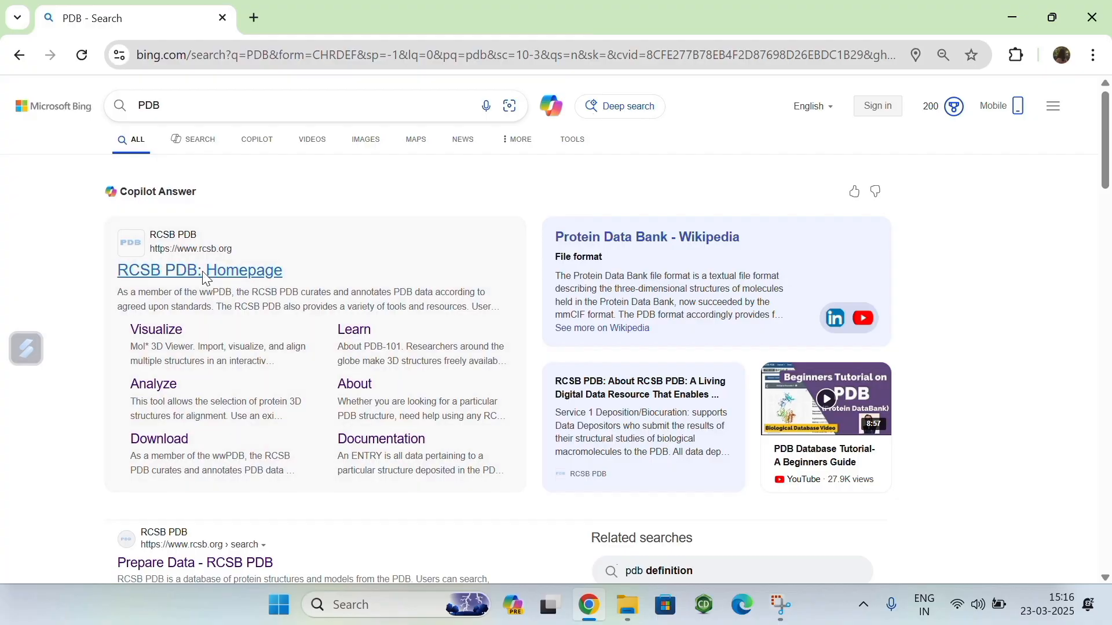
pyautogui.click(226, 282)
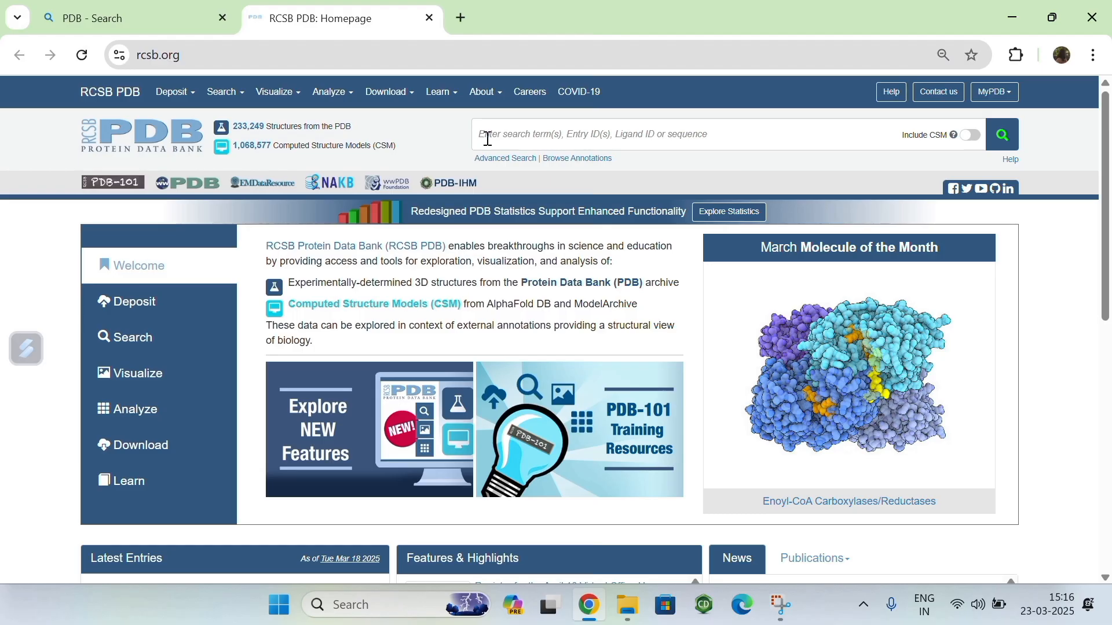
# Step: Search the RCSB Protein Data Bank for DHFR enzyme
pyautogui.write('D')
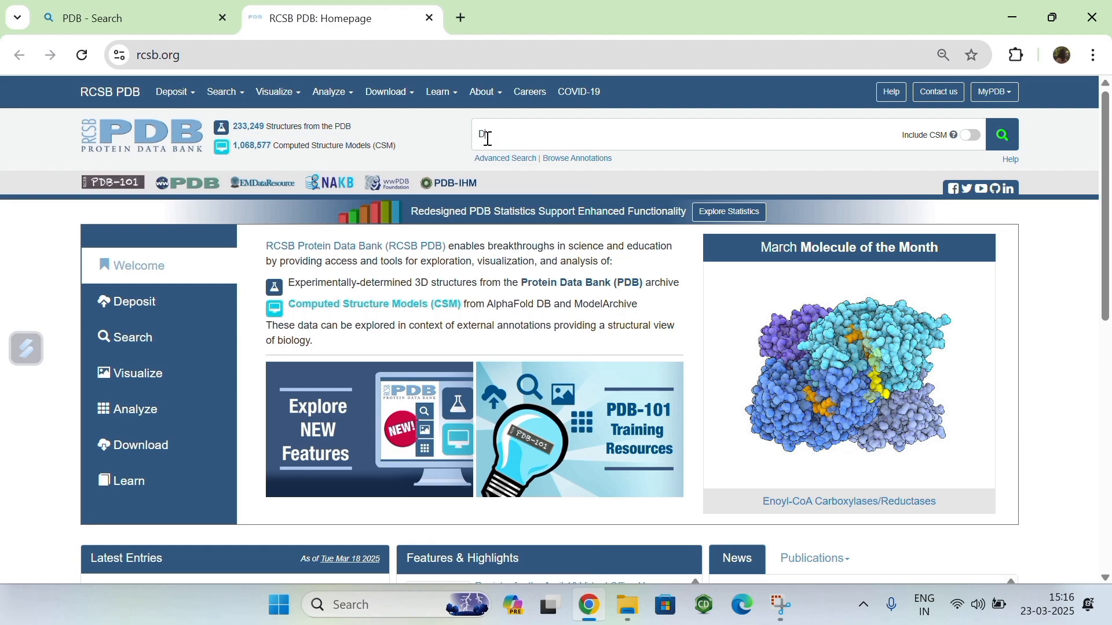
pyautogui.write('HFR')
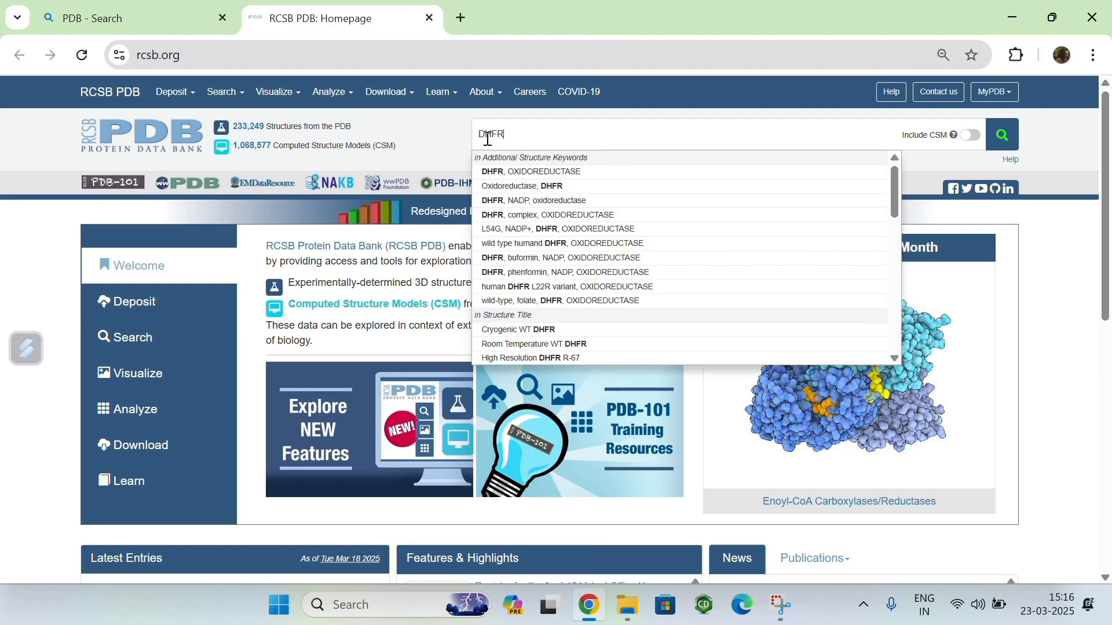
pyautogui.write(' e')
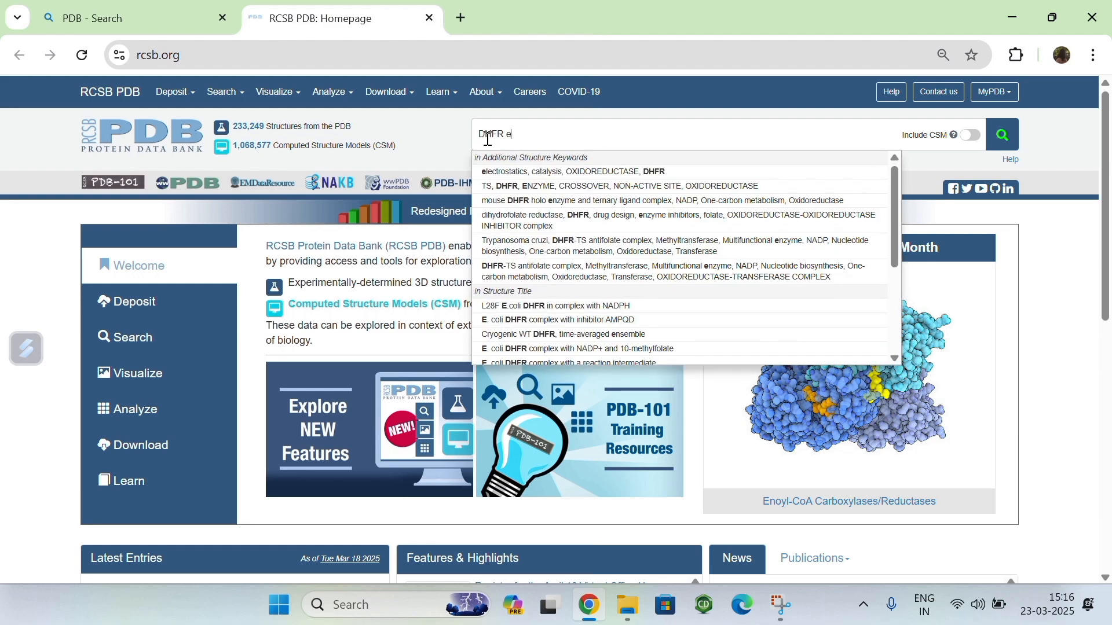
pyautogui.write('nzyme')
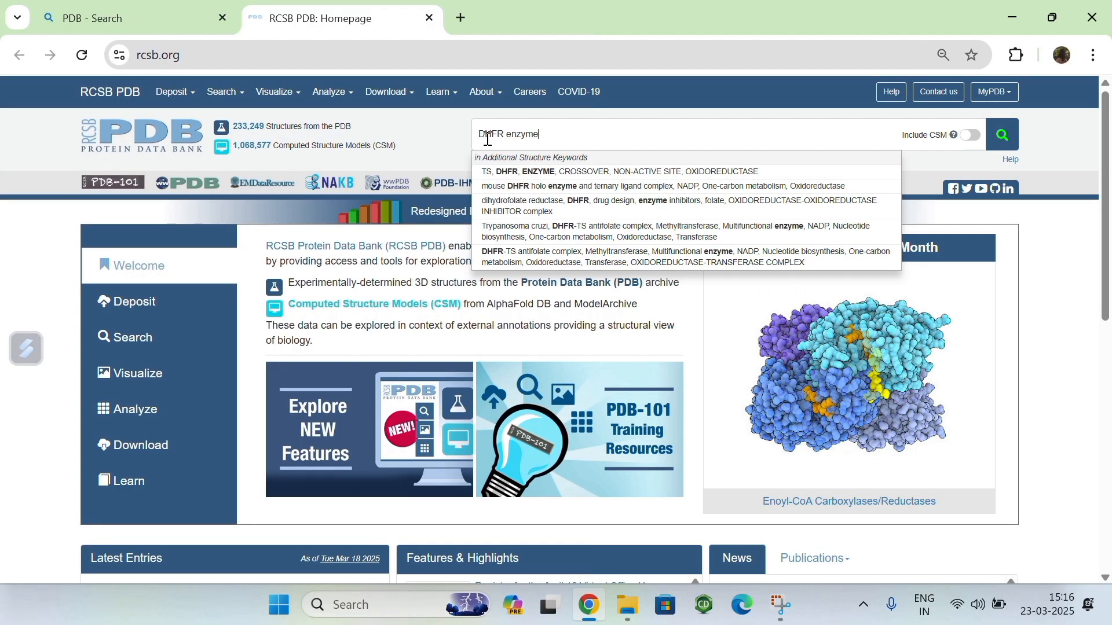
pyautogui.press('Return')
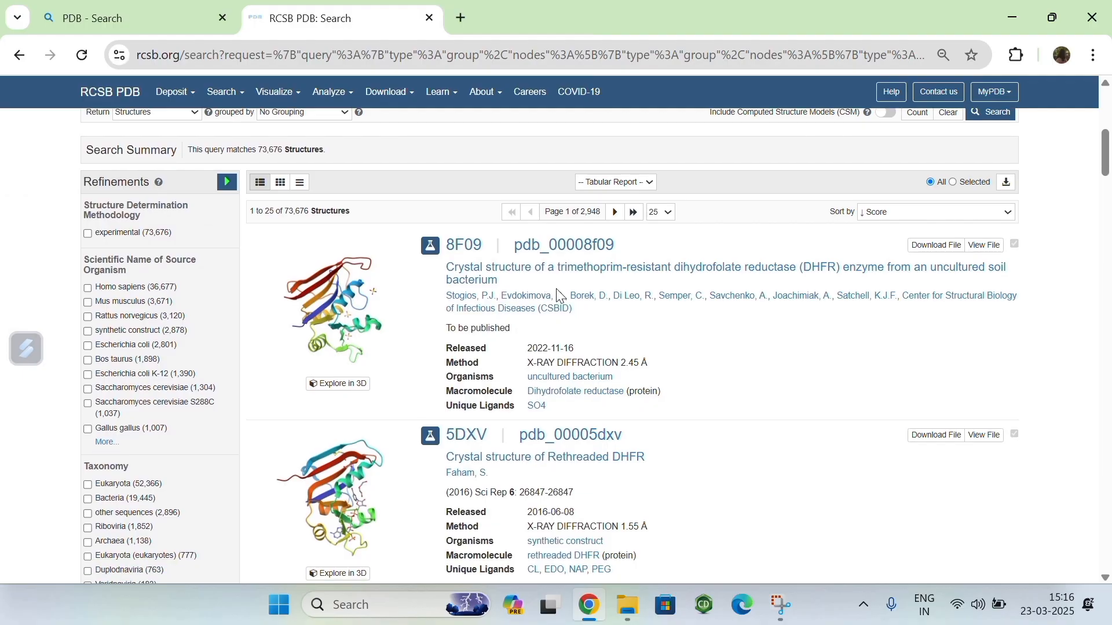
# Step: Browse the DHFR enzyme search results and open the 8F09 trimethoprim-resistant dihydrofolate reductase entry
pyautogui.scroll(-1, 556, 288)
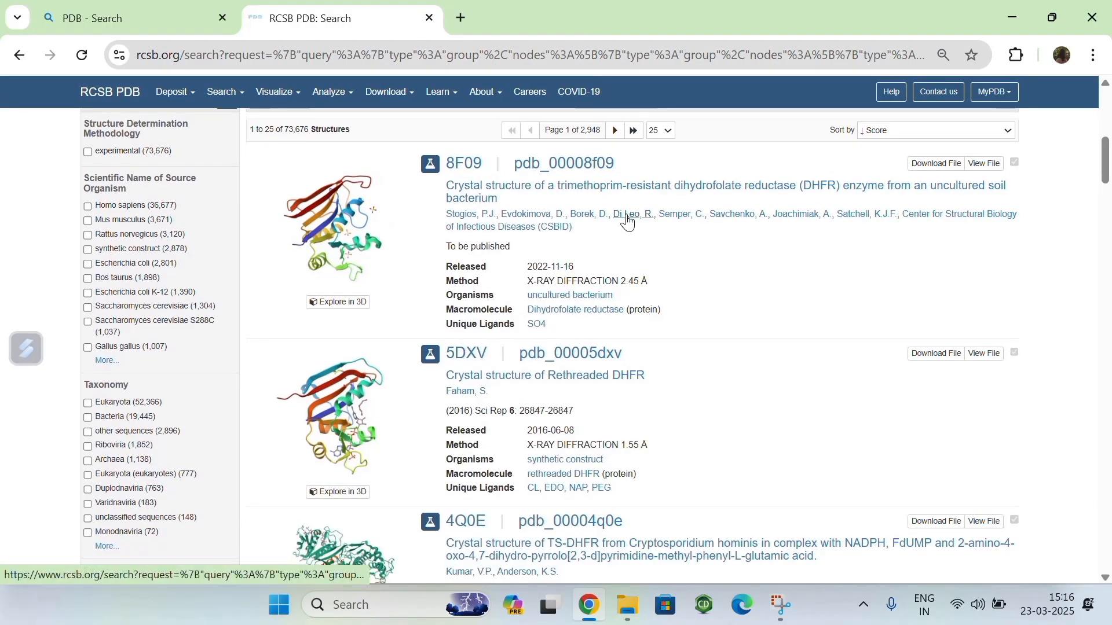
pyautogui.scroll(-1, 521, 347)
pyautogui.scroll(-1, 508, 459)
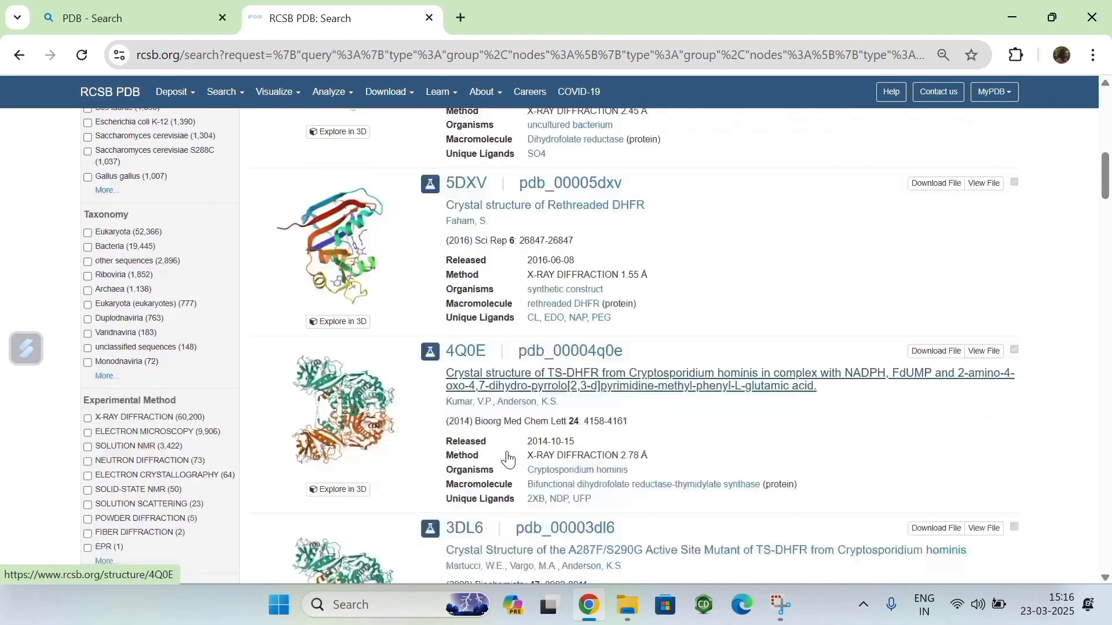
pyautogui.scroll(-4, 507, 459)
pyautogui.scroll(6, 507, 440)
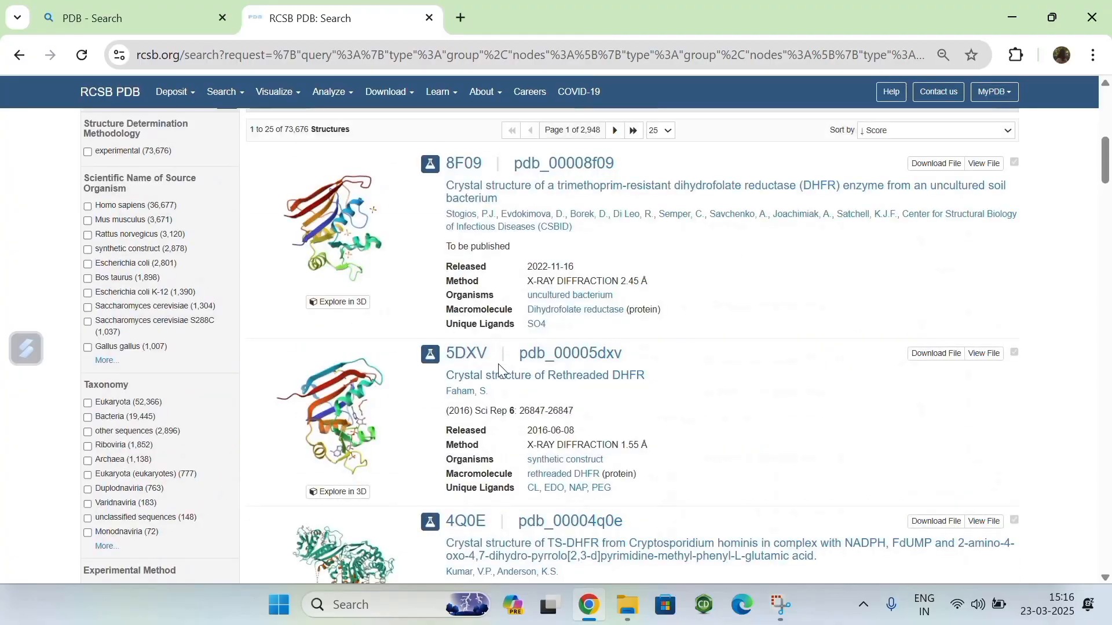
pyautogui.scroll(4, 475, 347)
pyautogui.scroll(-2, 454, 317)
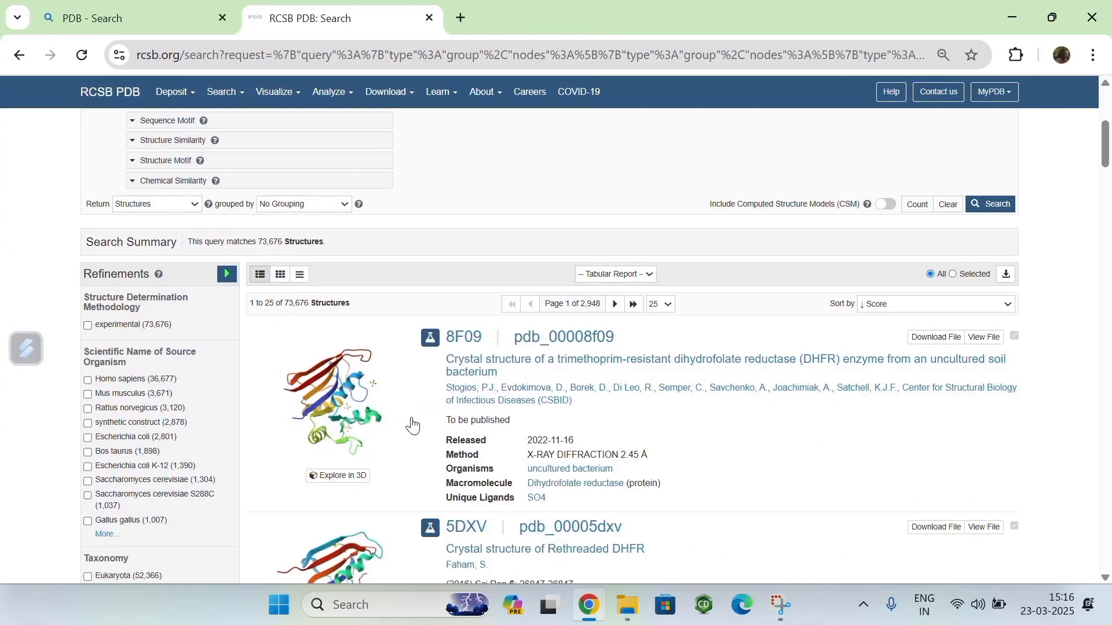
pyautogui.scroll(-1, 412, 426)
pyautogui.click(344, 341)
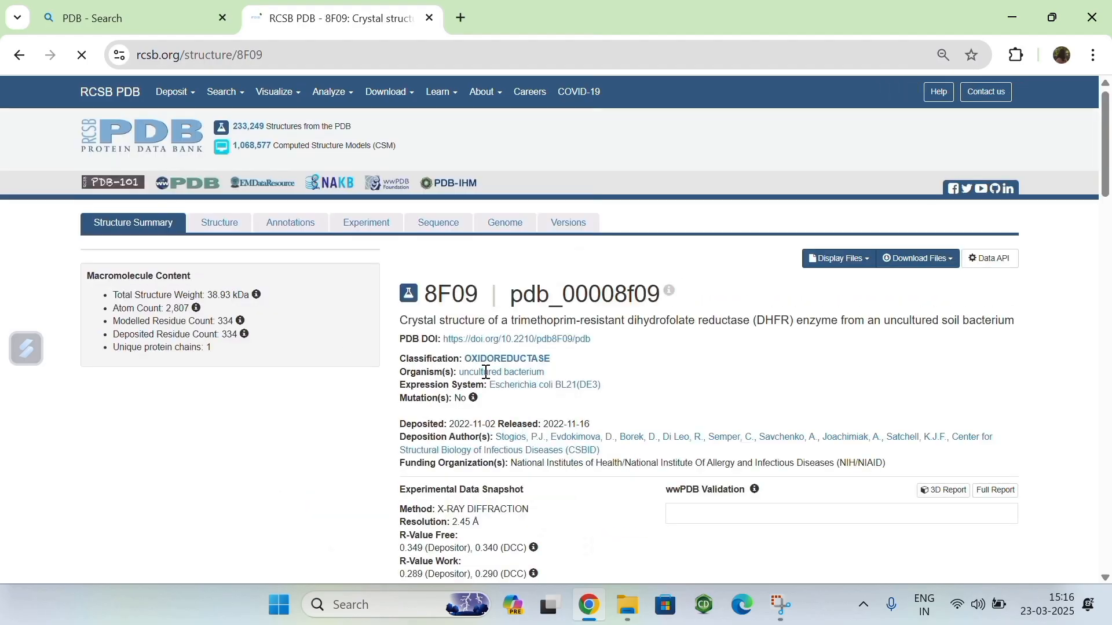
# Step: Examine the 8F09 structure summary and the file formats offered for downloading the structure
pyautogui.scroll(-2, 514, 385)
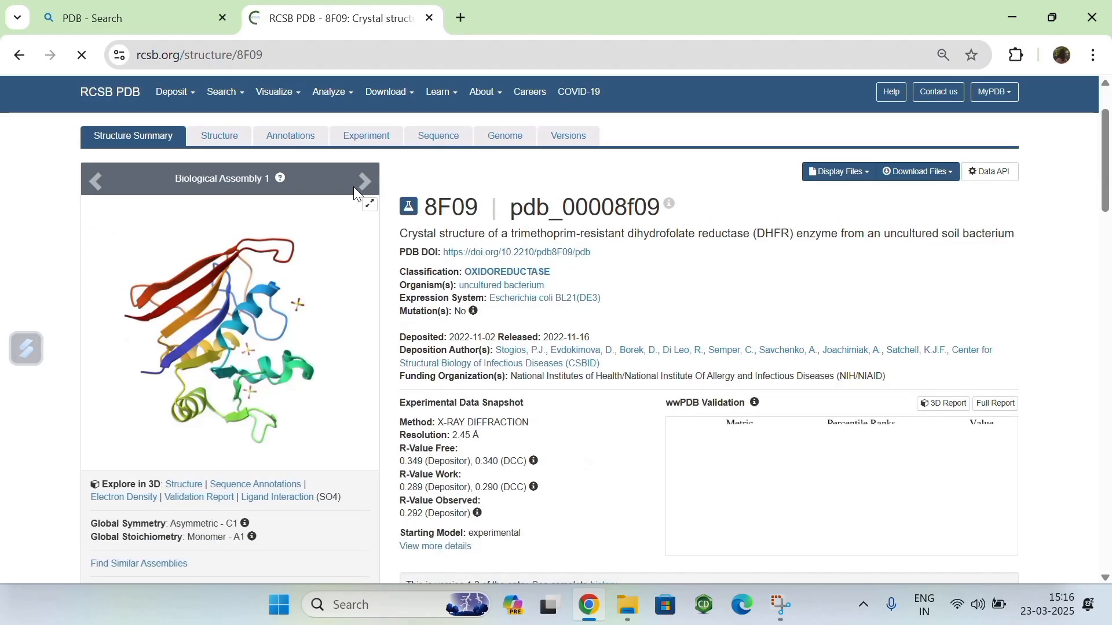
pyautogui.click(933, 180)
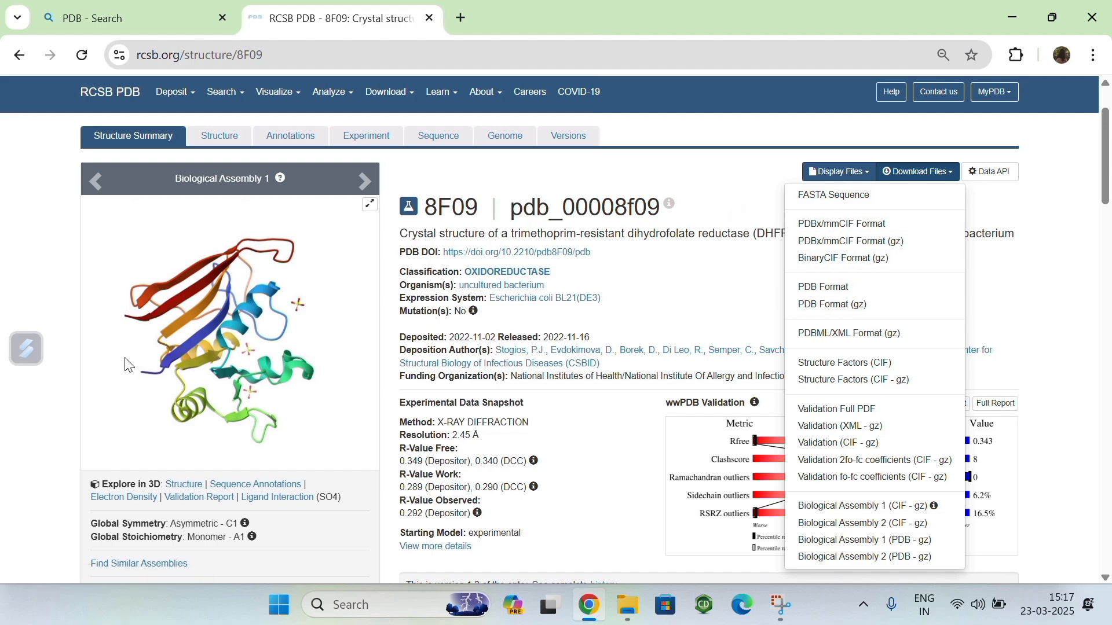
pyautogui.click(674, 171)
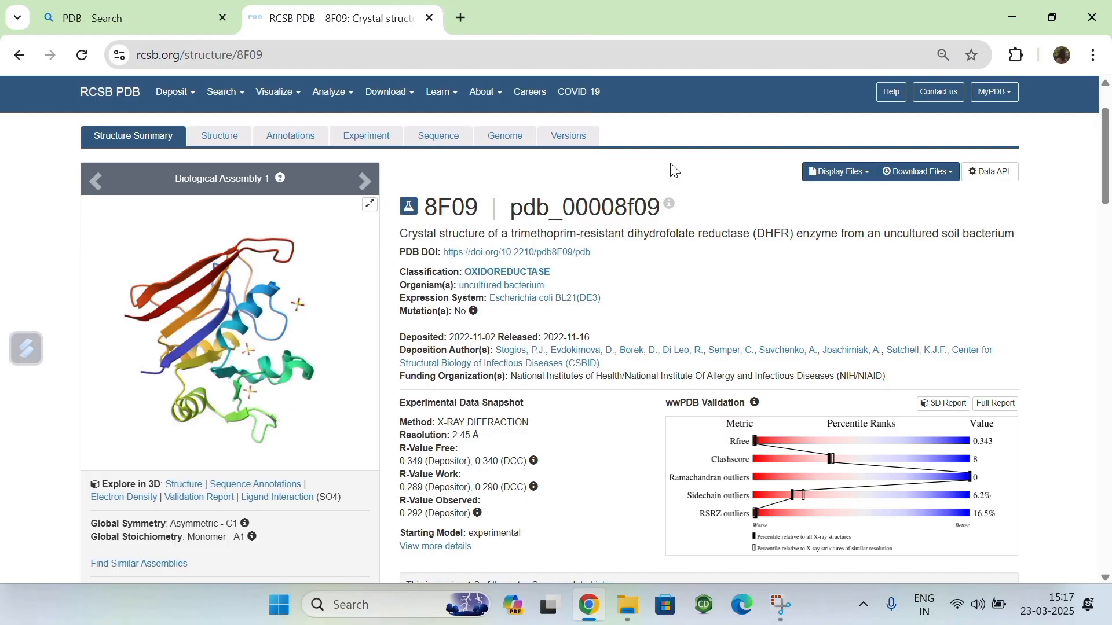
pyautogui.scroll(2, 624, 185)
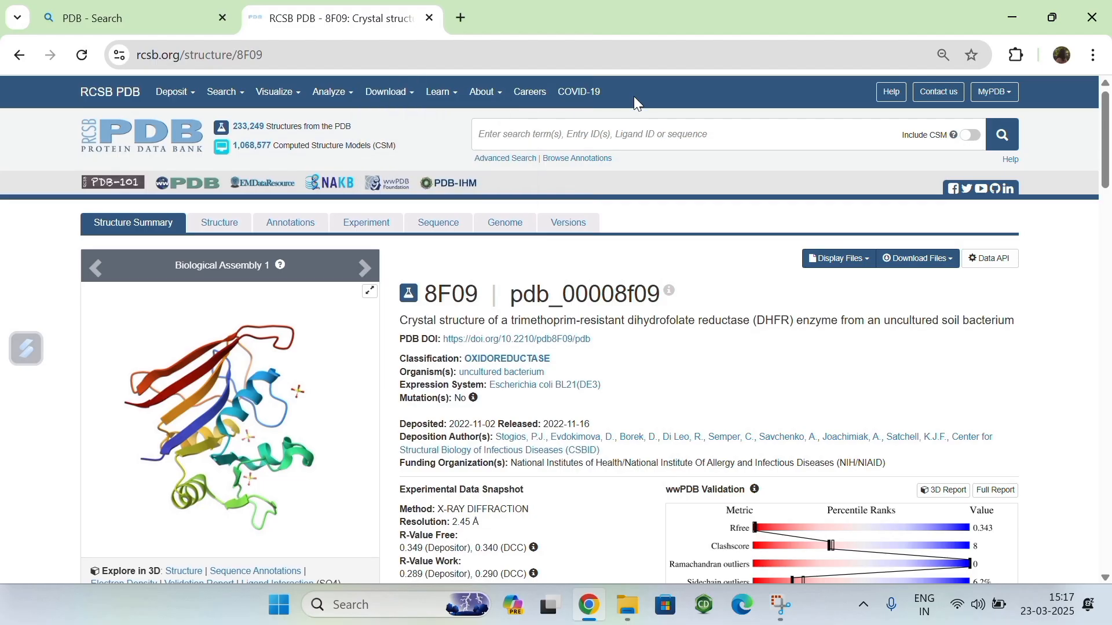
pyautogui.scroll(-3, 624, 215)
pyautogui.scroll(3, 521, 174)
pyautogui.scroll(-5, 656, 291)
pyautogui.scroll(5, 620, 269)
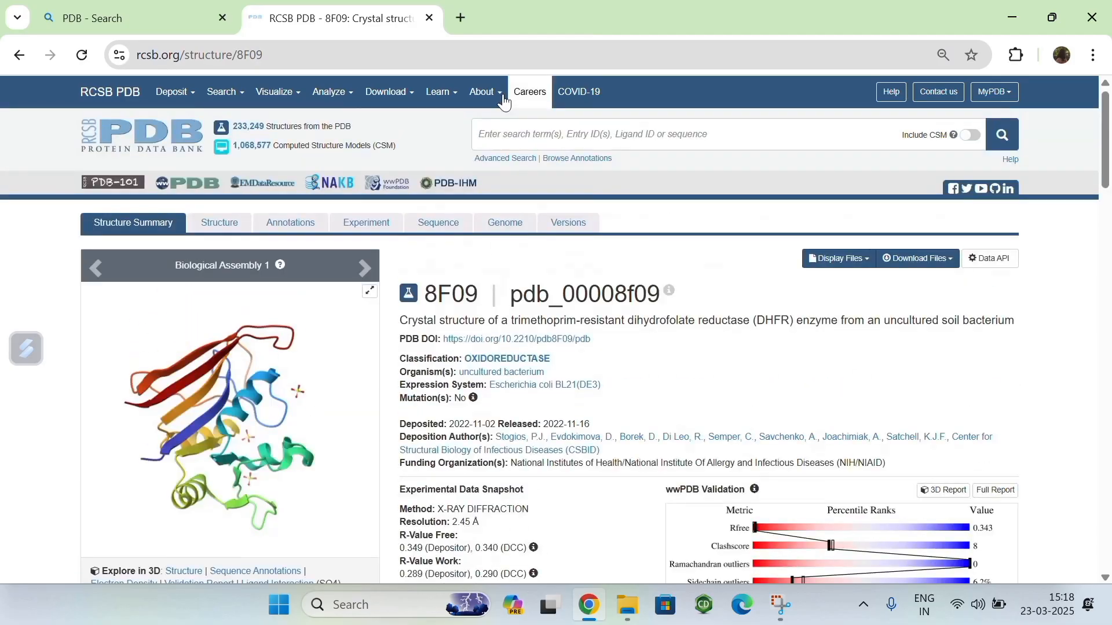
# Step: Close the RCSB PDB page and open the PubChem website through a Bing search for pubchem
pyautogui.click(429, 18)
pyautogui.click(234, 111)
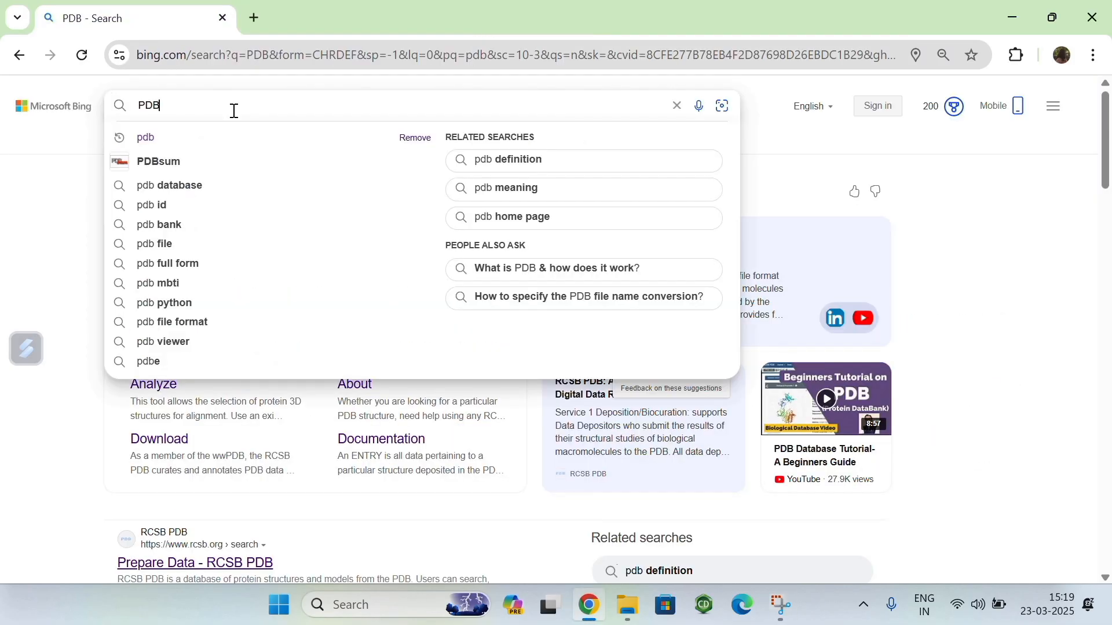
pyautogui.press('BackSpace')
pyautogui.press('BackSpace')
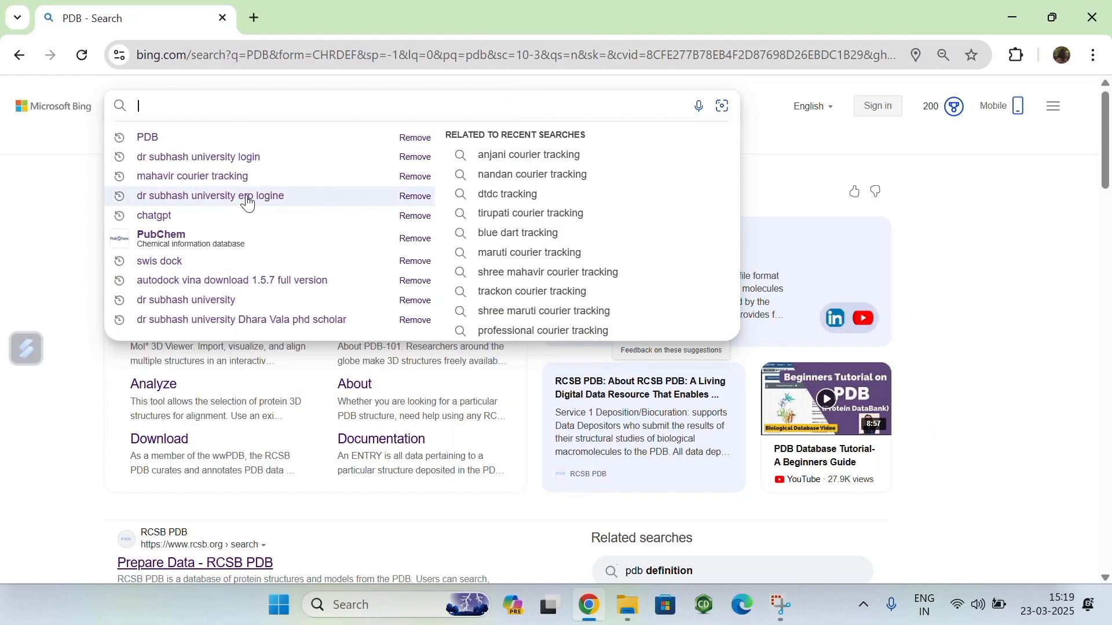
pyautogui.write('puybchem')
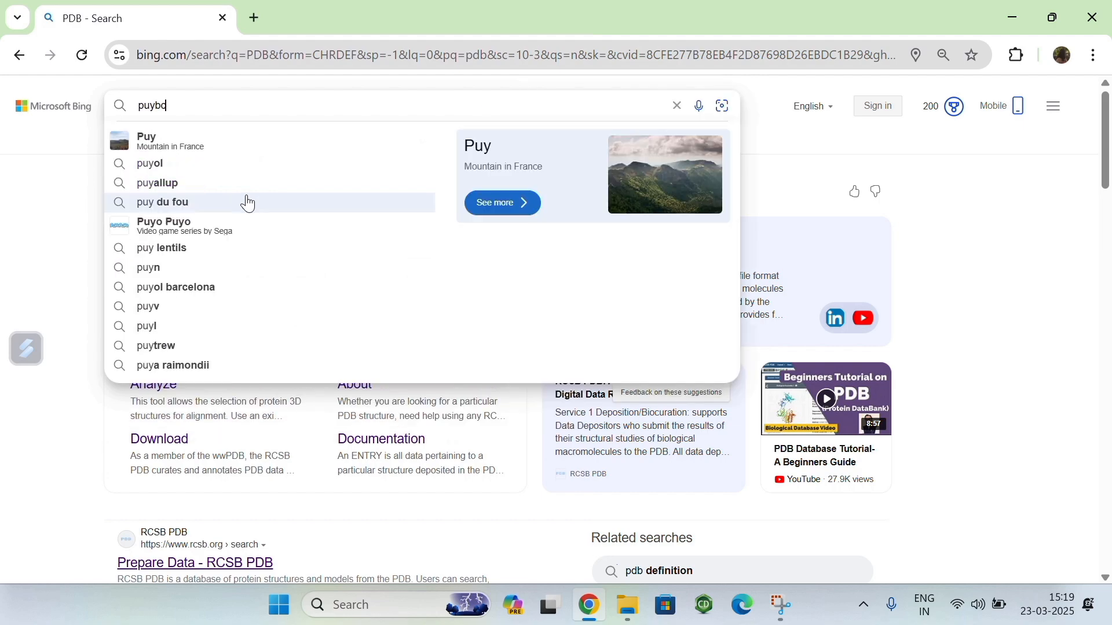
pyautogui.press('BackSpace')
pyautogui.press('BackSpace')
pyautogui.press('BackSpace')
pyautogui.press('BackSpace')
pyautogui.press('BackSpace')
pyautogui.press('BackSpace')
pyautogui.write('bchem')
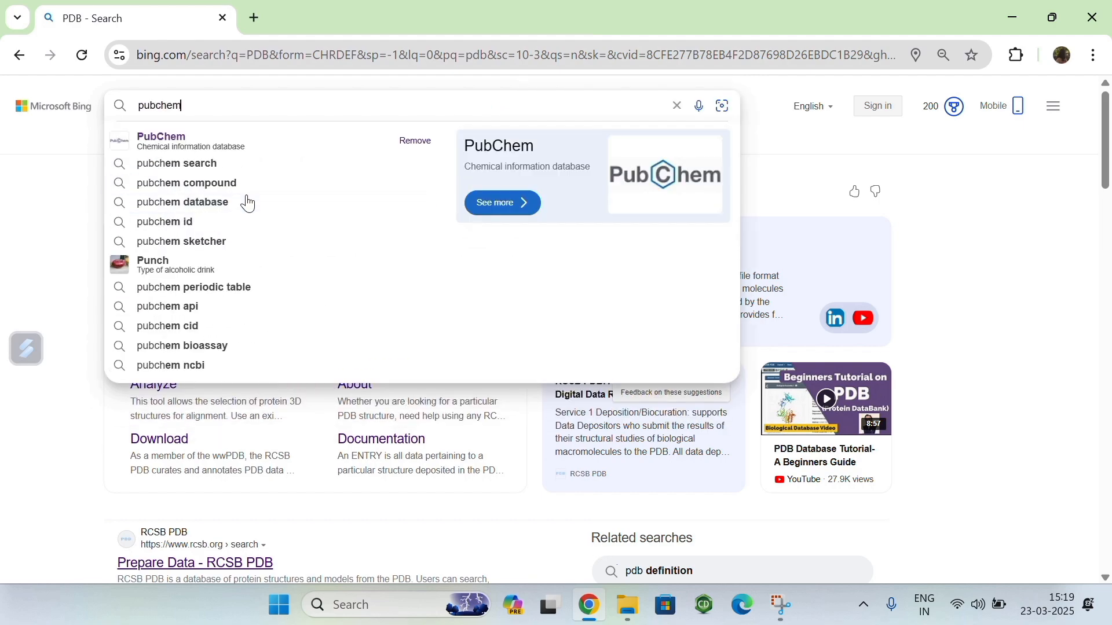
pyautogui.press('Return')
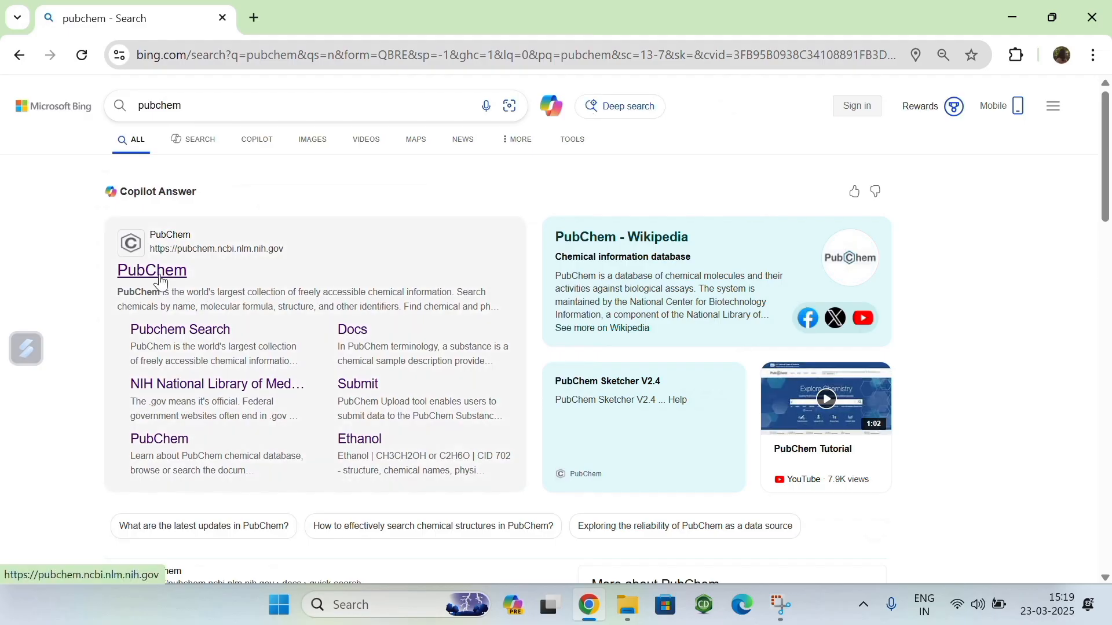
pyautogui.click(153, 271)
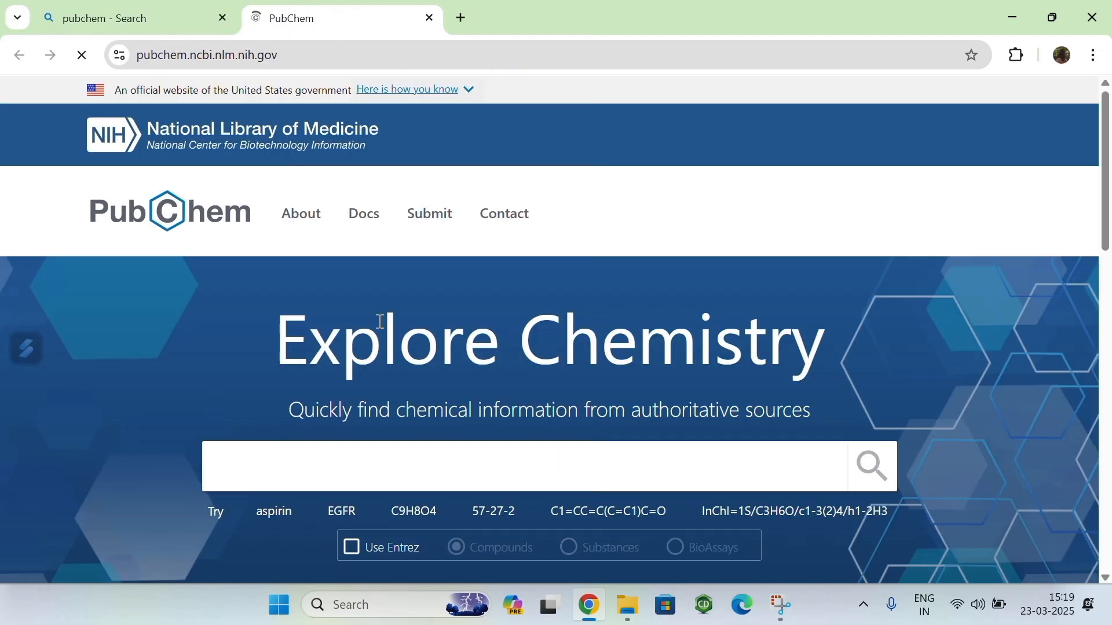
# Step: Search PubChem for the compound Trimethoprim
pyautogui.scroll(-1, 231, 367)
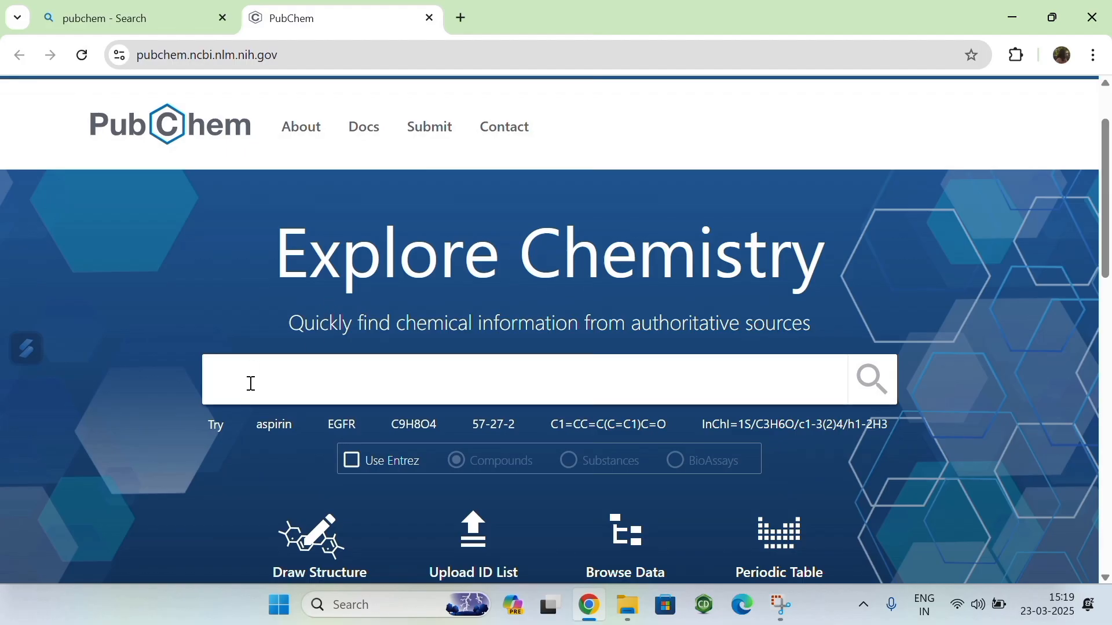
pyautogui.write('Trimwt')
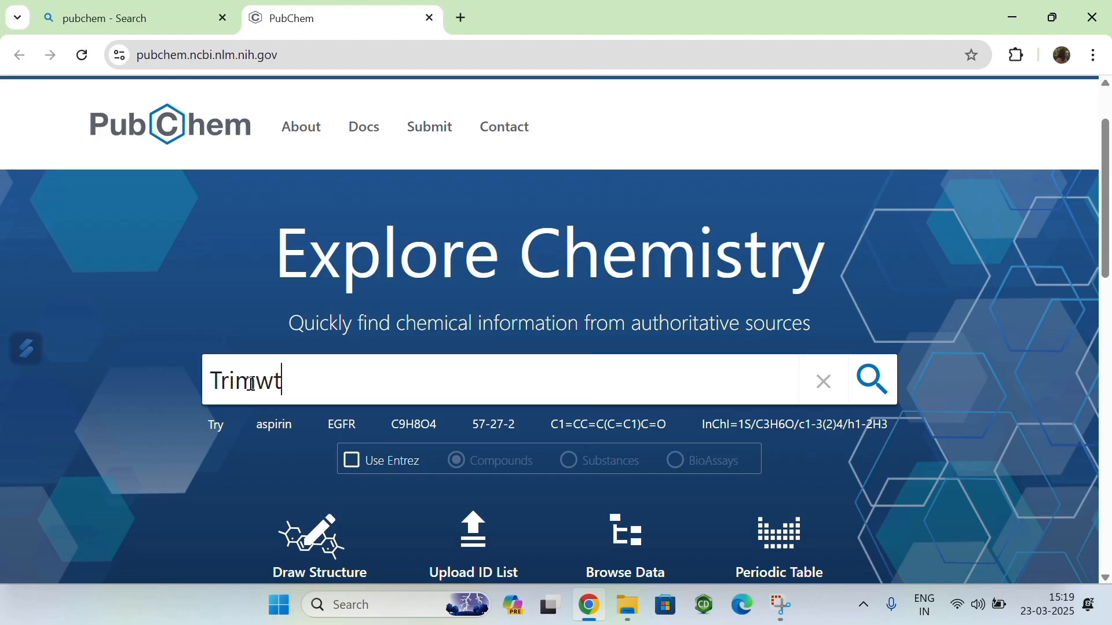
pyautogui.press('BackSpace')
pyautogui.press('BackSpace')
pyautogui.press('BackSpace')
pyautogui.write('metho')
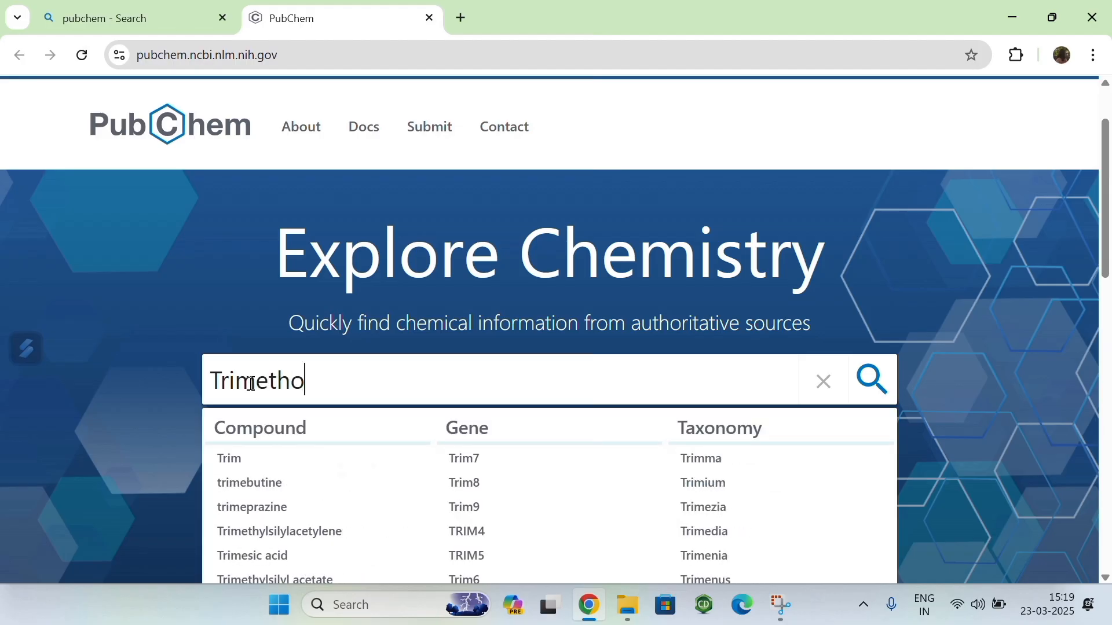
pyautogui.write('prim')
pyautogui.press('Return')
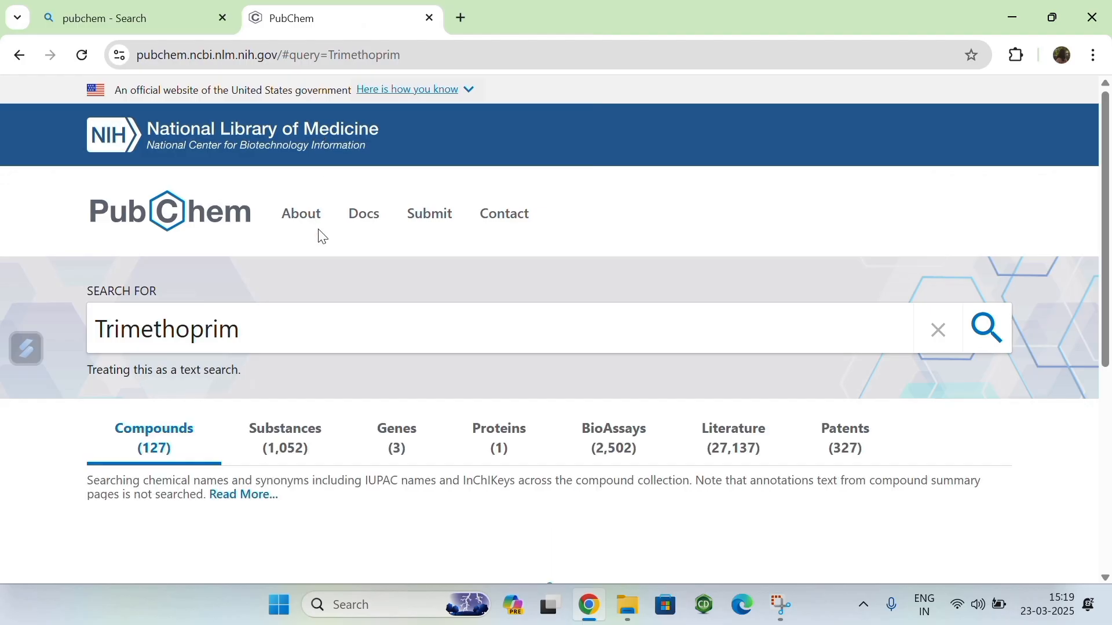
# Step: Check the computer's Wi-Fi connection while the Trimethoprim search results load
pyautogui.scroll(-4, 342, 300)
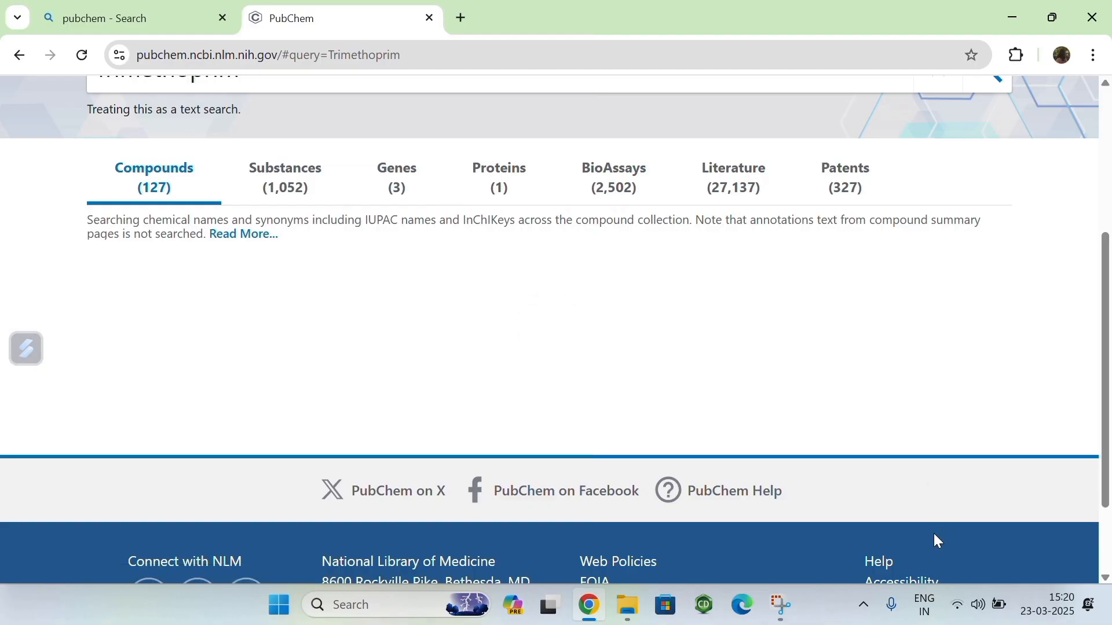
pyautogui.click(957, 616)
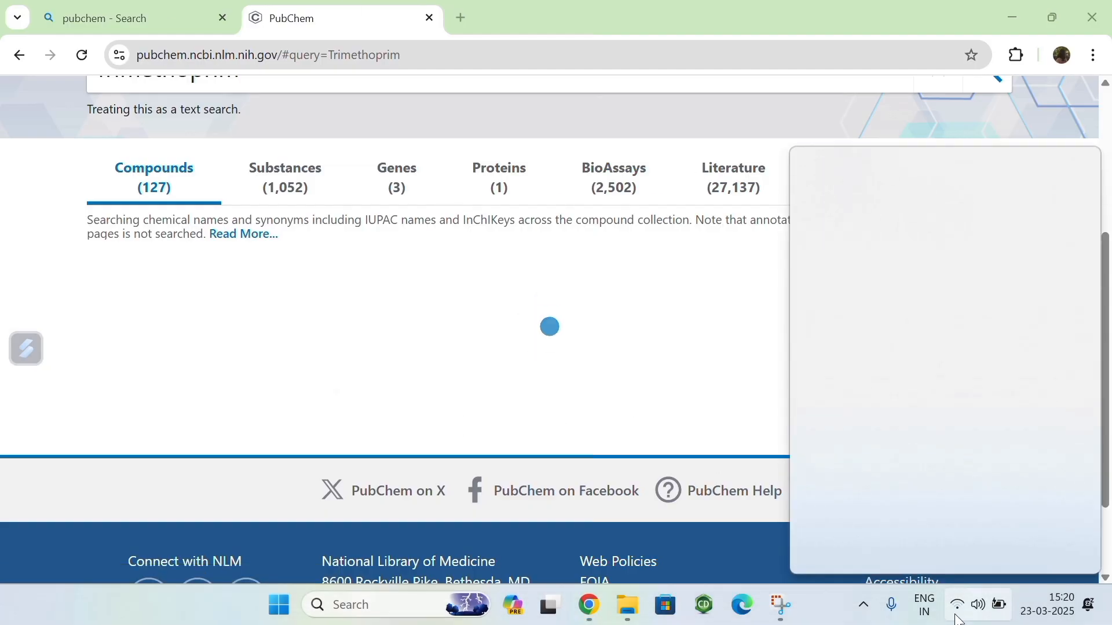
pyautogui.click(873, 213)
pyautogui.click(874, 210)
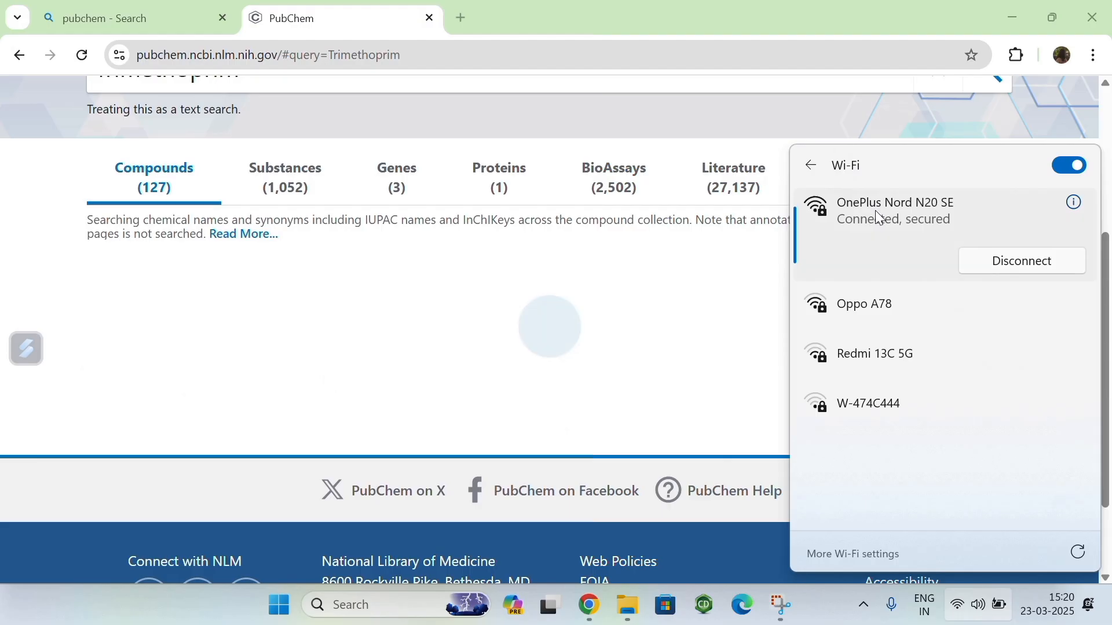
pyautogui.click(172, 370)
pyautogui.scroll(3, 173, 364)
pyautogui.scroll(-4, 209, 348)
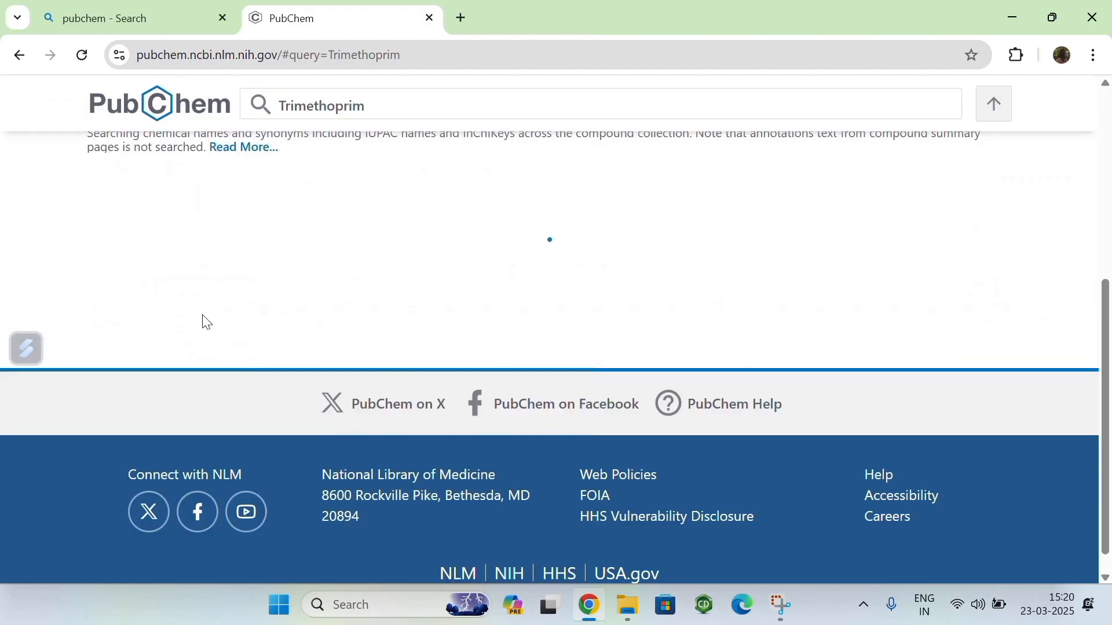
# Step: Reload the Trimethoprim search results and open the best-match compound entry, CID 5578
pyautogui.click(82, 55)
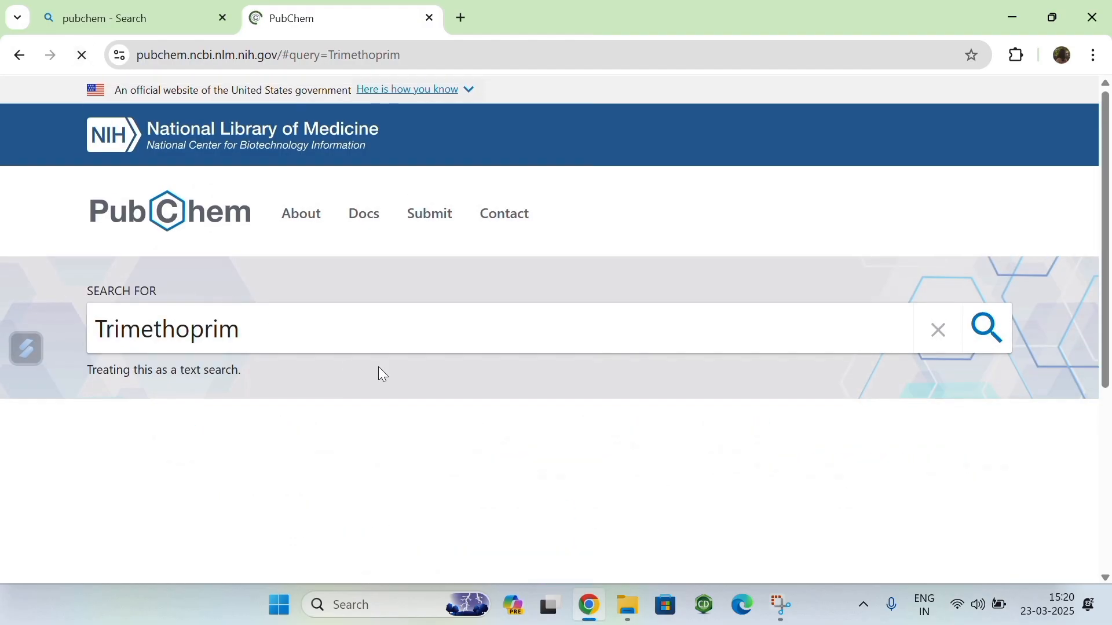
pyautogui.scroll(-5, 431, 398)
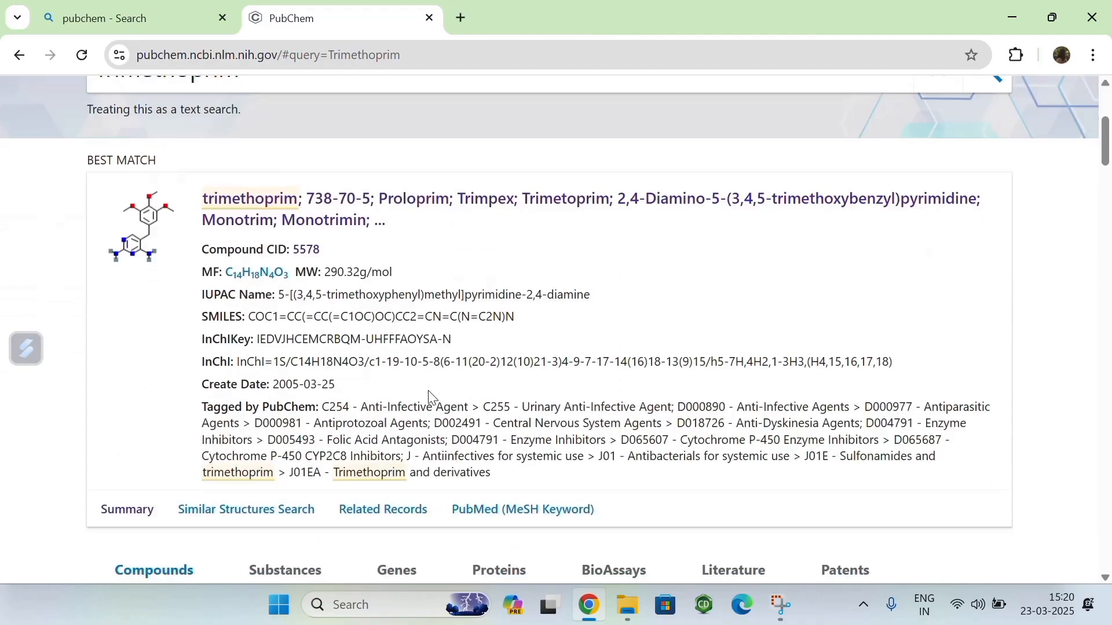
pyautogui.click(145, 231)
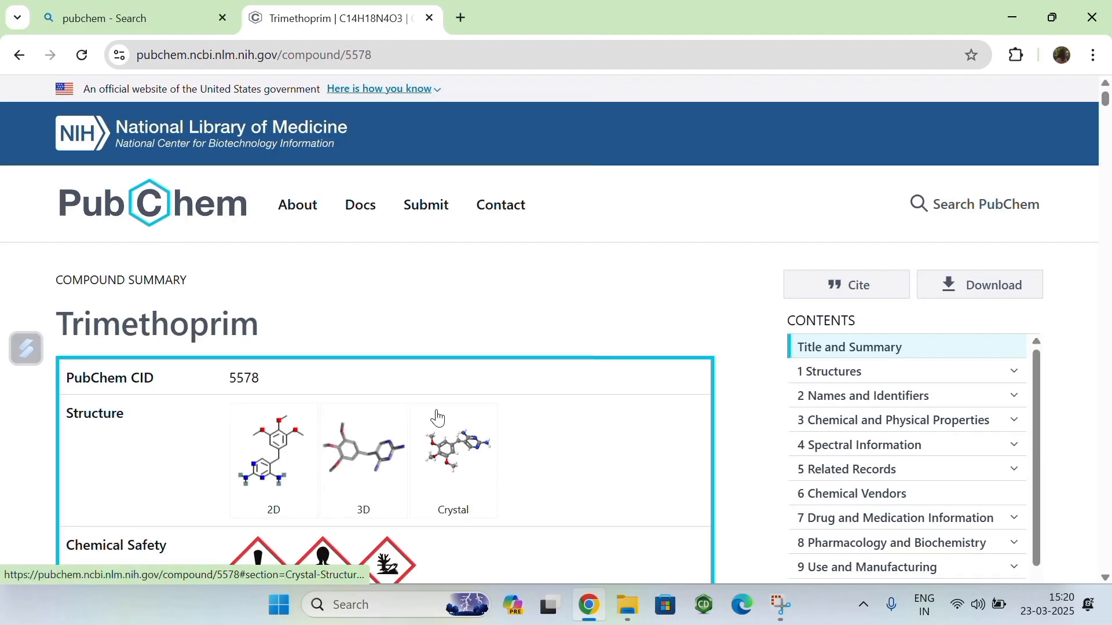
# Step: Examine Trimethoprim's 3D conformer on the compound page, rotating the ball-and-stick model
pyautogui.scroll(-1, 442, 417)
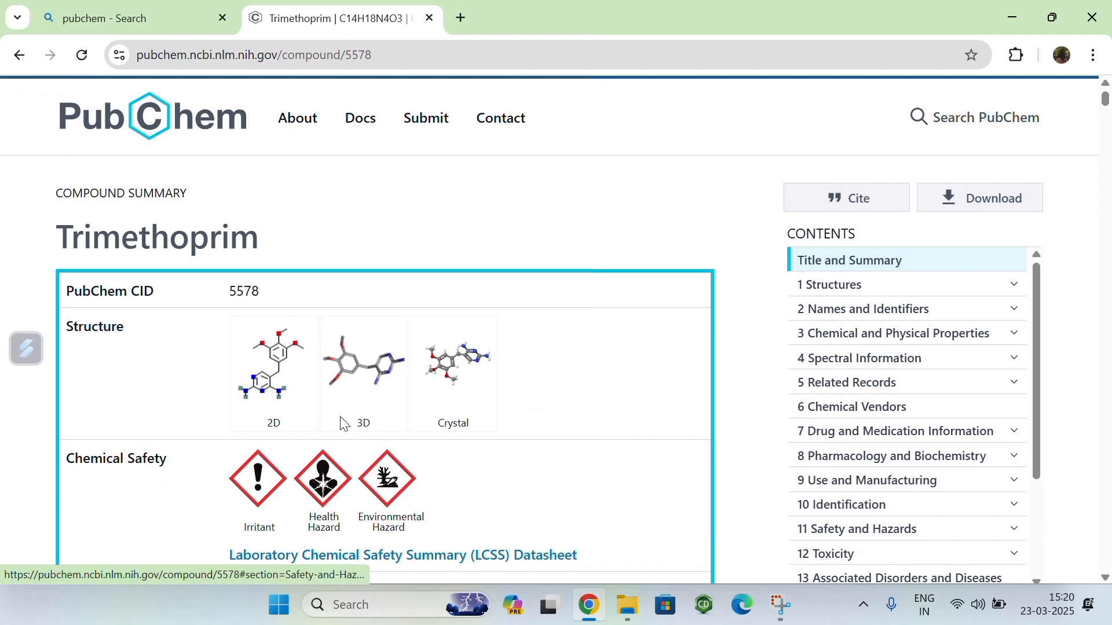
pyautogui.click(359, 379)
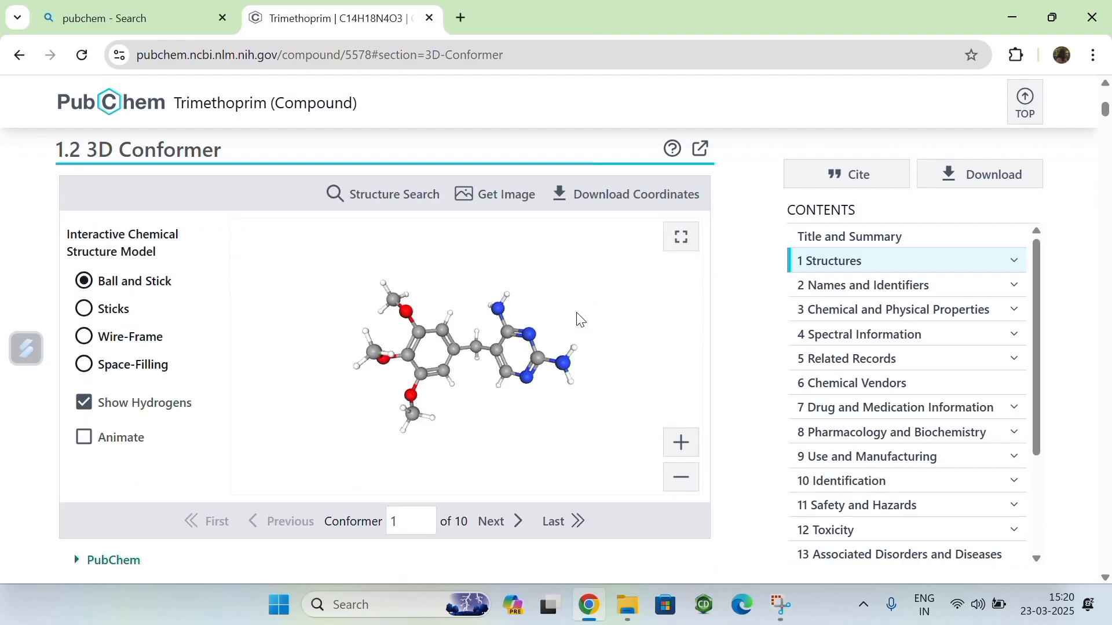
pyautogui.moveTo(458, 363); pyautogui.dragTo(499, 354)
pyautogui.scroll(-3, 499, 354)
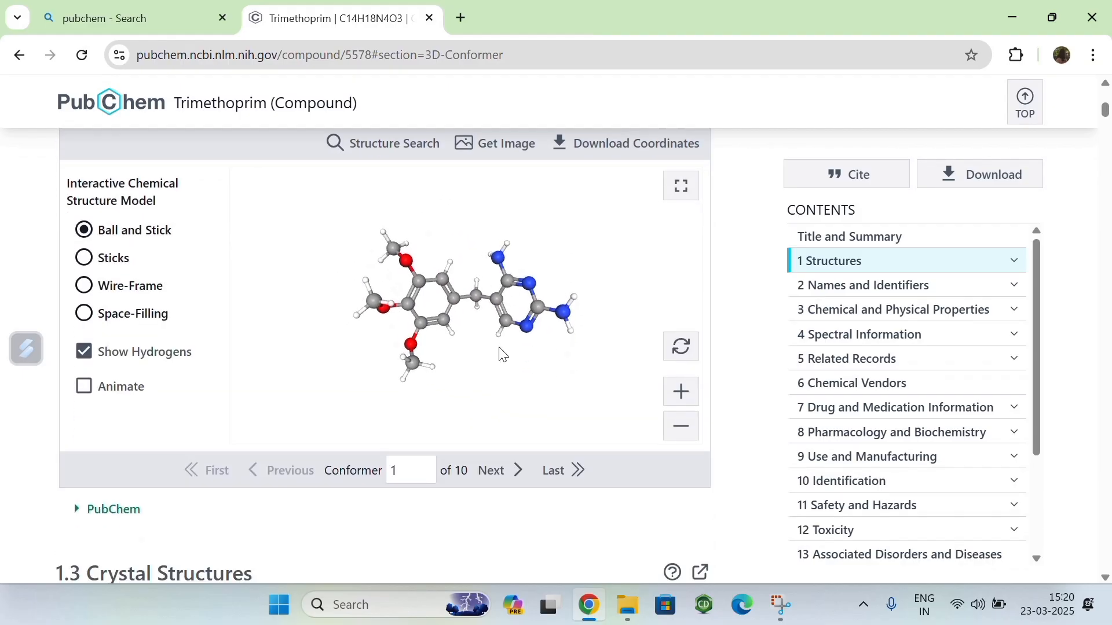
pyautogui.scroll(4, 501, 350)
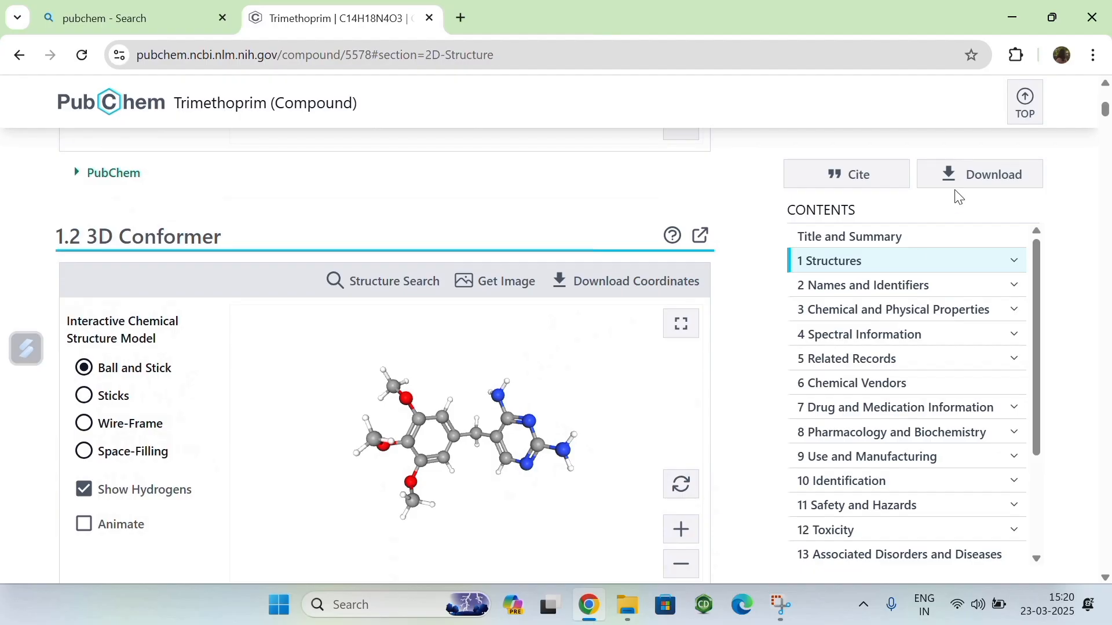
# Step: Review the download formats offered for Trimethoprim's 2D structure and 3D conformer, and close the list
pyautogui.click(984, 183)
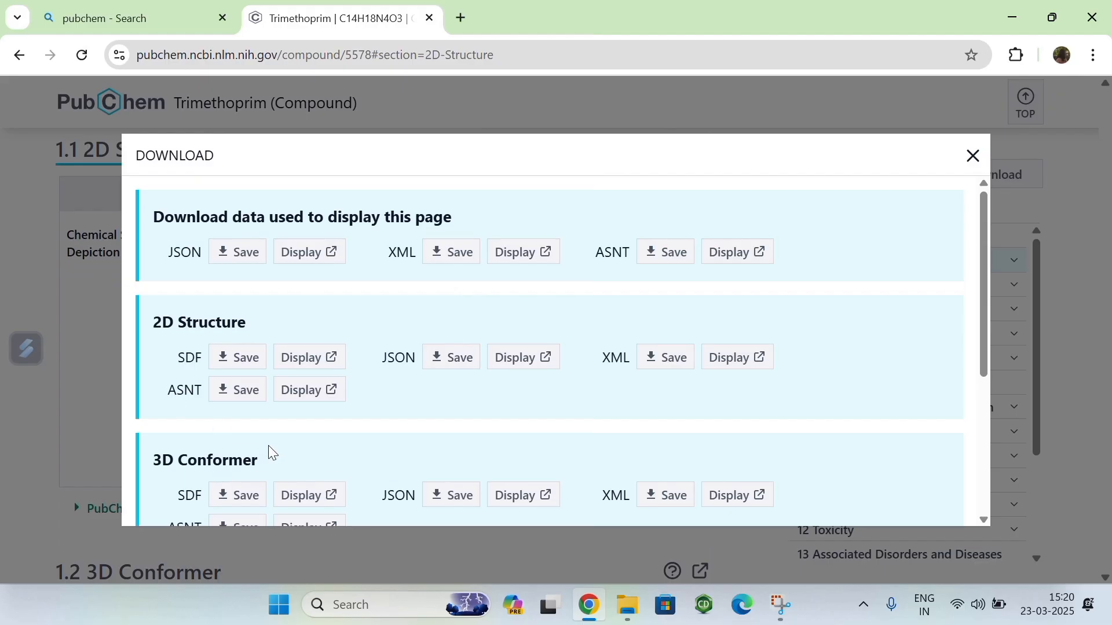
pyautogui.scroll(-1, 213, 425)
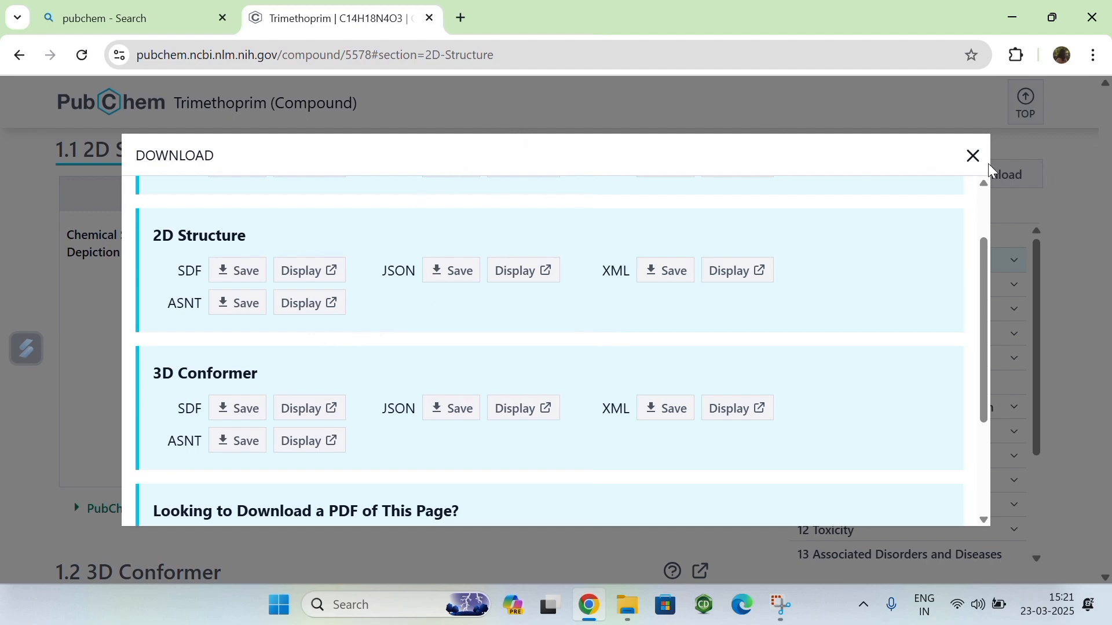
pyautogui.click(973, 156)
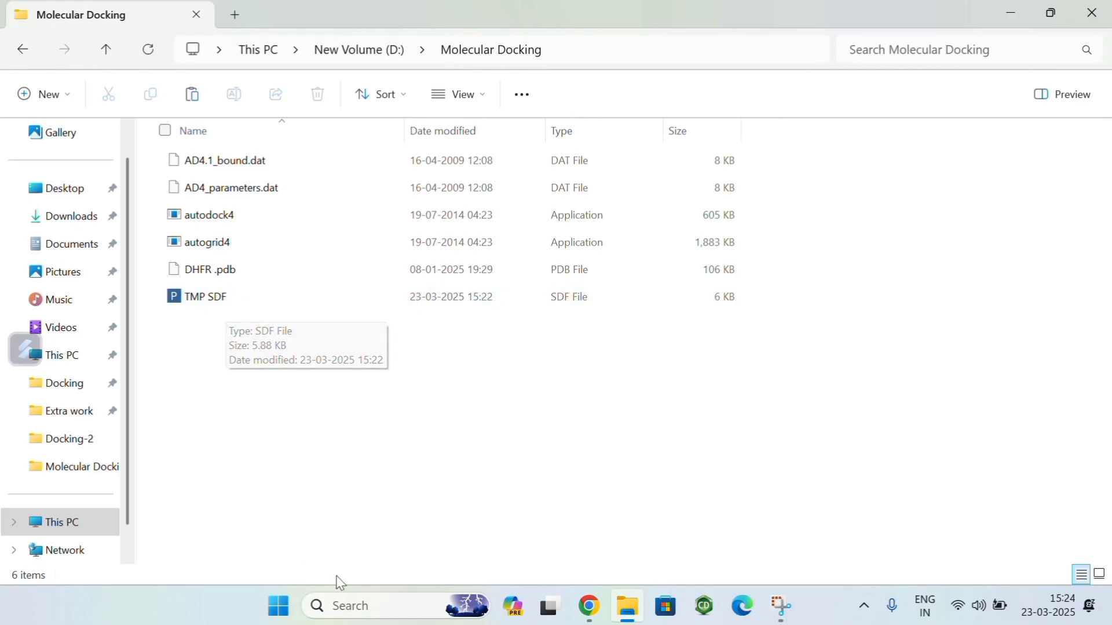
# Step: Search the computer's apps for PyMOL and launch it
pyautogui.click(279, 606)
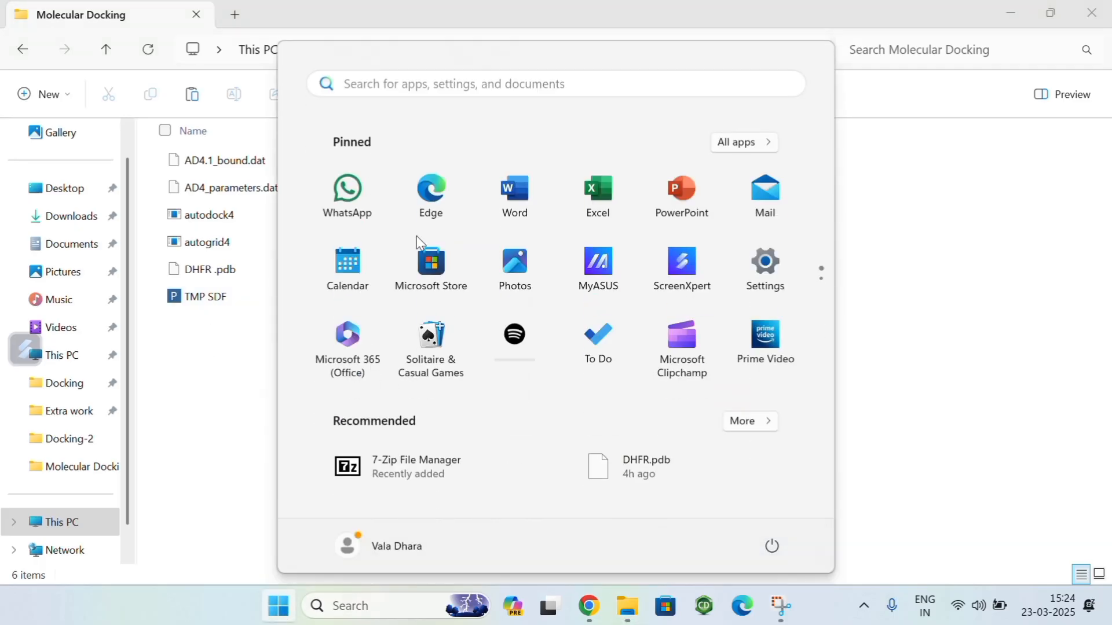
pyautogui.click(377, 84)
pyautogui.write('pymo')
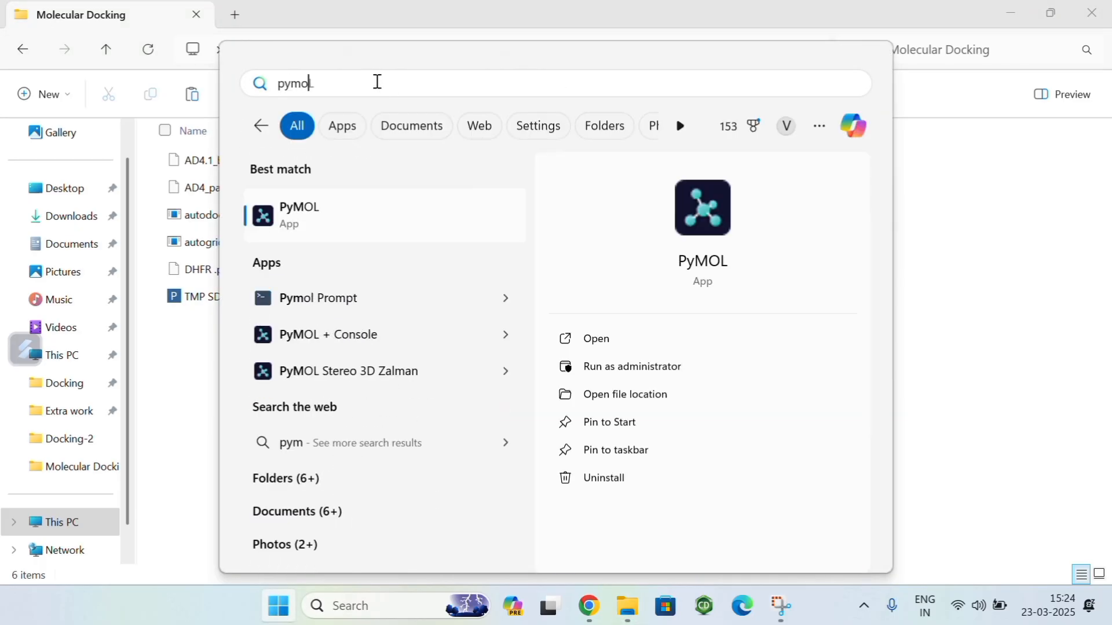
pyautogui.write('L')
pyautogui.click(292, 224)
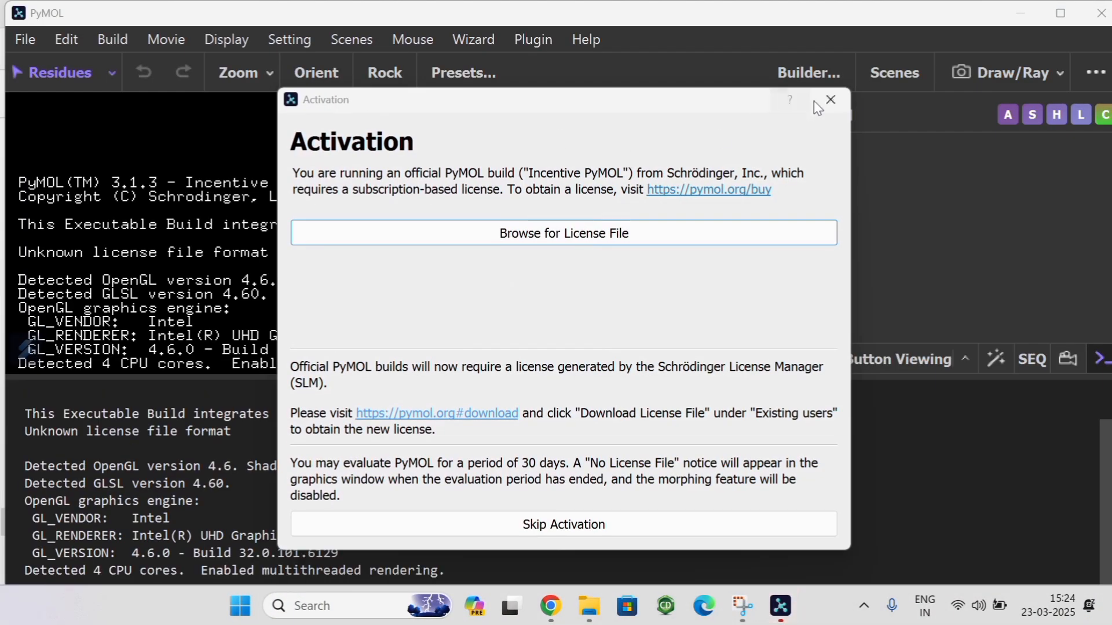
pyautogui.click(830, 101)
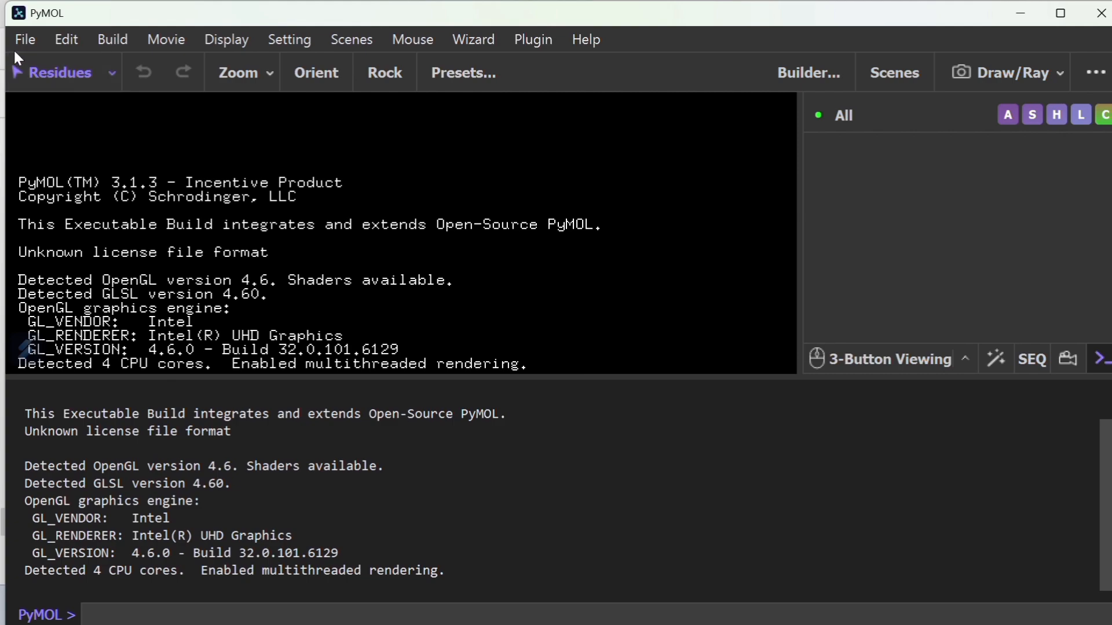
# Step: Open the TMP SDF file from the Molecular Docking folder and rotate the loaded ligand
pyautogui.click(26, 40)
pyautogui.click(39, 134)
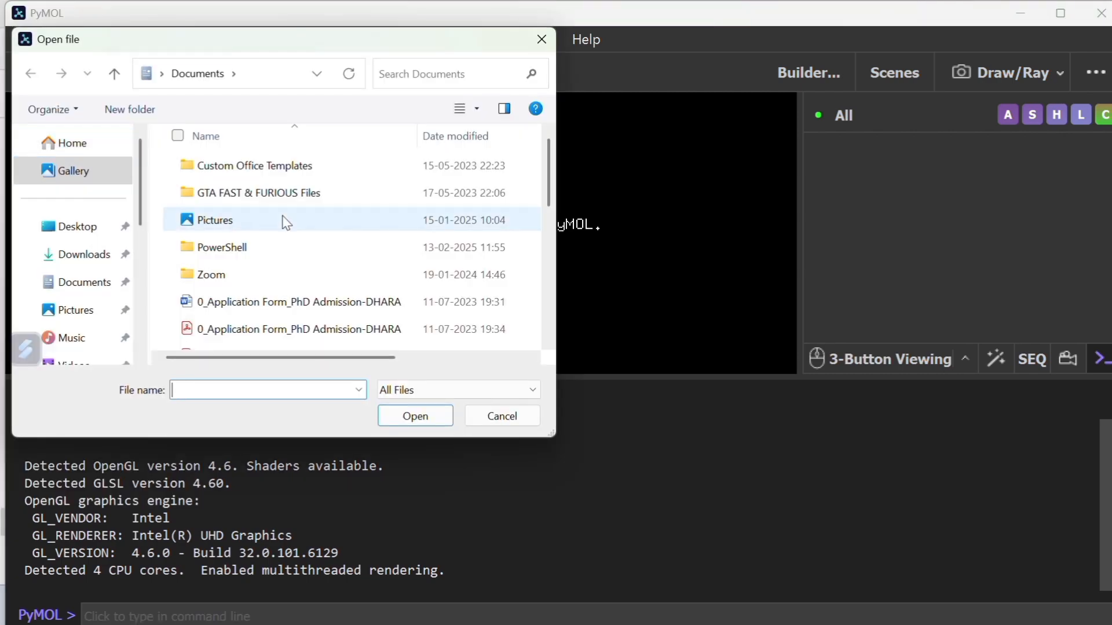
pyautogui.scroll(-3, 116, 292)
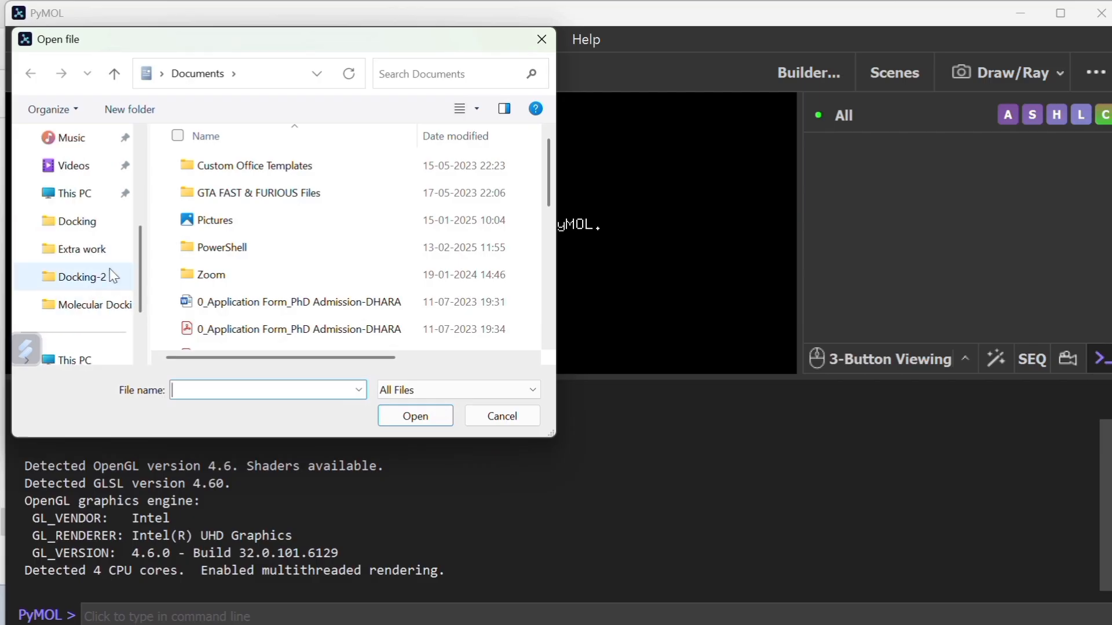
pyautogui.click(92, 303)
pyautogui.click(225, 300)
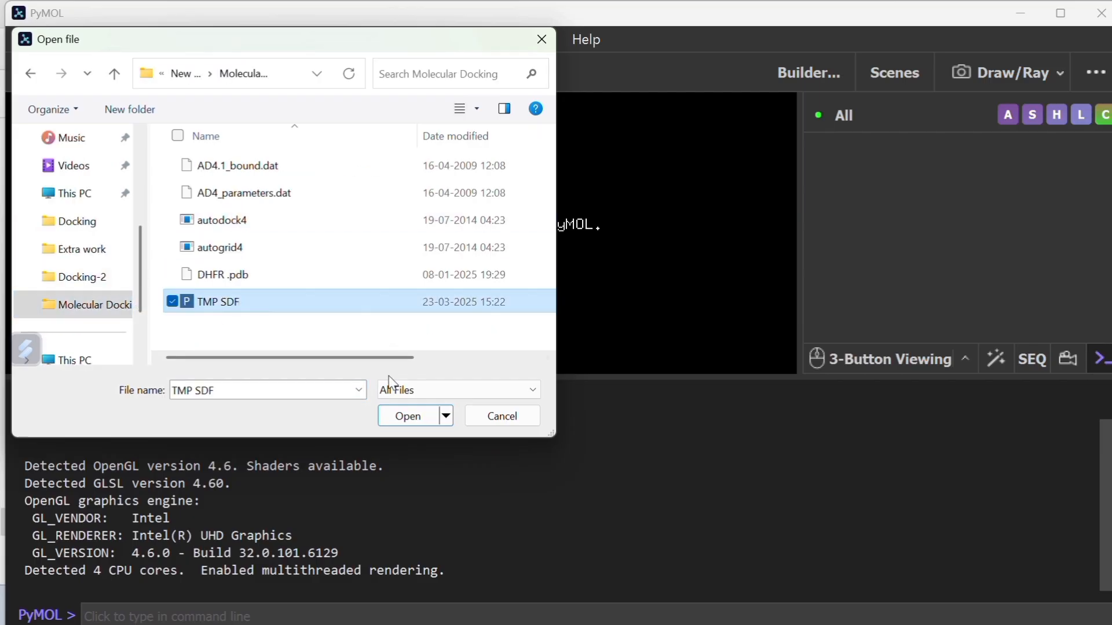
pyautogui.click(452, 392)
pyautogui.click(448, 407)
pyautogui.click(407, 418)
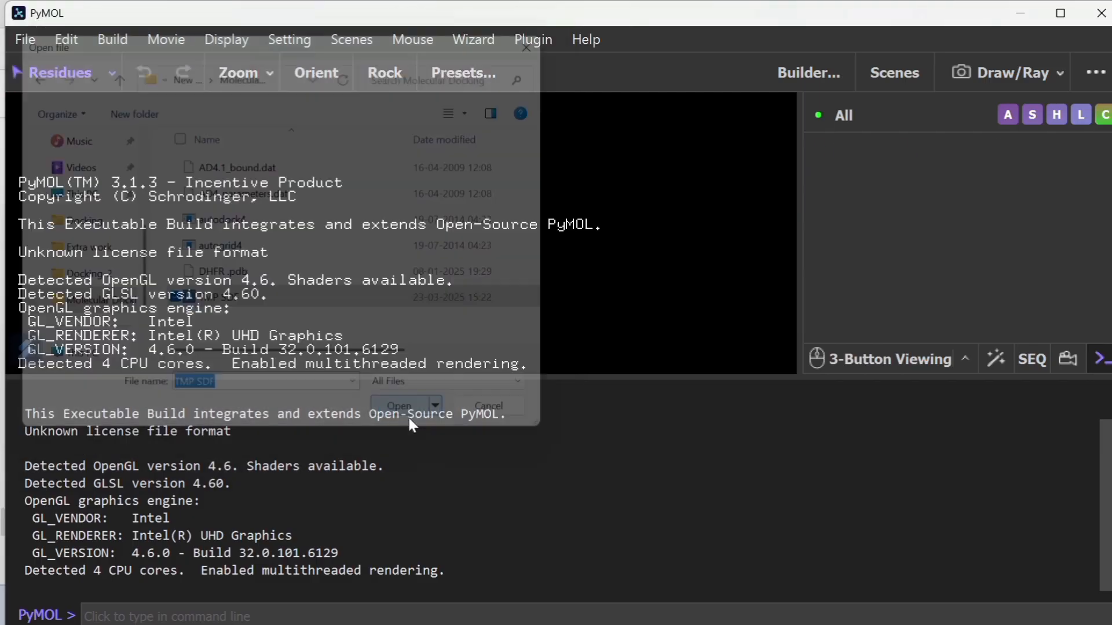
pyautogui.moveTo(422, 239); pyautogui.dragTo(450, 231)
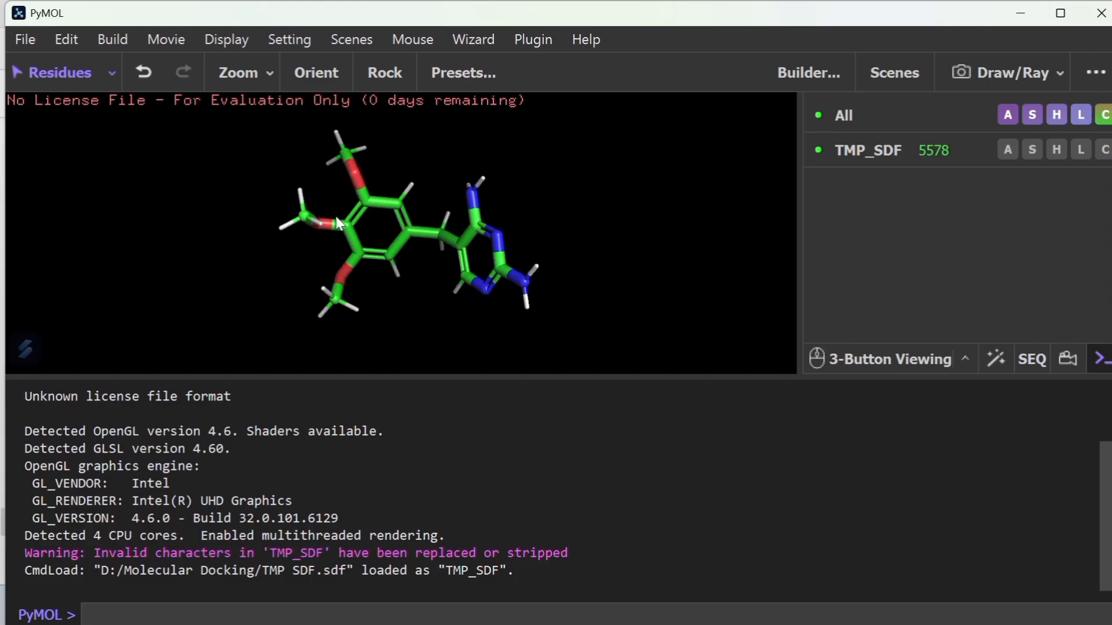
pyautogui.click(19, 49)
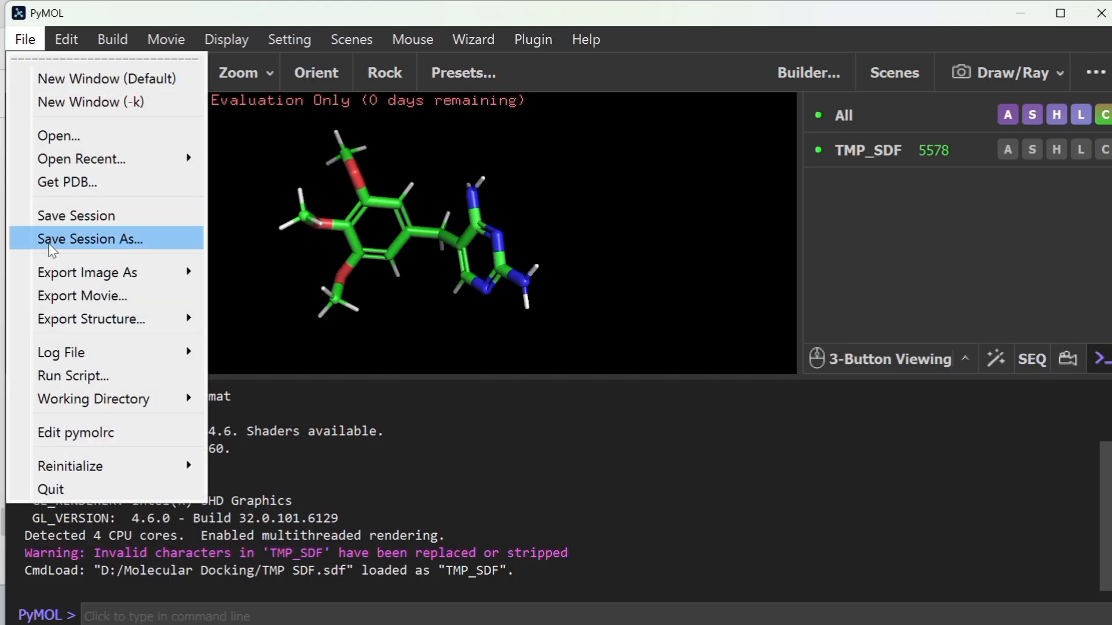
pyautogui.moveTo(67, 287)
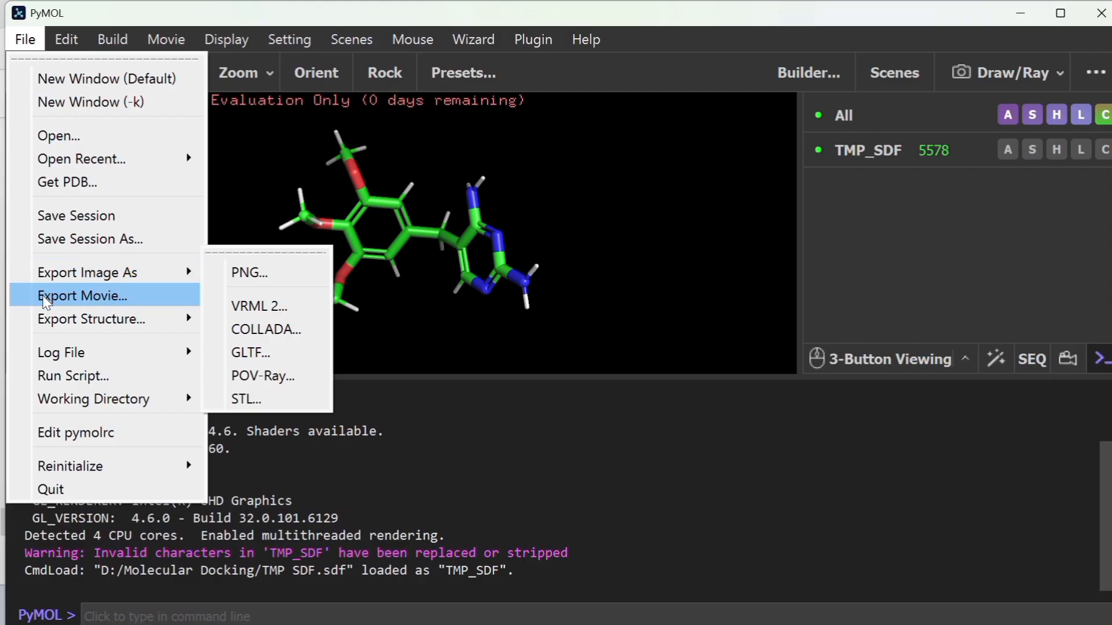
pyautogui.click(26, 42)
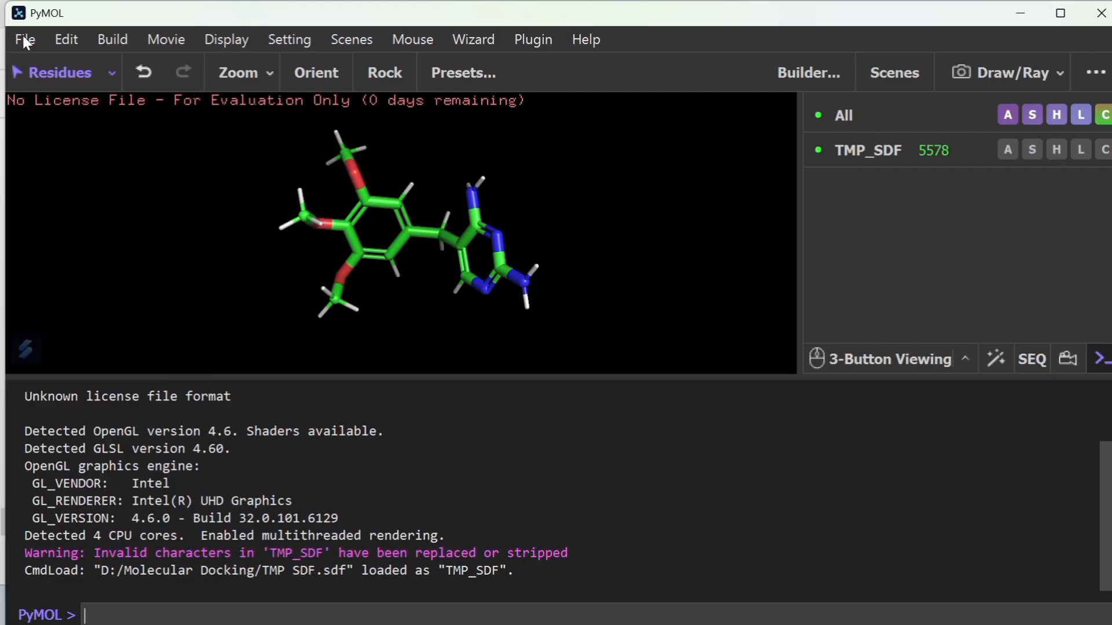
# Step: Start a molecule export of the enabled selection in its current state and show the PDB export options
pyautogui.click(27, 42)
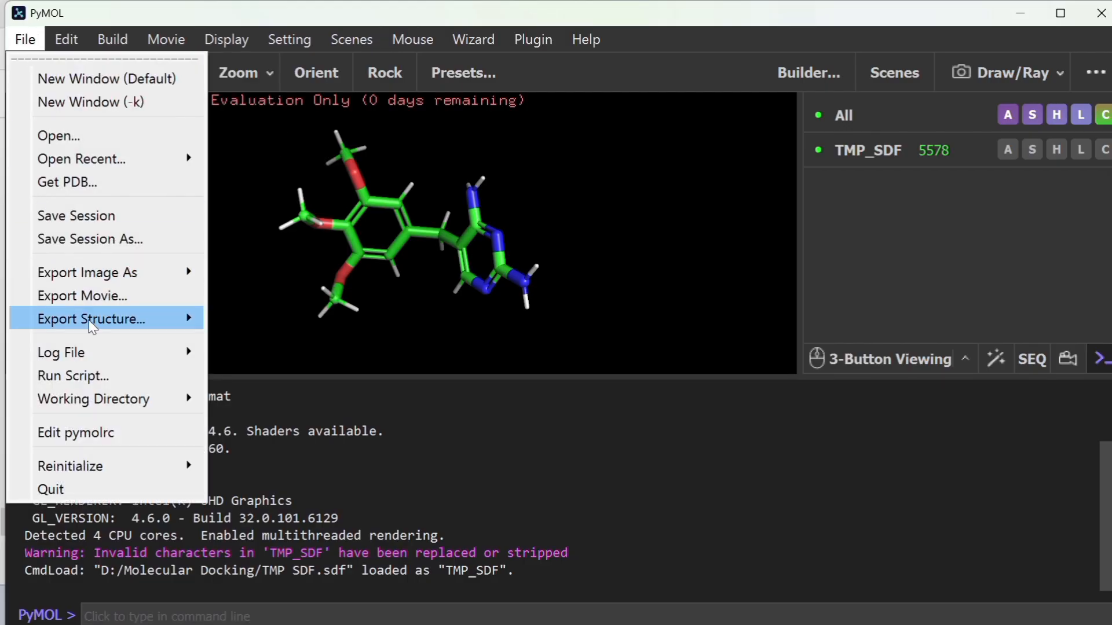
pyautogui.moveTo(95, 327)
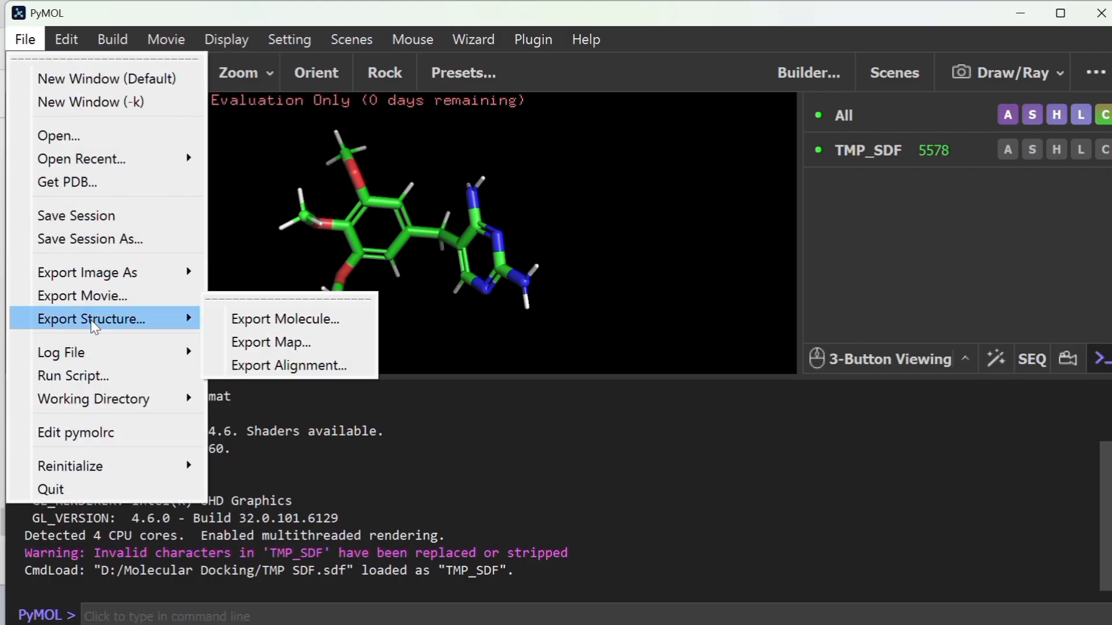
pyautogui.click(248, 320)
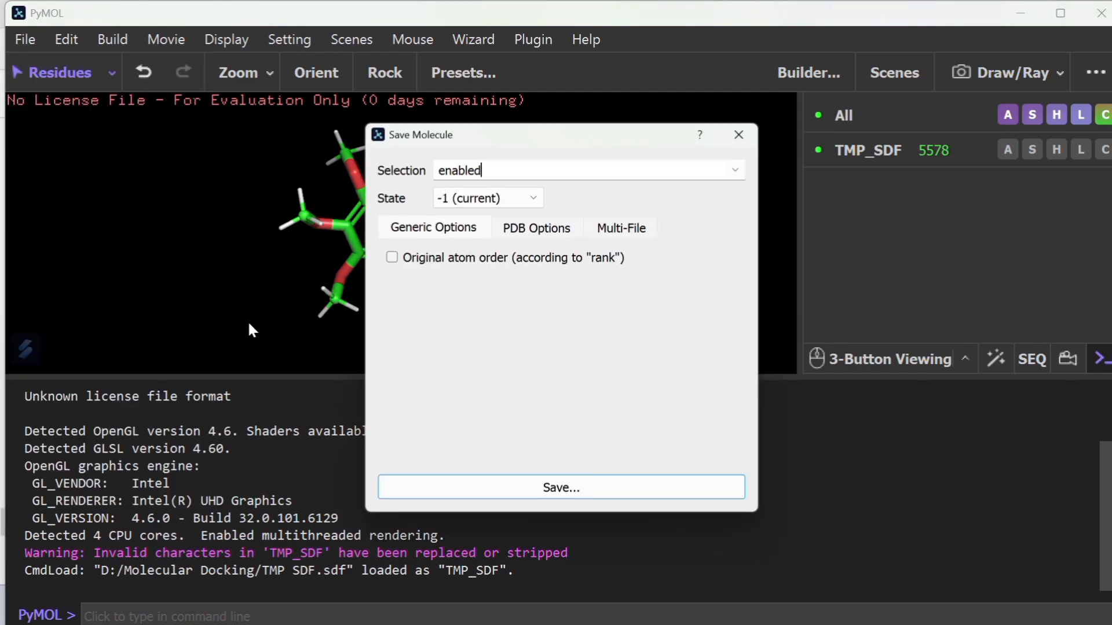
pyautogui.click(539, 228)
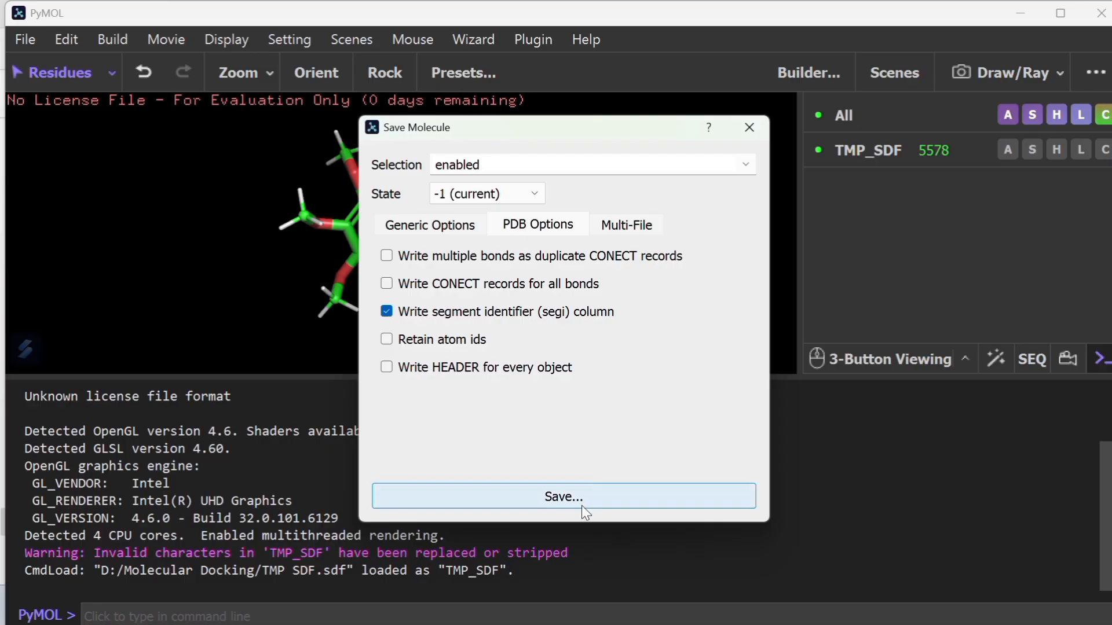
# Step: Start saving the molecule and choose the Molecular Docking folder on New Volume (D:) as the location
pyautogui.click(566, 497)
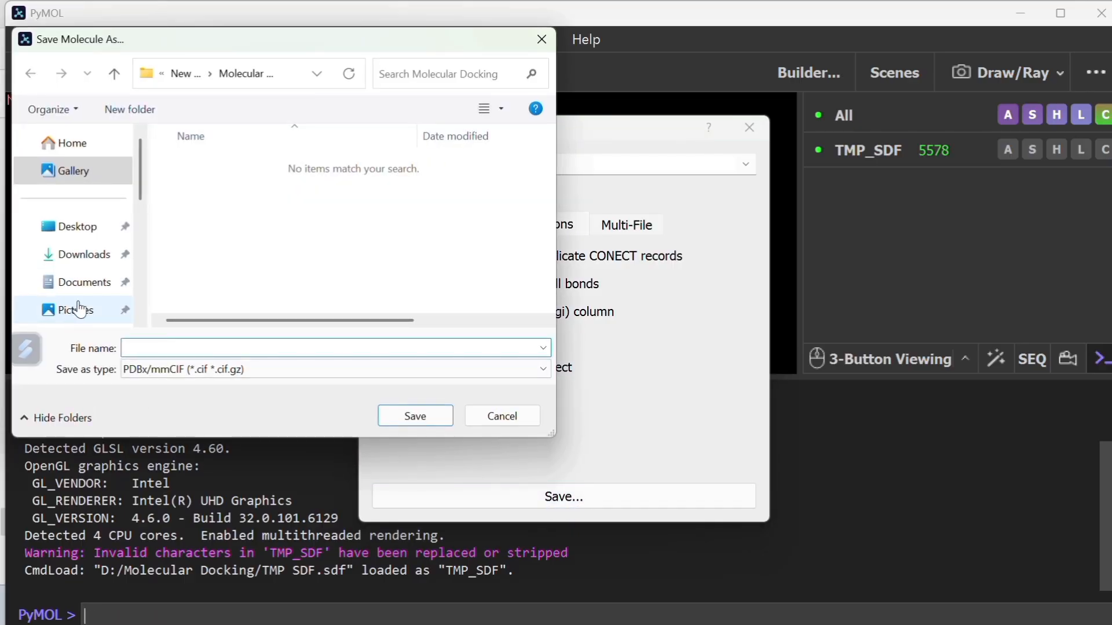
pyautogui.scroll(-3, 84, 303)
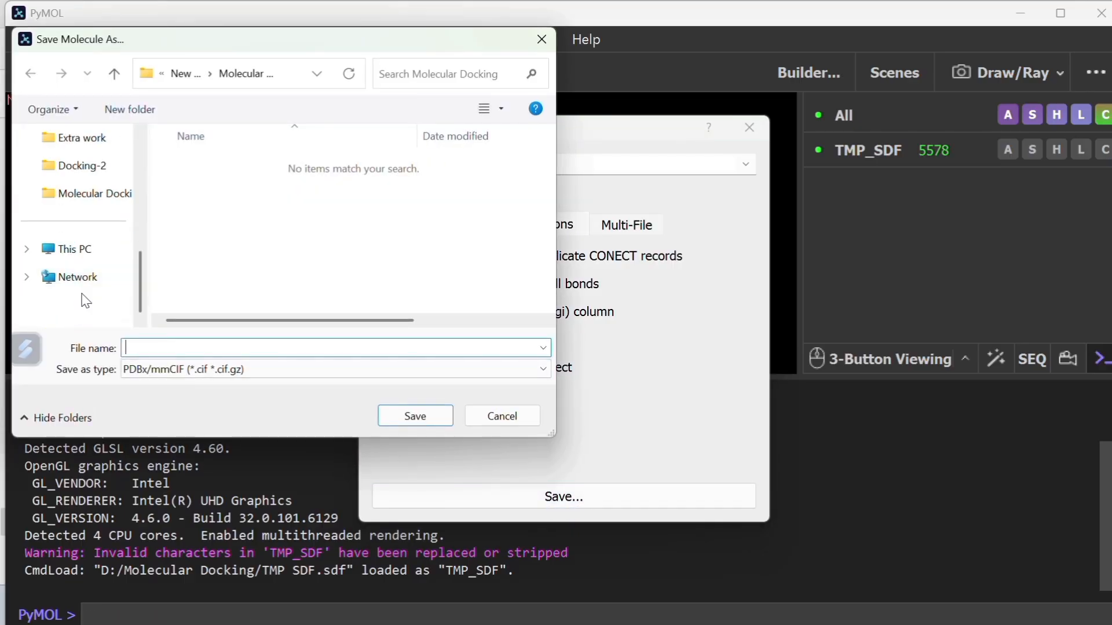
pyautogui.click(91, 200)
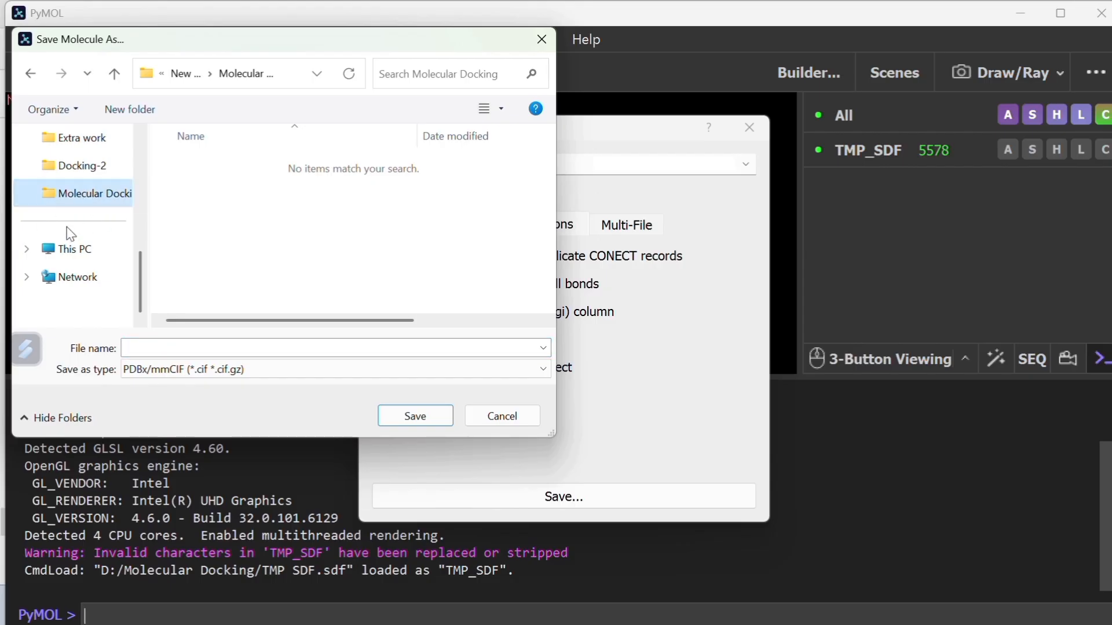
pyautogui.click(72, 249)
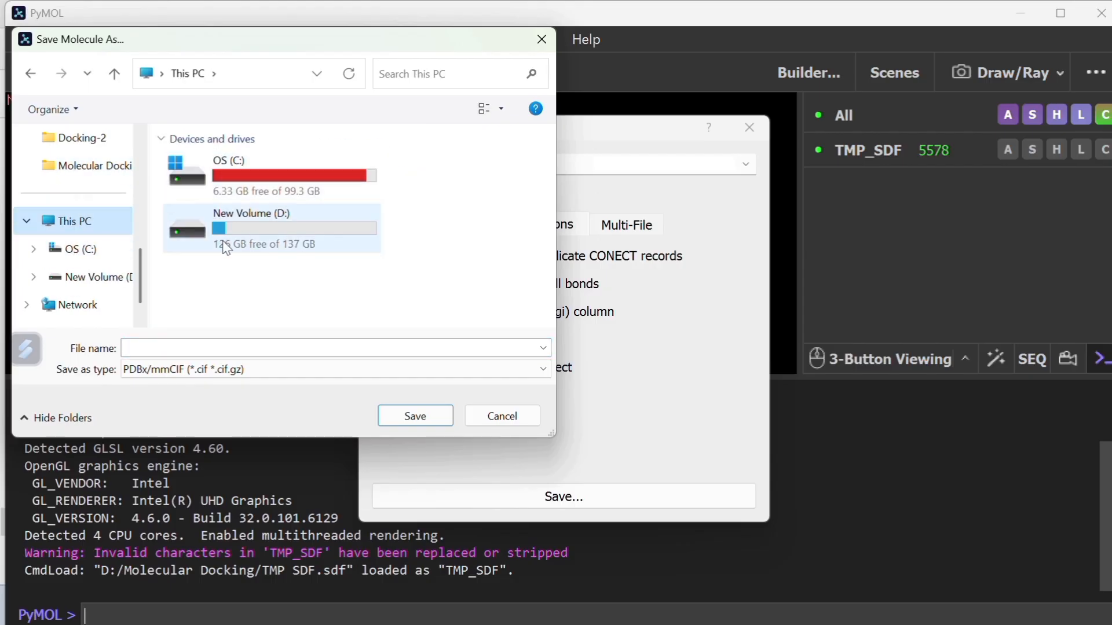
pyautogui.doubleClick(240, 237)
pyautogui.doubleClick(229, 279)
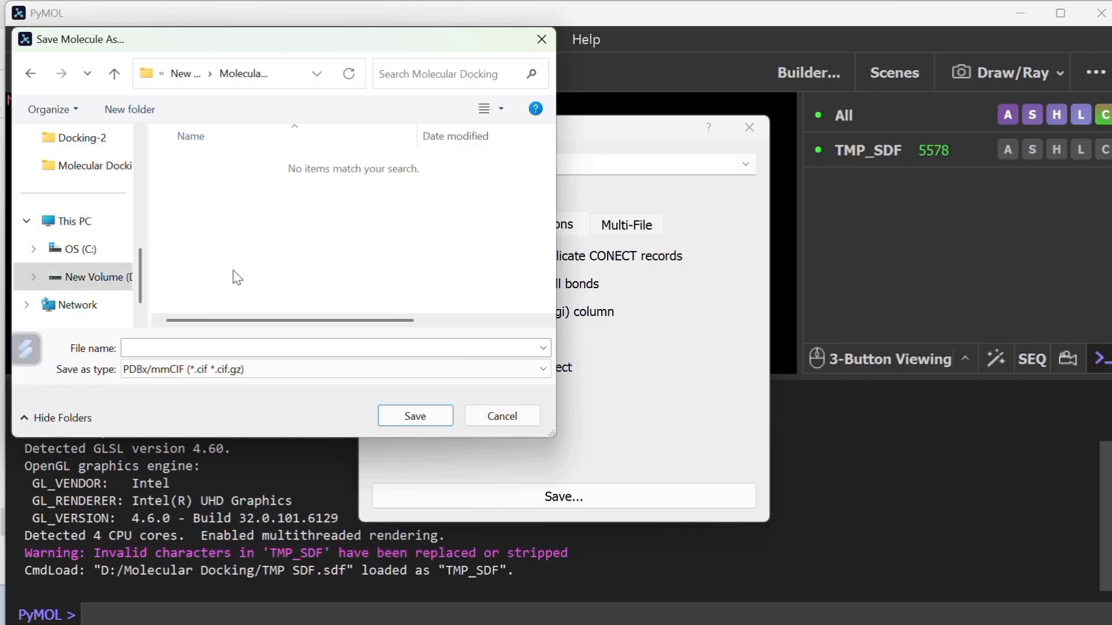
# Step: Save the ligand under the file name TMP PDB in PDBx/mmCIF format and close PyMOL
pyautogui.click(145, 347)
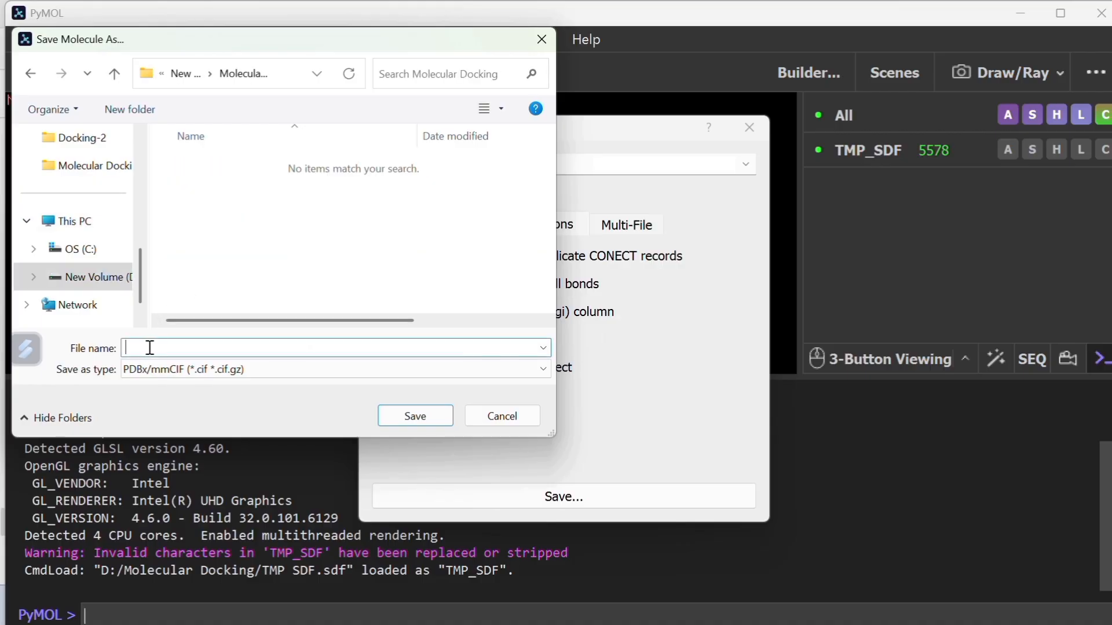
pyautogui.write('TMP')
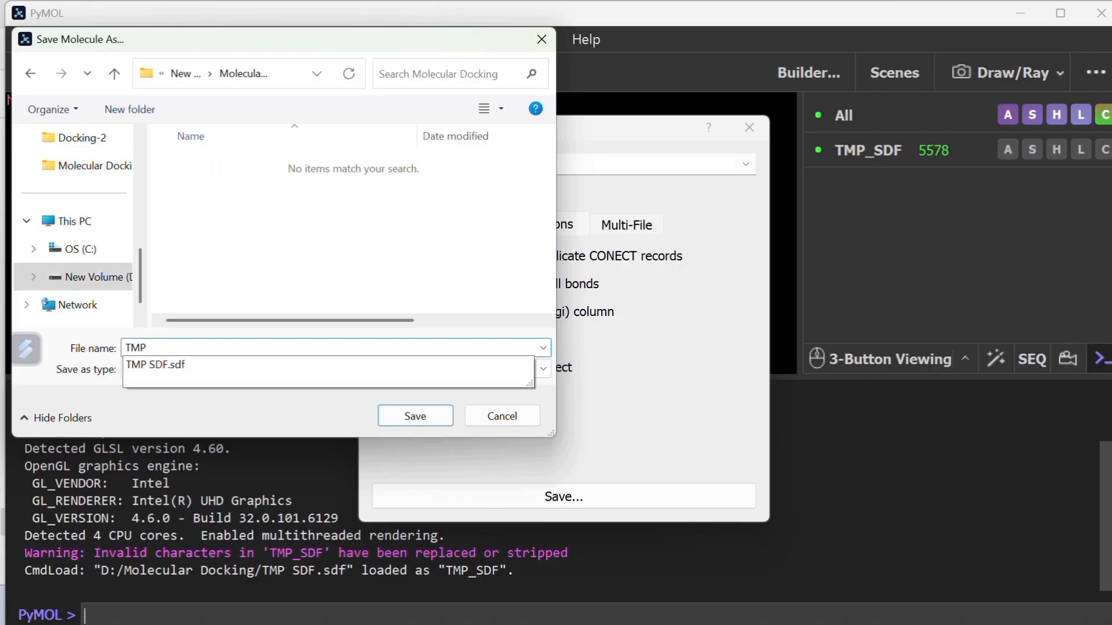
pyautogui.write(' PDB')
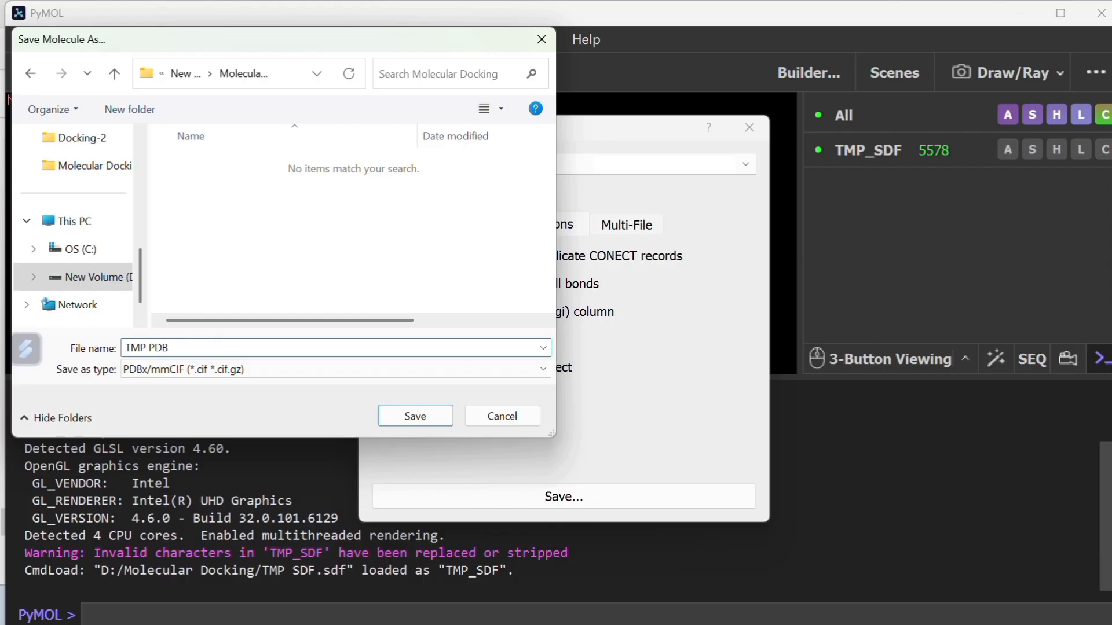
pyautogui.press('Return')
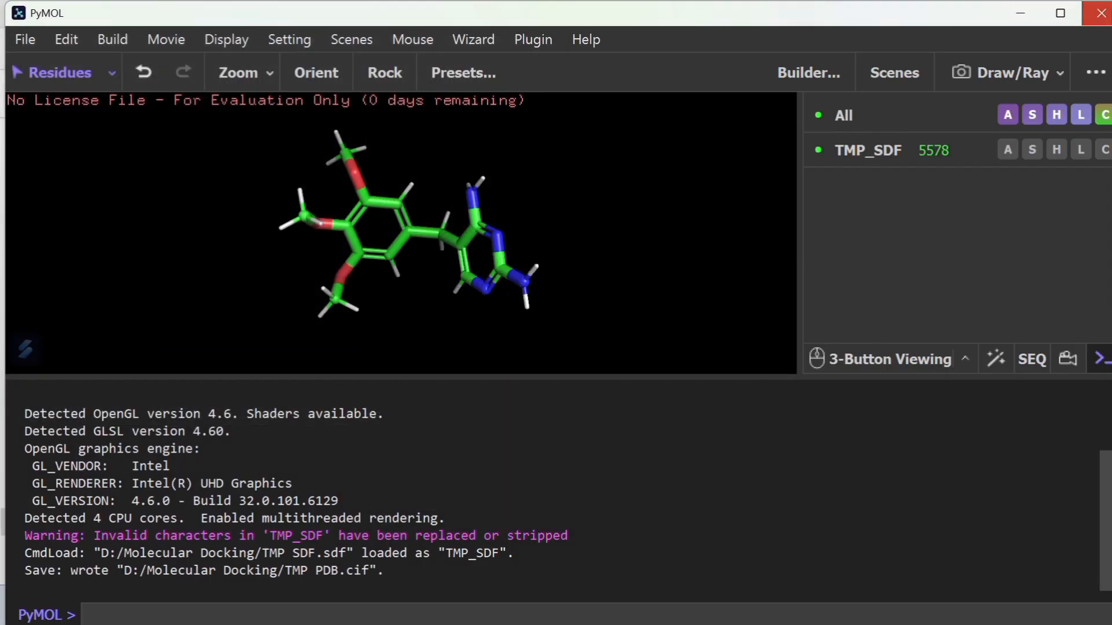
pyautogui.click(1101, 12)
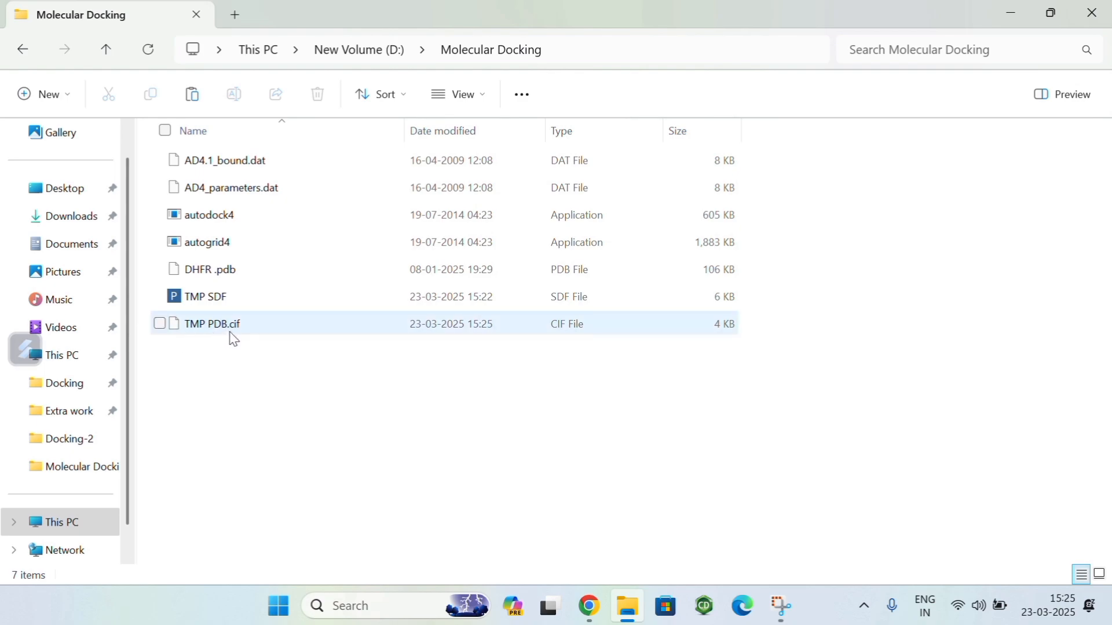
# Step: Delete the TMP SDF file from the Molecular Docking folder
pyautogui.click(163, 298)
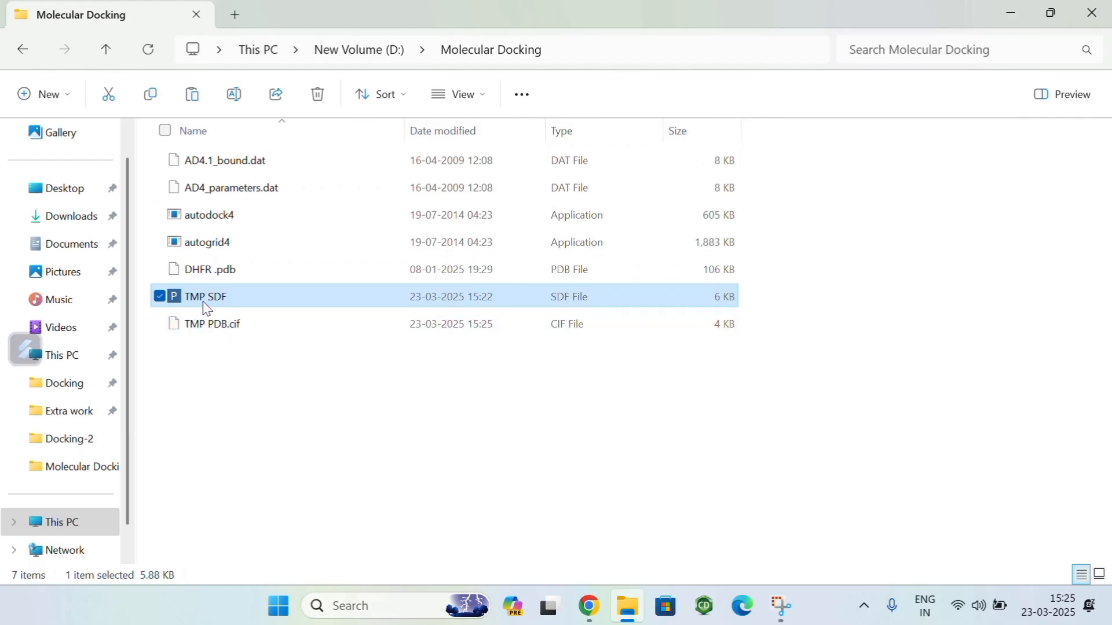
pyautogui.click(318, 94)
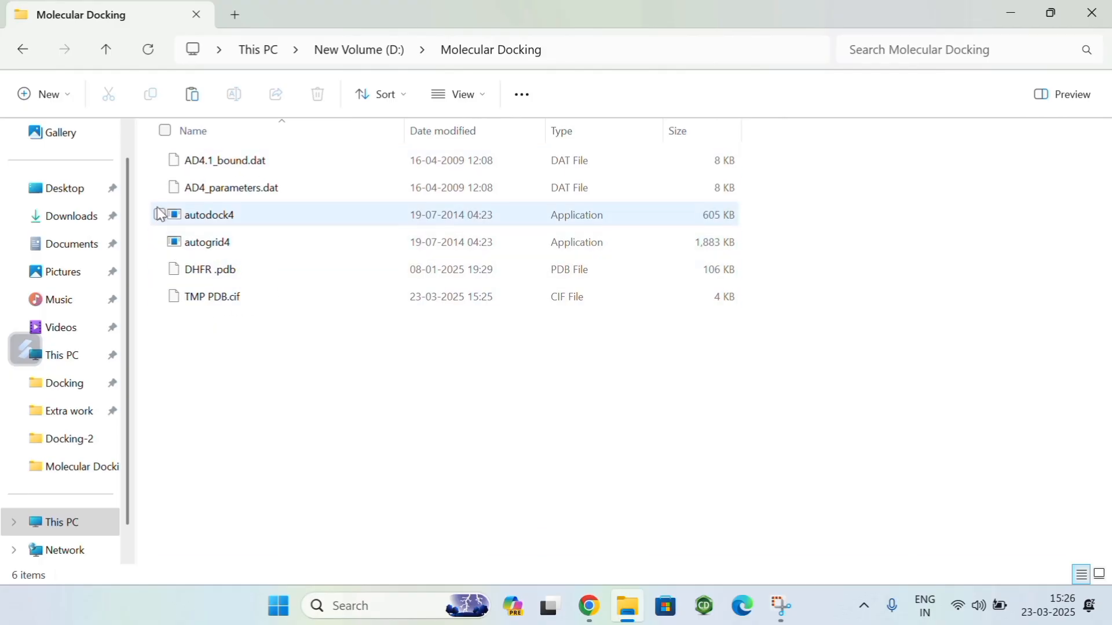
pyautogui.moveTo(281, 242)
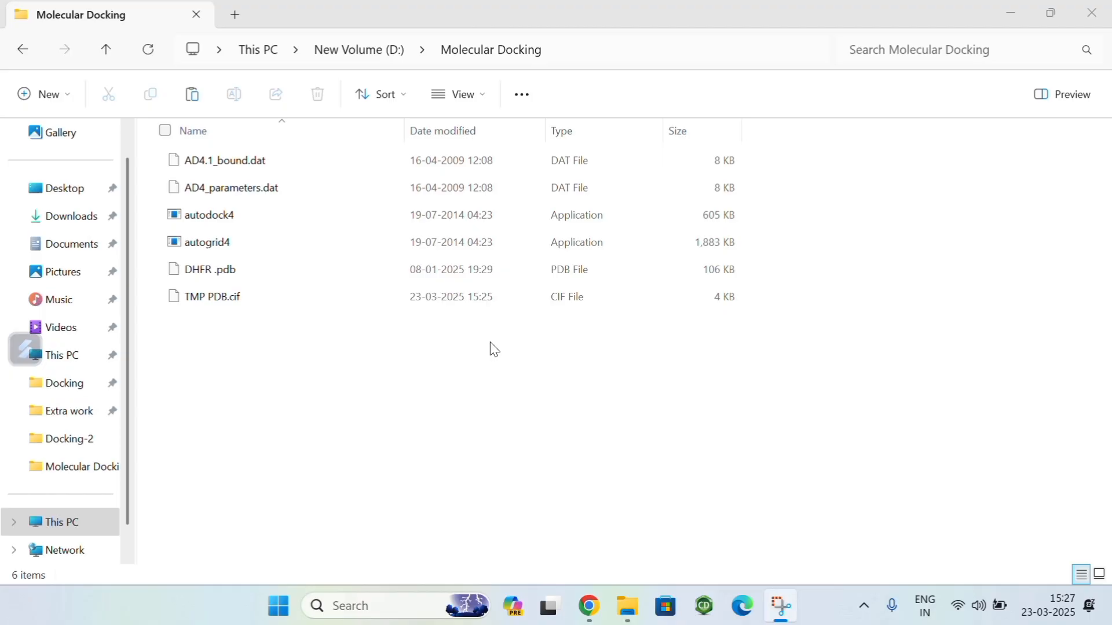
# Step: Search the computer's apps for AutoDockTools, launch it and maximize its window
pyautogui.click(277, 615)
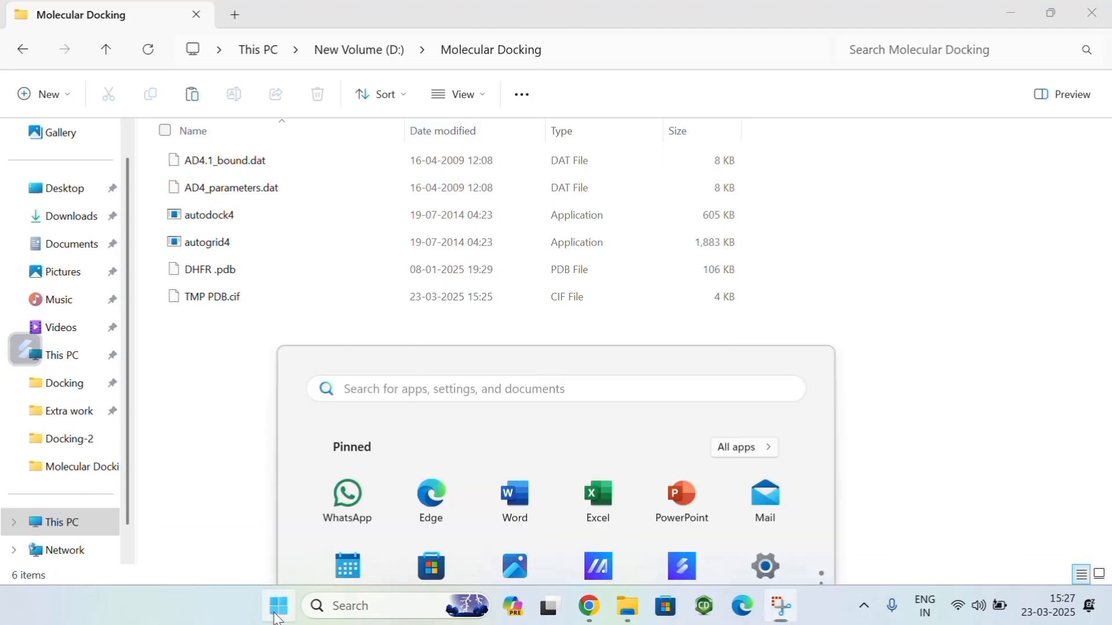
pyautogui.click(370, 81)
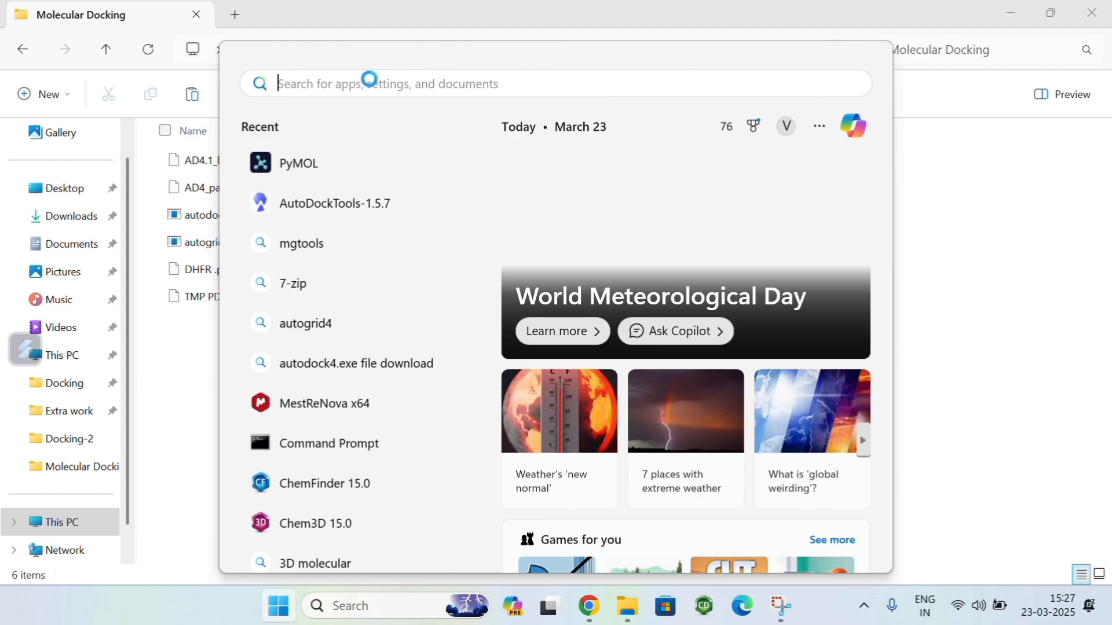
pyautogui.write('aut')
pyautogui.click(335, 223)
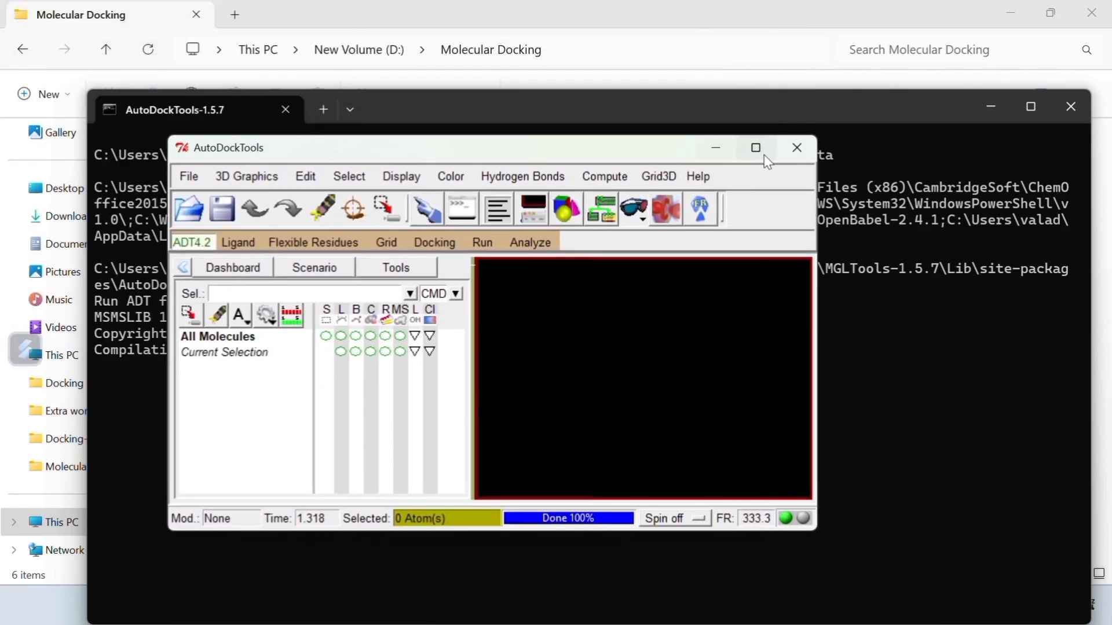
pyautogui.click(587, 7)
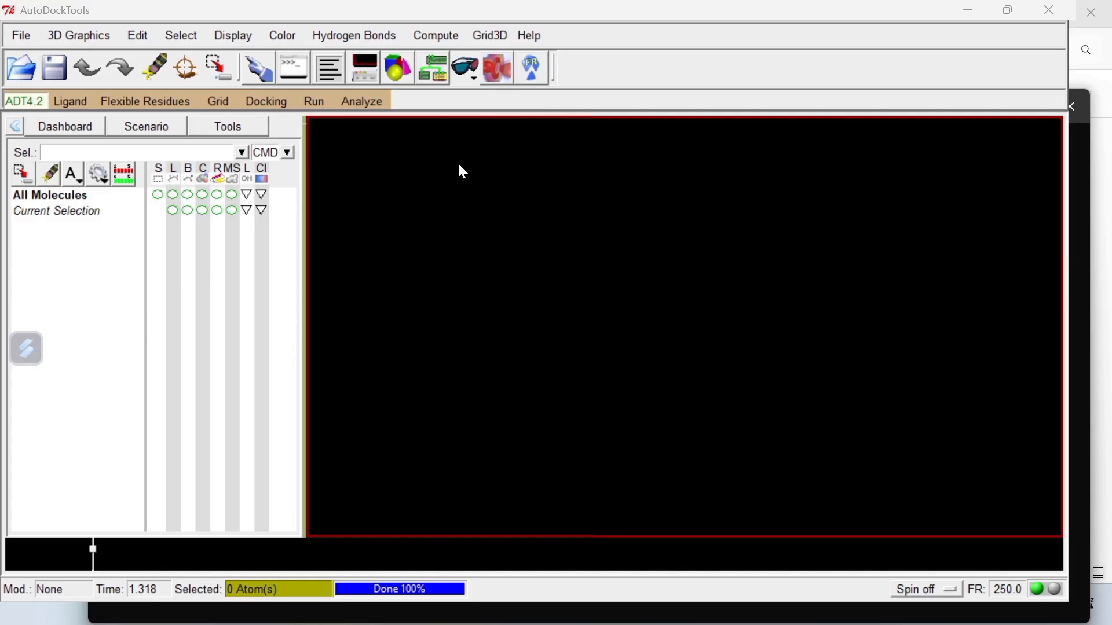
# Step: Open the user preferences in AutoDockTools and clear the startup directory
pyautogui.click(20, 37)
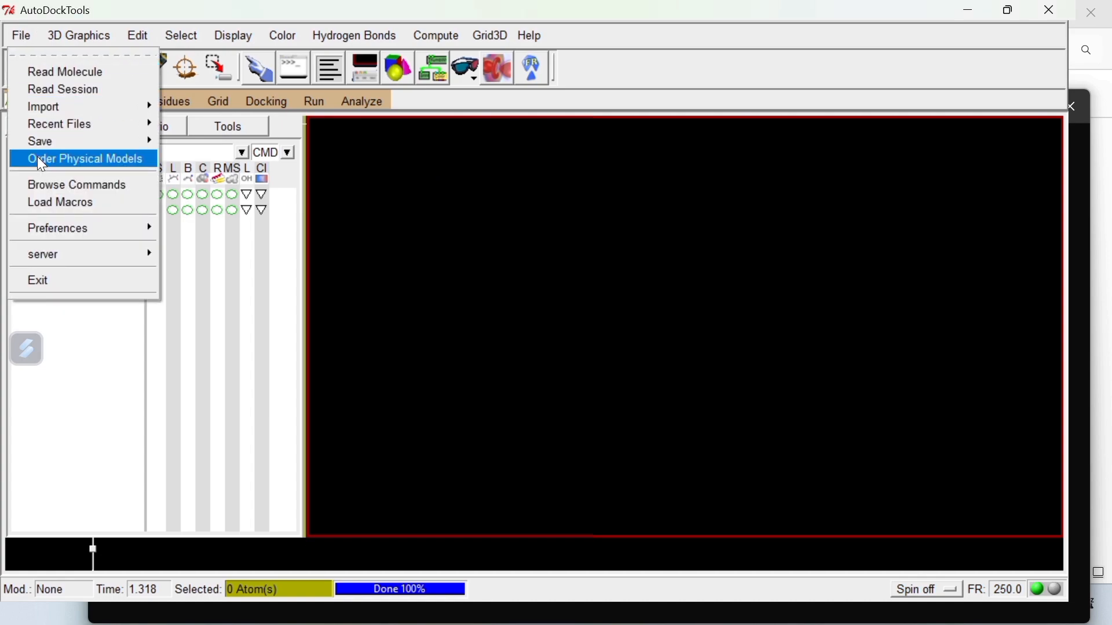
pyautogui.moveTo(50, 227)
pyautogui.click(196, 245)
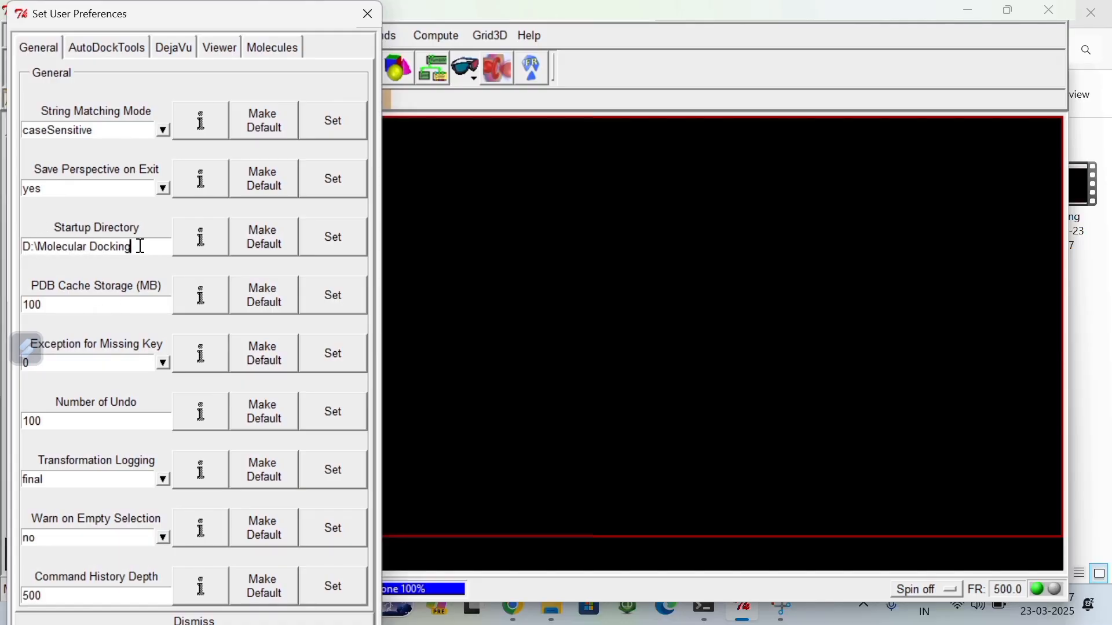
pyautogui.press('BackSpace')
pyautogui.press('BackSpace')
pyautogui.press('BackSpace')
pyautogui.press('BackSpace')
pyautogui.press('BackSpace')
pyautogui.press('BackSpace')
pyautogui.press('BackSpace')
pyautogui.press('BackSpace')
pyautogui.press('BackSpace')
pyautogui.press('BackSpace')
pyautogui.press('BackSpace')
pyautogui.press('BackSpace')
pyautogui.press('BackSpace')
pyautogui.press('BackSpace')
pyautogui.press('BackSpace')
pyautogui.press('BackSpace')
pyautogui.press('BackSpace')
pyautogui.press('BackSpace')
pyautogui.press('BackSpace')
pyautogui.press('BackSpace')
# Step: Switch to File Explorer, open the Molecular Docking folder and copy its path
pyautogui.click(553, 612)
pyautogui.click(77, 415)
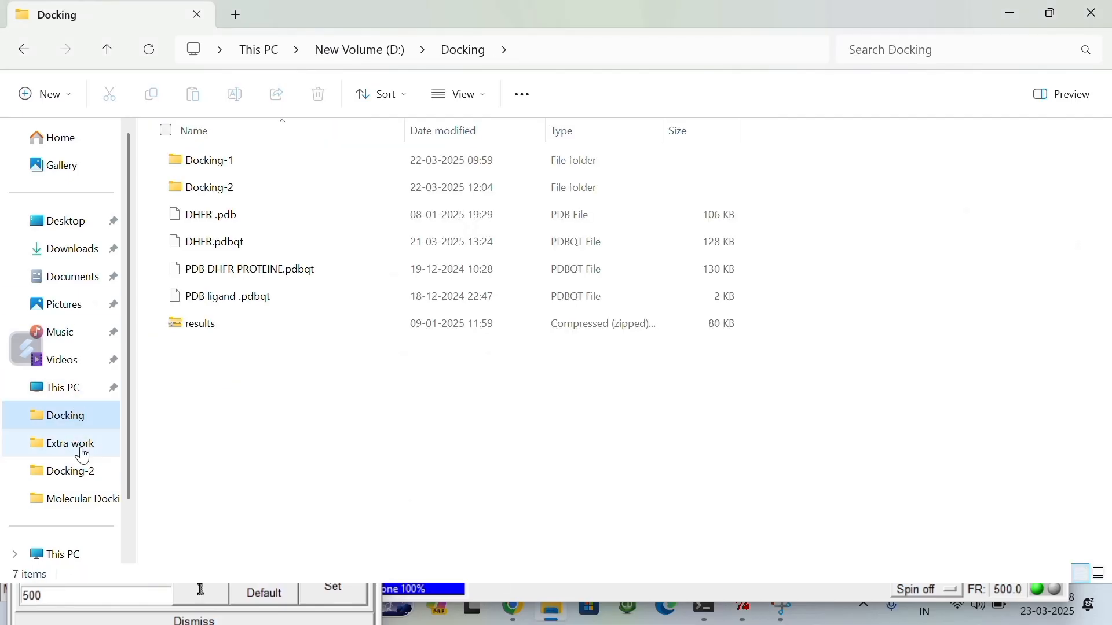
pyautogui.click(72, 499)
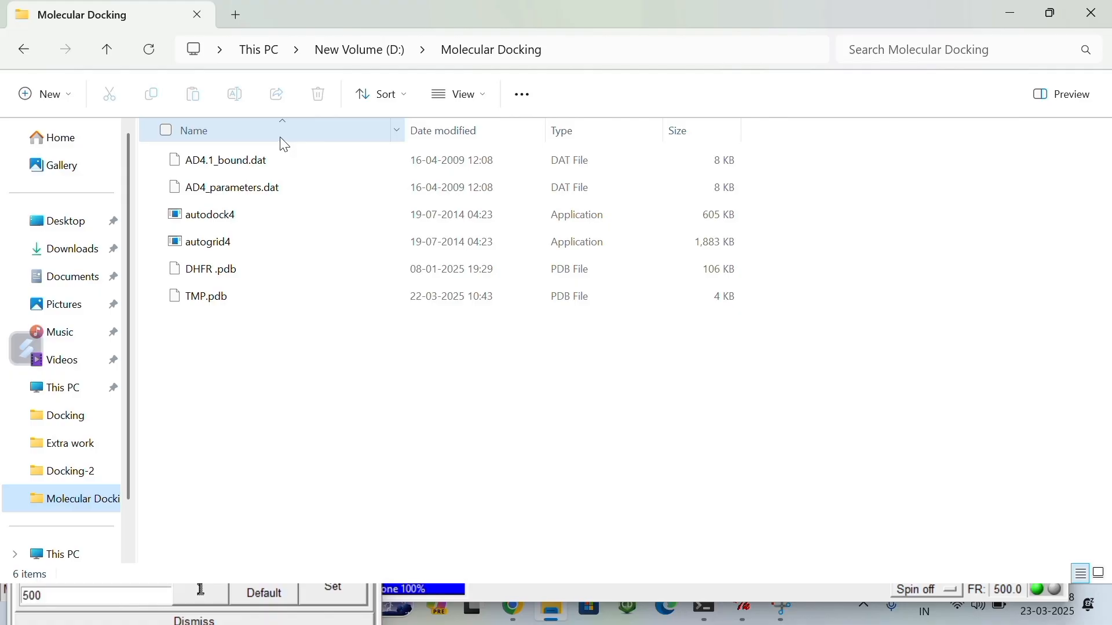
pyautogui.click(571, 54)
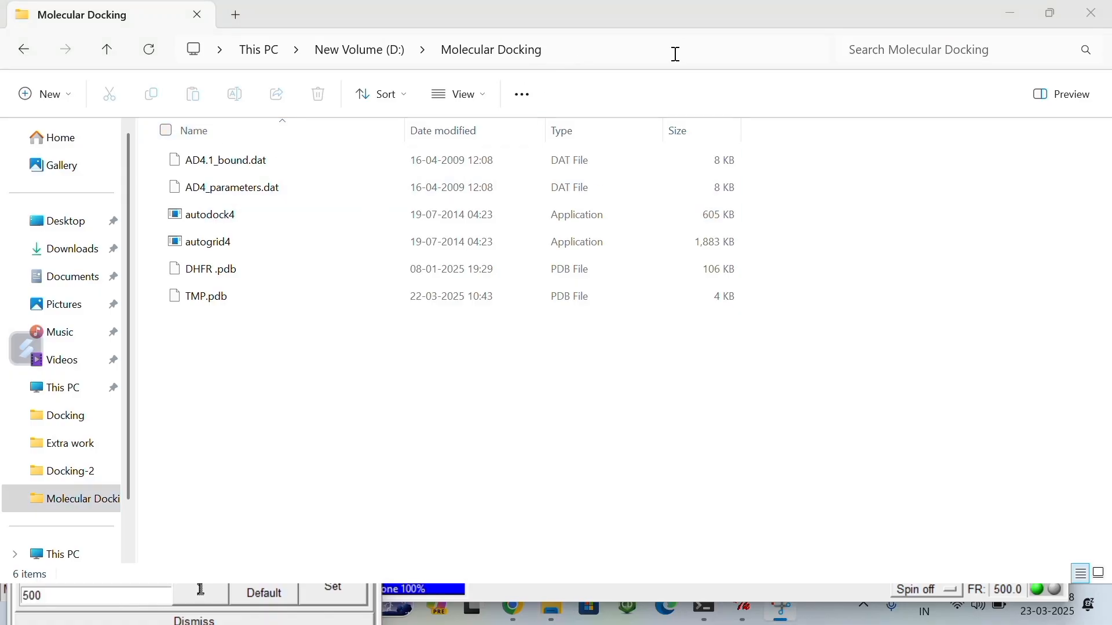
pyautogui.click(770, 46)
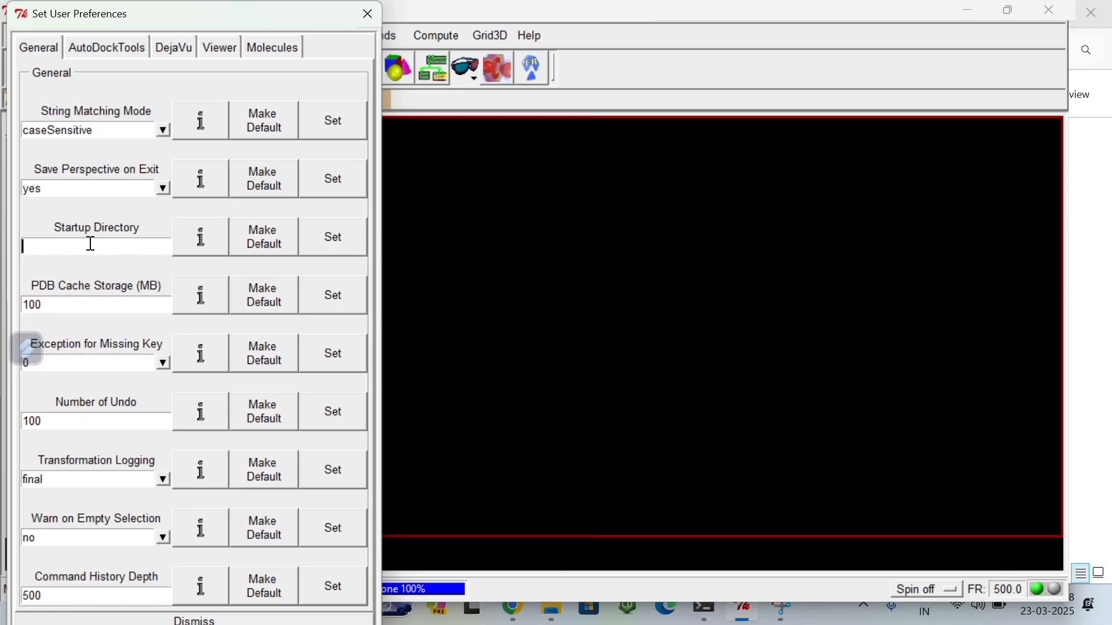
# Step: Set the startup directory to D:\Molecular Docking in AutoDockTools, make it the default and close the preferences
pyautogui.write('D:\\Molecular Docking')
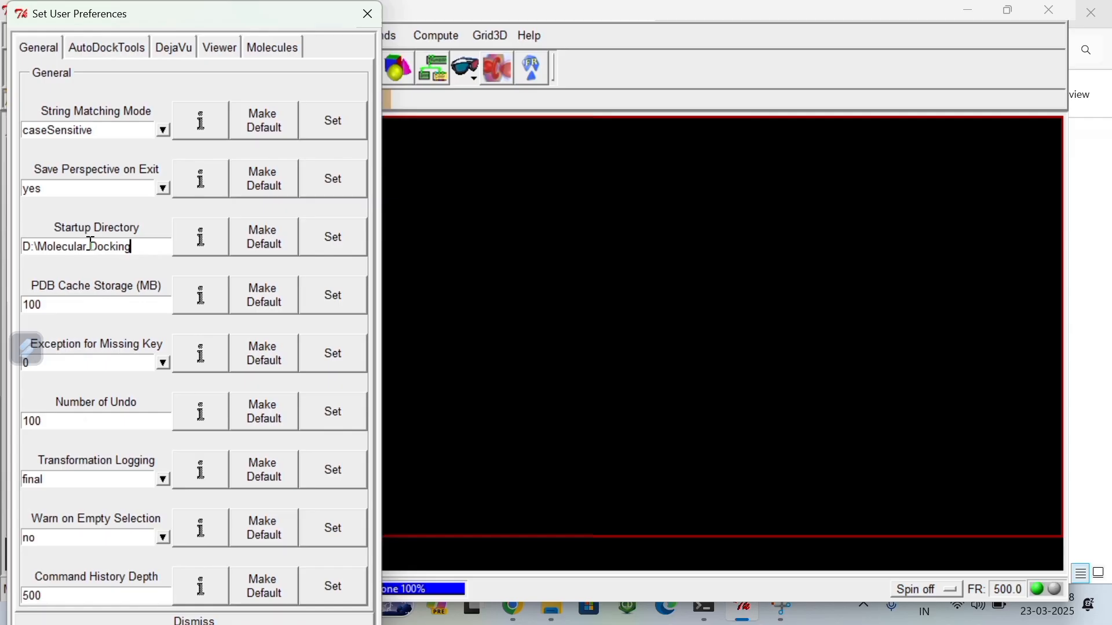
pyautogui.click(263, 251)
pyautogui.click(368, 14)
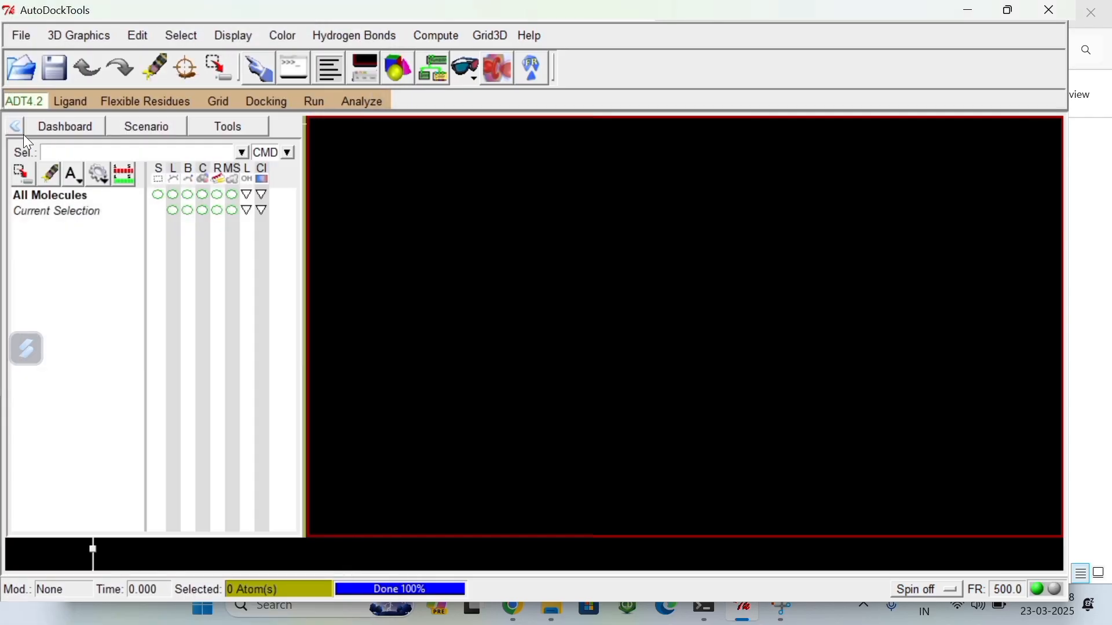
# Step: Read the DHFR .pdb molecule from the Molecular Docking folder and rotate the loaded protein
pyautogui.click(25, 33)
pyautogui.click(67, 69)
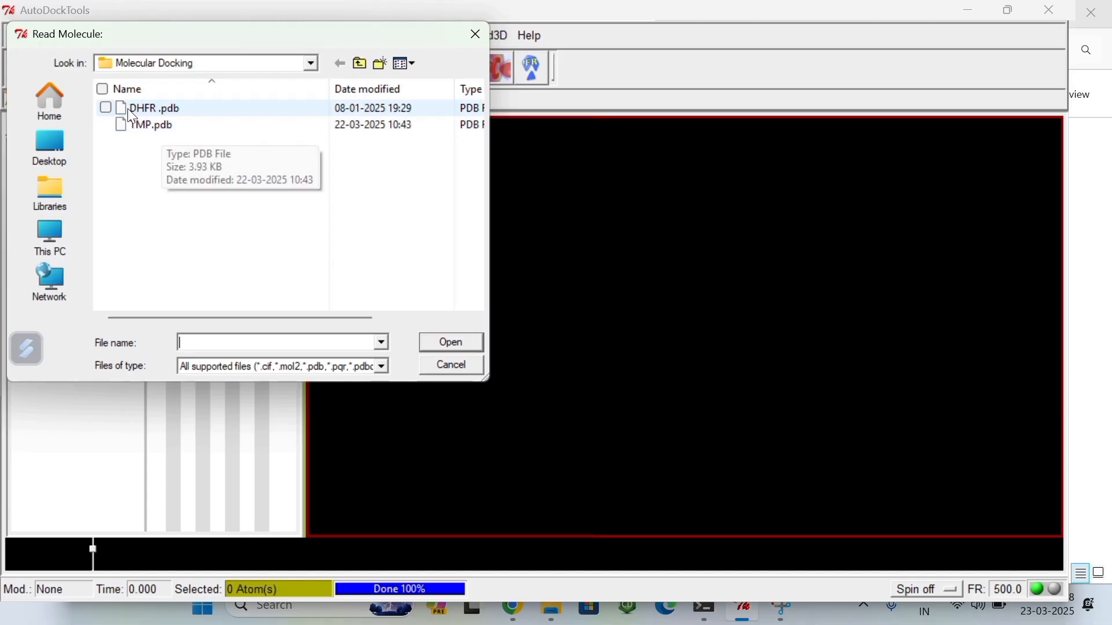
pyautogui.click(188, 110)
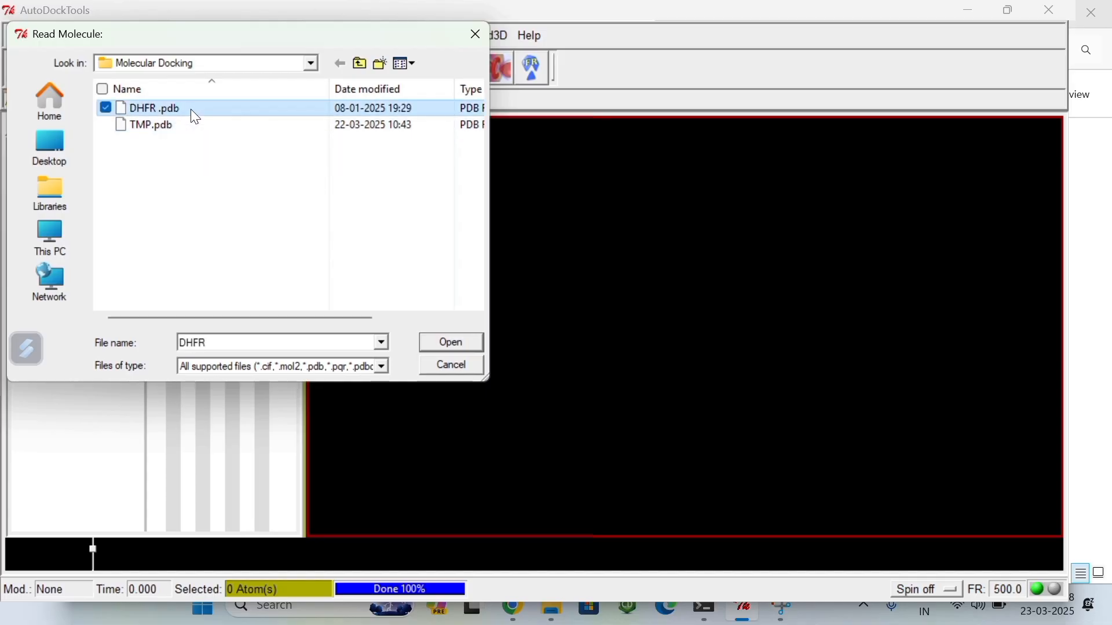
pyautogui.click(467, 342)
pyautogui.moveTo(717, 314); pyautogui.dragTo(707, 222)
pyautogui.moveTo(650, 314); pyautogui.dragTo(459, 218)
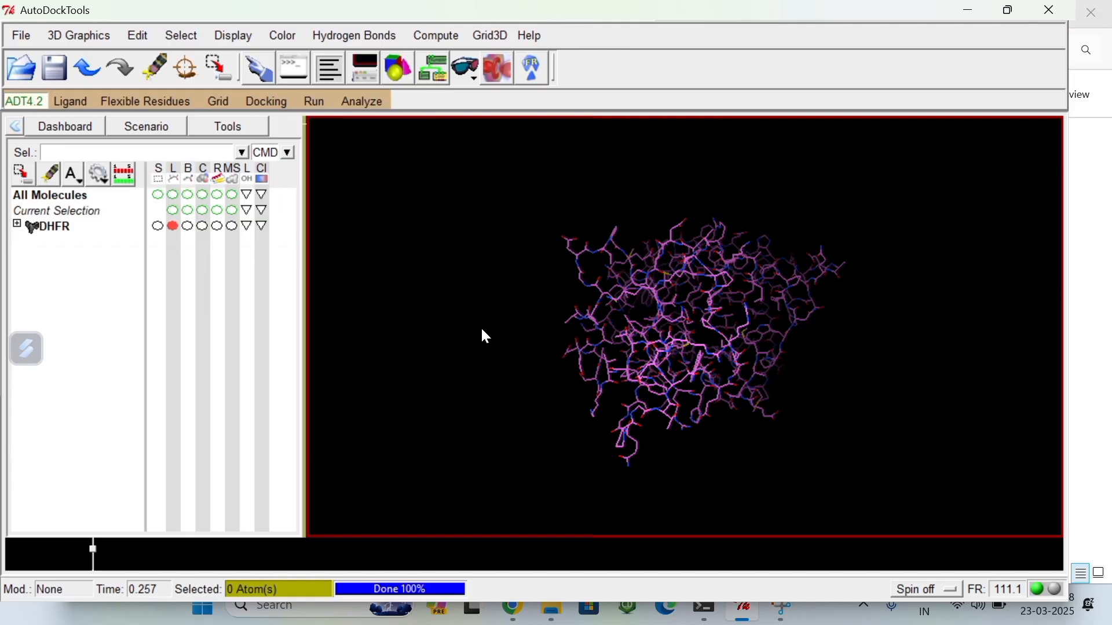
# Step: Expand the DHFR molecule and its chain A to examine the residue list
pyautogui.click(17, 224)
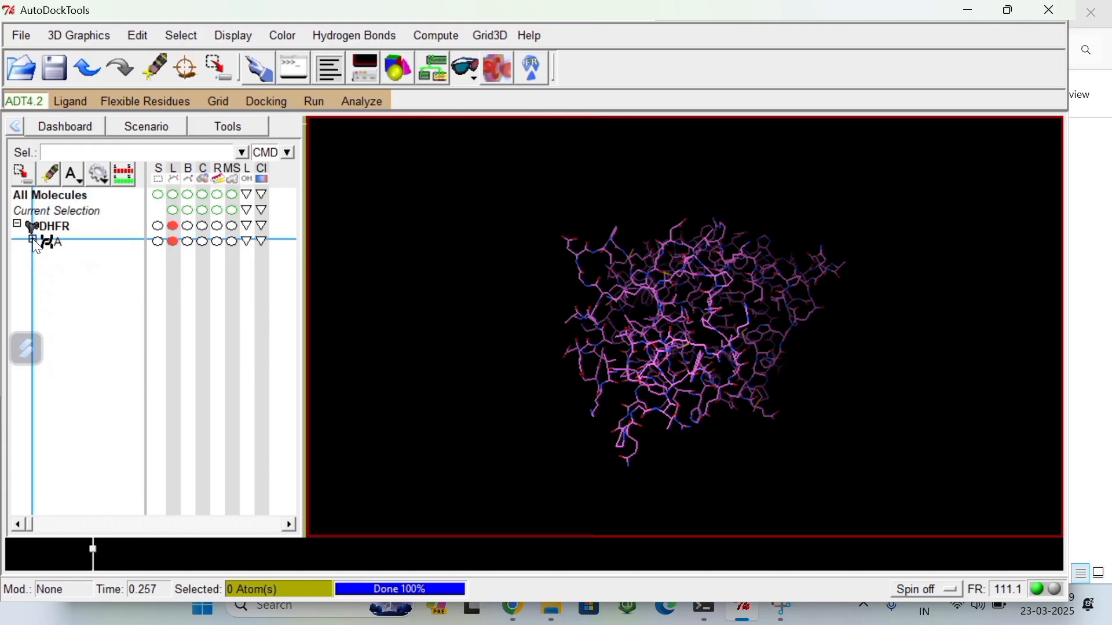
pyautogui.click(32, 238)
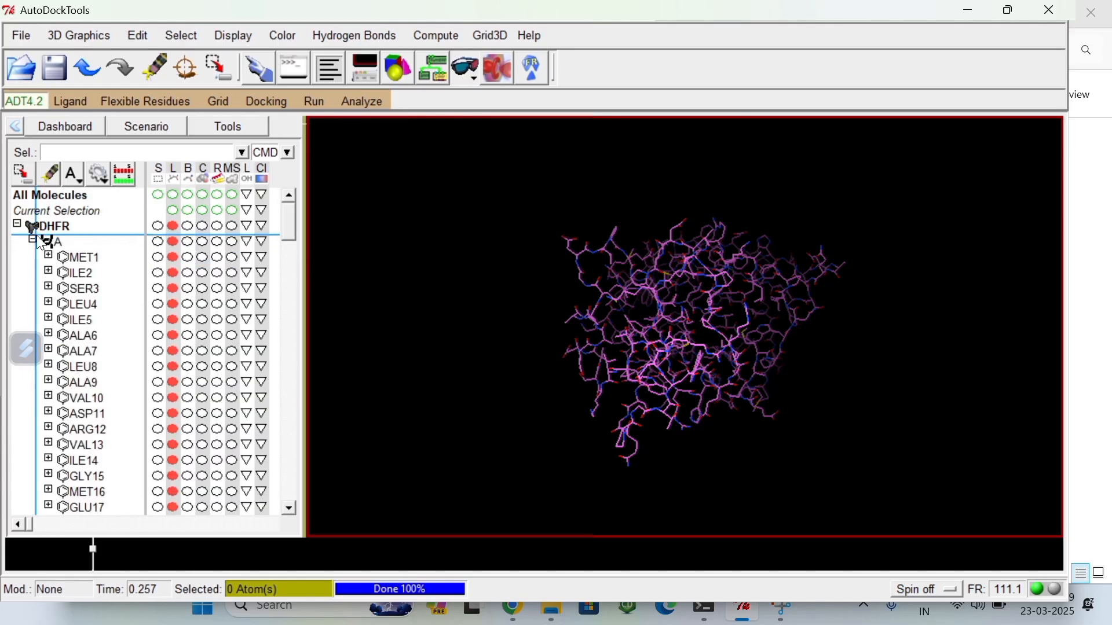
pyautogui.moveTo(286, 229)
pyautogui.mouseDown()
pyautogui.moveTo(299, 301)
pyautogui.moveTo(294, 492)
pyautogui.moveTo(301, 325)
pyautogui.moveTo(291, 224)
pyautogui.moveTo(287, 232)
pyautogui.mouseUp()
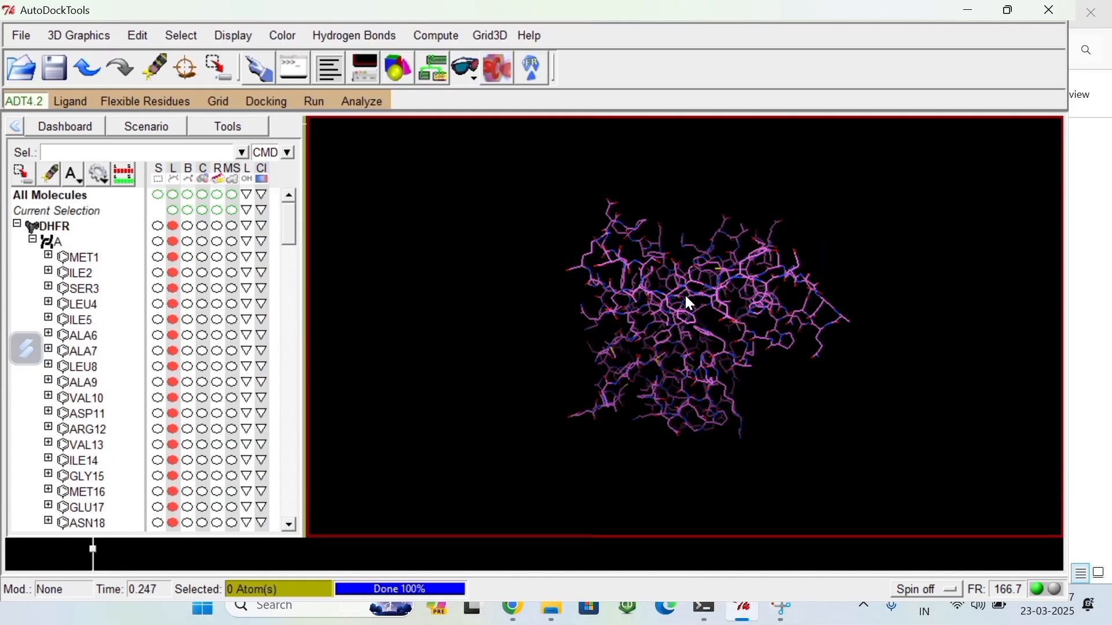
# Step: Delete the water molecules from the DHFR protein
pyautogui.moveTo(683, 293); pyautogui.dragTo(748, 291)
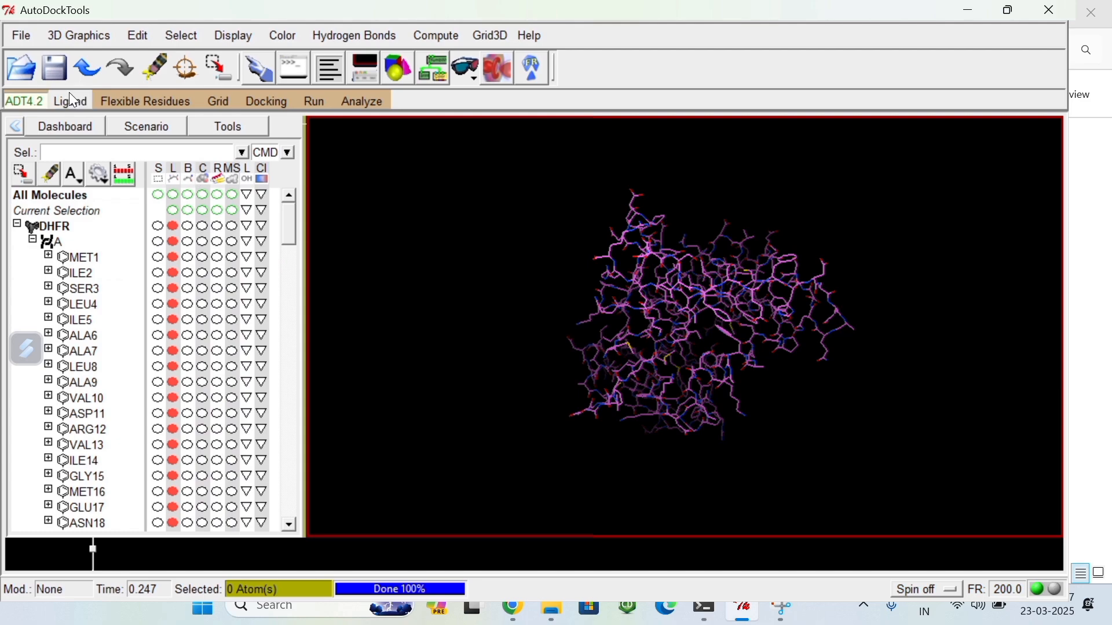
pyautogui.click(137, 36)
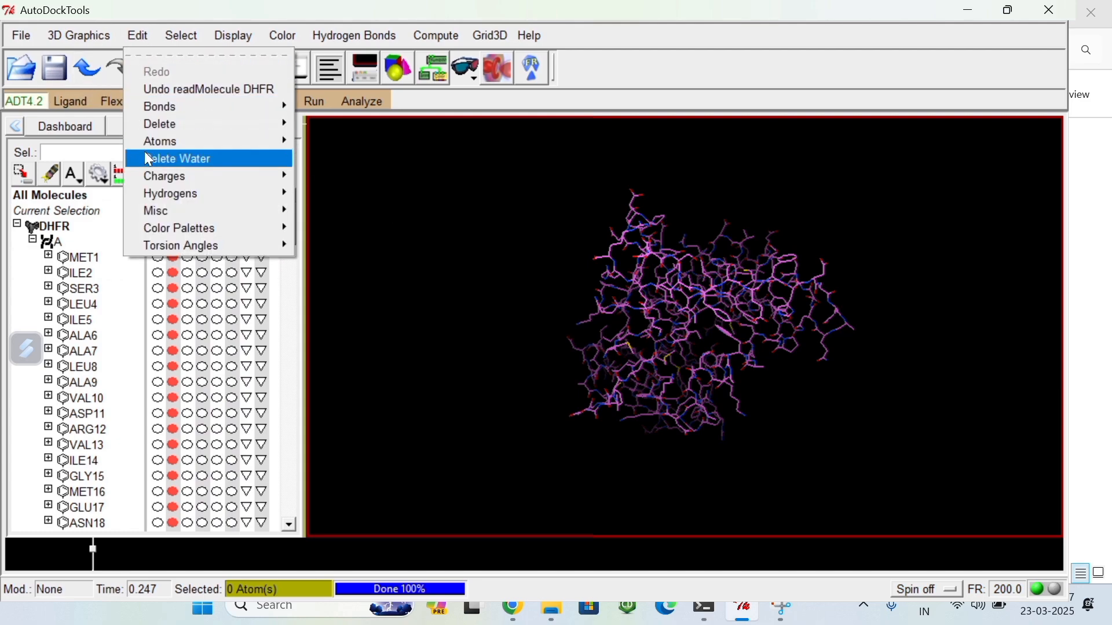
pyautogui.click(169, 158)
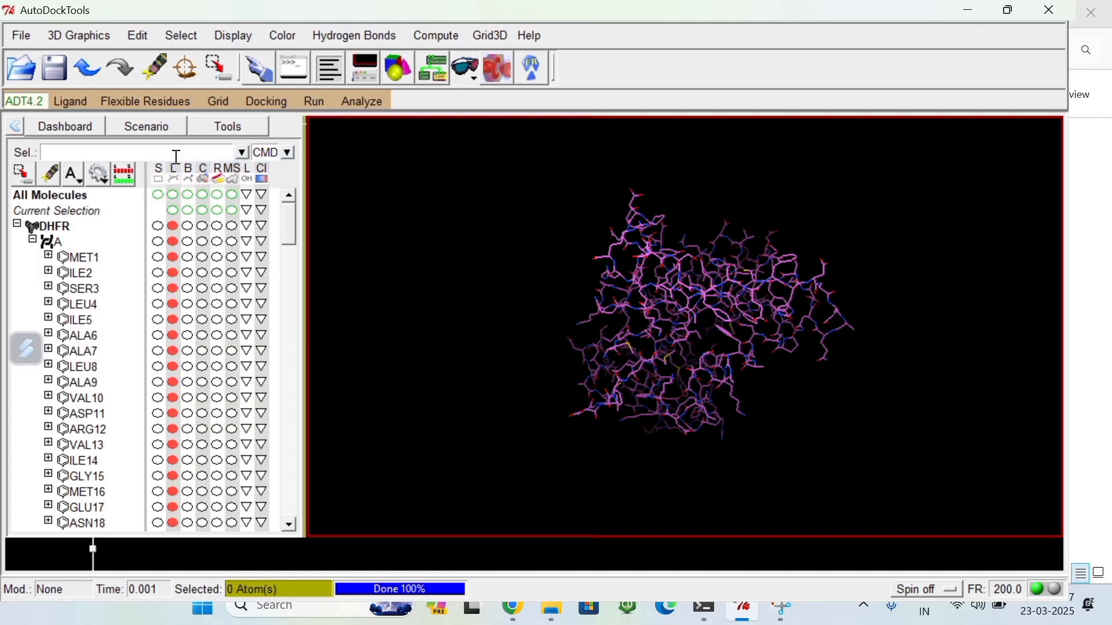
# Step: Check the DHFR protein for missing atoms and select all residues found to have missing atoms
pyautogui.moveTo(701, 305); pyautogui.dragTo(608, 327, button='middle')
pyautogui.click(139, 35)
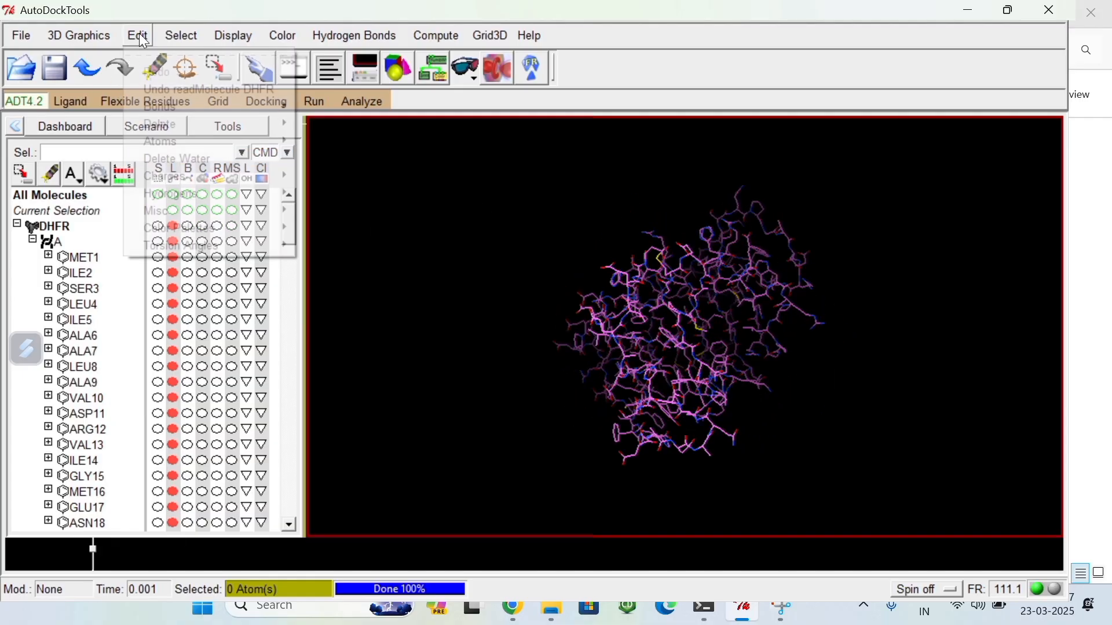
pyautogui.click(168, 159)
pyautogui.click(139, 35)
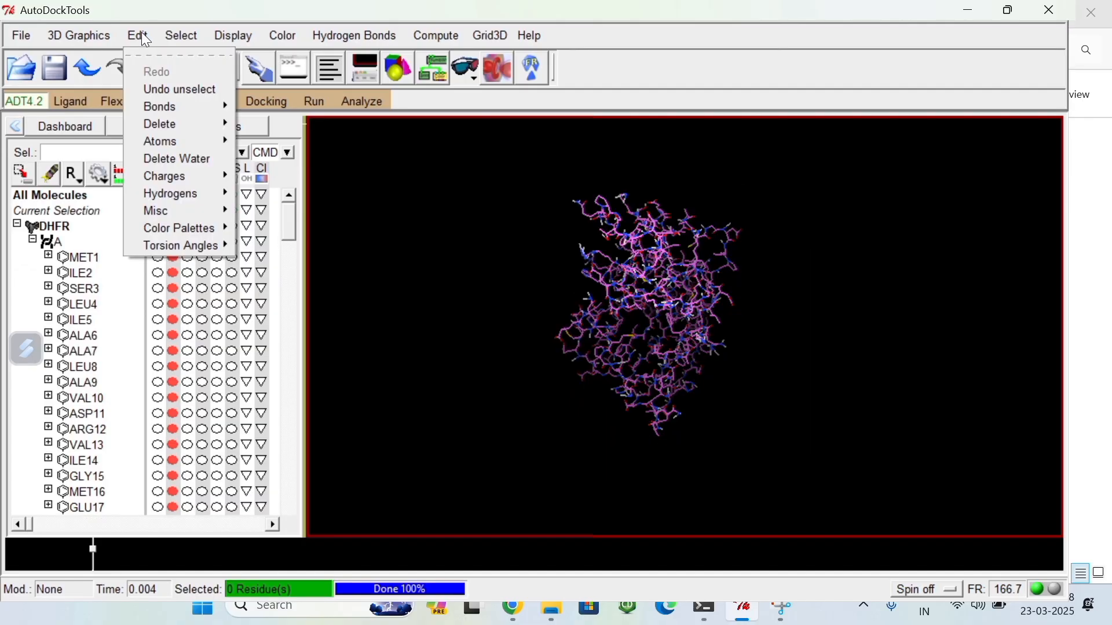
pyautogui.click(138, 34)
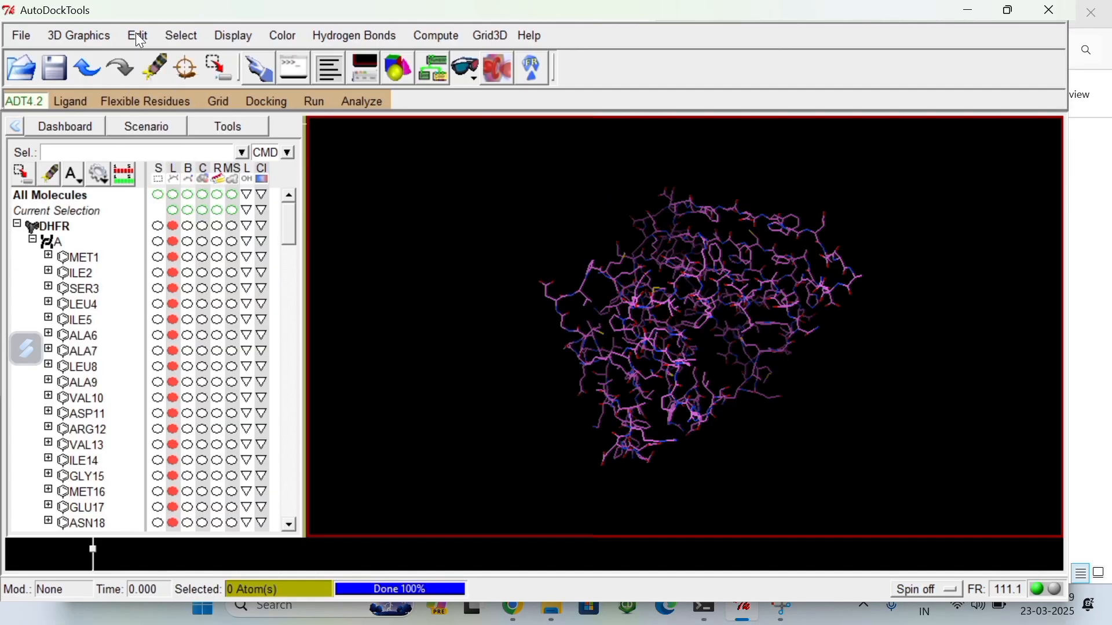
pyautogui.click(138, 34)
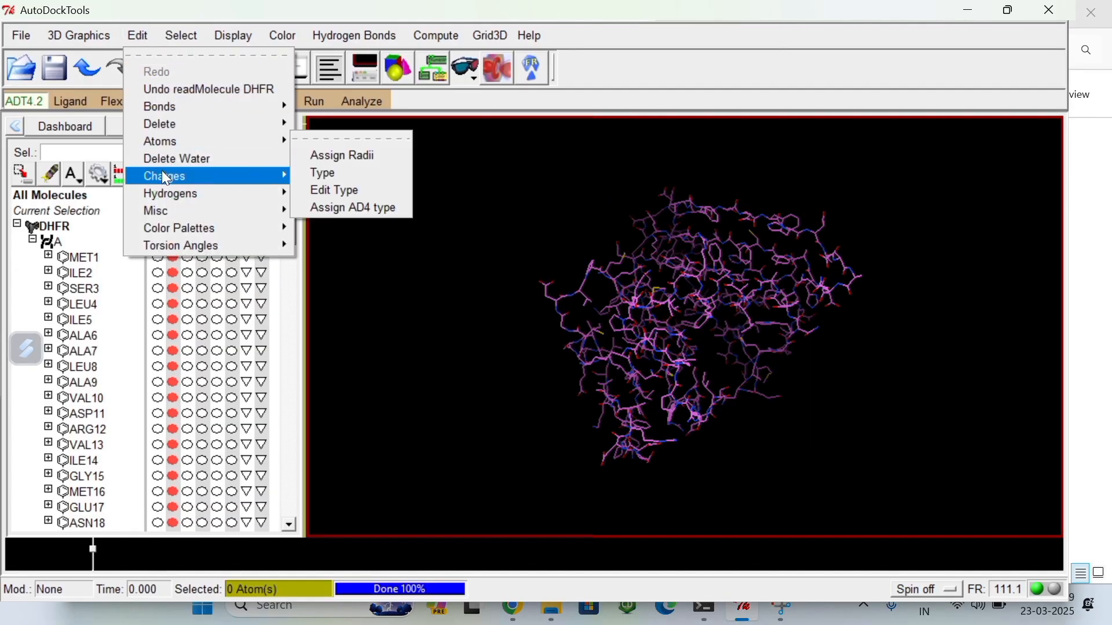
pyautogui.moveTo(172, 212)
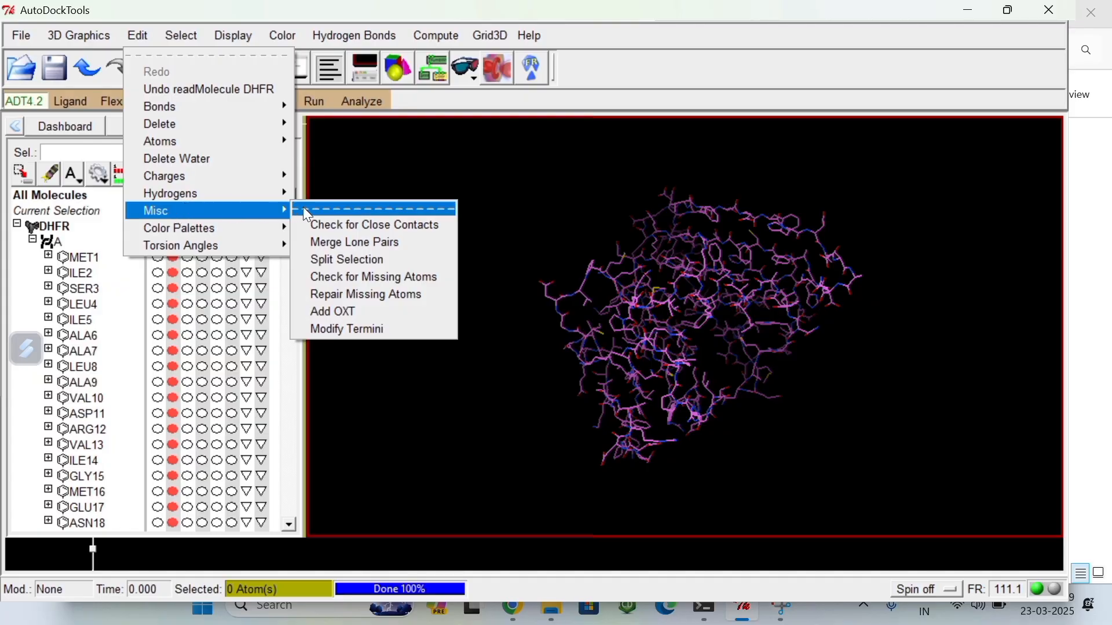
pyautogui.click(349, 279)
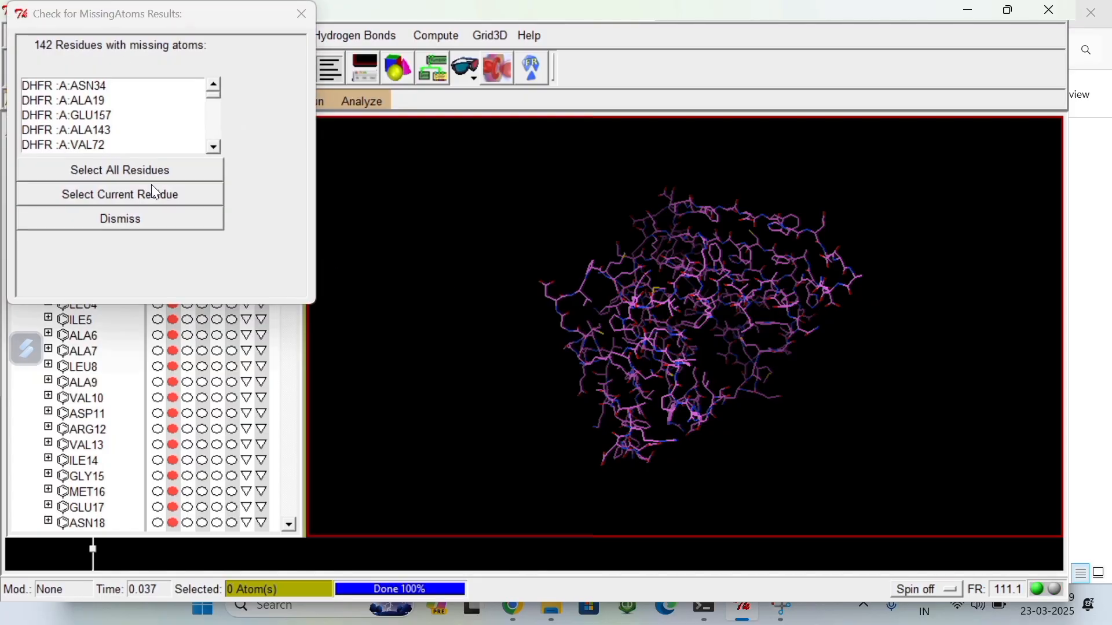
pyautogui.click(117, 171)
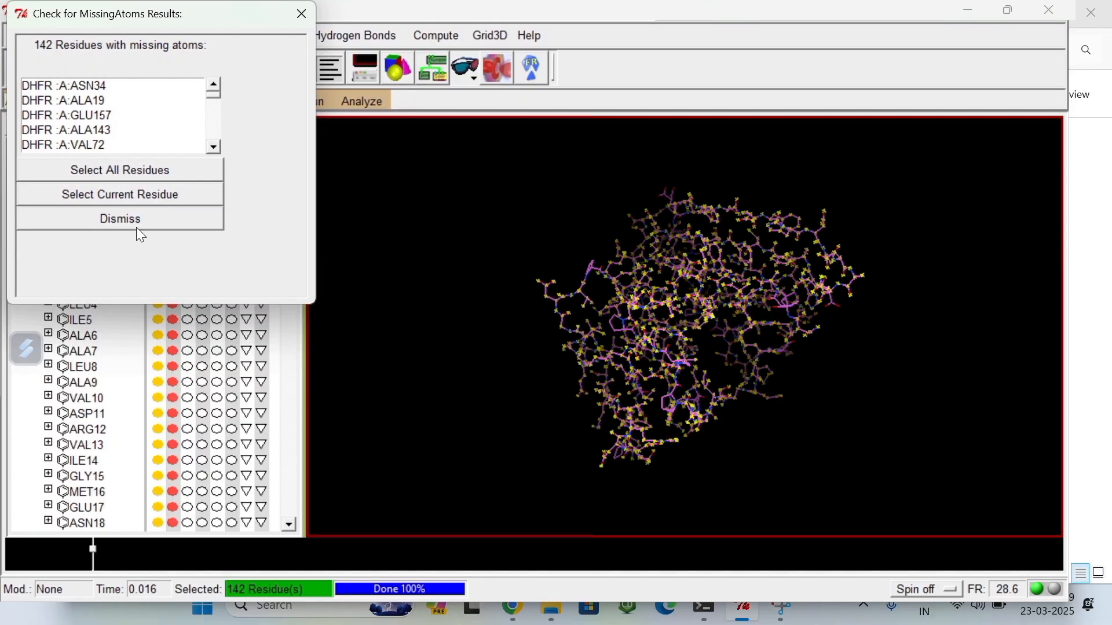
pyautogui.click(137, 219)
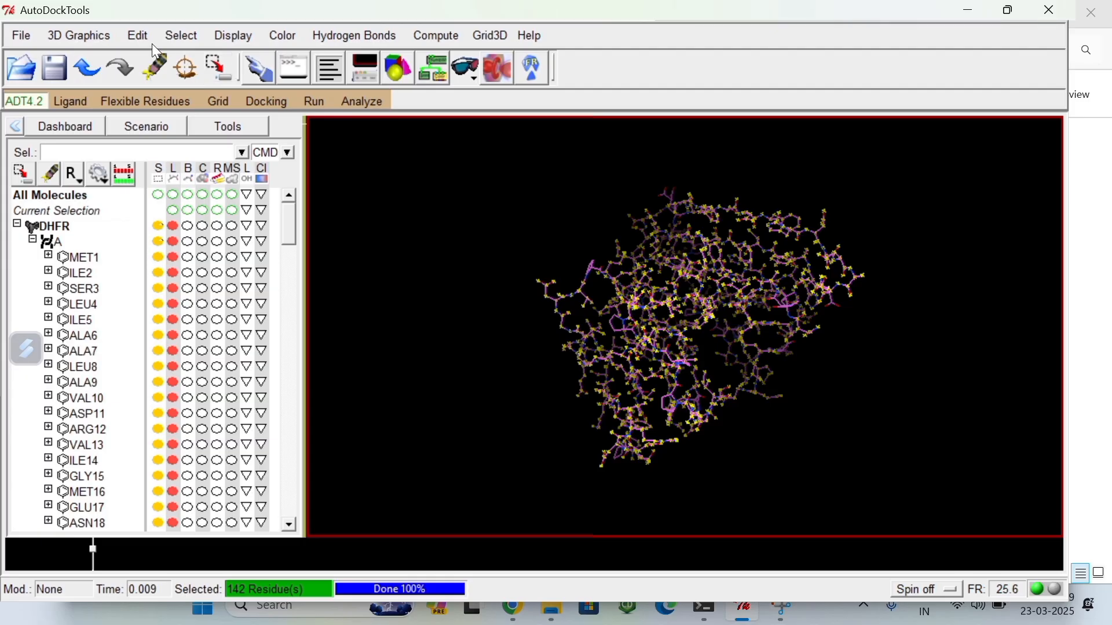
# Step: Repair the missing atoms in the selected DHFR residues and save the resulting close contacts as 2 sets
pyautogui.click(139, 36)
pyautogui.moveTo(169, 215)
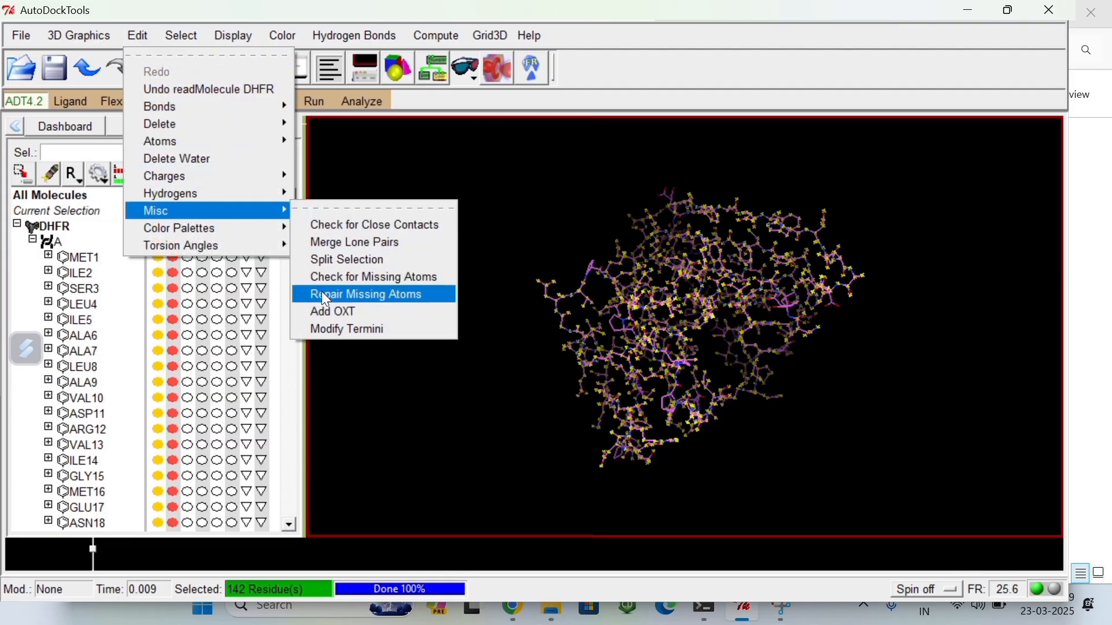
pyautogui.click(337, 296)
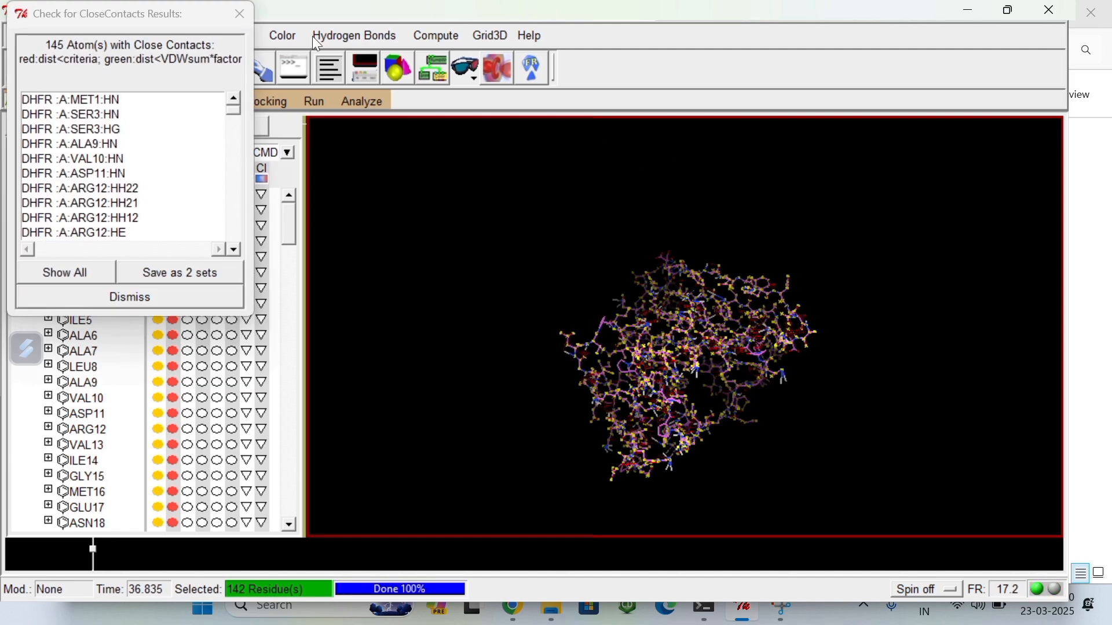
pyautogui.click(178, 276)
pyautogui.click(141, 299)
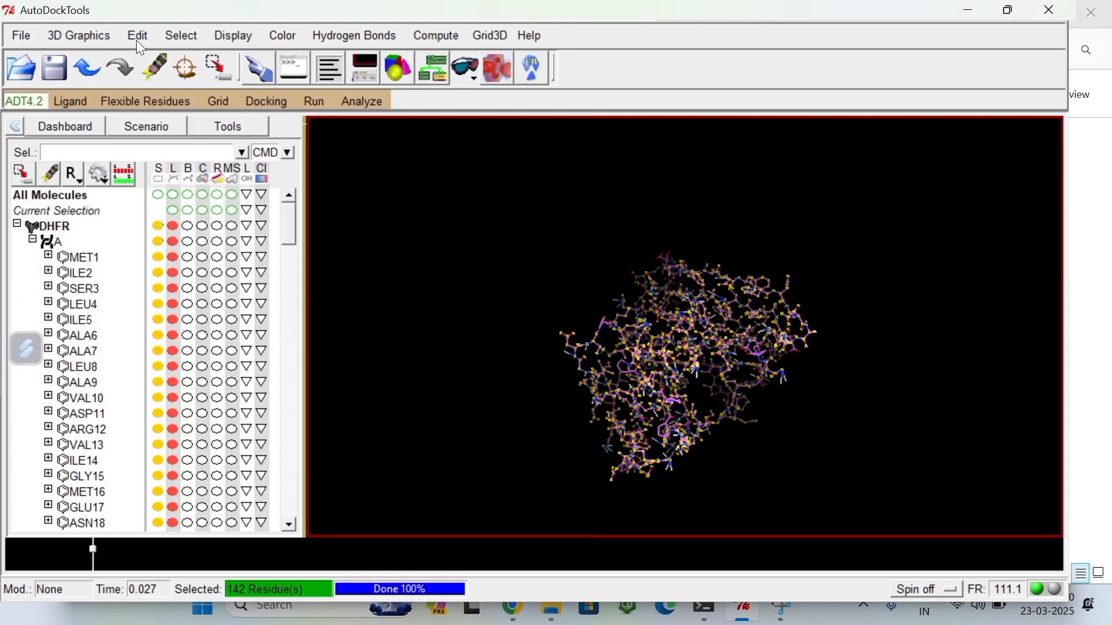
# Step: Deselect all molecules and add polar hydrogens only to DHFR, using the noBondOrder method and renumbering the atoms
pyautogui.click(160, 197)
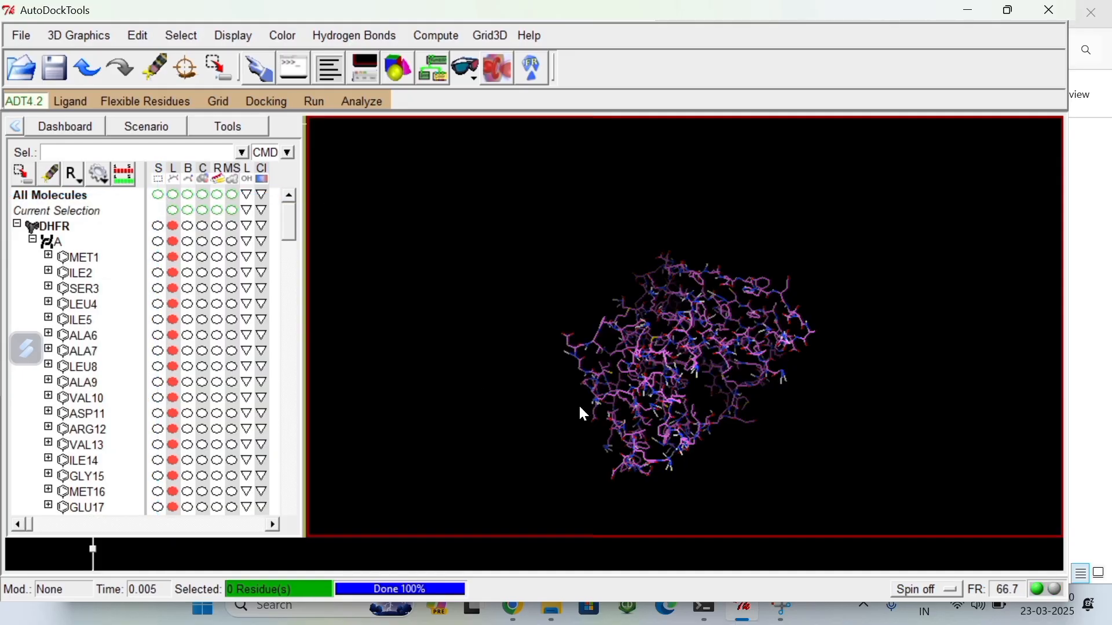
pyautogui.moveTo(579, 408); pyautogui.dragTo(746, 371)
pyautogui.click(141, 36)
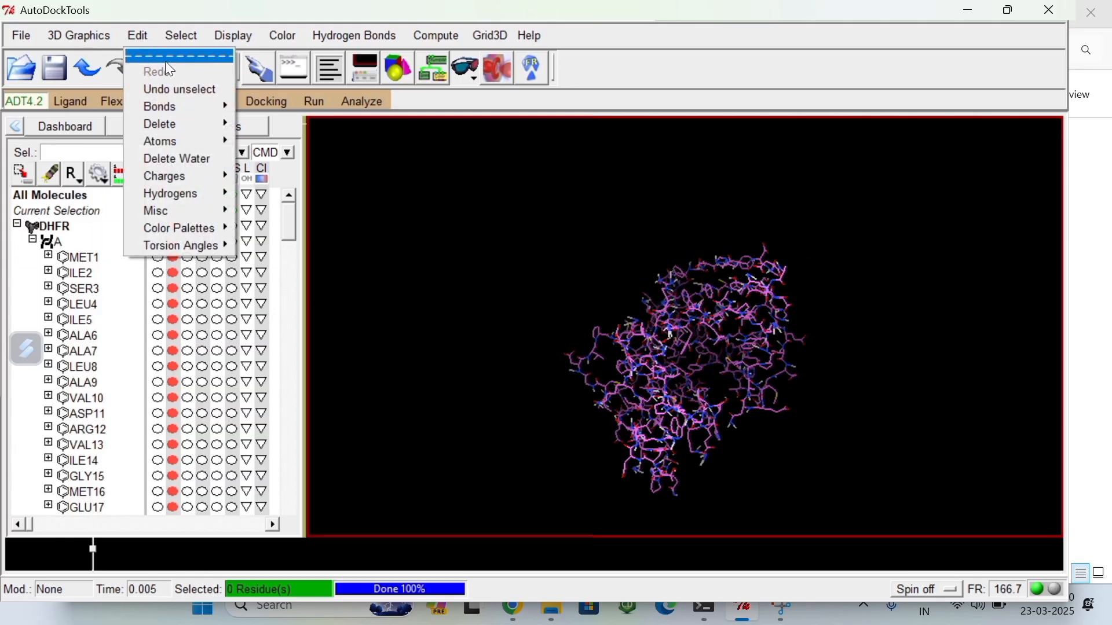
pyautogui.moveTo(157, 179)
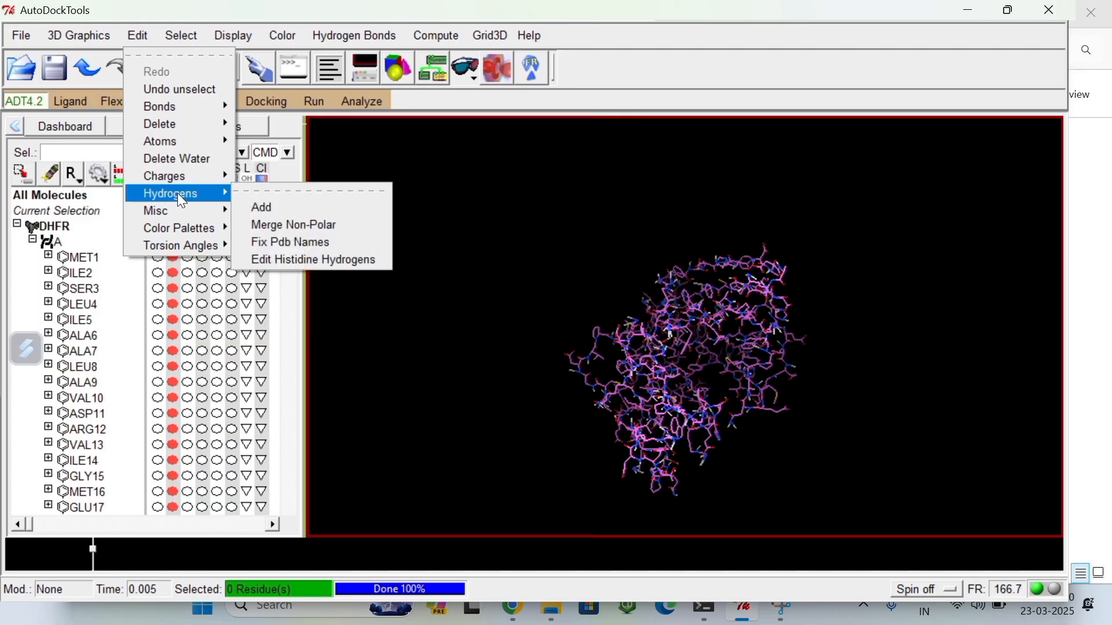
pyautogui.click(280, 209)
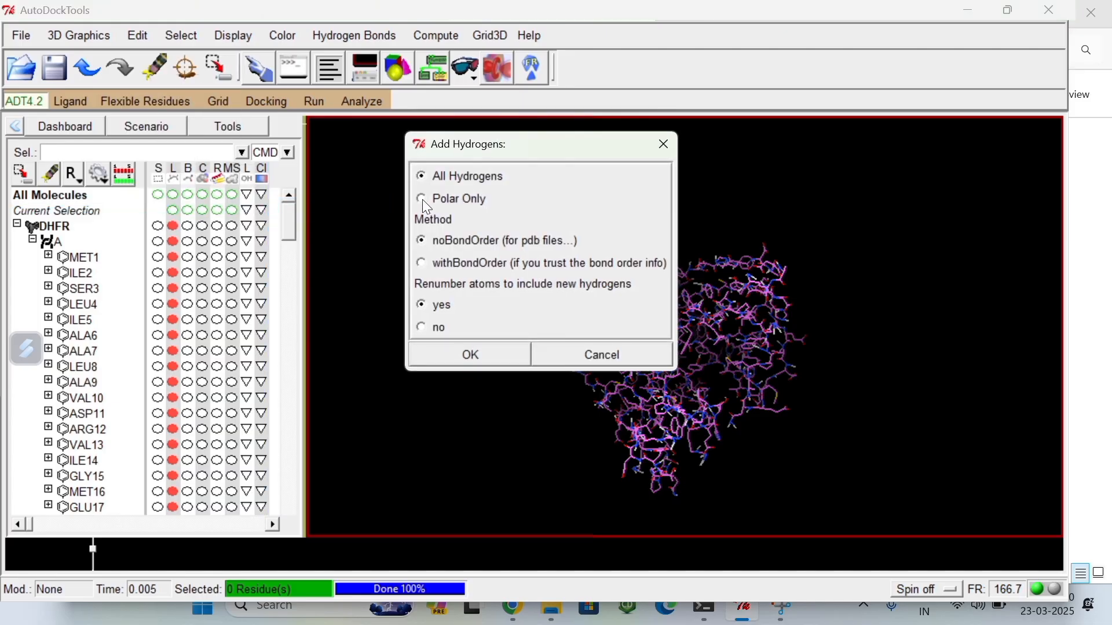
pyautogui.click(471, 357)
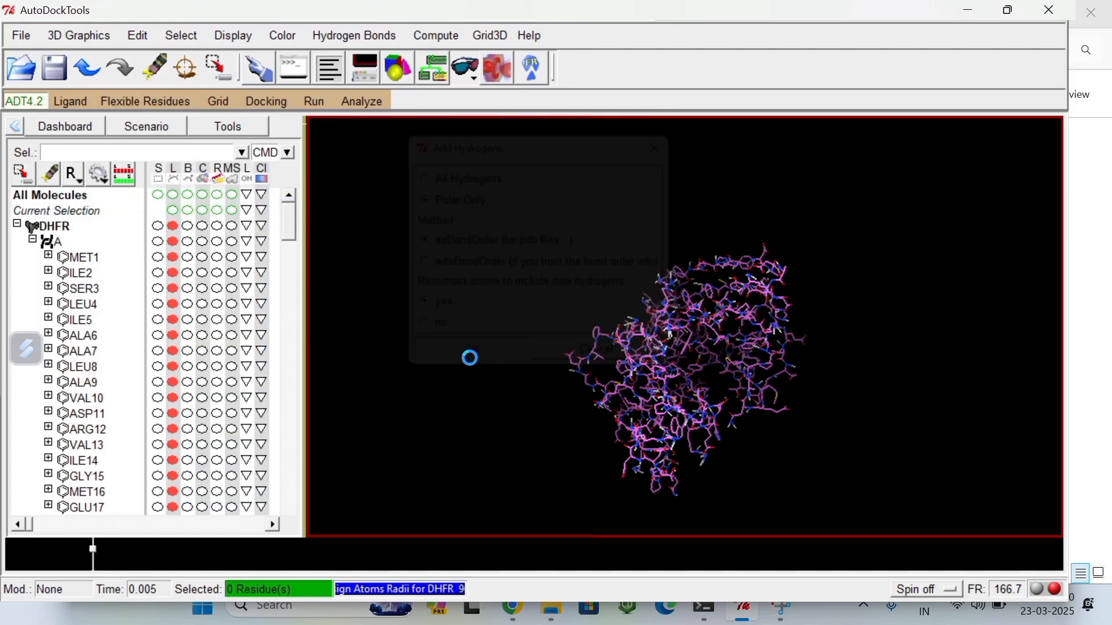
pyautogui.moveTo(600, 331); pyautogui.dragTo(645, 354)
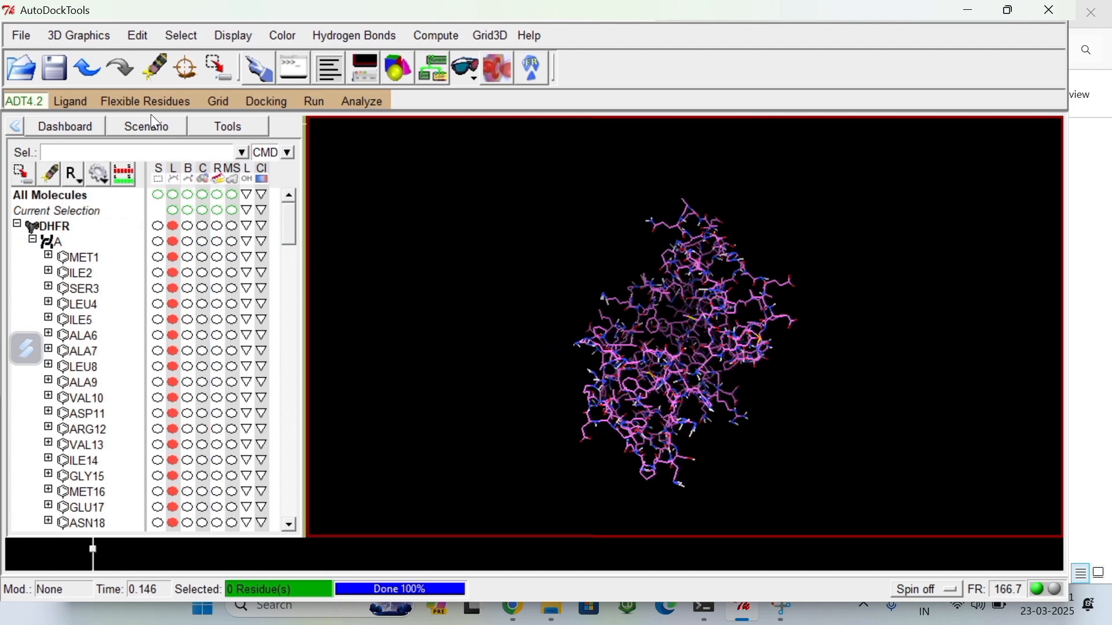
# Step: Assign AD4 atom types to the DHFR protein
pyautogui.click(141, 36)
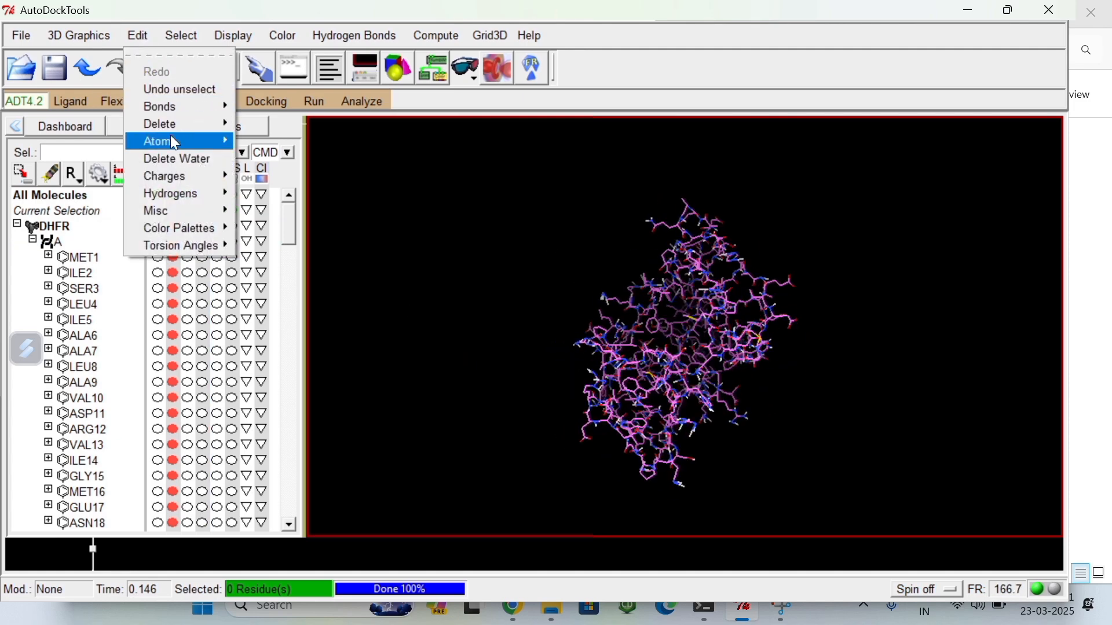
pyautogui.moveTo(174, 138)
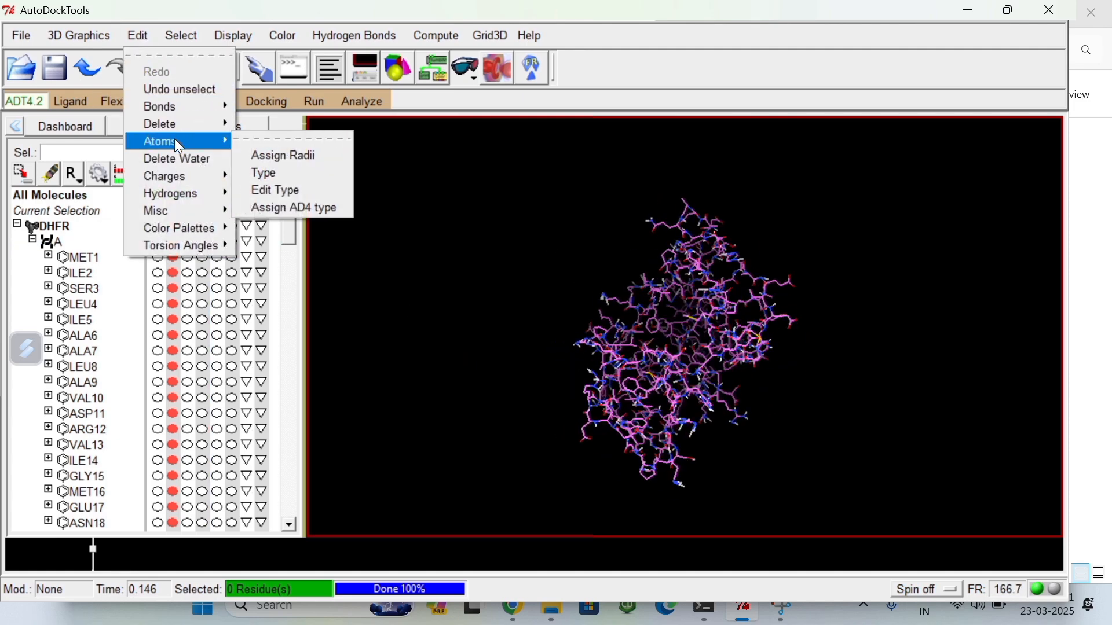
pyautogui.click(297, 210)
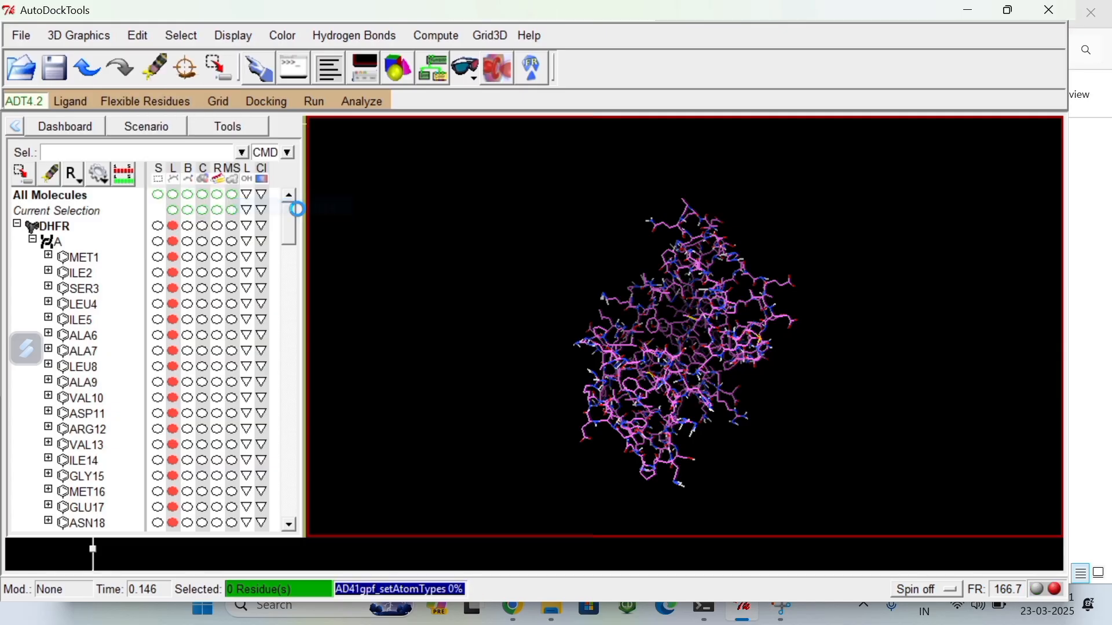
# Step: Add Kollman charges to the DHFR protein and dismiss the total charge message
pyautogui.click(137, 36)
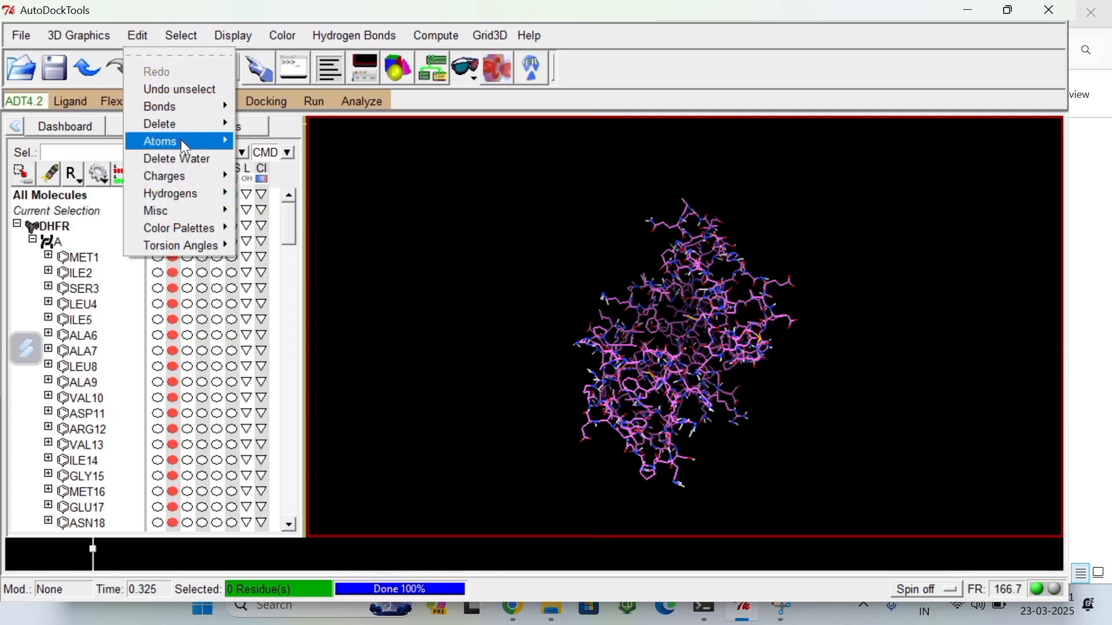
pyautogui.moveTo(183, 178)
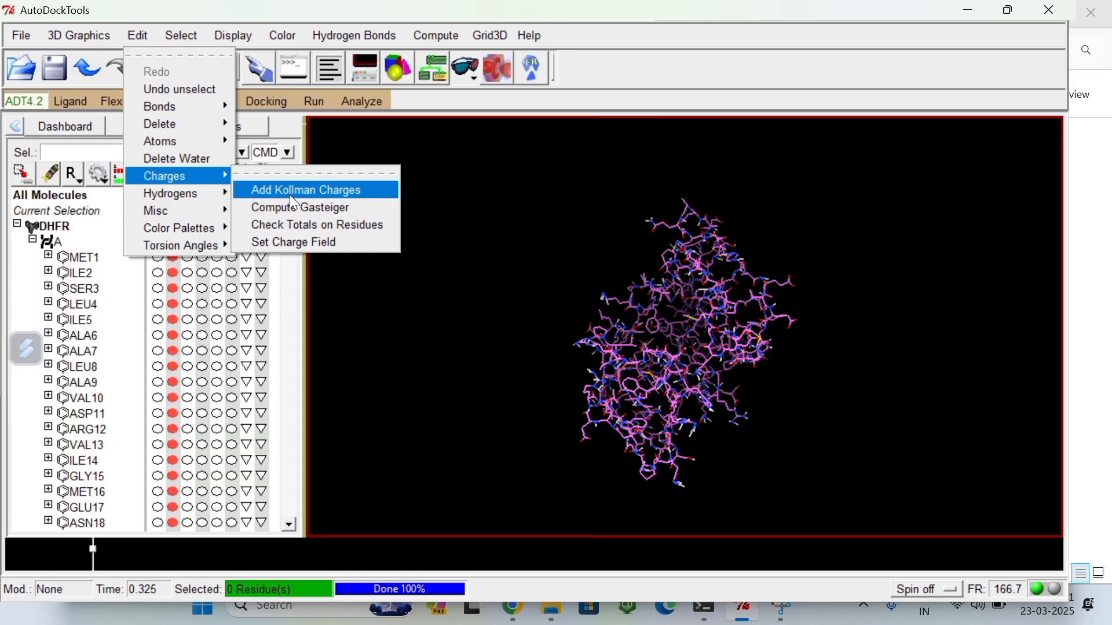
pyautogui.click(328, 195)
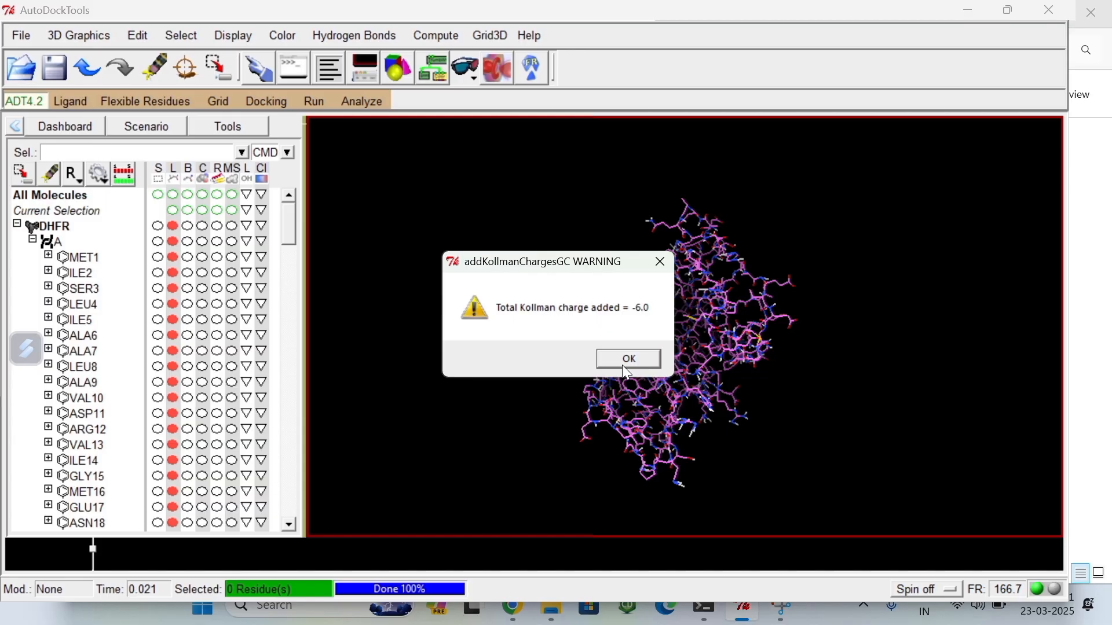
pyautogui.click(627, 361)
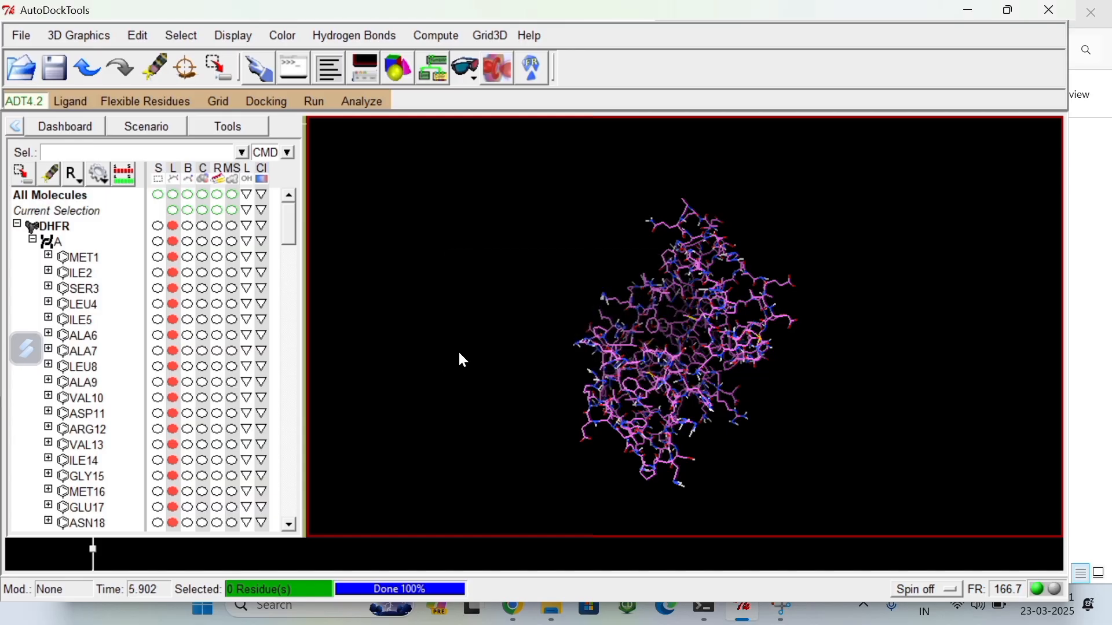
pyautogui.click(138, 36)
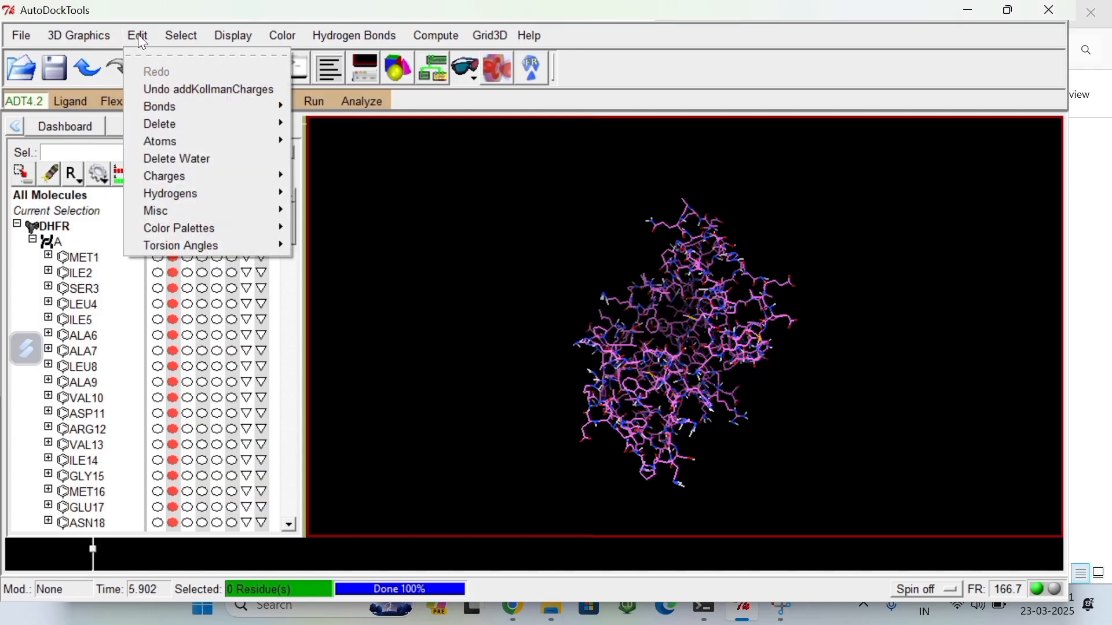
pyautogui.click(535, 261)
pyautogui.moveTo(551, 286); pyautogui.dragTo(582, 309)
# Step: Write the prepared protein to D:\Molecular Docking\DHFR .pdbqt with the ATOM, CONECT, CRYST1, END and TER records
pyautogui.click(17, 36)
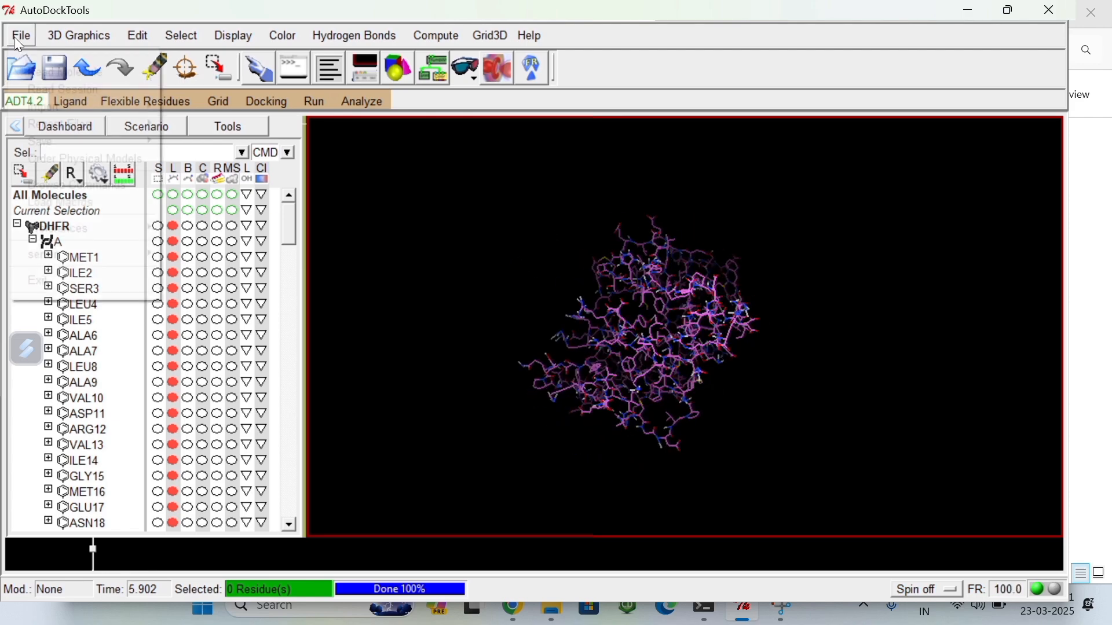
pyautogui.moveTo(44, 139)
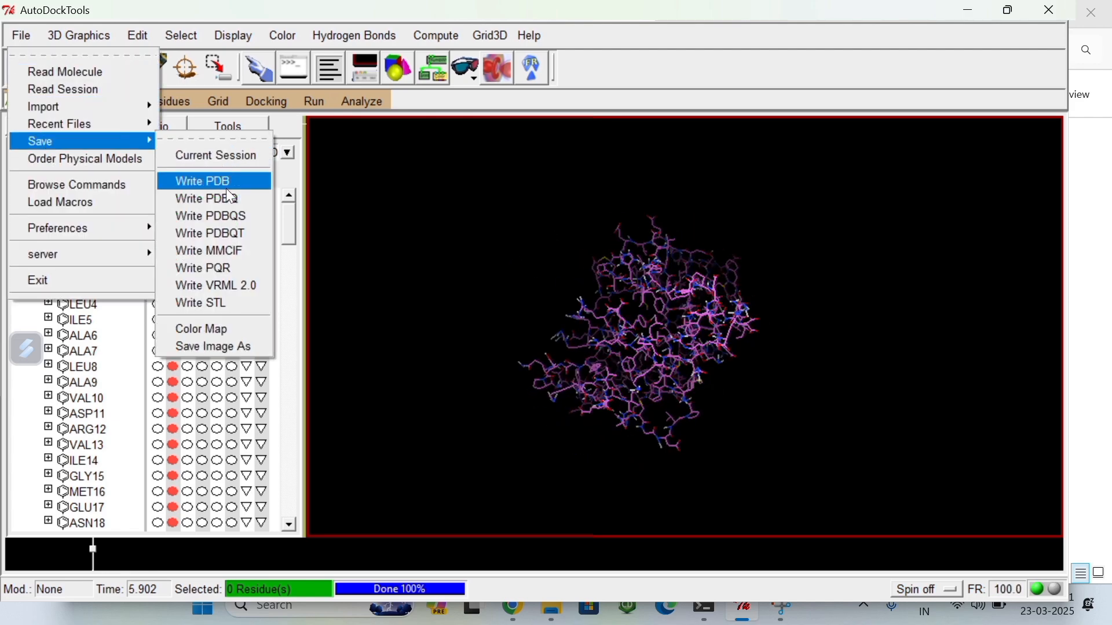
pyautogui.click(224, 236)
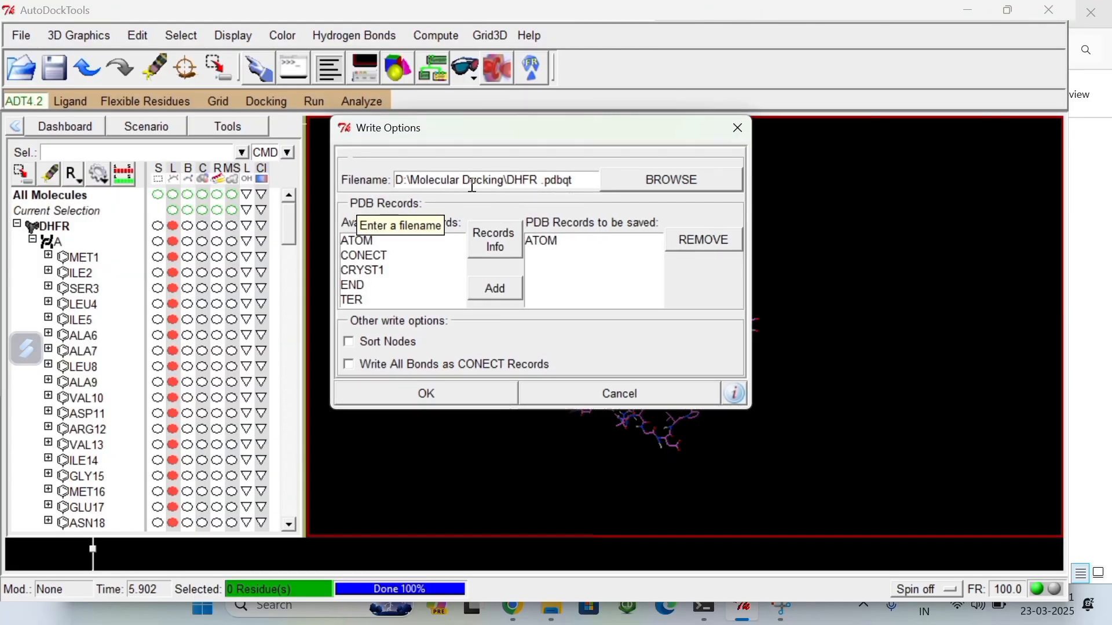
pyautogui.click(410, 243)
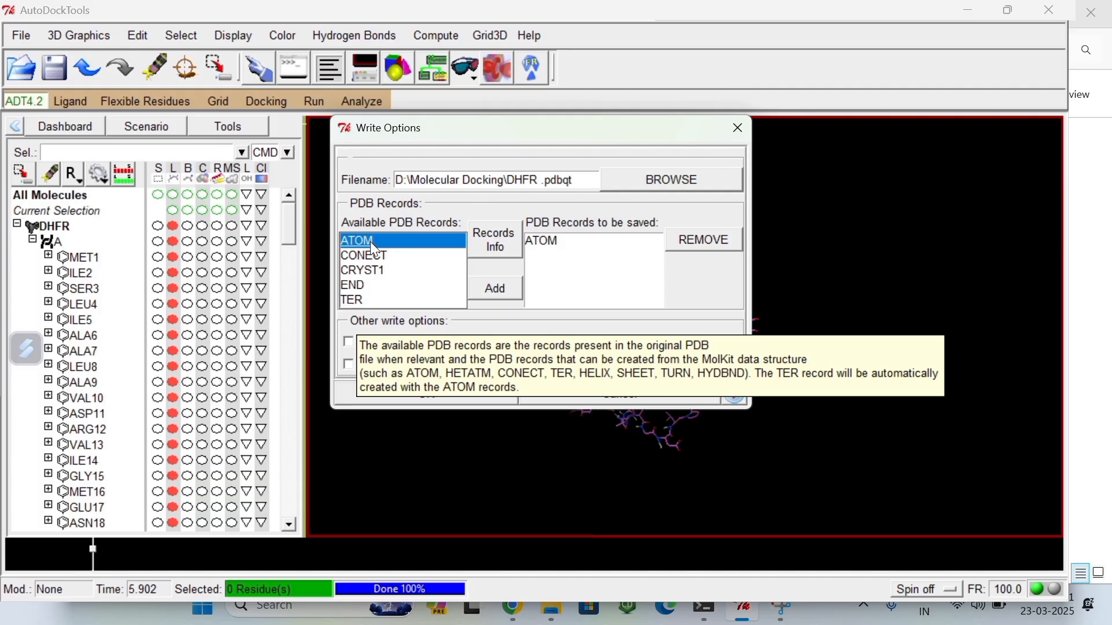
pyautogui.moveTo(410, 250); pyautogui.dragTo(416, 307)
pyautogui.click(496, 288)
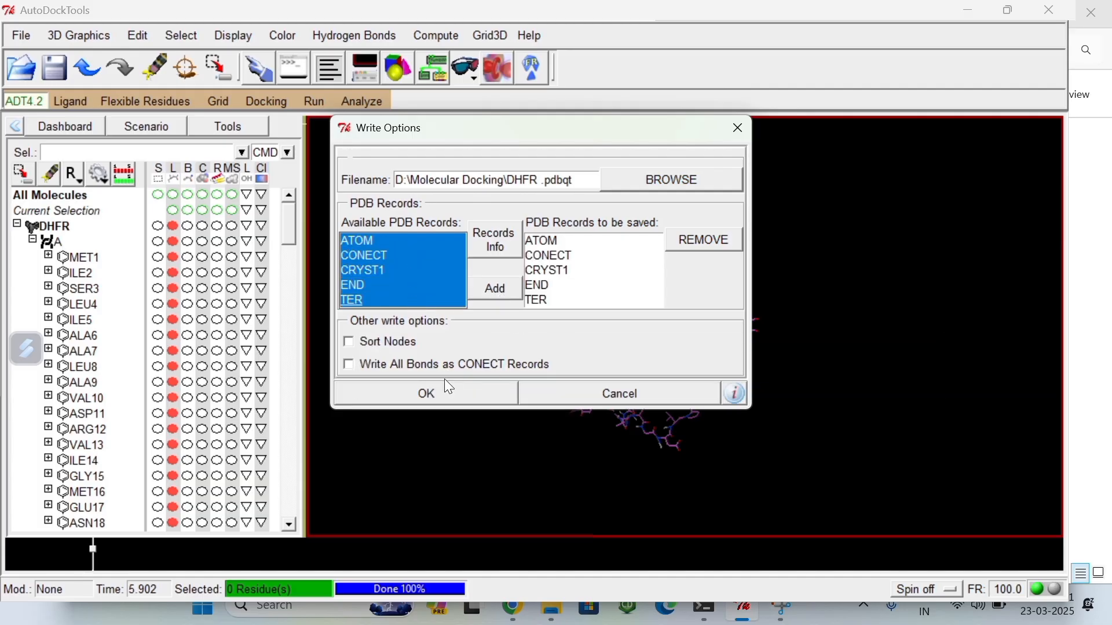
pyautogui.click(428, 395)
# Step: Check the Molecular Docking folder in File Explorer for the DHFR .pdbqt file and return to AutoDockTools
pyautogui.moveTo(479, 385); pyautogui.dragTo(659, 110)
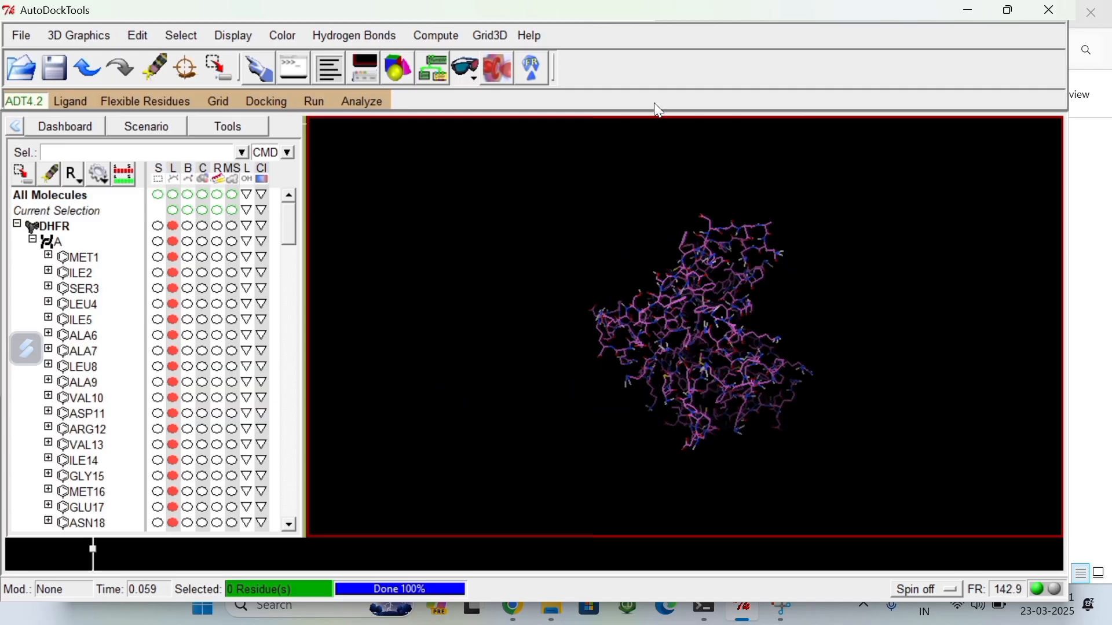
pyautogui.click(552, 616)
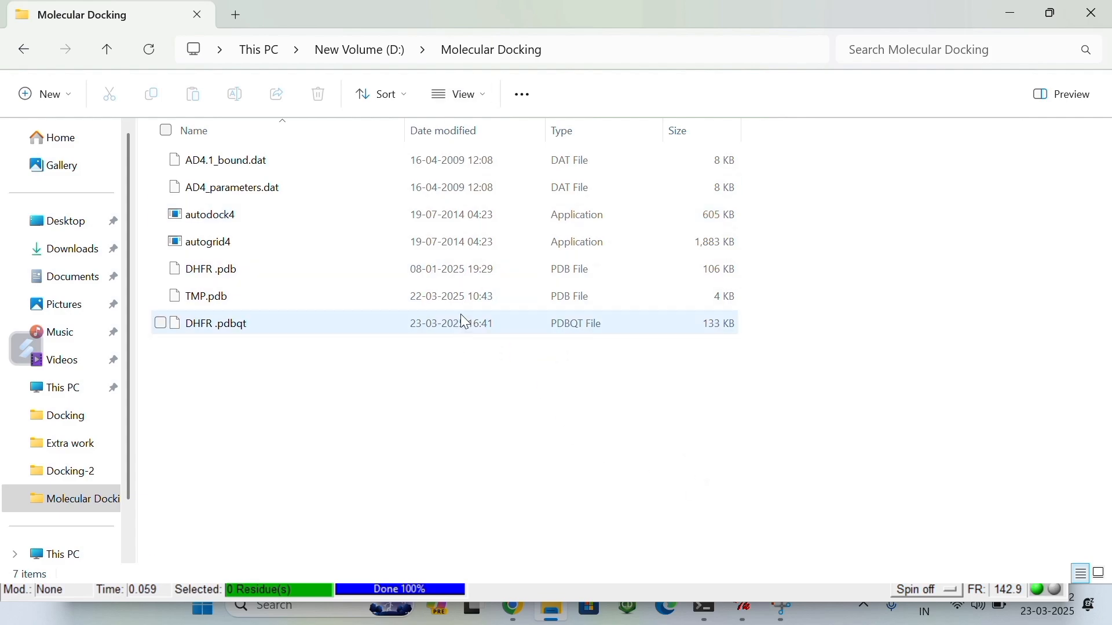
pyautogui.click(744, 612)
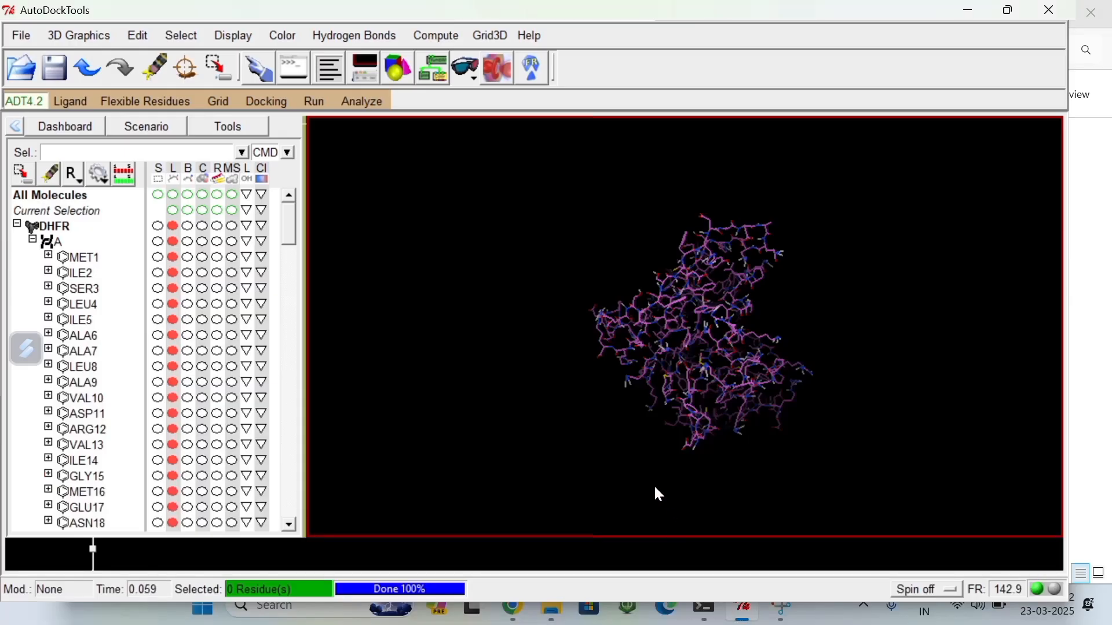
# Step: Load TMP.pdb from the Molecular Docking folder as the ligand and accept the setup summary
pyautogui.click(68, 102)
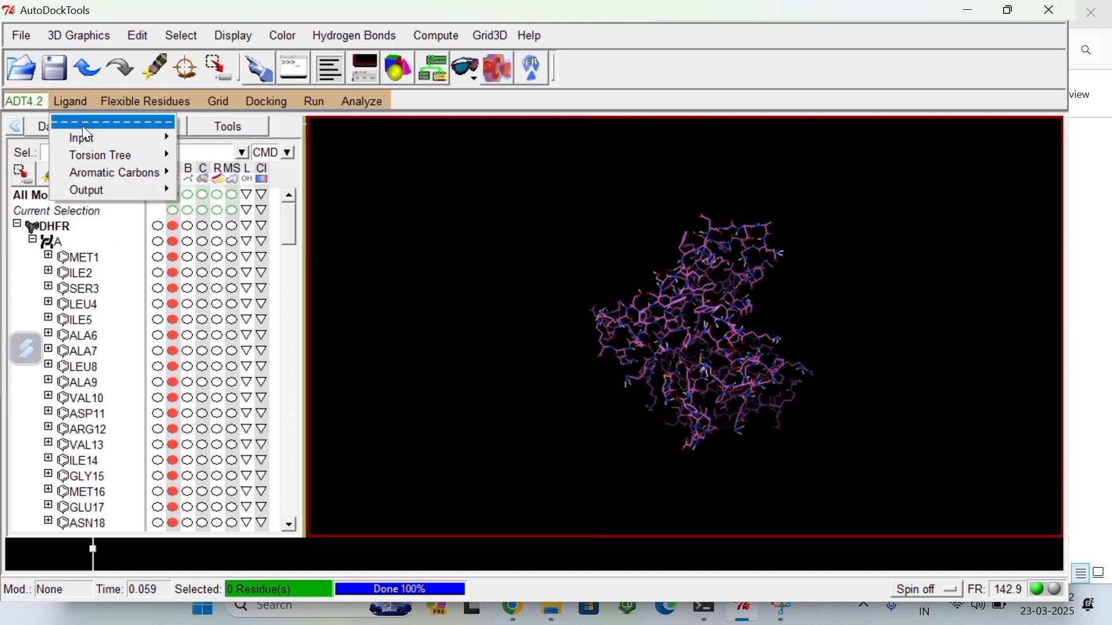
pyautogui.moveTo(89, 137)
pyautogui.click(206, 150)
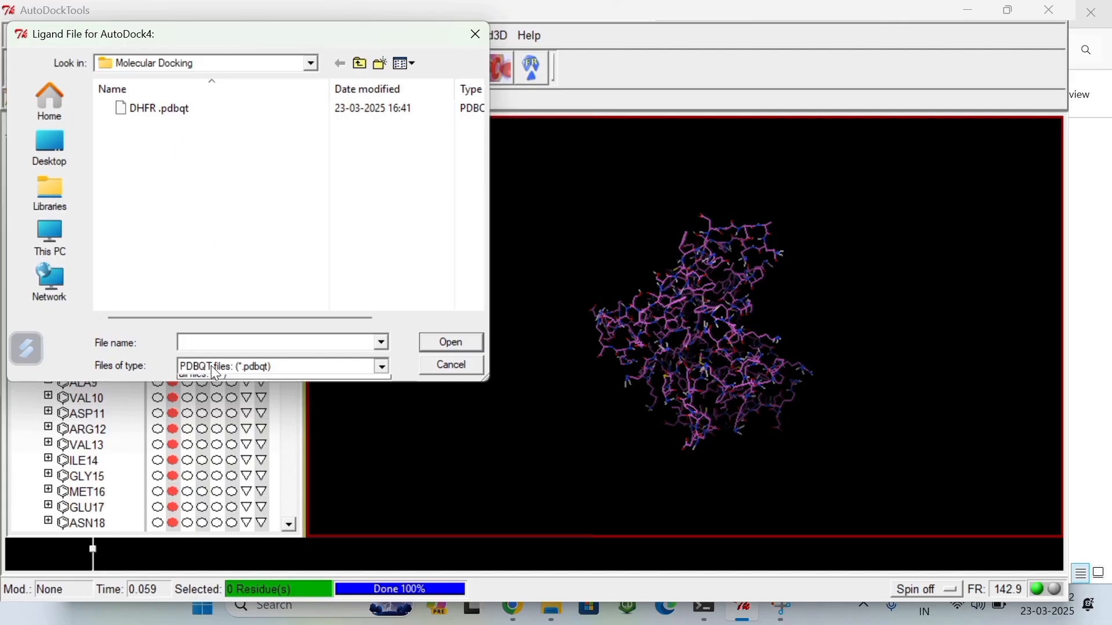
pyautogui.click(211, 365)
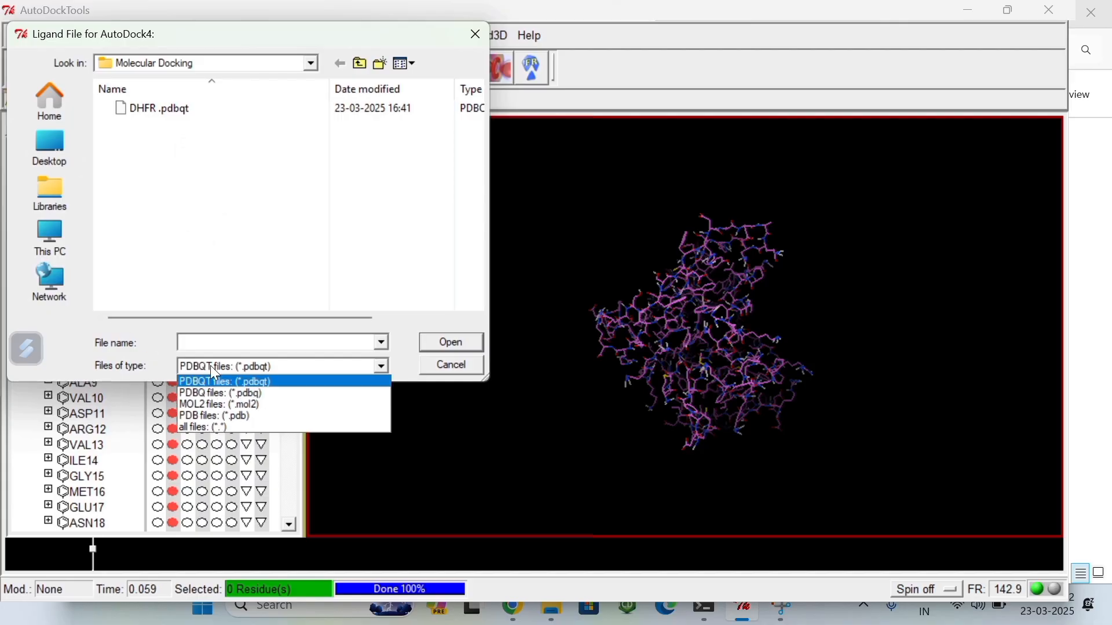
pyautogui.click(248, 416)
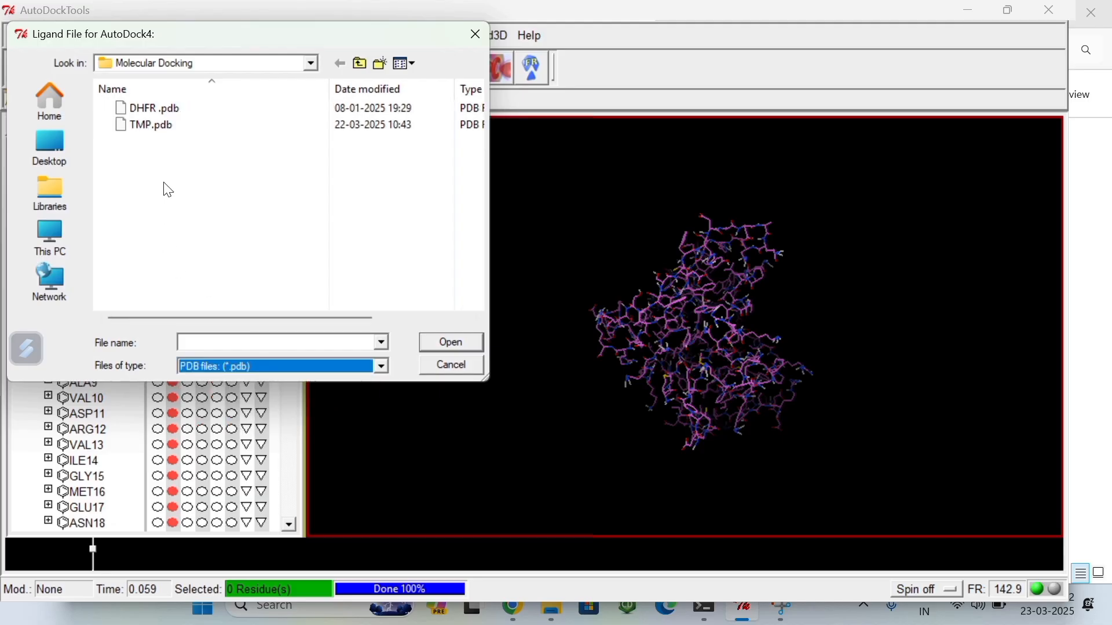
pyautogui.click(181, 128)
pyautogui.click(457, 342)
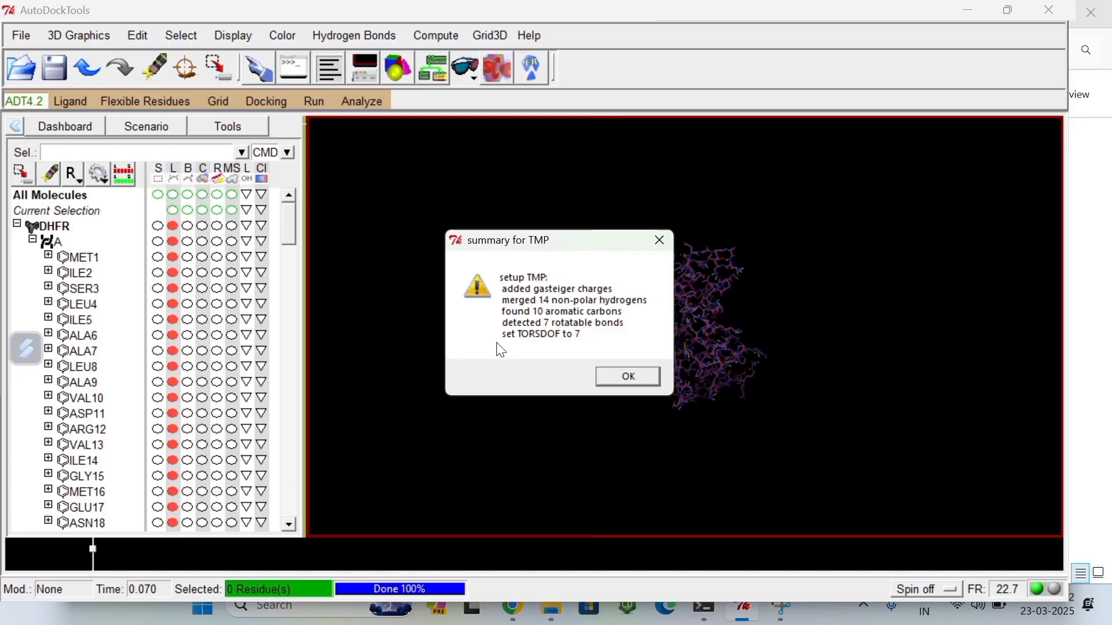
pyautogui.click(627, 377)
# Step: Run Choose Root and Detect Root for the TMP ligand's torsion tree
pyautogui.moveTo(702, 359); pyautogui.dragTo(662, 340)
pyautogui.moveTo(657, 332); pyautogui.dragTo(791, 349, button='middle')
pyautogui.moveTo(792, 350); pyautogui.dragTo(671, 360)
pyautogui.moveTo(671, 361); pyautogui.dragTo(591, 325, button='middle')
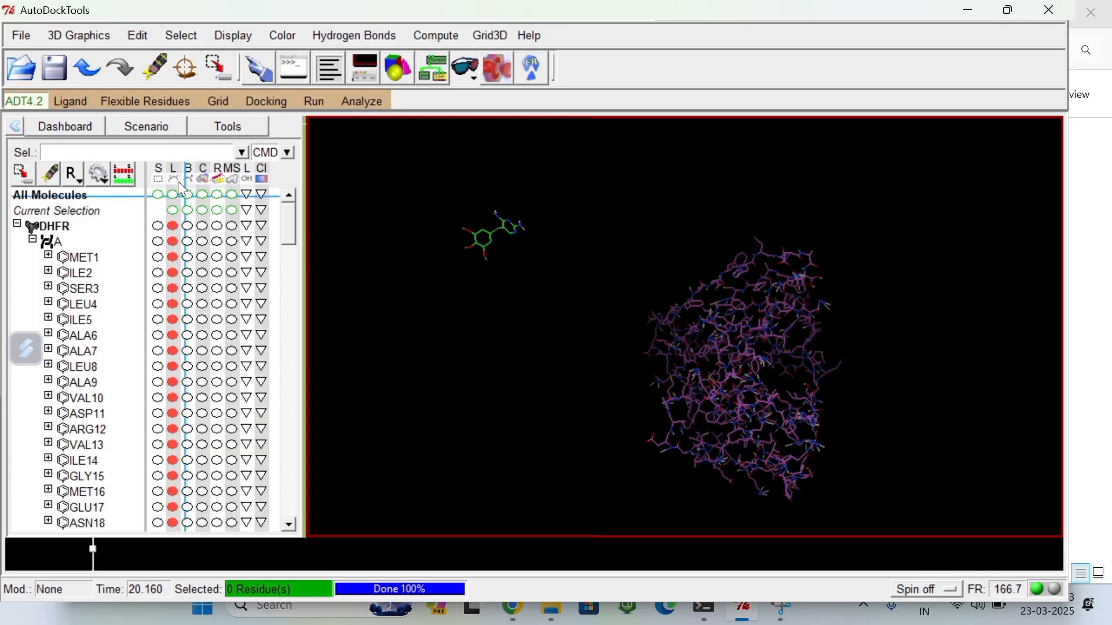
pyautogui.click(66, 103)
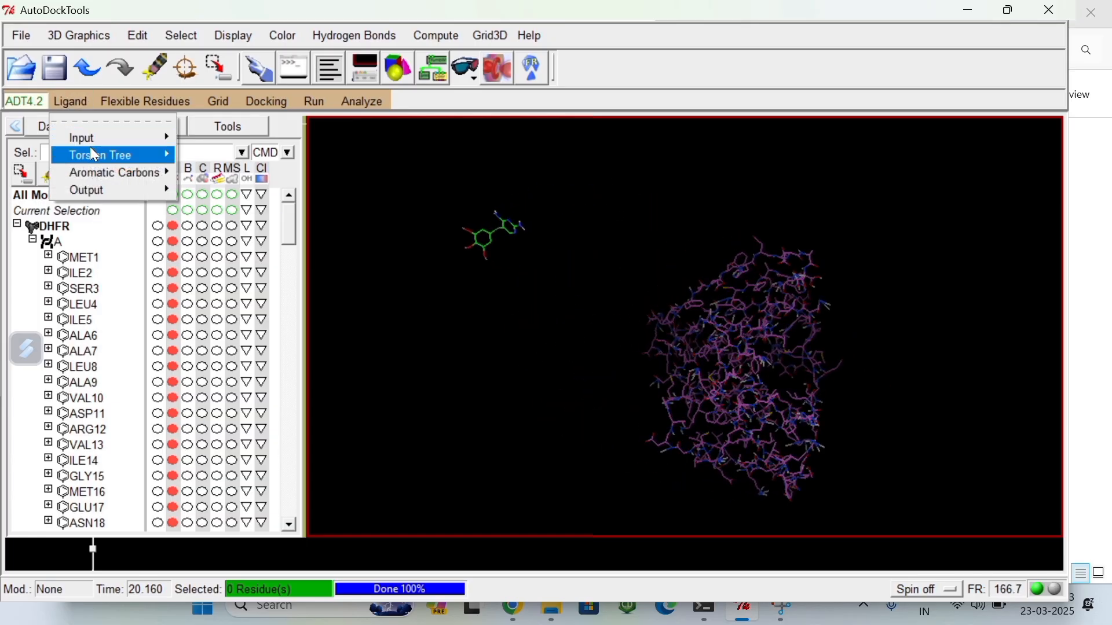
pyautogui.moveTo(105, 162)
pyautogui.click(205, 169)
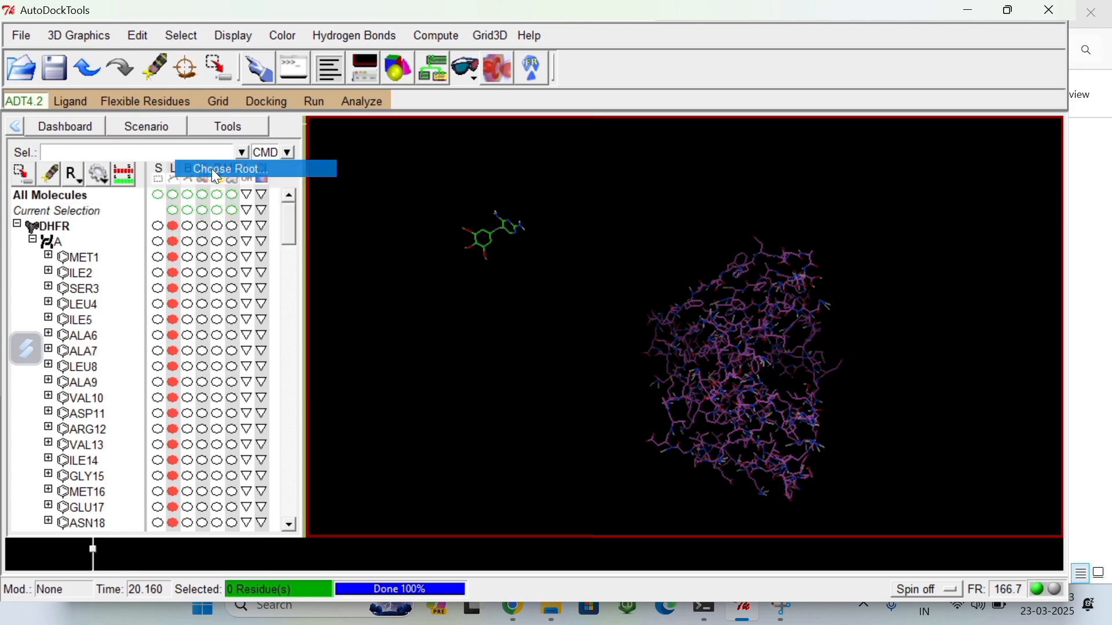
pyautogui.click(70, 103)
pyautogui.moveTo(101, 157)
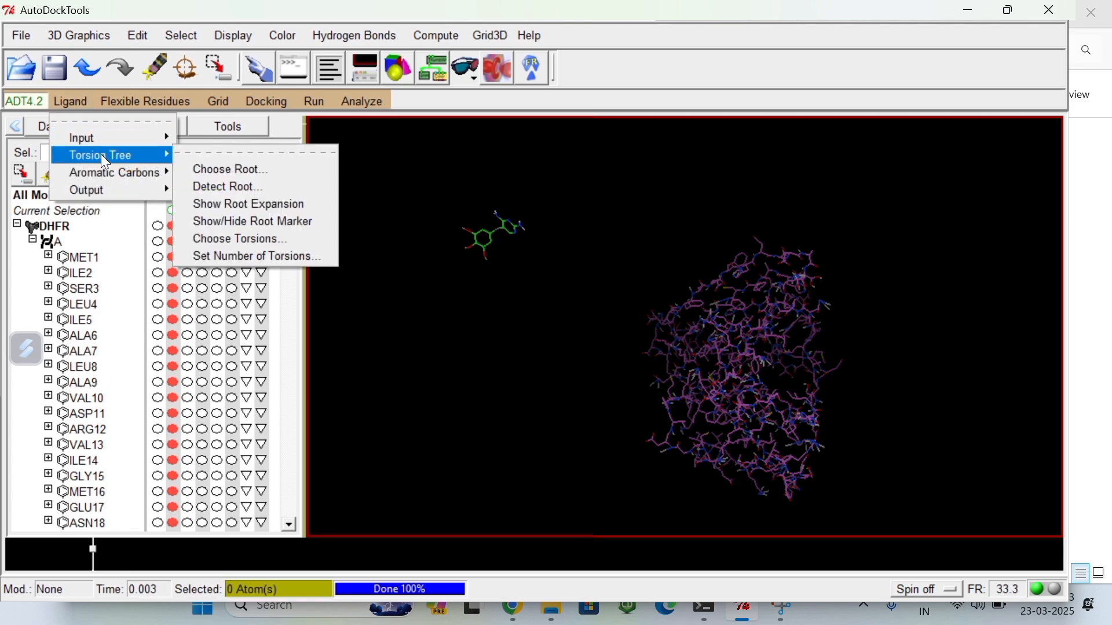
pyautogui.click(218, 187)
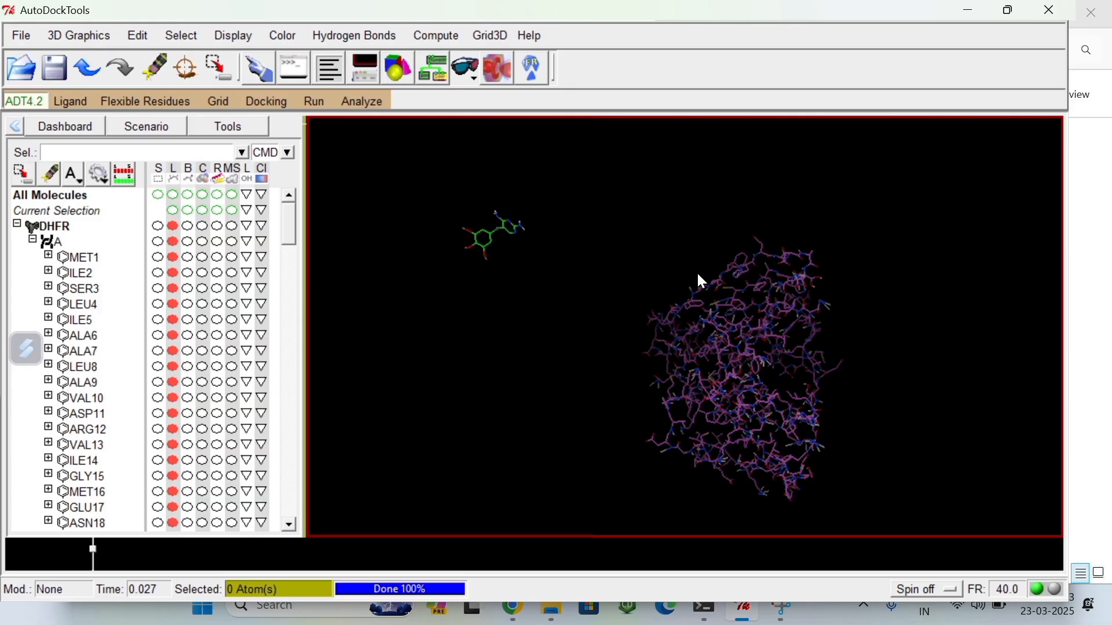
# Step: Save the prepared ligand as TMP.pdbqt in the Molecular Docking folder
pyautogui.click(72, 105)
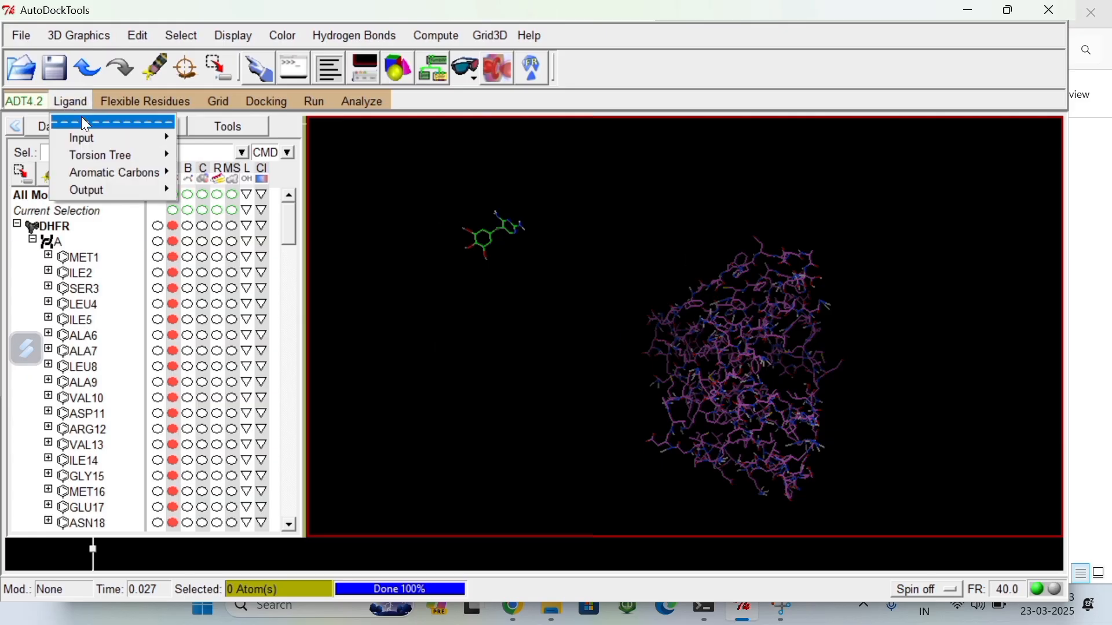
pyautogui.moveTo(99, 186)
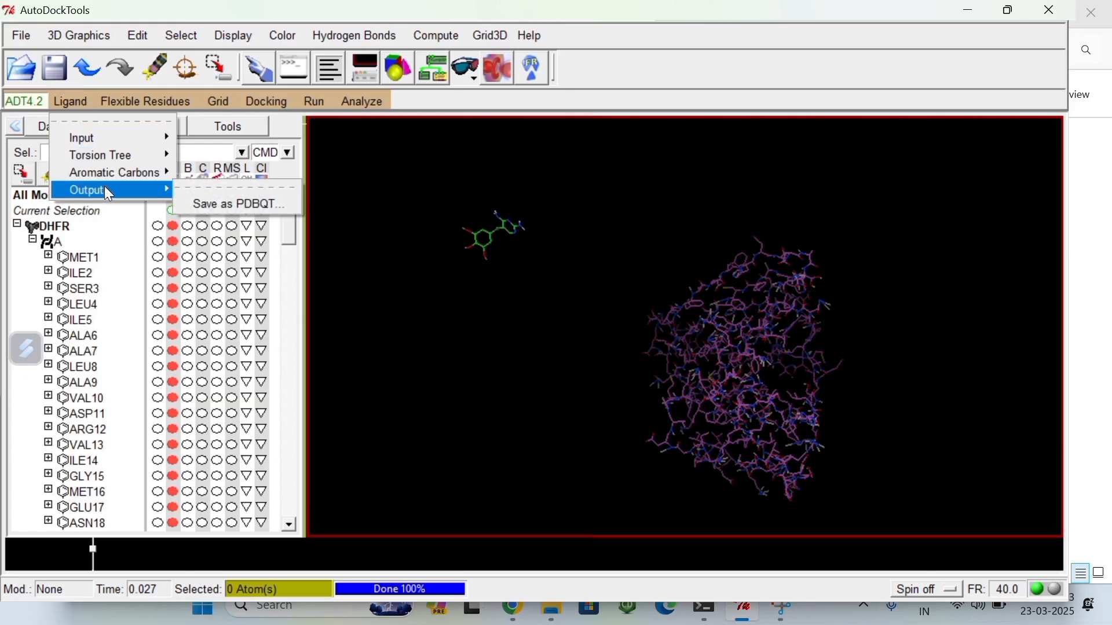
pyautogui.click(215, 208)
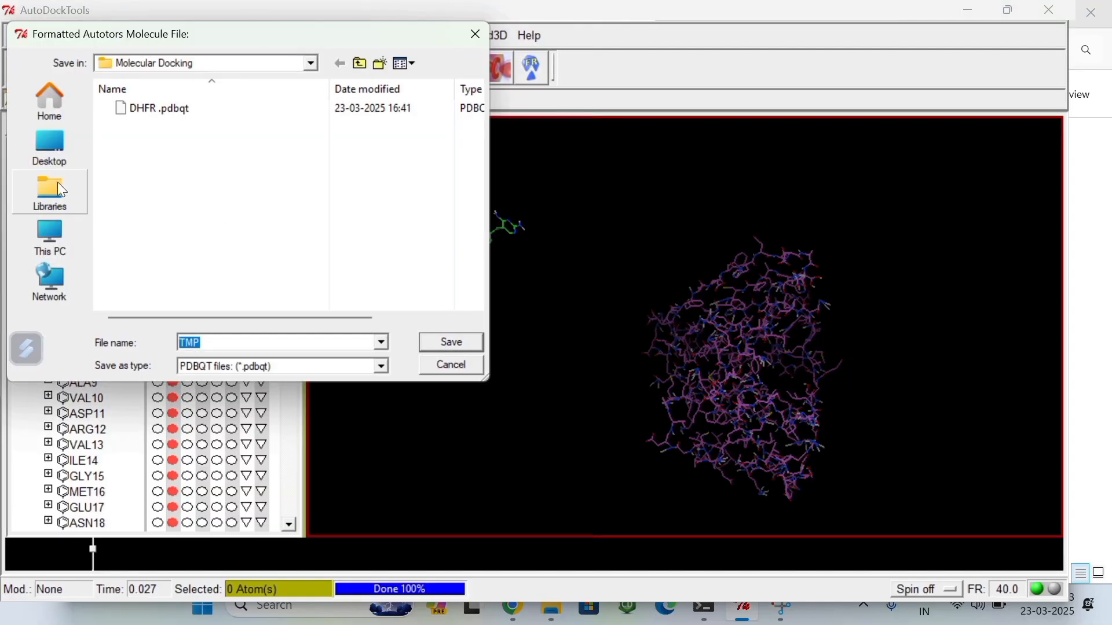
pyautogui.click(212, 345)
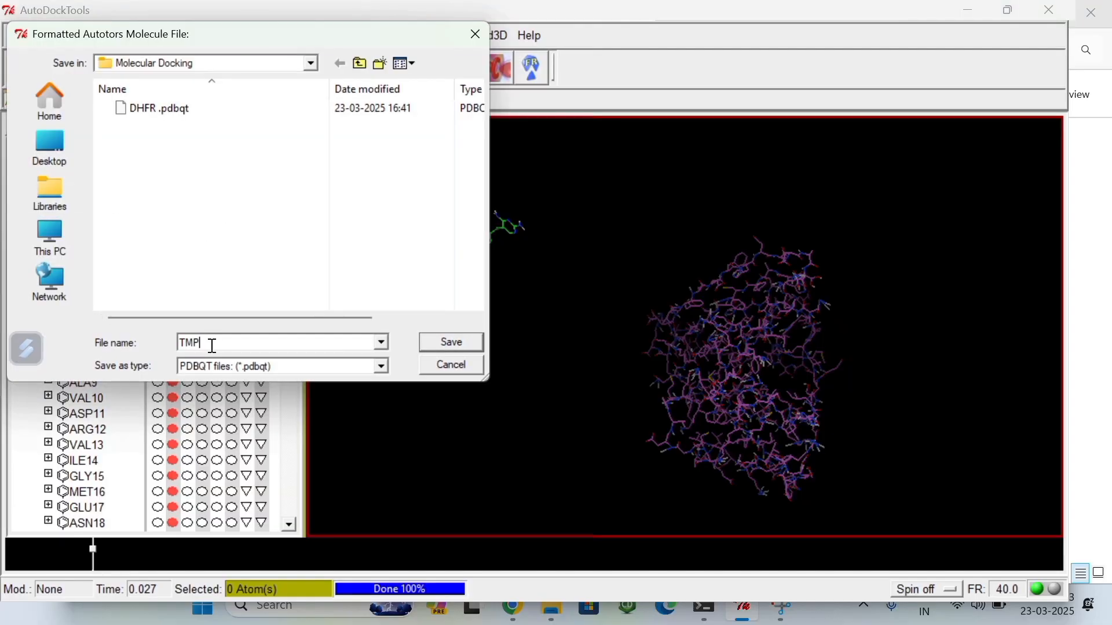
pyautogui.write('.pd')
pyautogui.write('bw')
pyautogui.press('Return')
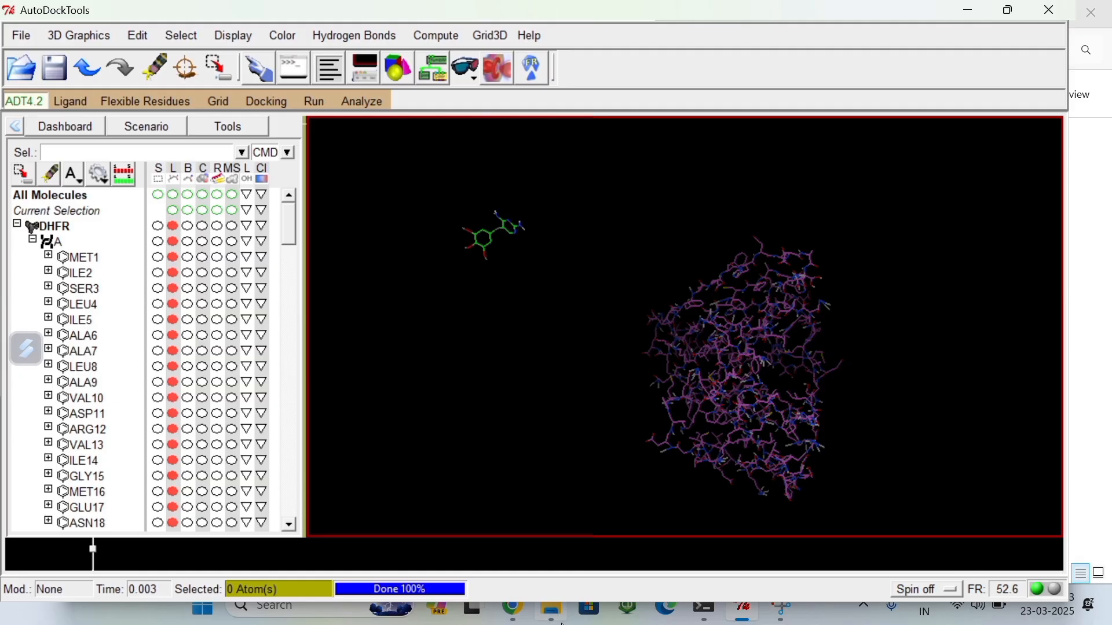
# Step: Check the Molecular Docking folder in File Explorer for the TMP.pdbqt file and return to AutoDockTools
pyautogui.moveTo(553, 612)
pyautogui.click(521, 528)
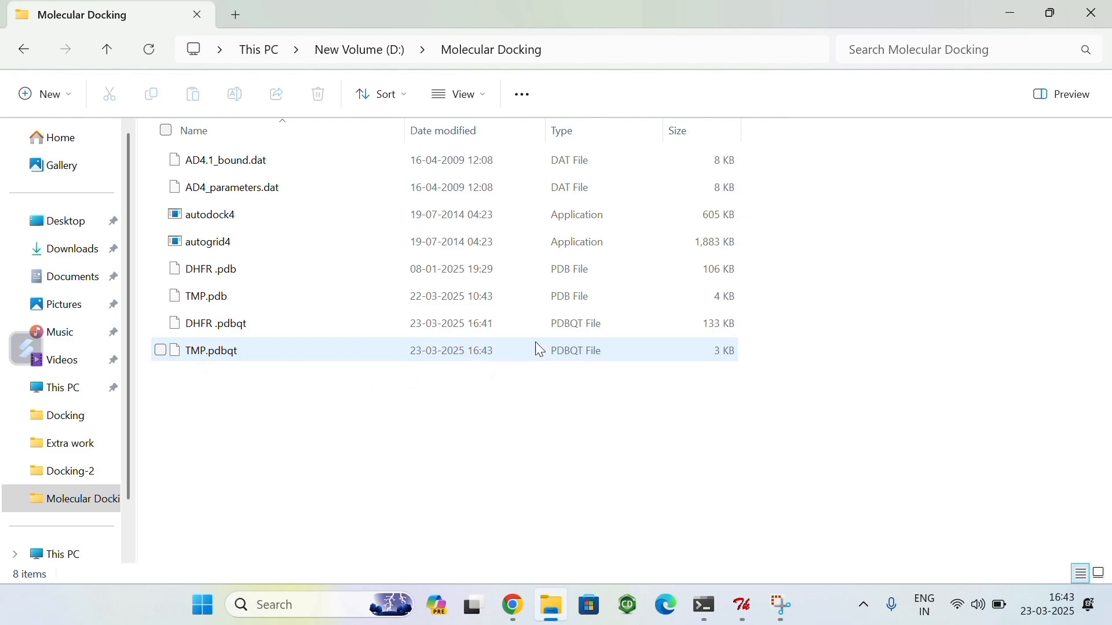
pyautogui.moveTo(743, 608)
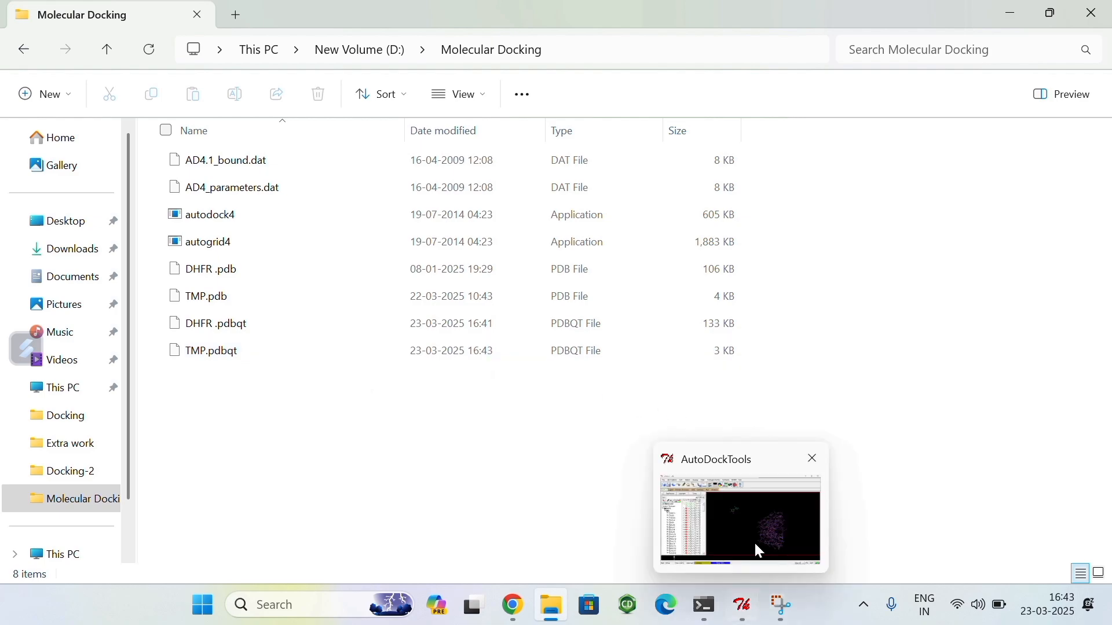
pyautogui.click(756, 545)
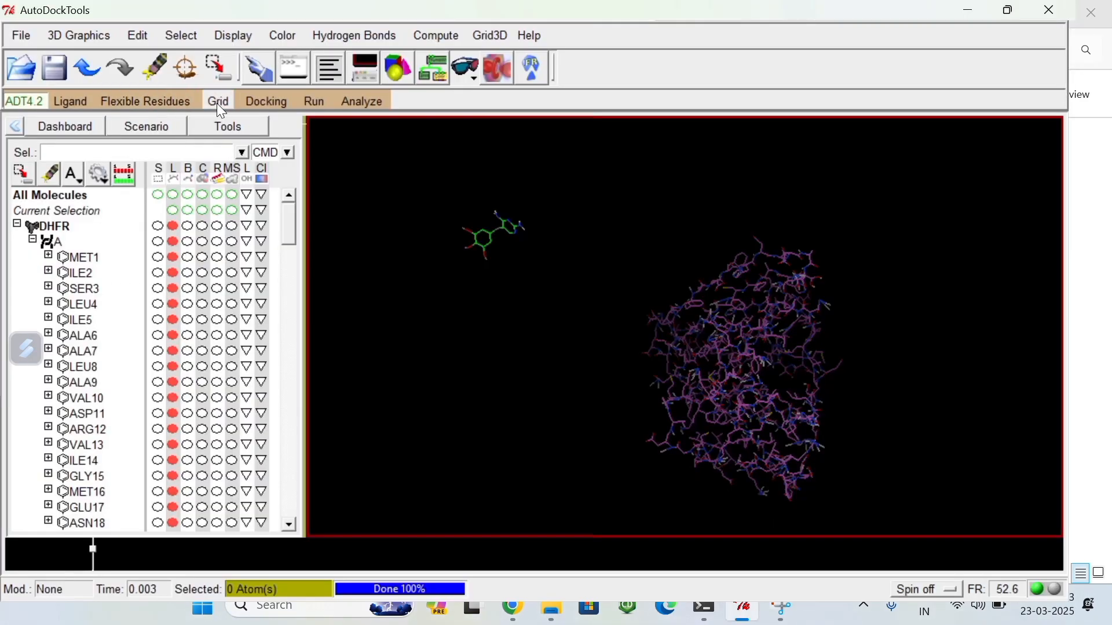
# Step: Open DHFR .pdbqt as the grid macromolecule under the name DHFR -2 and dismiss the zero-charge warning
pyautogui.click(218, 105)
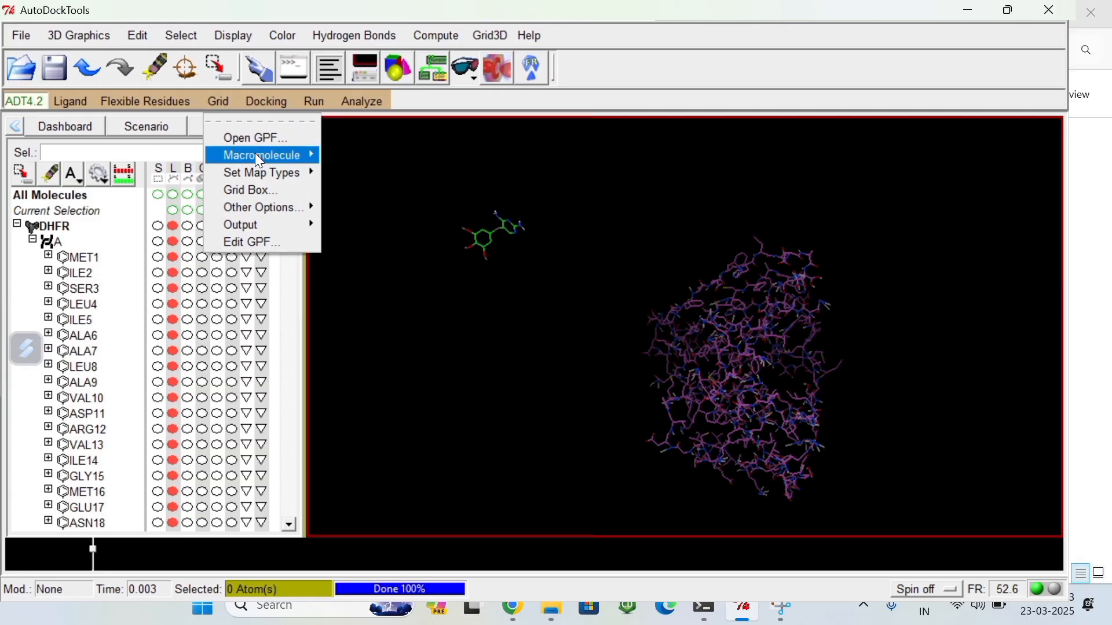
pyautogui.moveTo(259, 156)
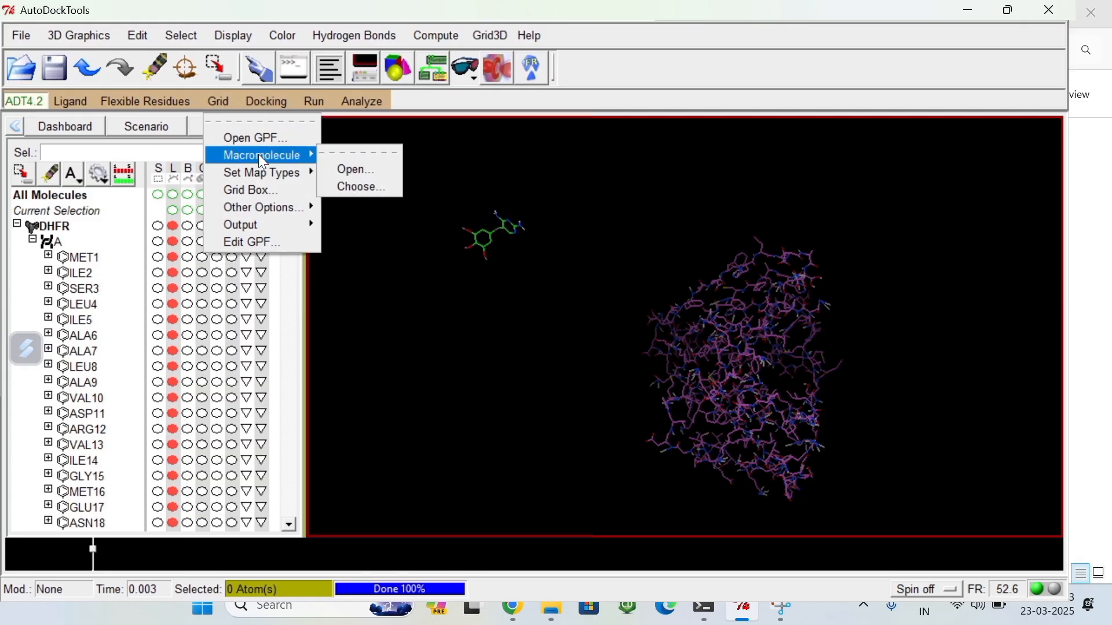
pyautogui.click(344, 170)
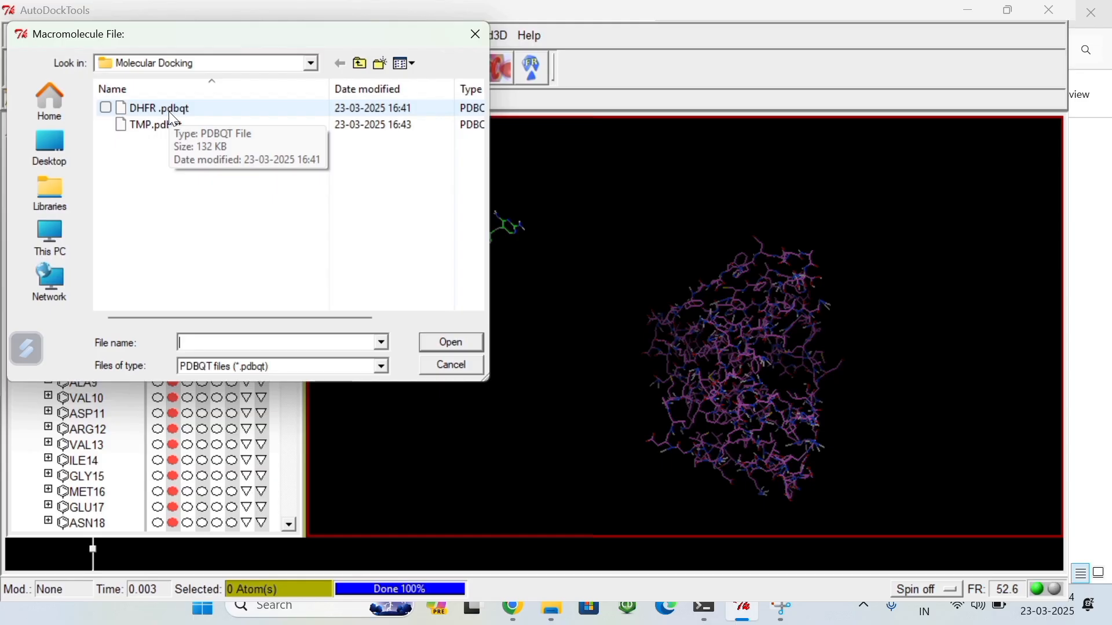
pyautogui.click(169, 111)
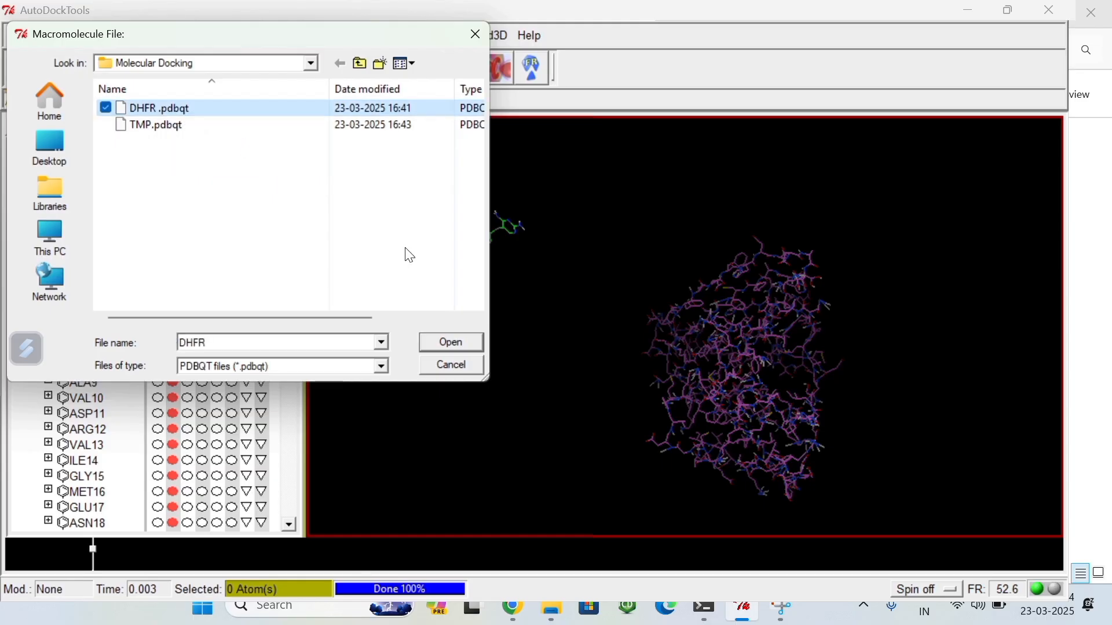
pyautogui.click(449, 342)
pyautogui.click(524, 271)
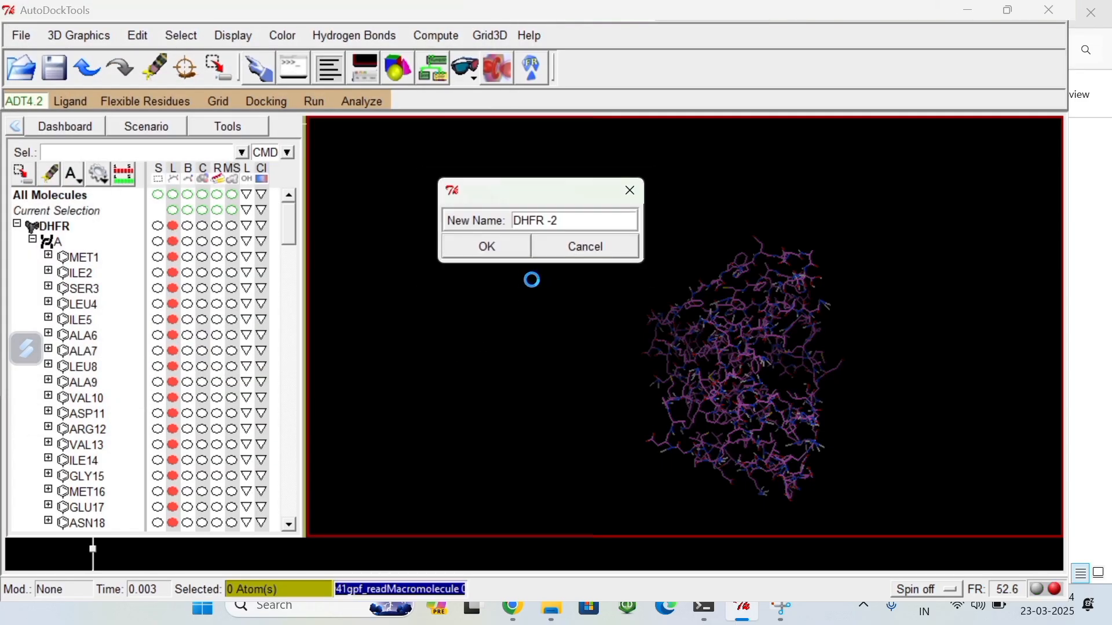
pyautogui.click(500, 248)
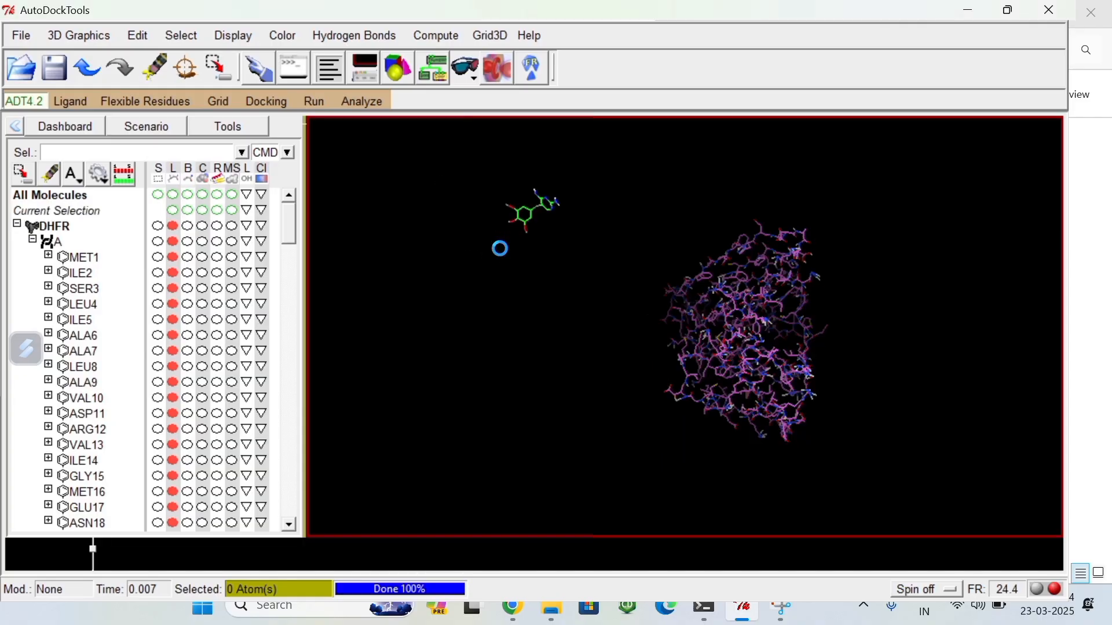
pyautogui.click(685, 372)
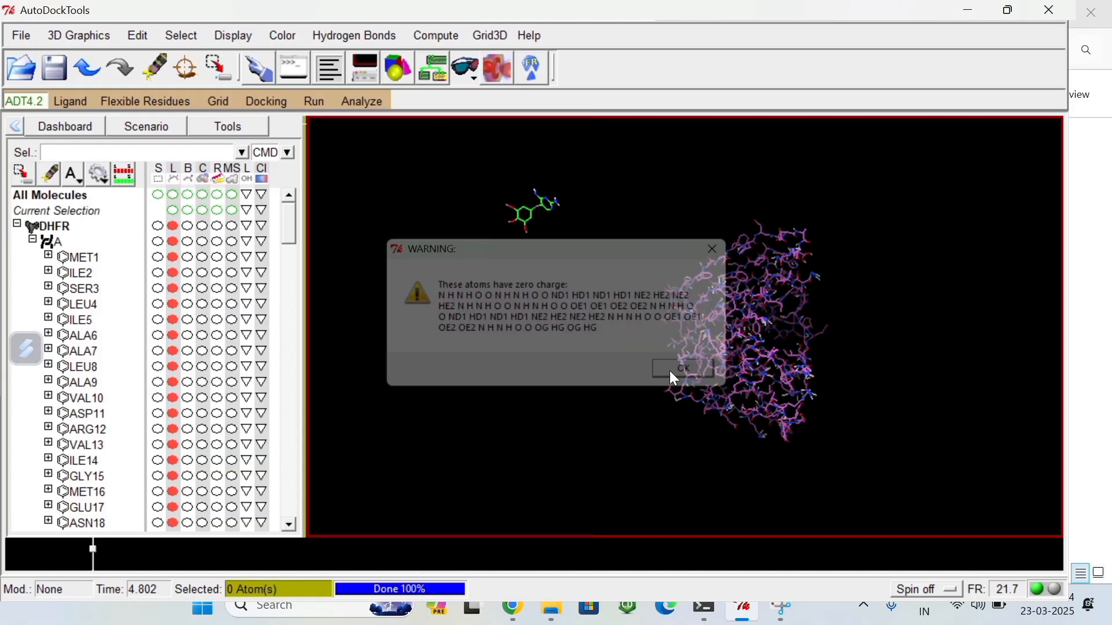
pyautogui.click(685, 372)
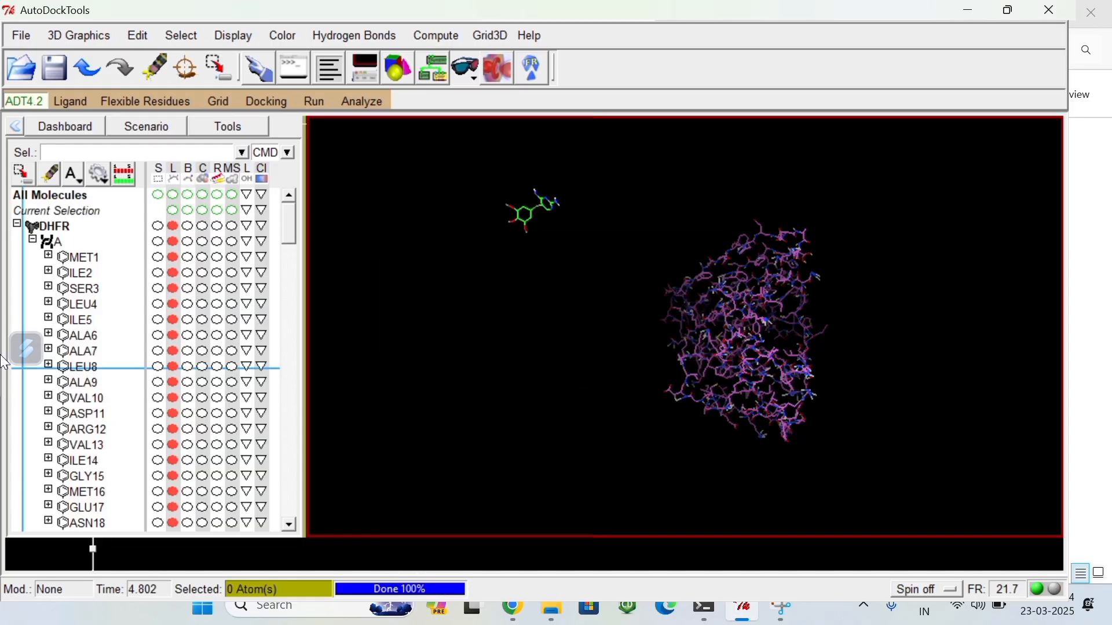
# Step: Set the grid map types by choosing TMP as the ligand
pyautogui.click(217, 106)
pyautogui.moveTo(258, 171)
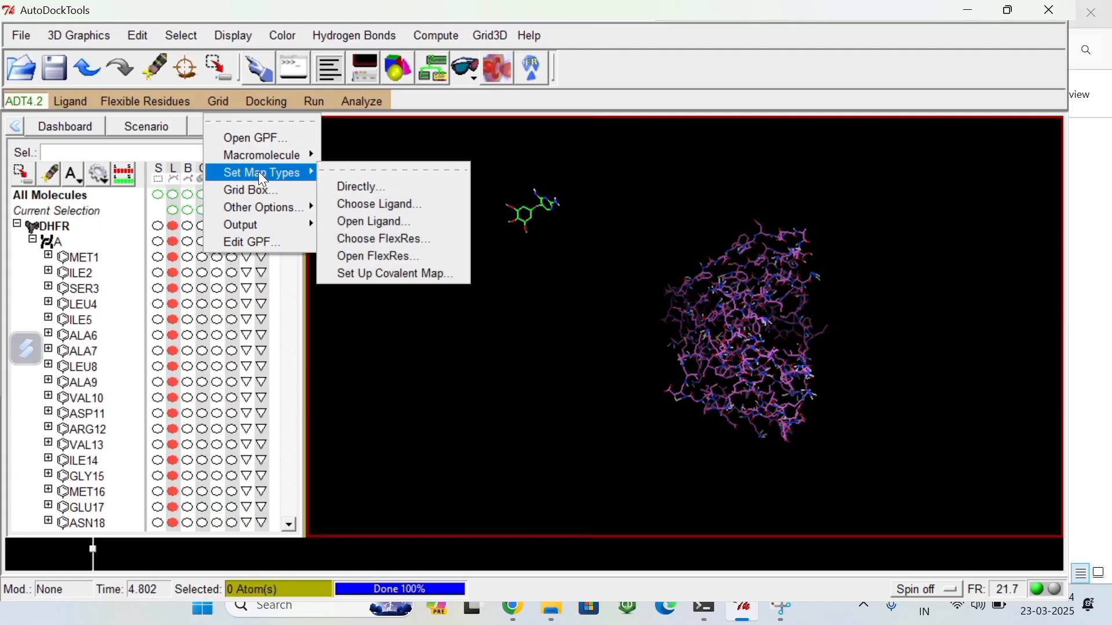
pyautogui.click(346, 204)
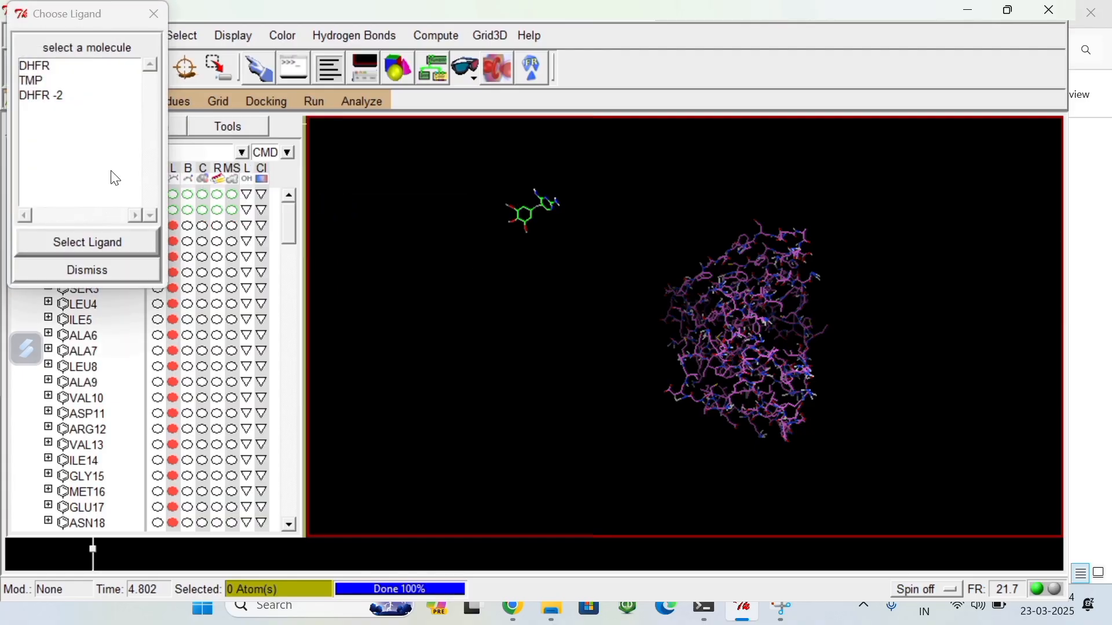
pyautogui.click(32, 81)
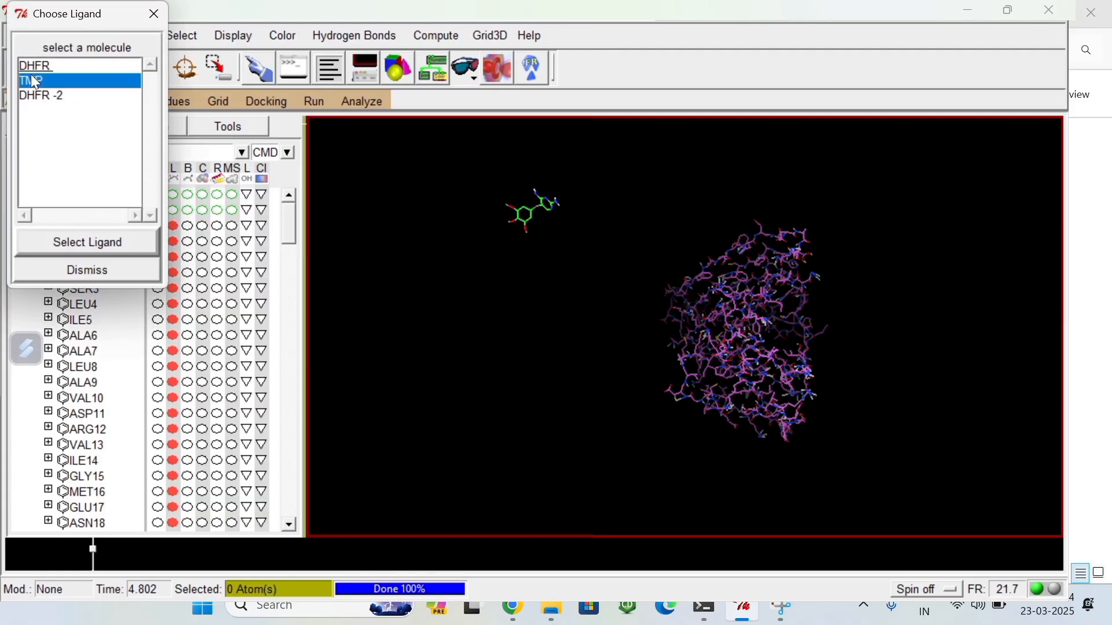
pyautogui.click(95, 245)
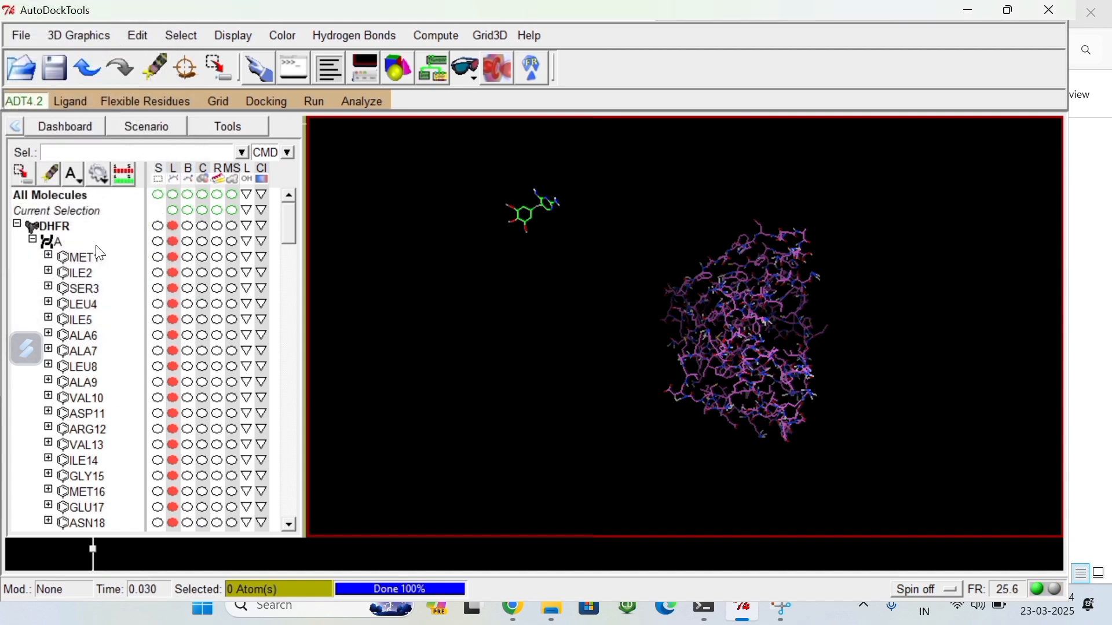
# Step: Open the grid box options and enlarge the box to 86 x, 70 y and 106 z points around the protein
pyautogui.click(217, 101)
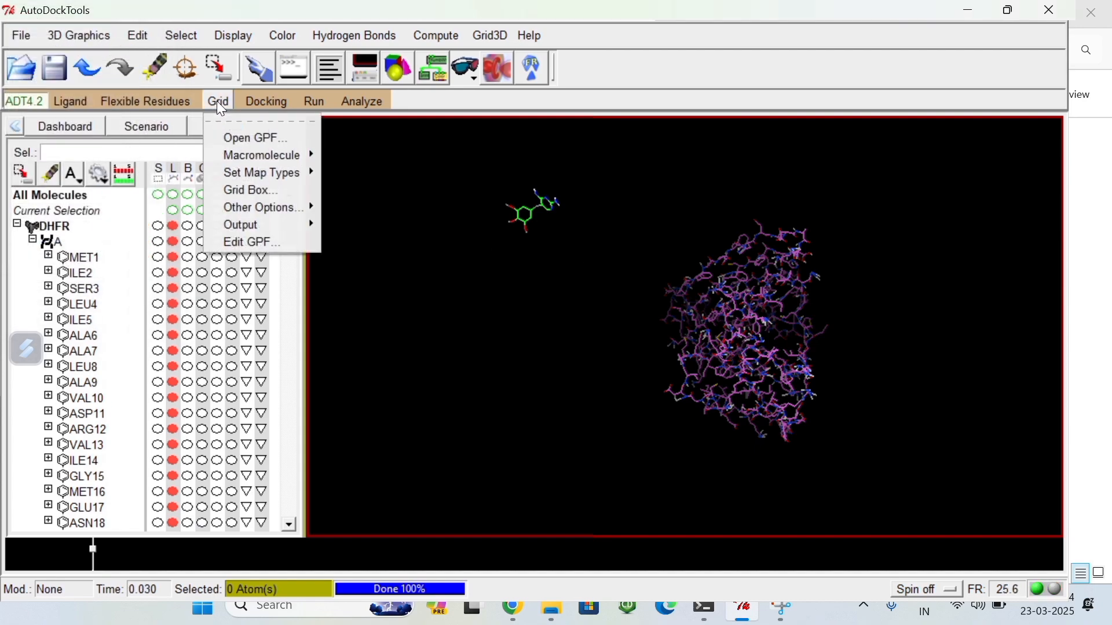
pyautogui.click(243, 188)
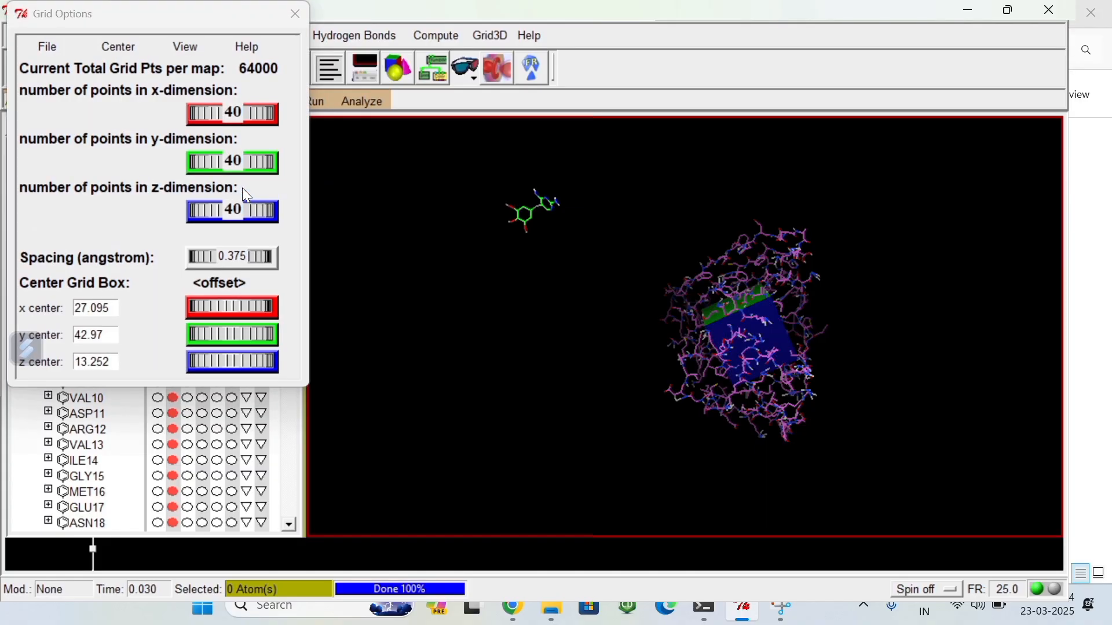
pyautogui.moveTo(801, 327); pyautogui.dragTo(844, 325, button='middle')
pyautogui.moveTo(718, 333); pyautogui.dragTo(779, 347, button='middle')
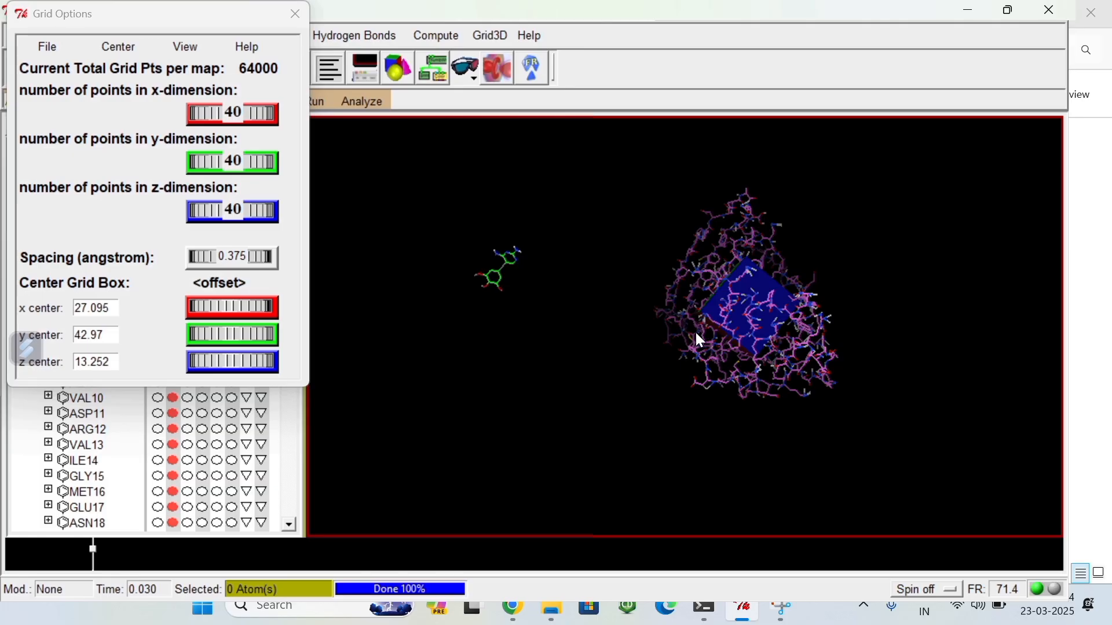
pyautogui.moveTo(700, 341)
pyautogui.mouseDown(button='middle')
pyautogui.moveTo(741, 343)
pyautogui.moveTo(683, 341)
pyautogui.mouseUp(button='middle')
pyautogui.moveTo(751, 340); pyautogui.dragTo(750, 305, button='middle')
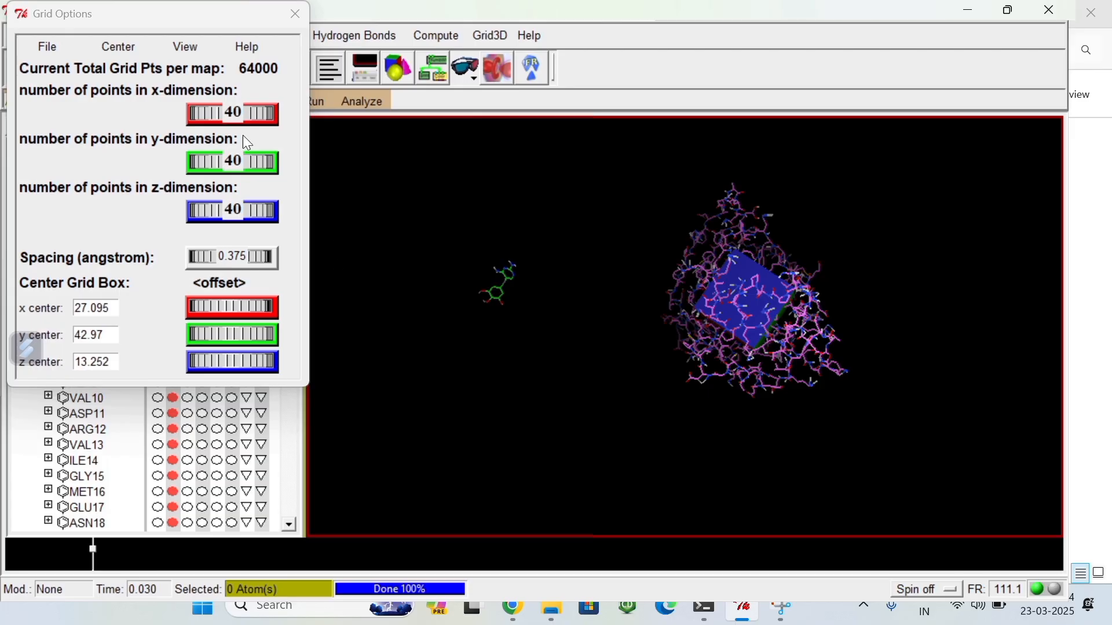
pyautogui.moveTo(211, 109); pyautogui.dragTo(213, 112)
pyautogui.scroll(3, 223, 159)
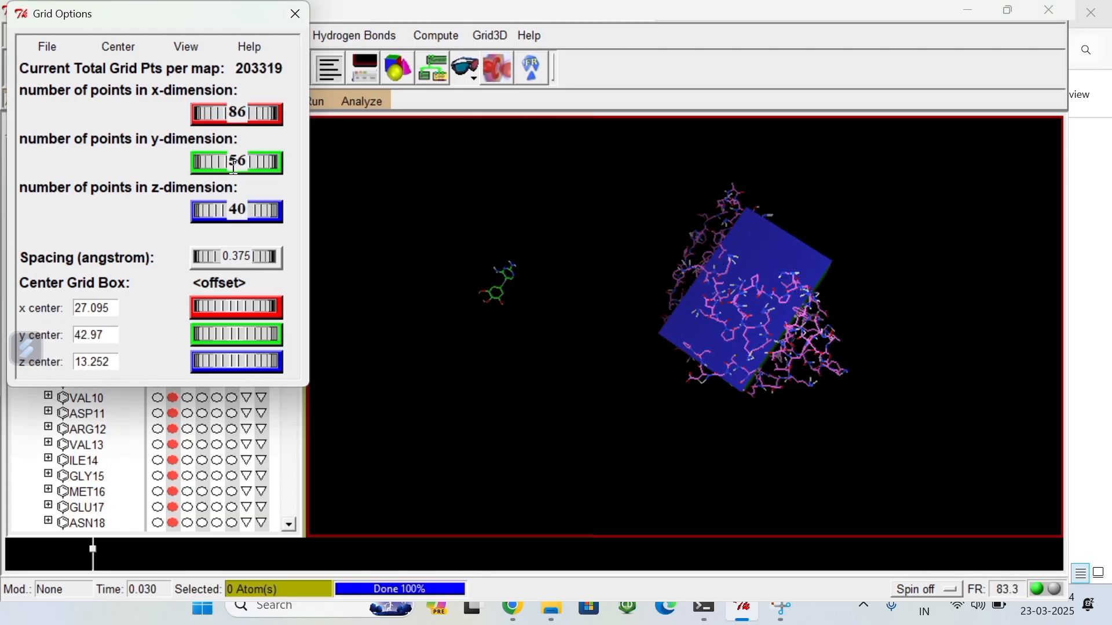
pyautogui.moveTo(220, 213); pyautogui.dragTo(237, 209)
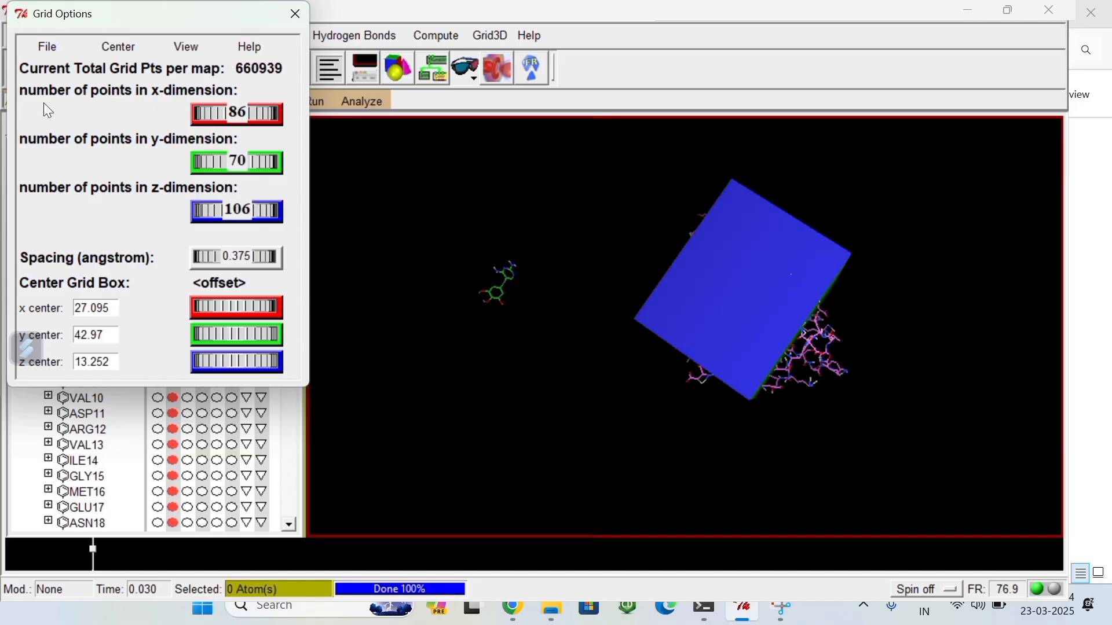
# Step: Enlarge the grid box to 122 x, 126 y and 126 z points so that it encloses the whole protein
pyautogui.moveTo(774, 295); pyautogui.dragTo(373, 247)
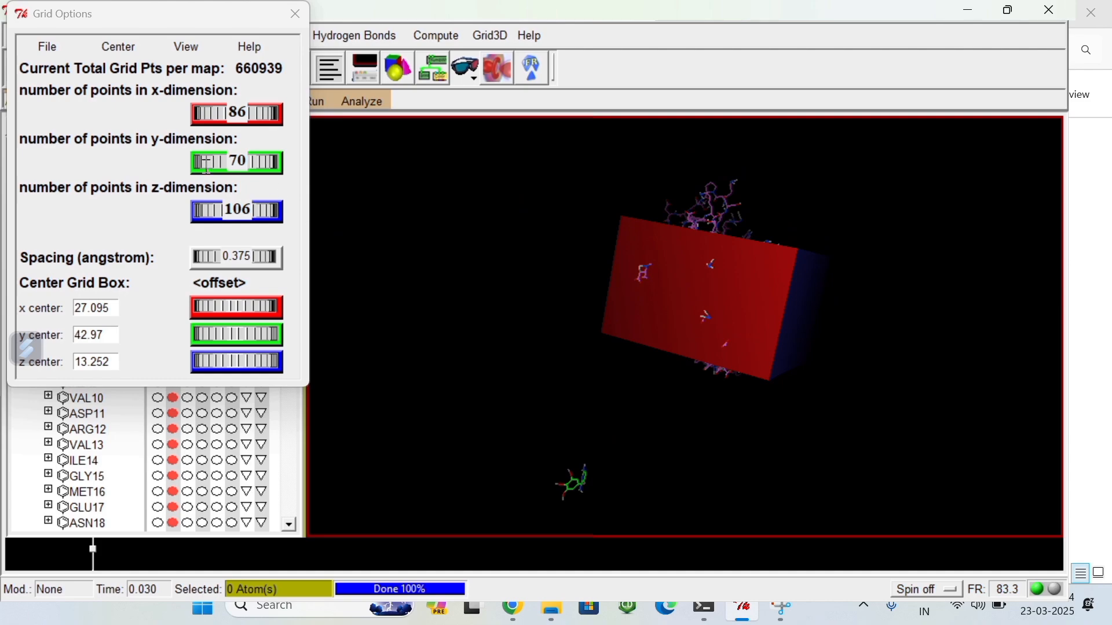
pyautogui.moveTo(223, 164); pyautogui.dragTo(293, 172)
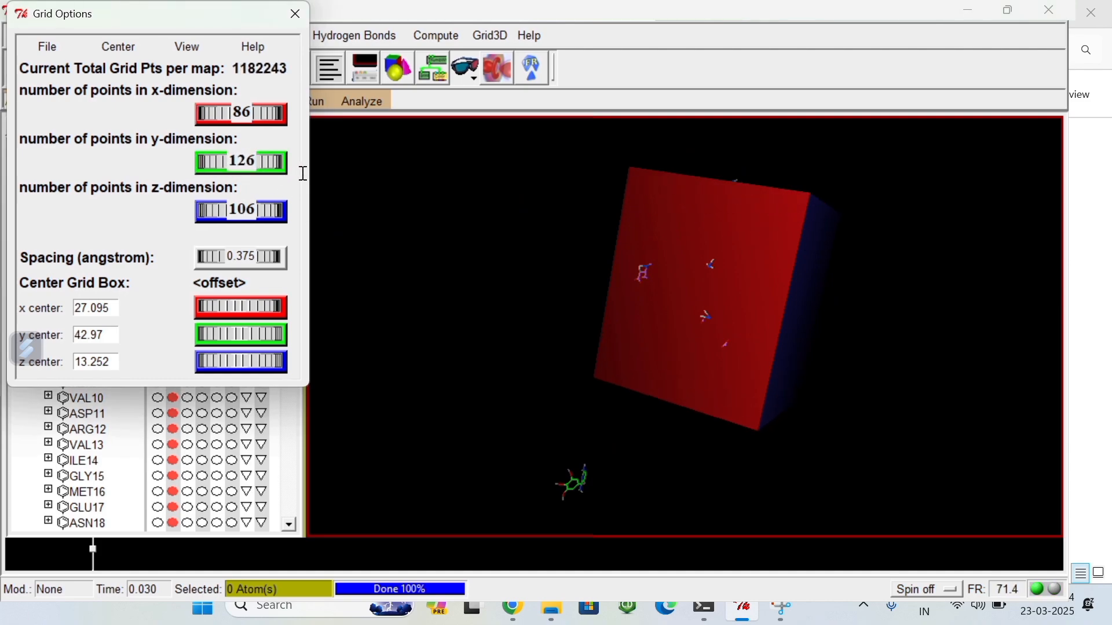
pyautogui.moveTo(229, 116); pyautogui.dragTo(288, 129)
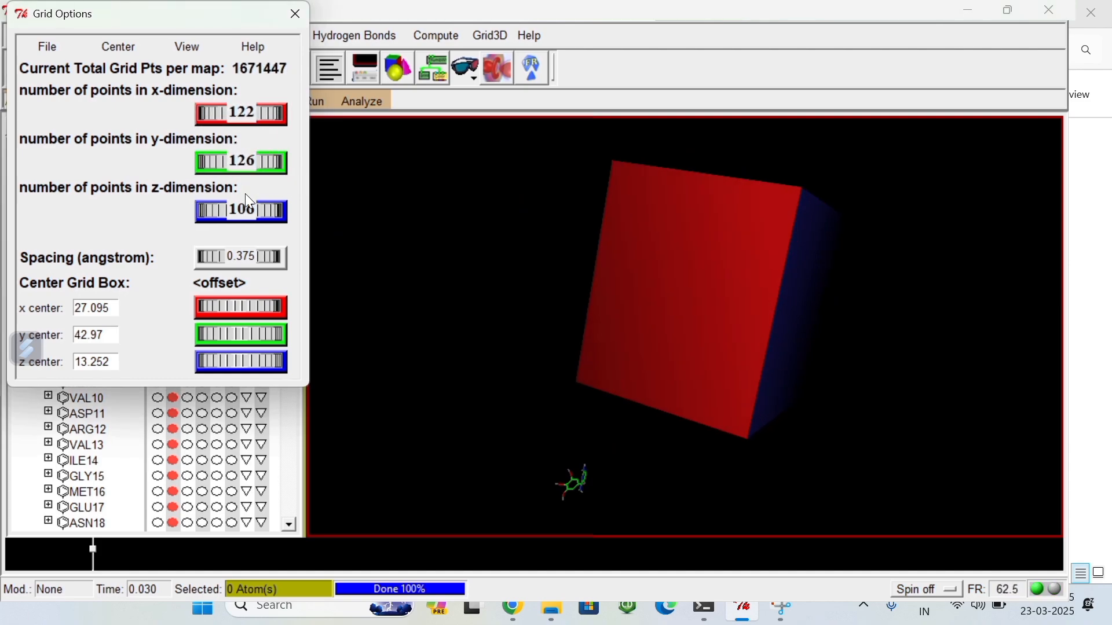
pyautogui.moveTo(245, 212); pyautogui.dragTo(286, 214)
pyautogui.moveTo(608, 310); pyautogui.dragTo(632, 272)
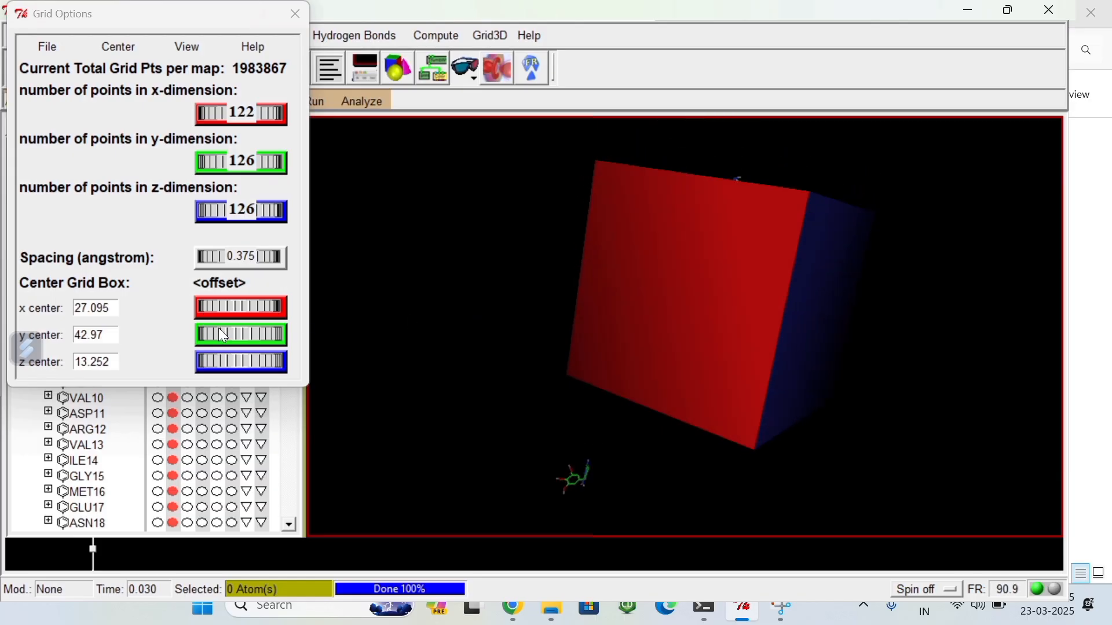
# Step: Shift the grid box's y center to 46.338 and close the grid options, saving the current settings
pyautogui.moveTo(223, 335); pyautogui.dragTo(260, 332)
pyautogui.moveTo(737, 305); pyautogui.dragTo(687, 316)
pyautogui.moveTo(217, 331); pyautogui.dragTo(254, 331)
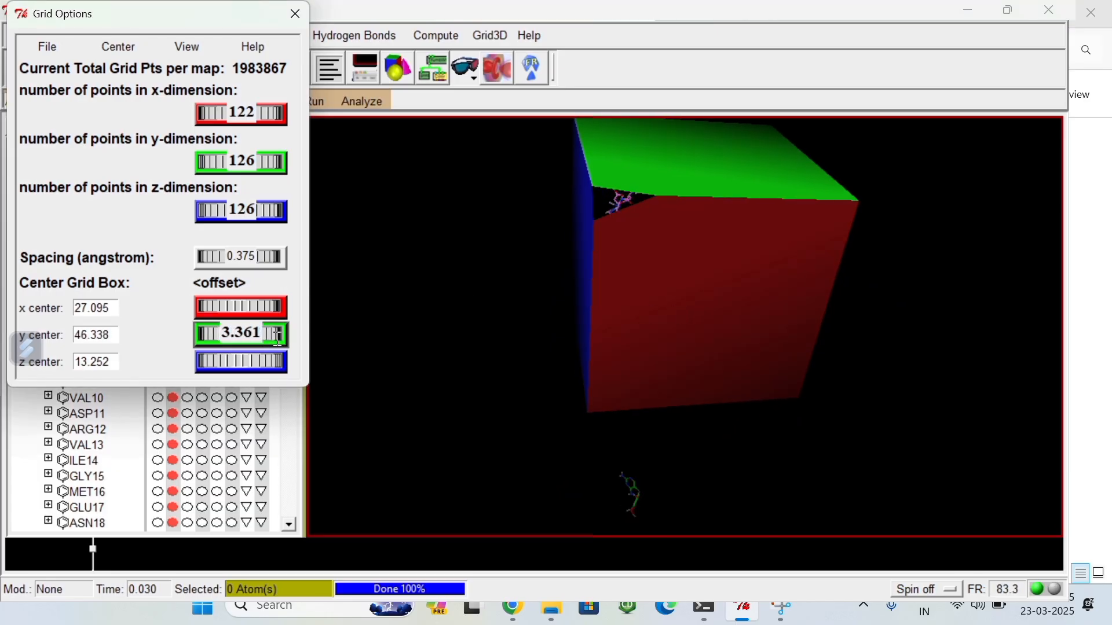
pyautogui.moveTo(628, 318); pyautogui.dragTo(702, 360)
pyautogui.keyDown('ctrl'); pyautogui.scroll(-5, 671, 308); pyautogui.keyUp('ctrl')
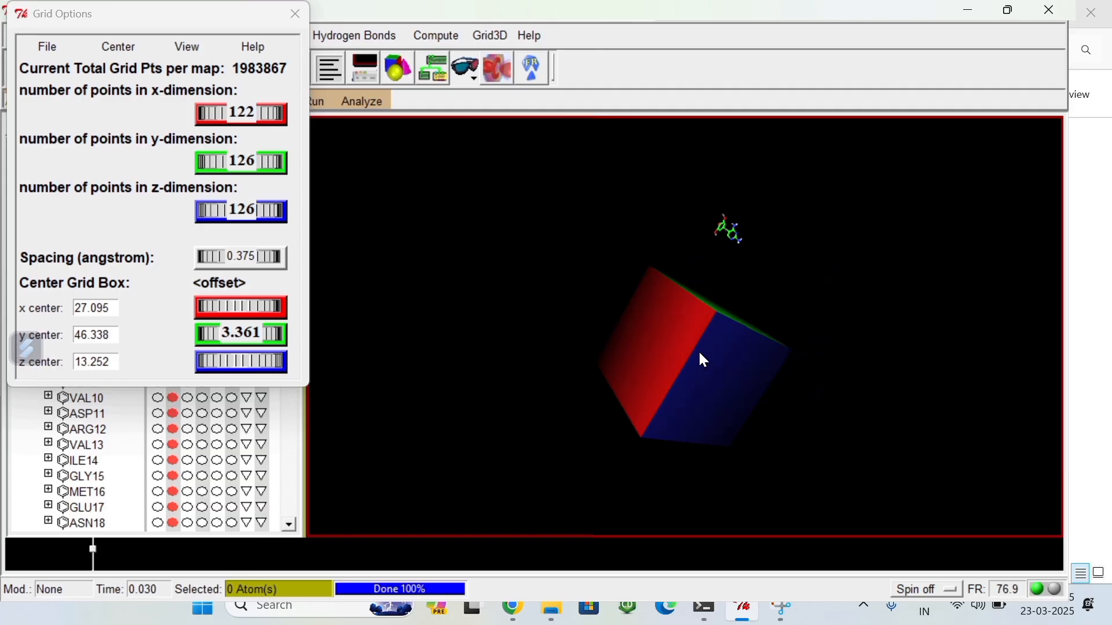
pyautogui.click(46, 47)
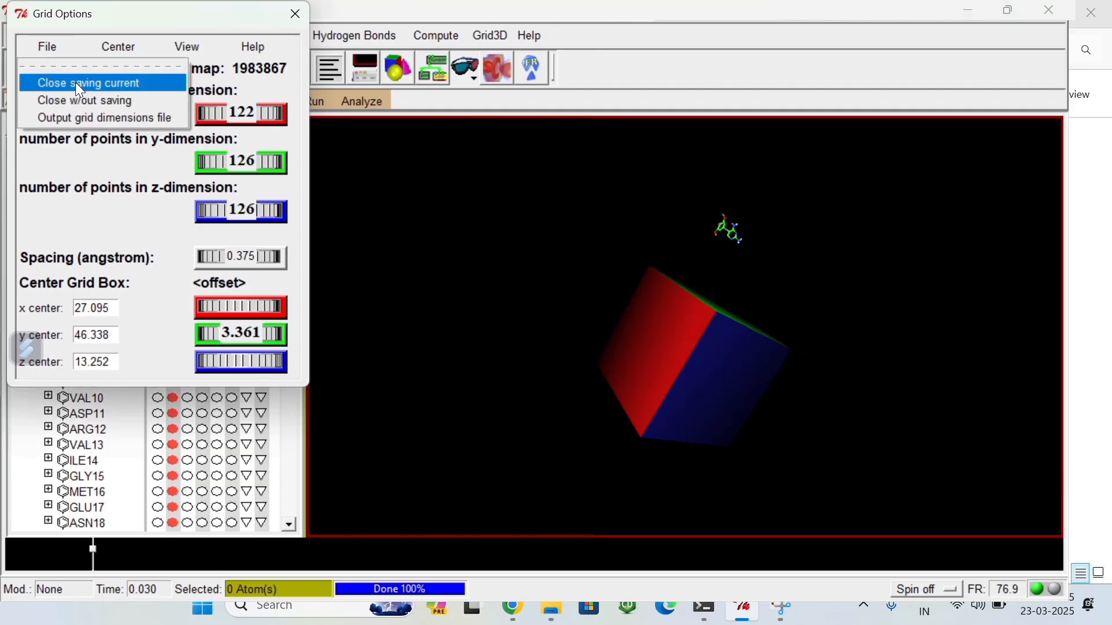
pyautogui.click(79, 84)
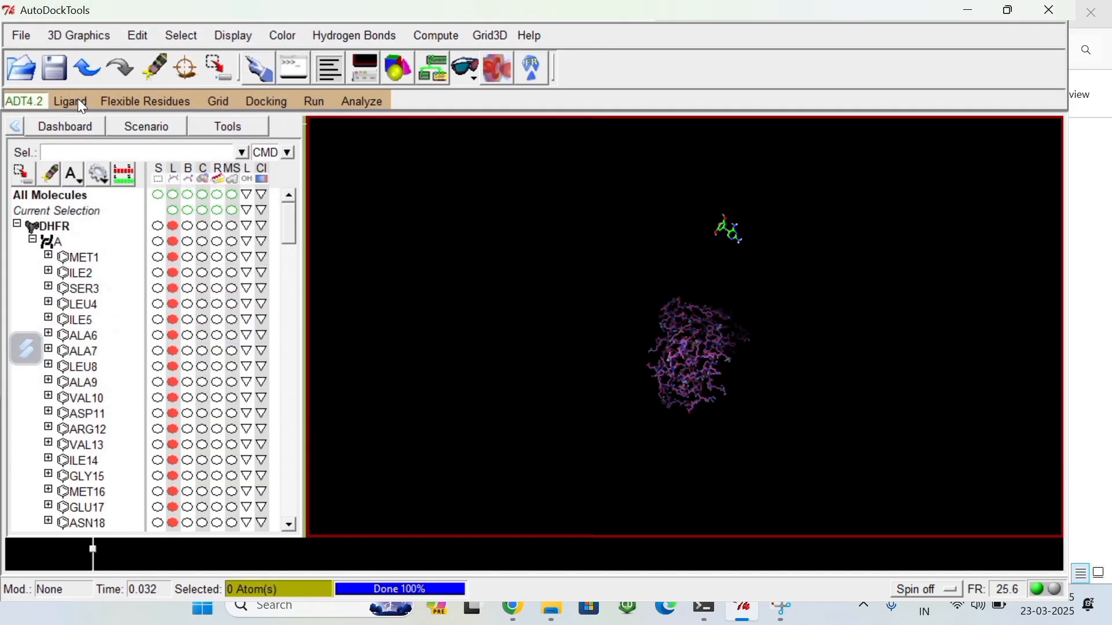
# Step: Reopen the grid box options, output the grid dimensions file as grid.txt in the Molecular Docking folder, and close the options
pyautogui.click(218, 110)
pyautogui.click(241, 190)
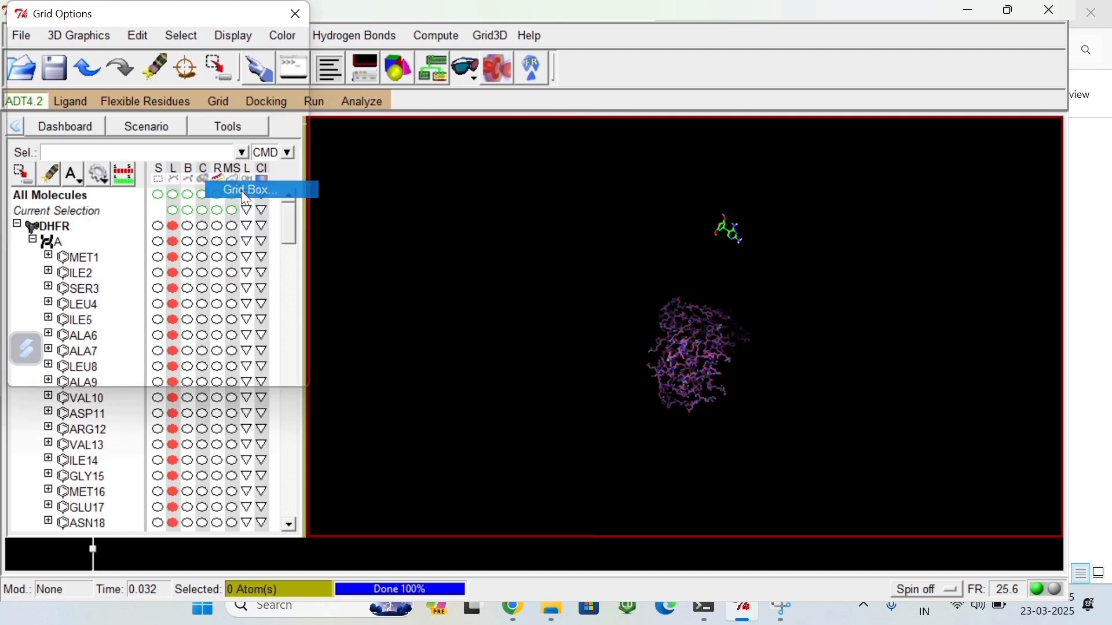
pyautogui.click(47, 46)
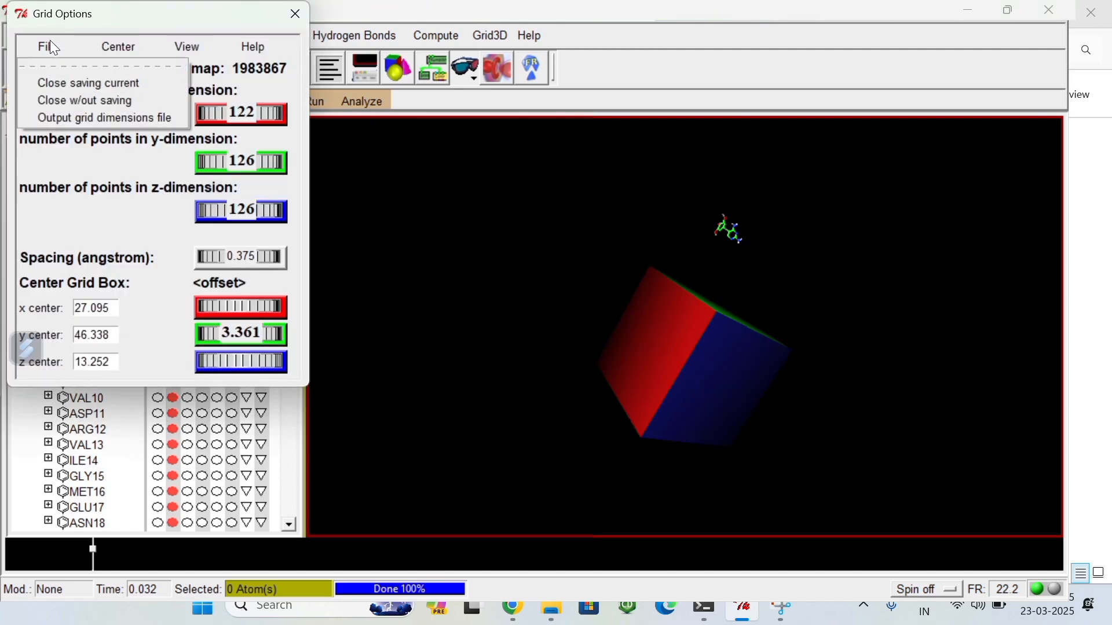
pyautogui.click(76, 119)
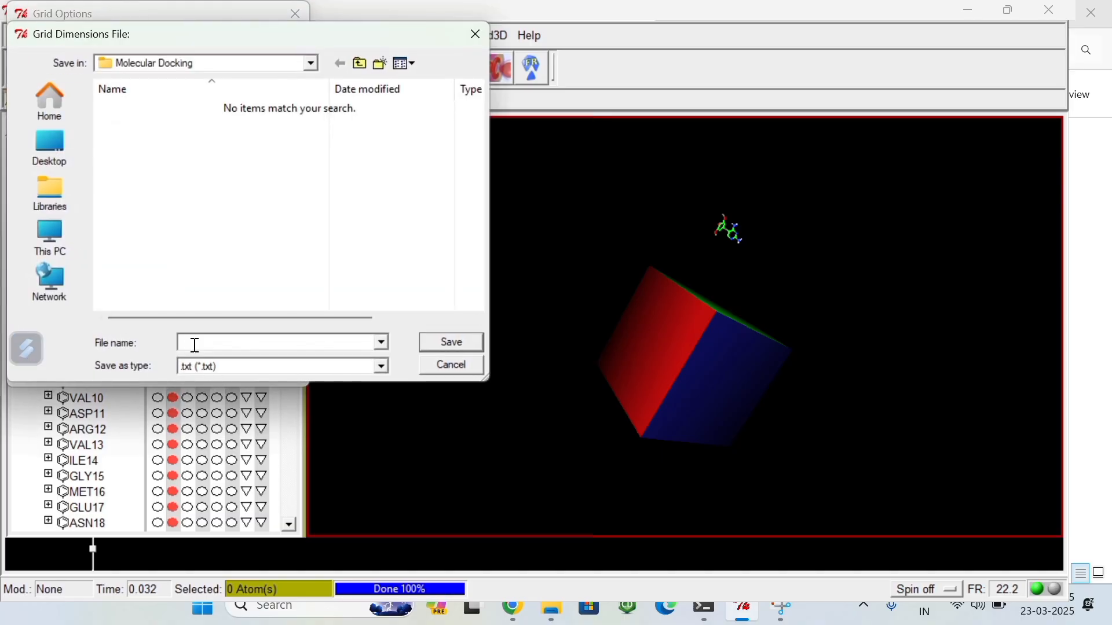
pyautogui.write('grid.txt')
pyautogui.press('Return')
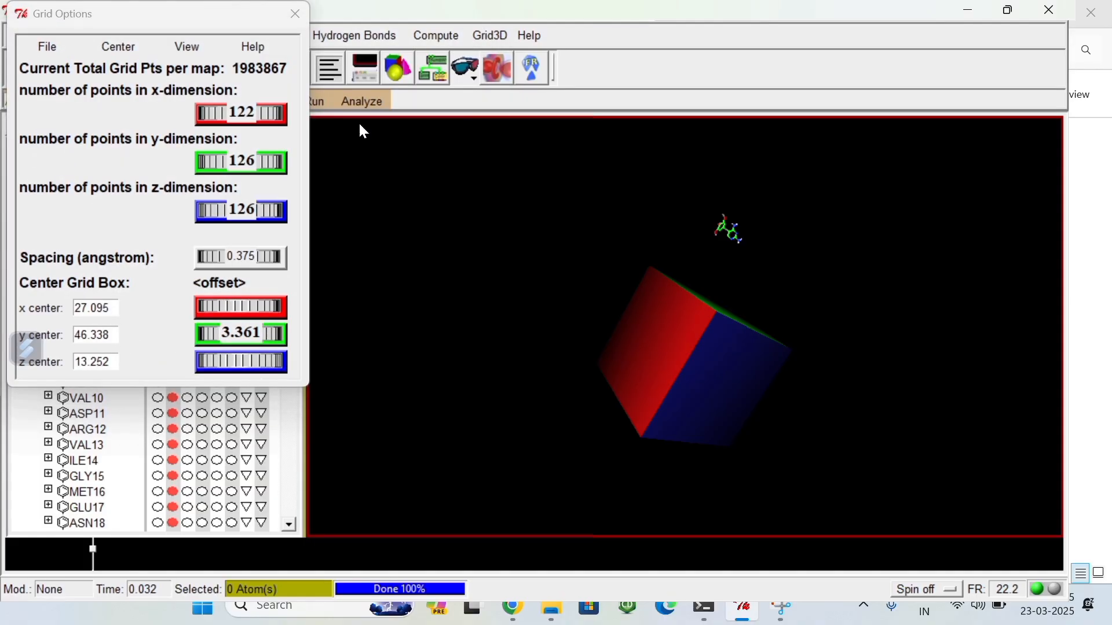
pyautogui.click(295, 16)
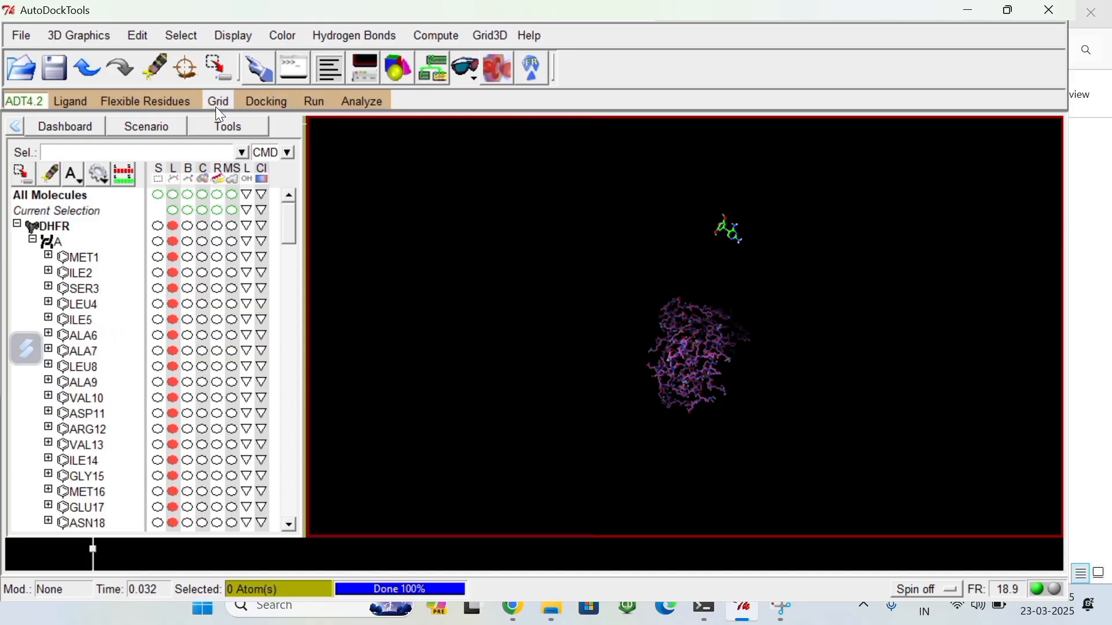
# Step: Save the grid parameter file as DHFR.gpf in the Molecular Docking folder
pyautogui.click(216, 105)
pyautogui.moveTo(264, 223)
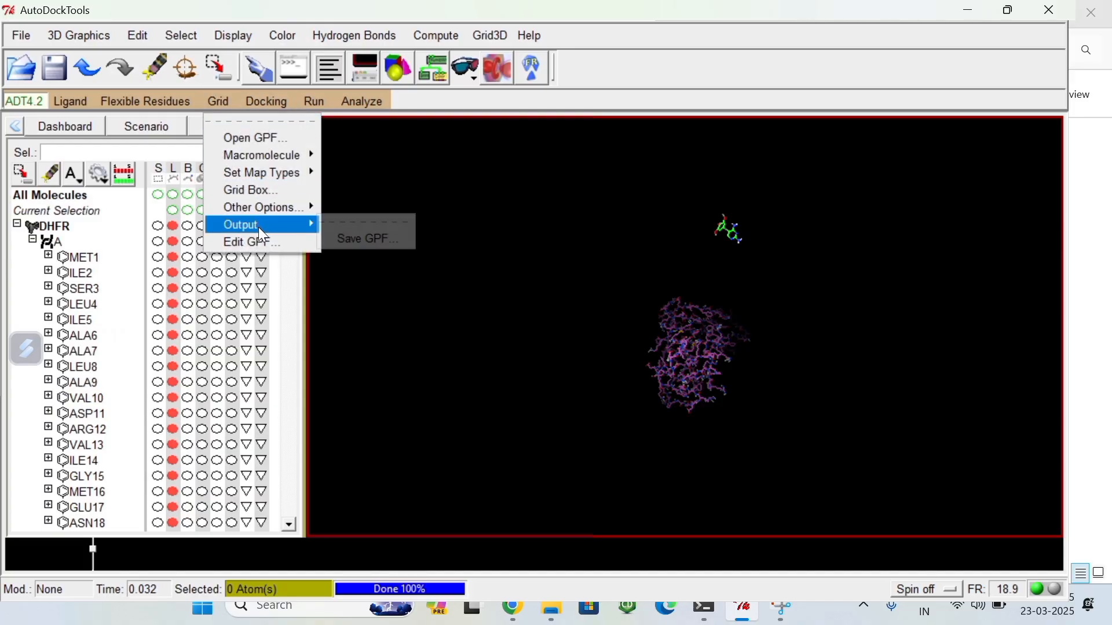
pyautogui.click(376, 241)
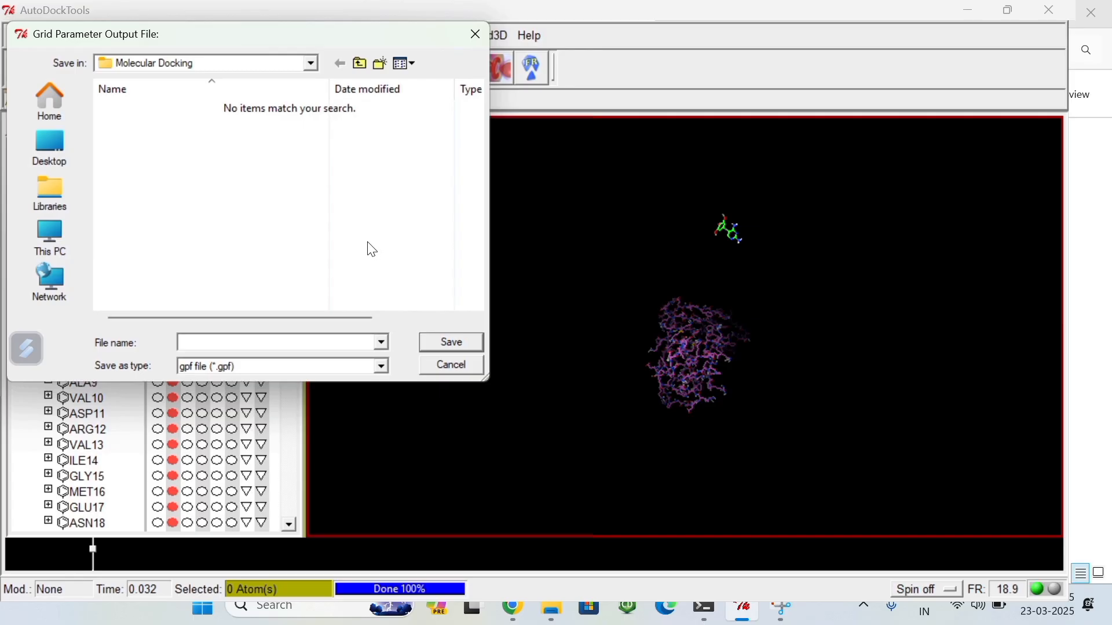
pyautogui.click(61, 252)
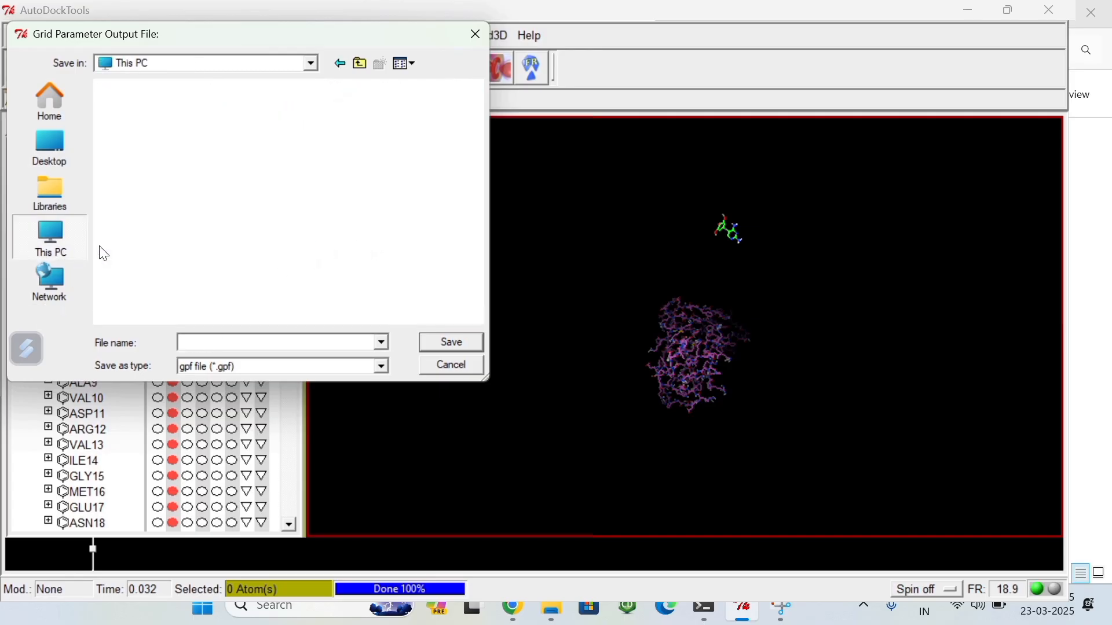
pyautogui.doubleClick(212, 171)
pyautogui.doubleClick(209, 175)
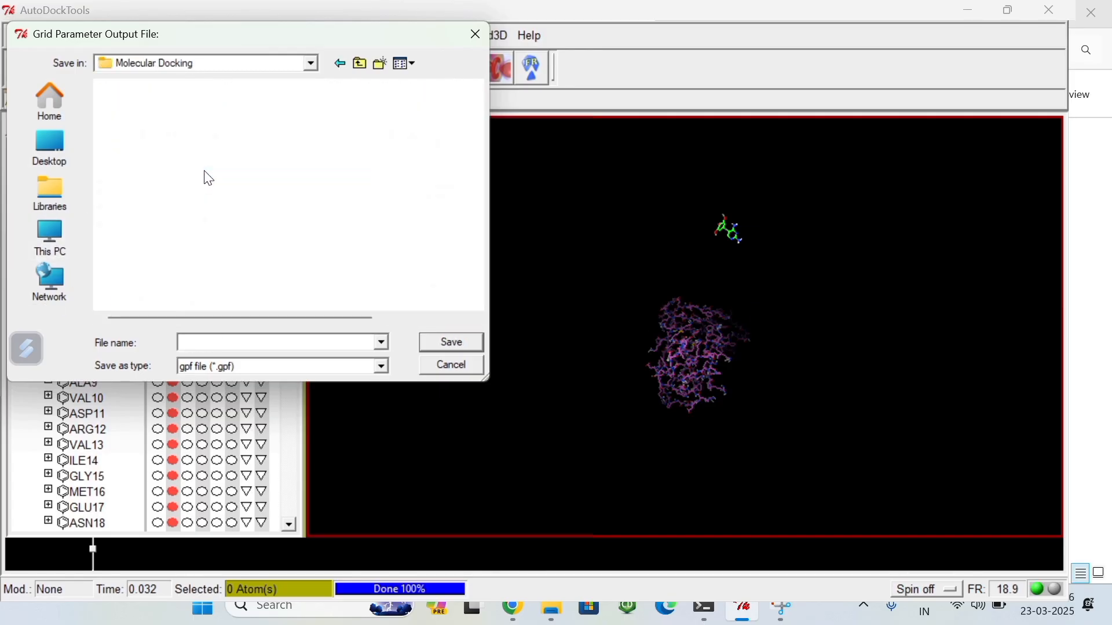
pyautogui.click(211, 343)
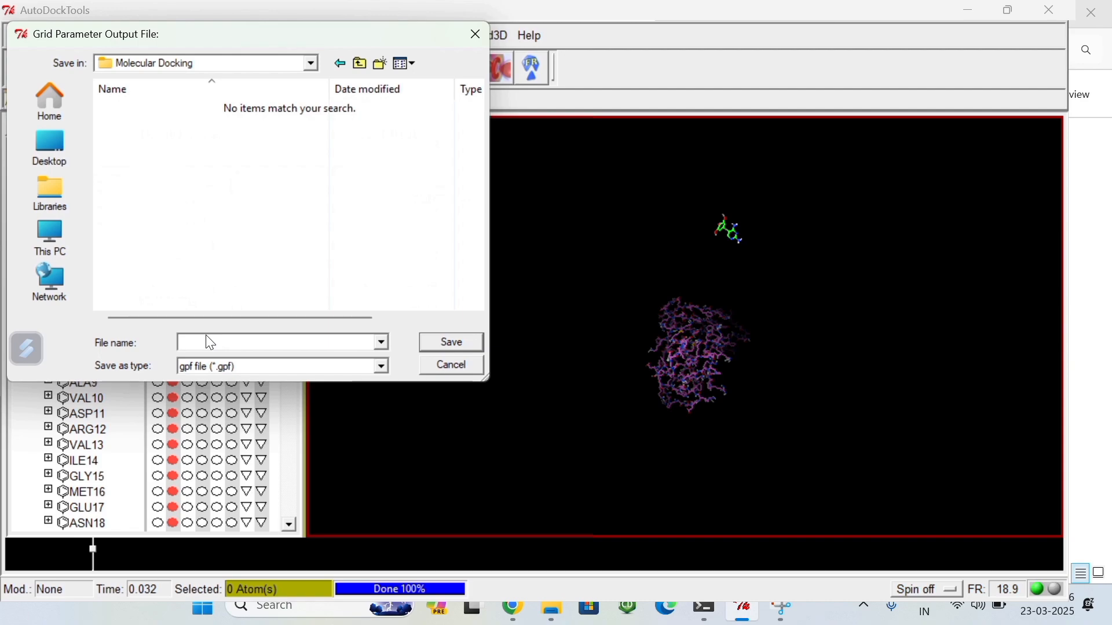
pyautogui.write('DHFR')
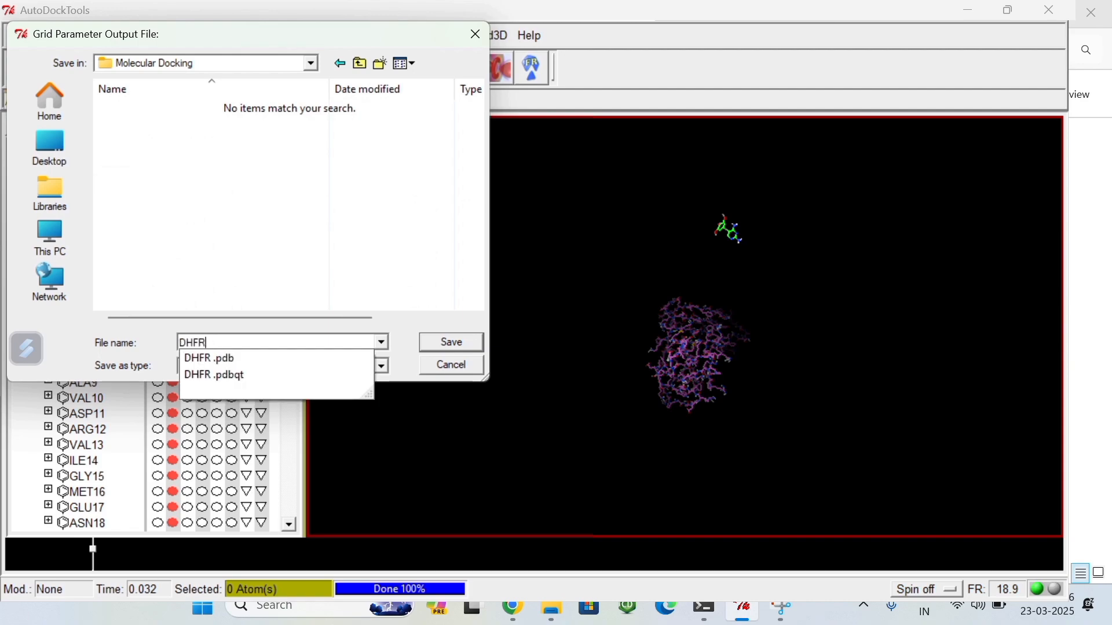
pyautogui.write('.')
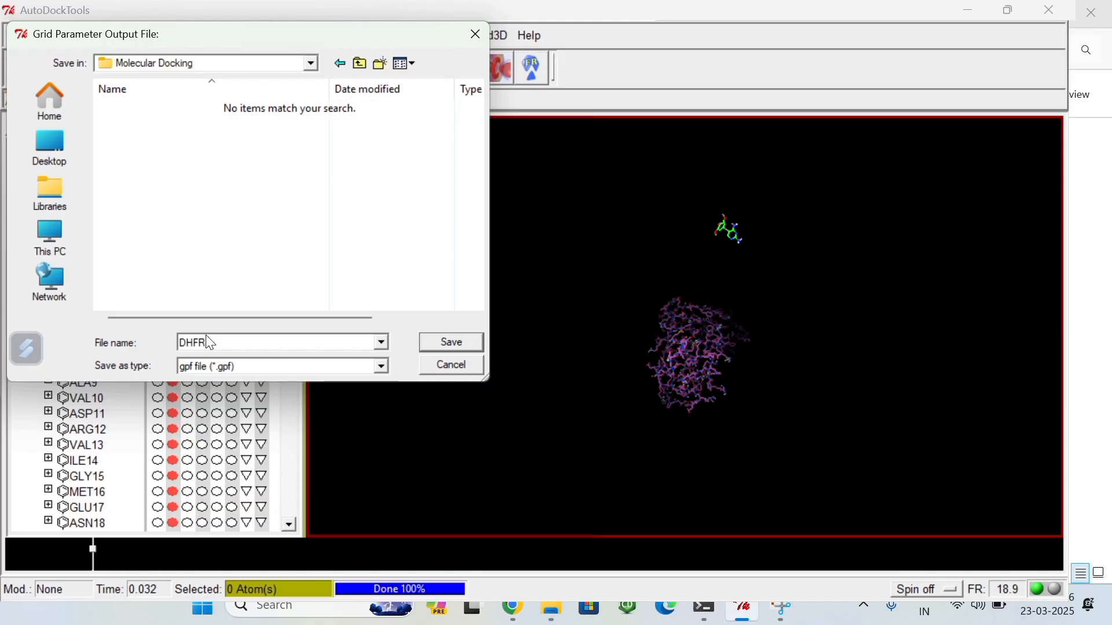
pyautogui.write('gpf')
pyautogui.click(454, 342)
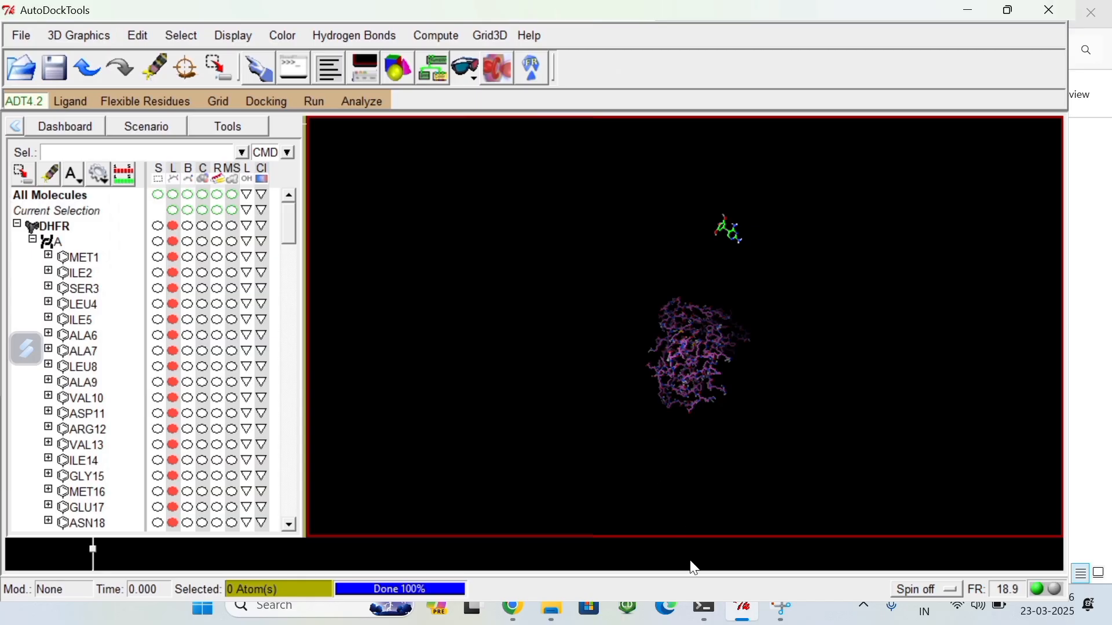
# Step: Check the Molecular Docking folder in File Explorer for the grid and DHFR.gpf files and return to AutoDockTools
pyautogui.moveTo(553, 609)
pyautogui.click(497, 526)
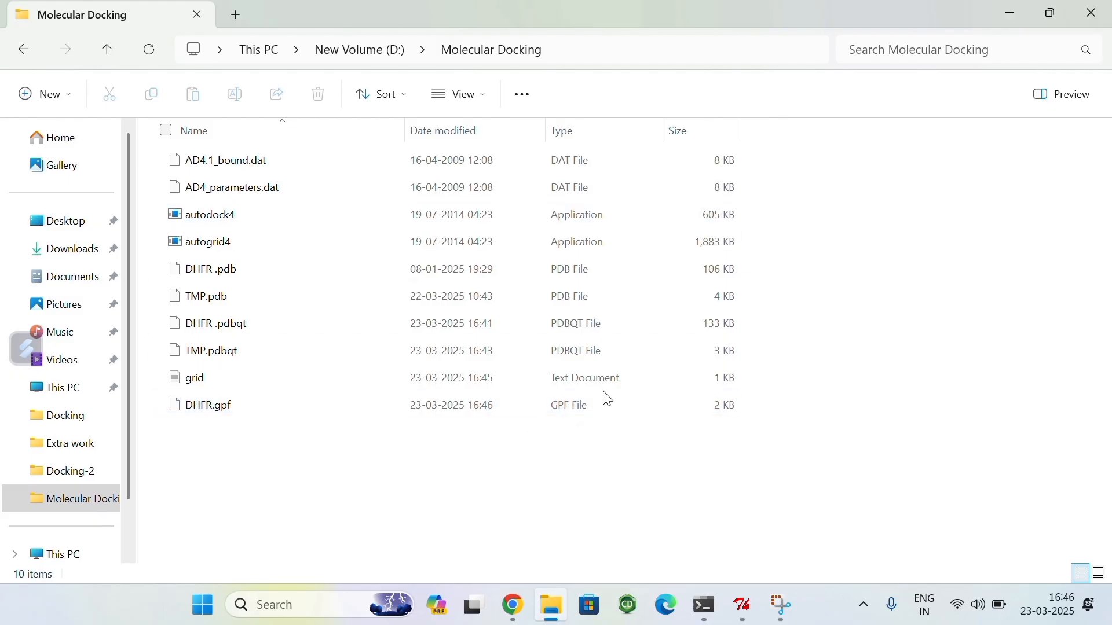
pyautogui.moveTo(743, 606)
pyautogui.click(758, 550)
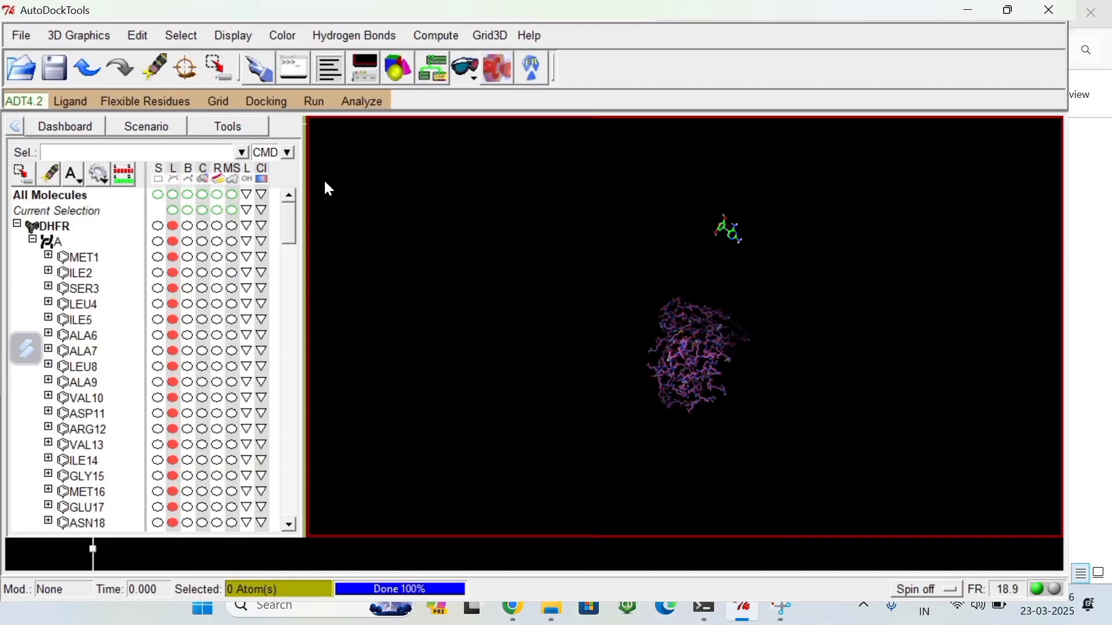
# Step: Set DHFR .pdbqt as the rigid macromolecule file for docking
pyautogui.click(267, 102)
pyautogui.moveTo(271, 157)
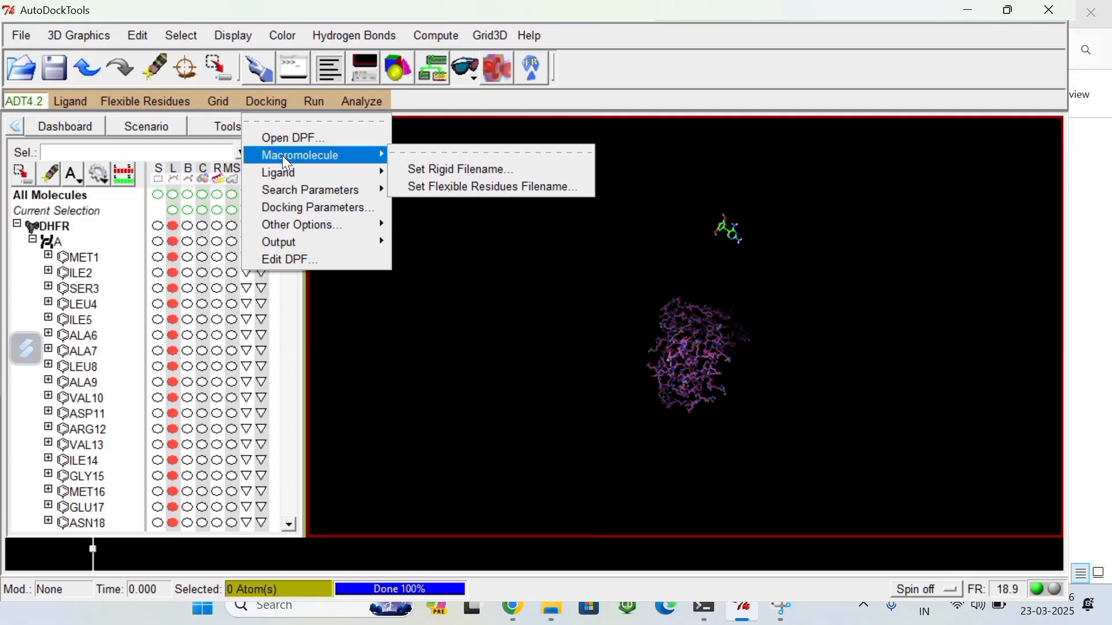
pyautogui.click(418, 169)
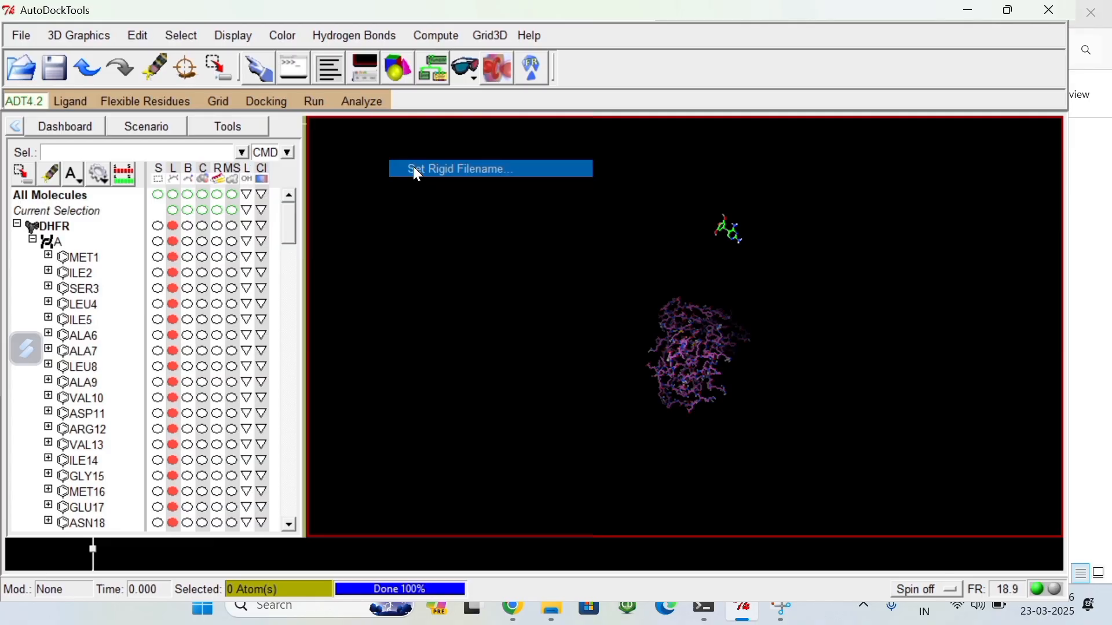
pyautogui.click(200, 113)
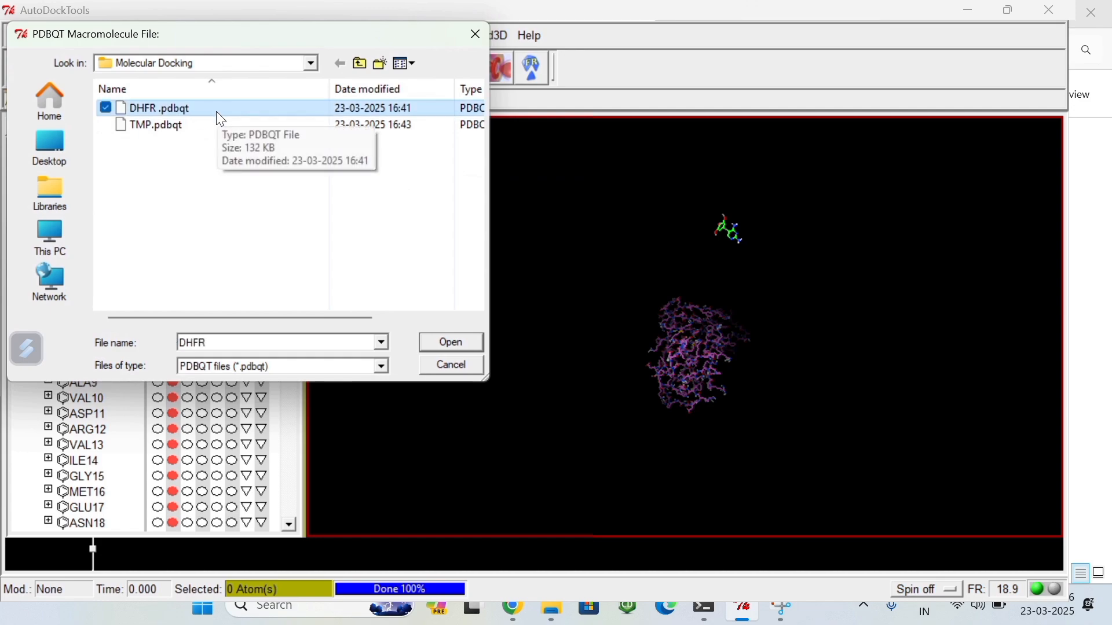
pyautogui.click(453, 342)
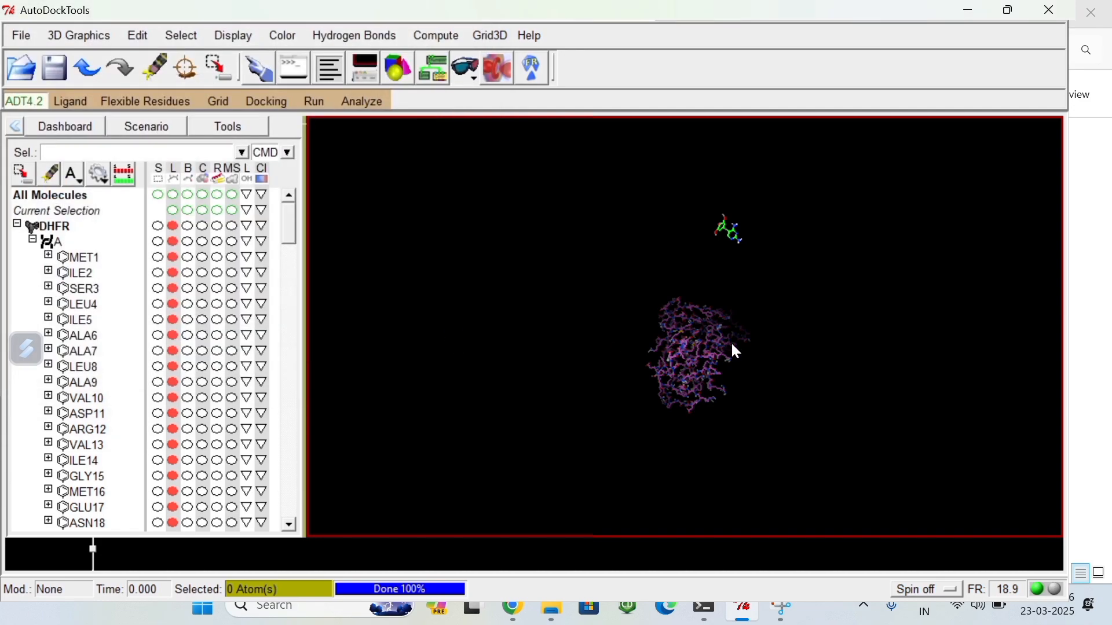
# Step: Choose TMP as the docking ligand and accept its ligand parameters with random initial position, dihedral offset and dihedrals
pyautogui.click(266, 102)
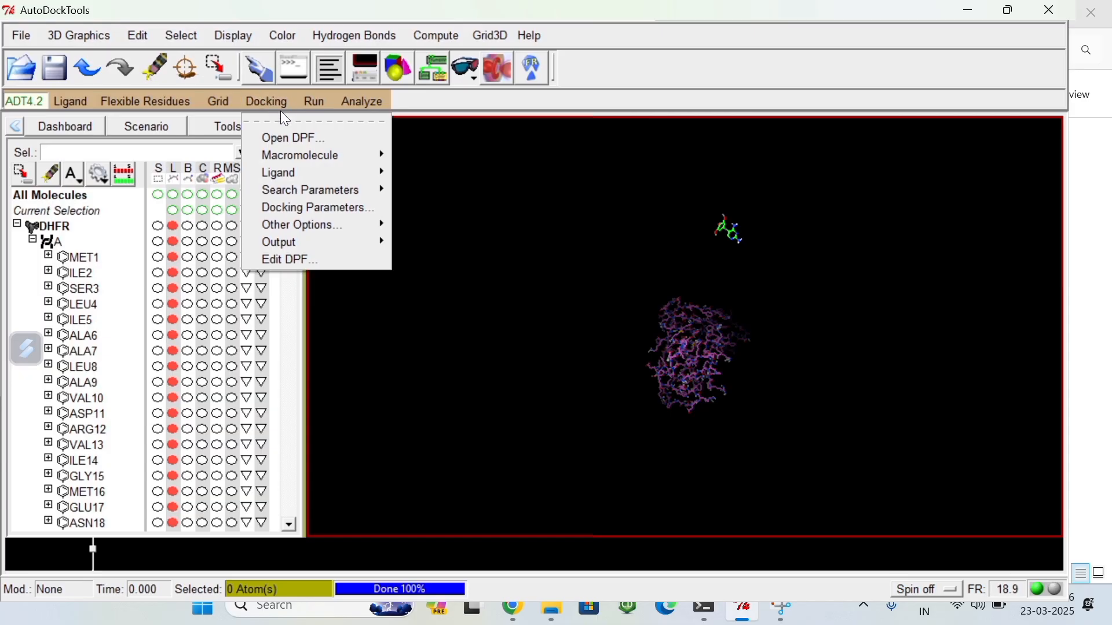
pyautogui.moveTo(294, 177)
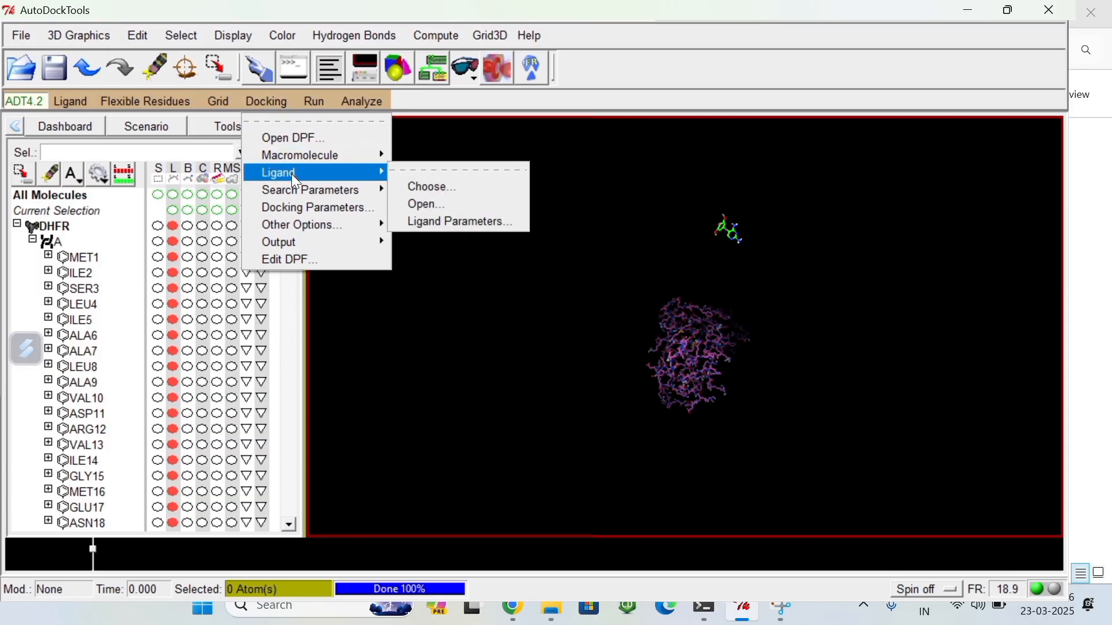
pyautogui.click(435, 187)
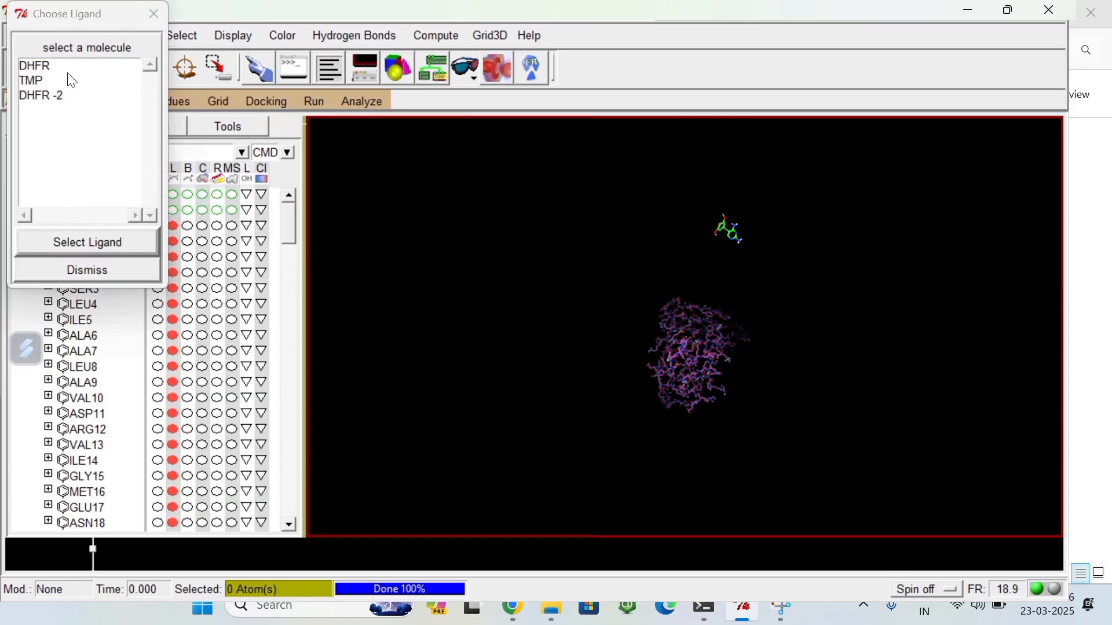
pyautogui.click(69, 81)
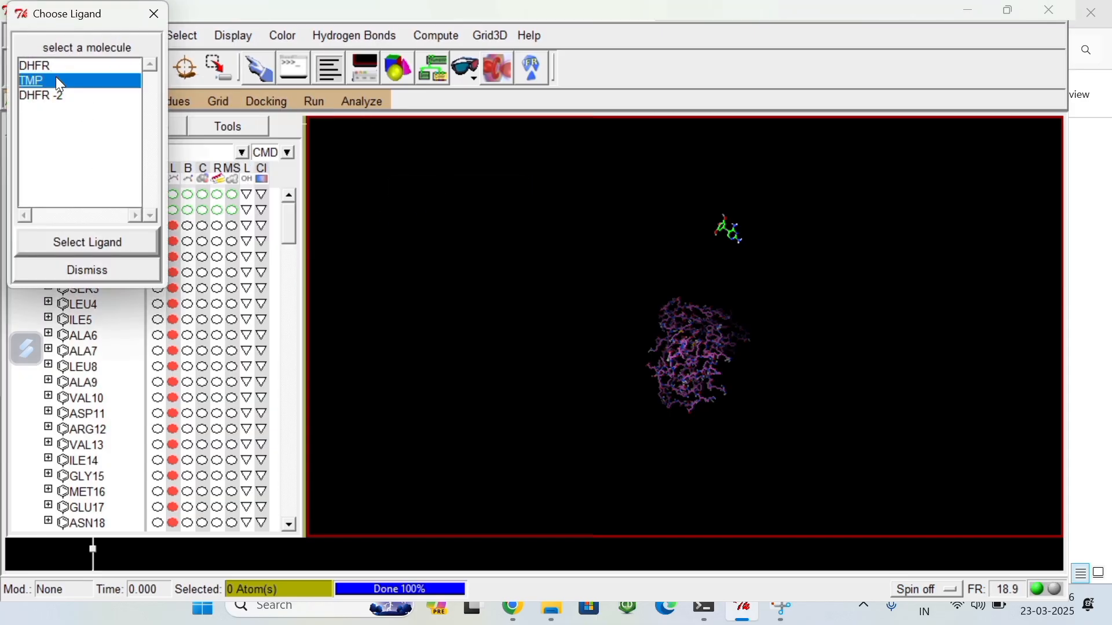
pyautogui.click(104, 244)
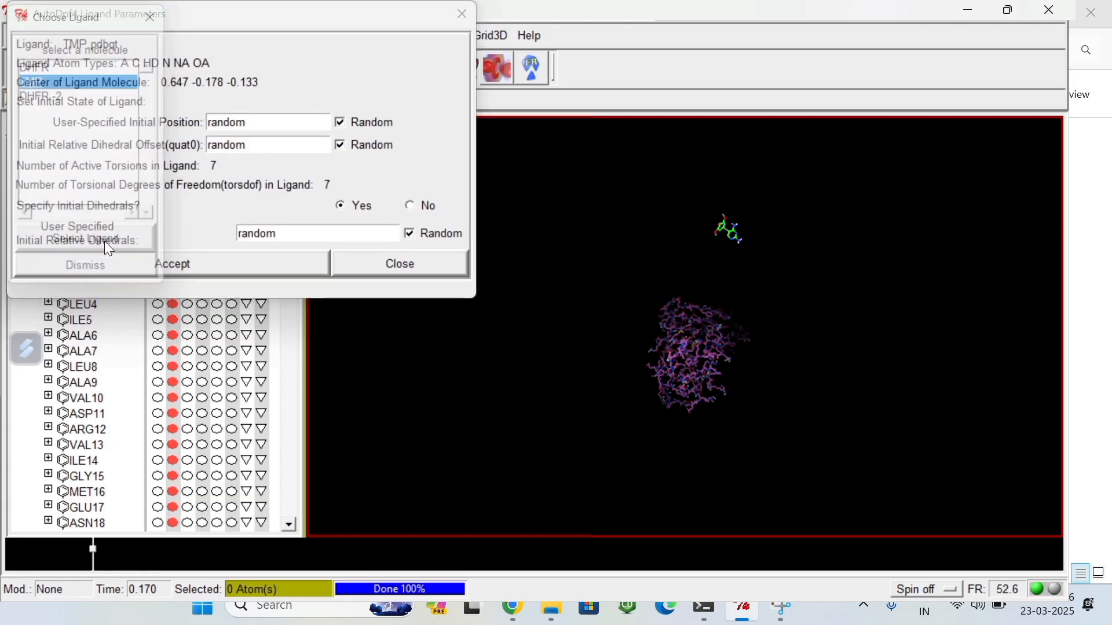
pyautogui.click(192, 271)
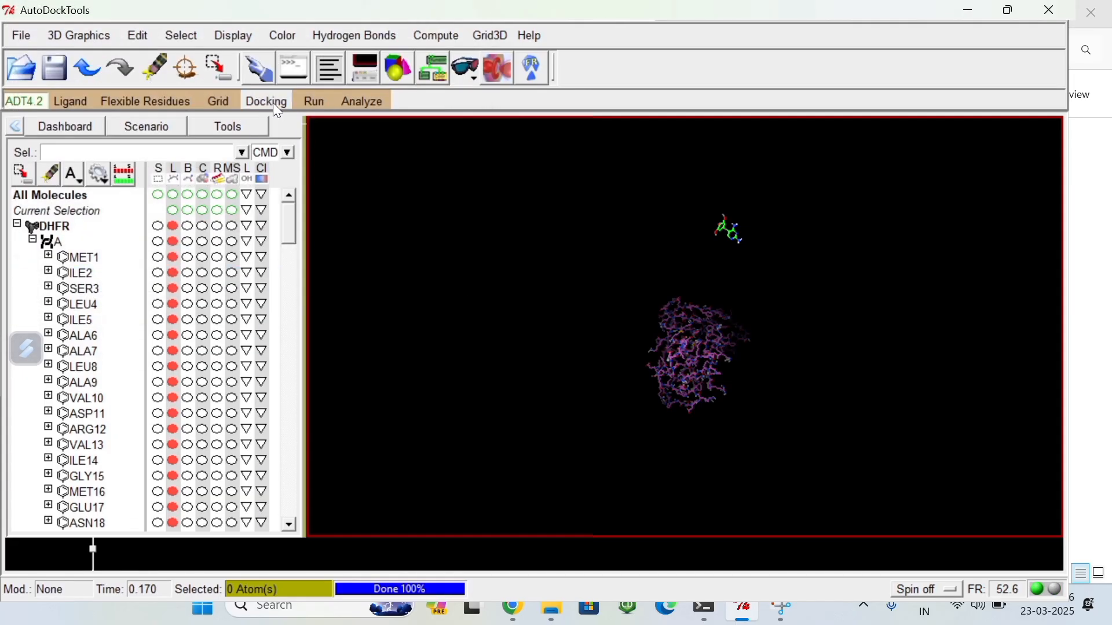
# Step: Accept the default Genetic Algorithm search parameters for the docking
pyautogui.click(274, 103)
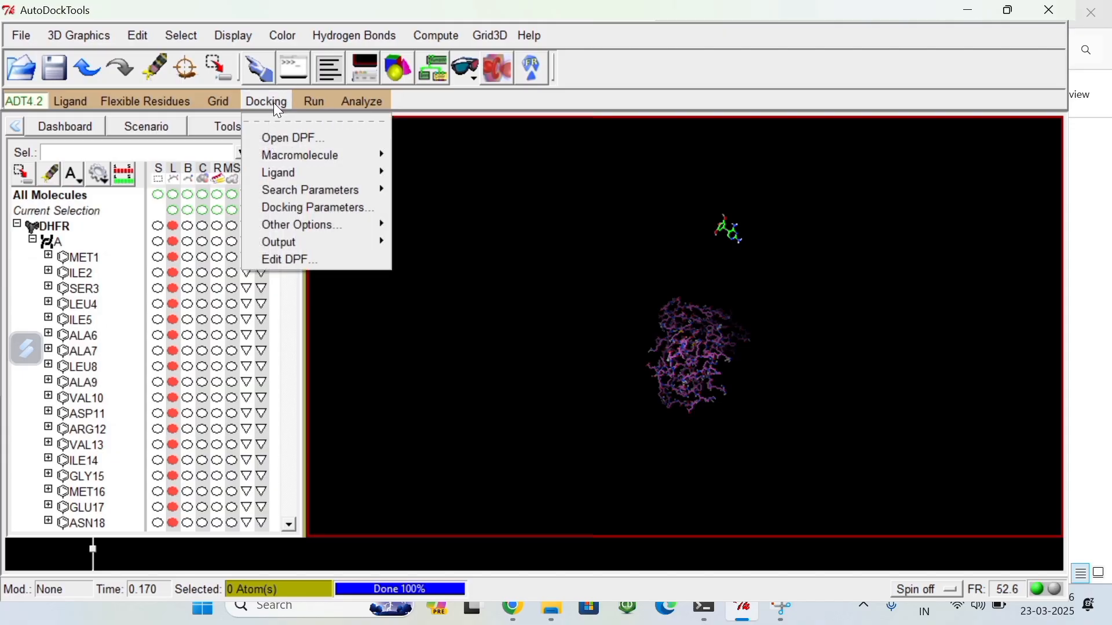
pyautogui.moveTo(303, 191)
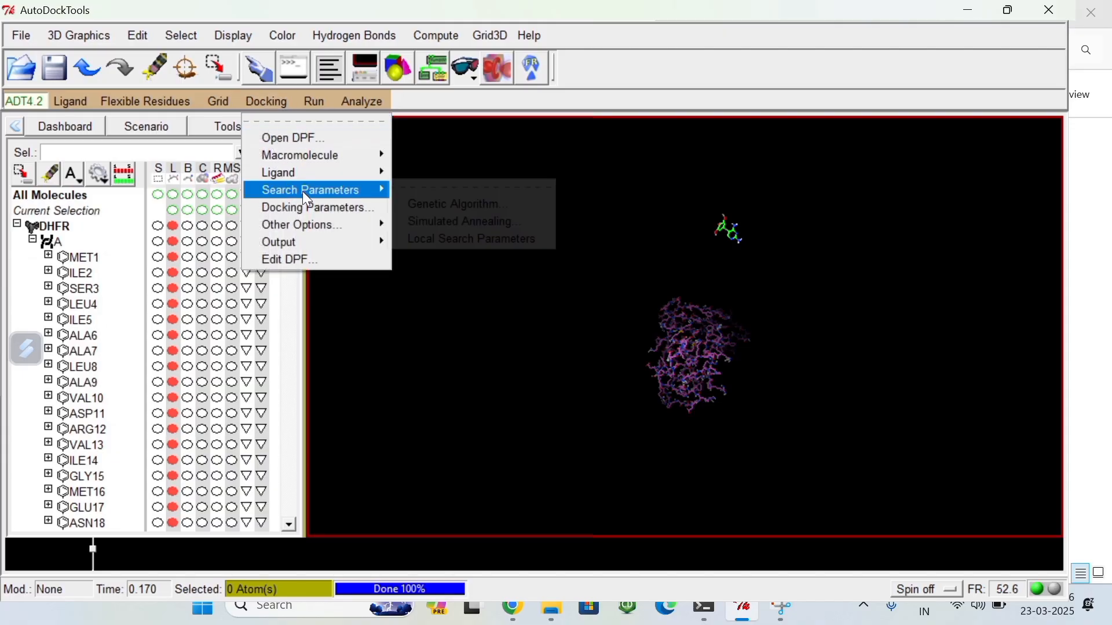
pyautogui.click(432, 206)
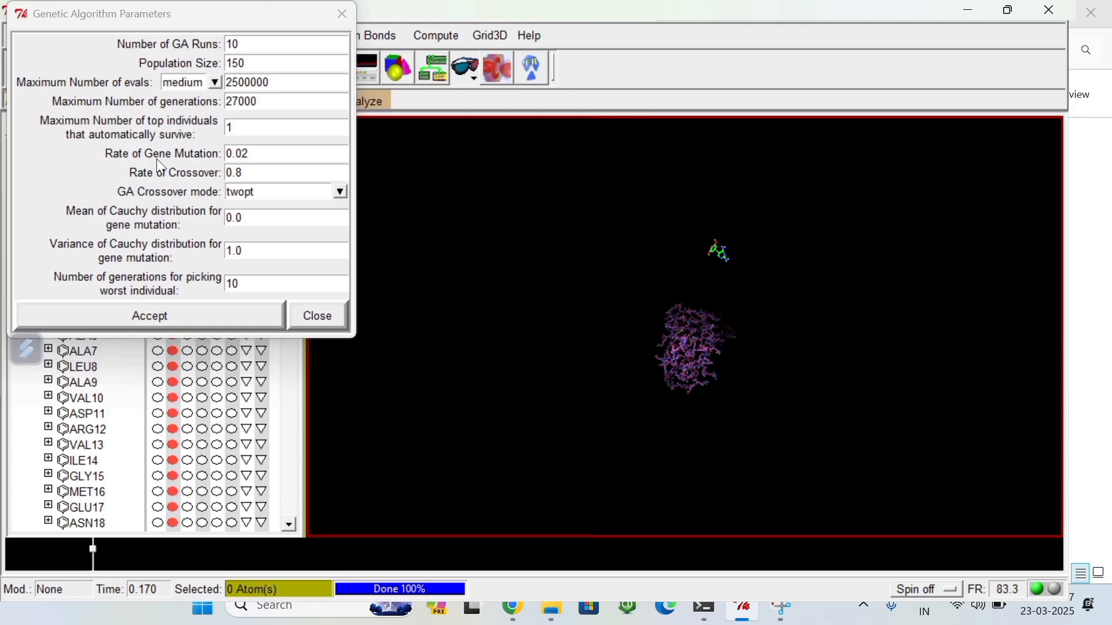
pyautogui.click(151, 324)
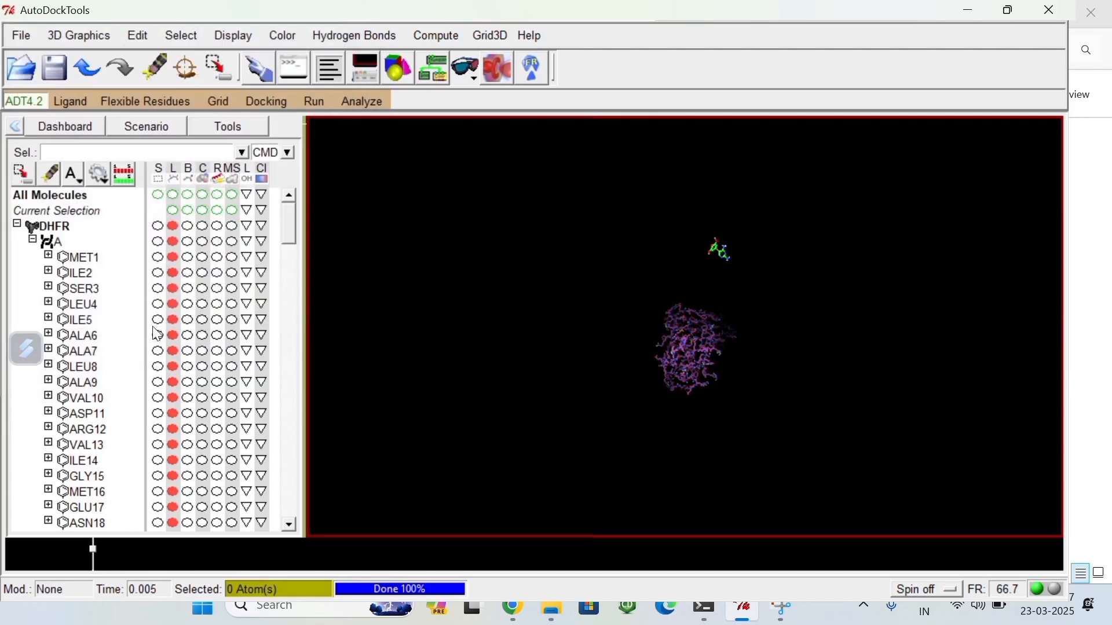
# Step: Output the Lamarckian GA (4.2) docking parameter file as DHFR.dpf in the Molecular Docking folder on drive D
pyautogui.moveTo(684, 339); pyautogui.dragTo(394, 302)
pyautogui.click(268, 102)
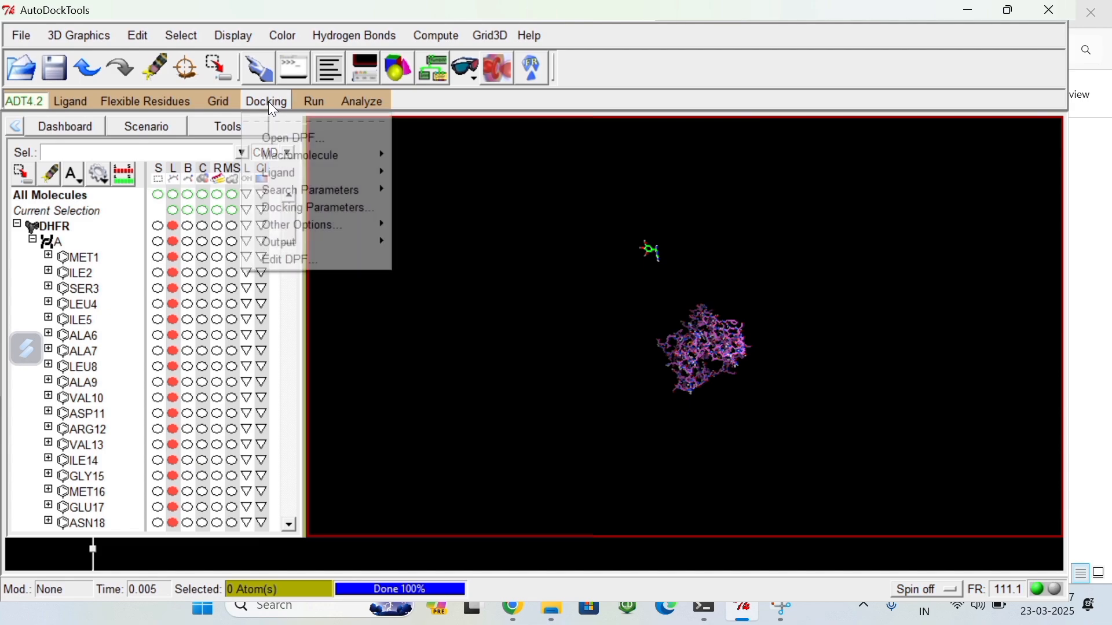
pyautogui.moveTo(322, 176)
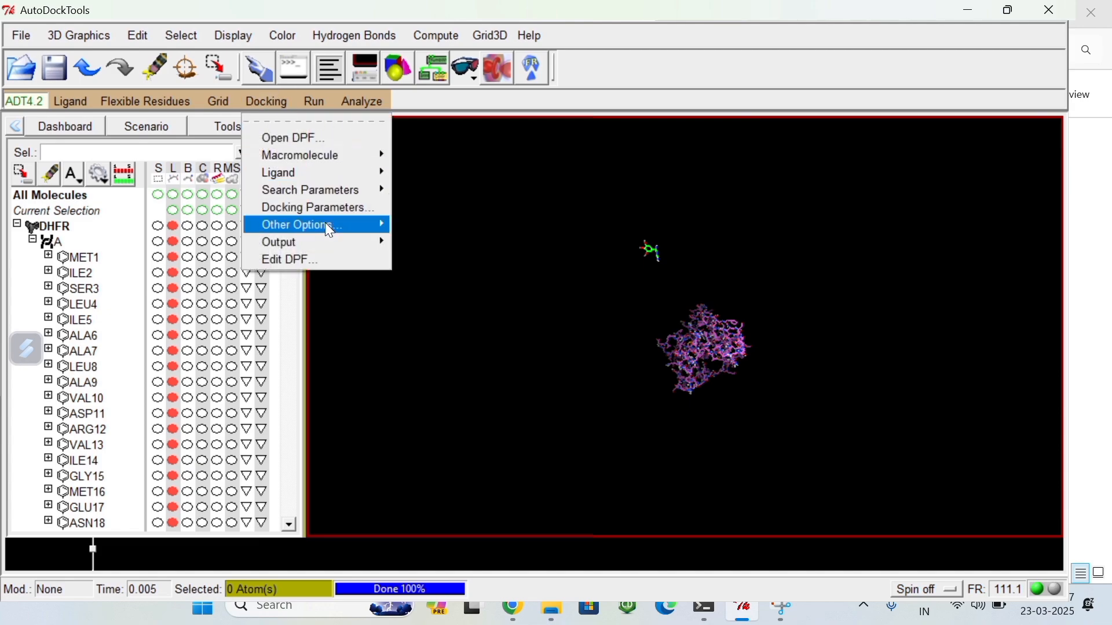
pyautogui.moveTo(307, 242)
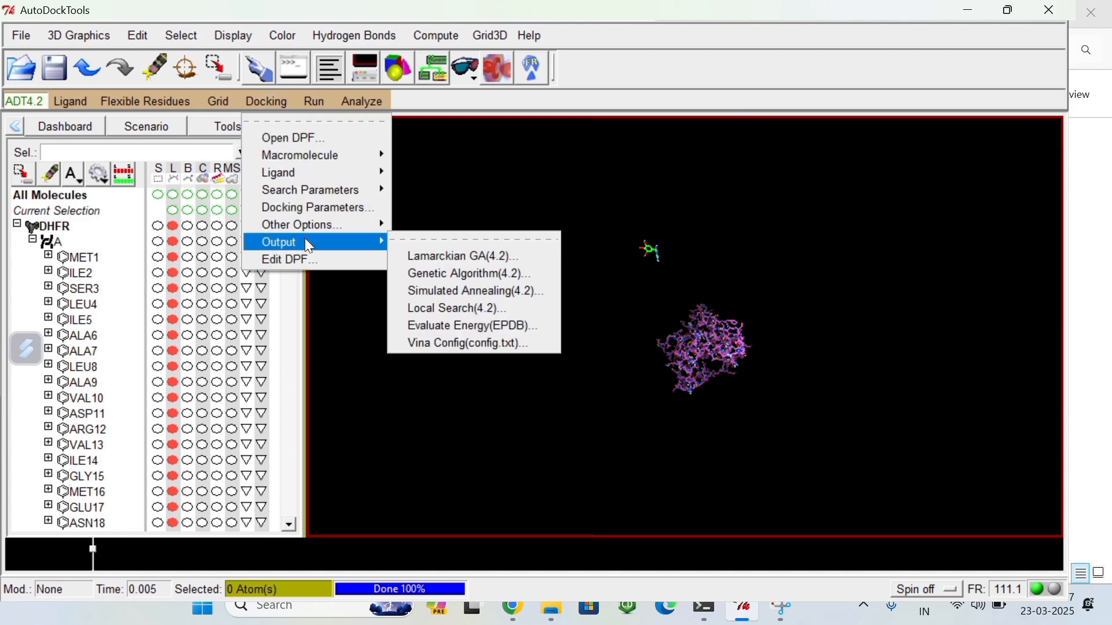
pyautogui.click(449, 260)
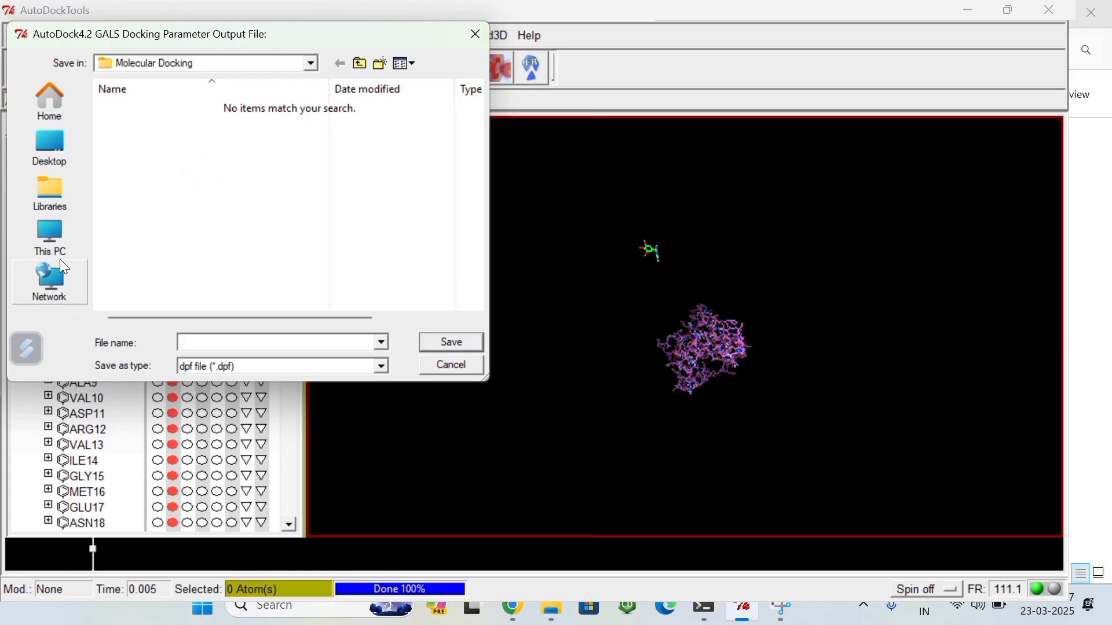
pyautogui.click(58, 243)
pyautogui.doubleClick(200, 181)
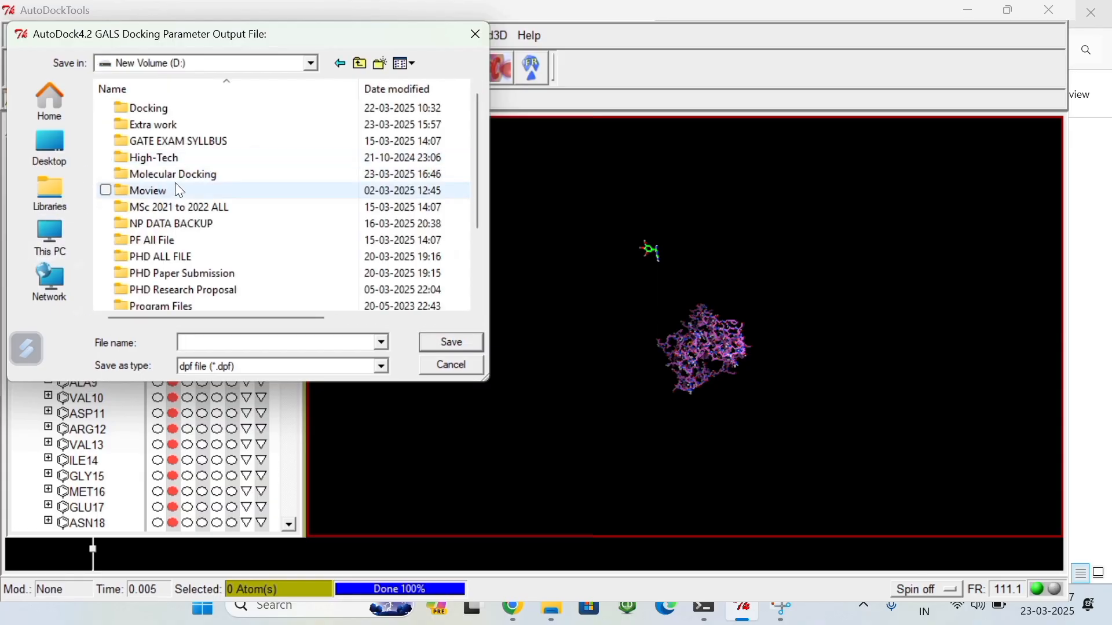
pyautogui.doubleClick(197, 173)
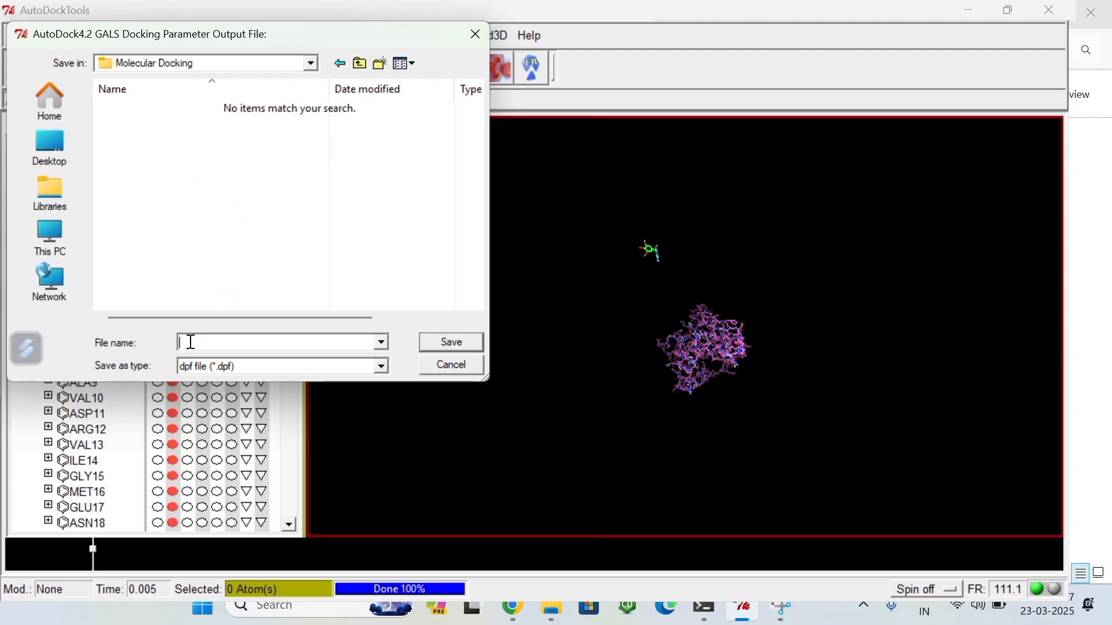
pyautogui.write('DH')
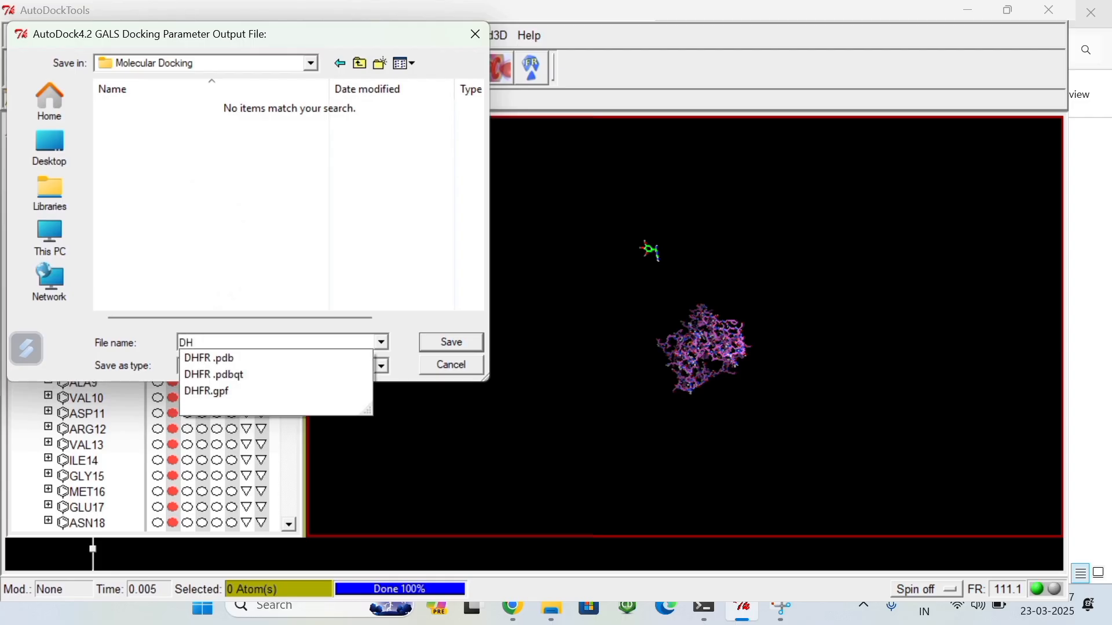
pyautogui.write('FR.')
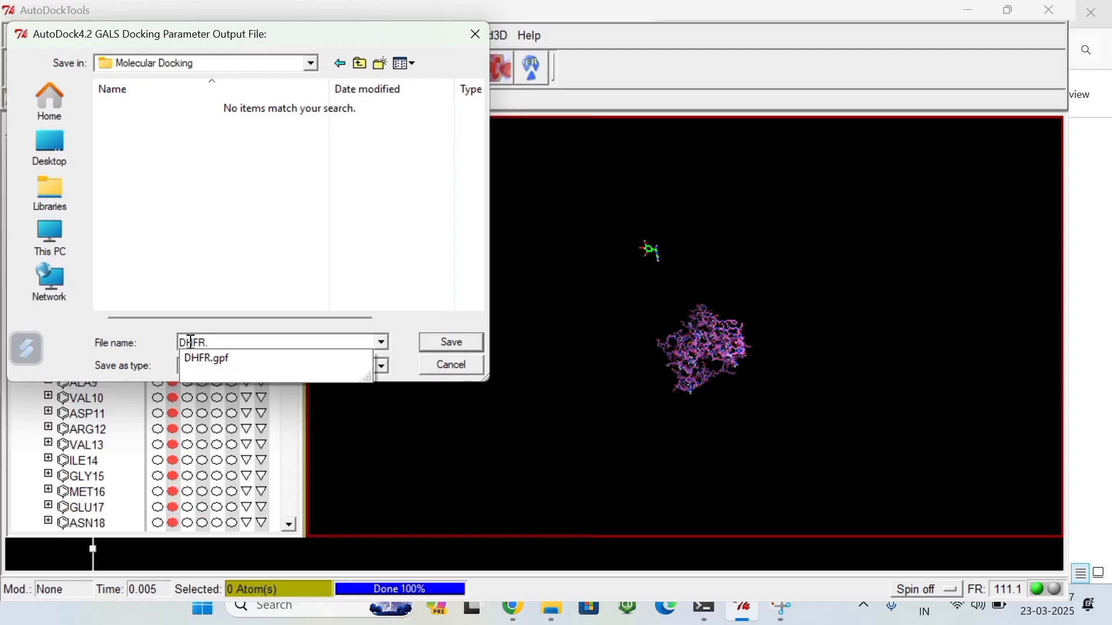
pyautogui.write('d')
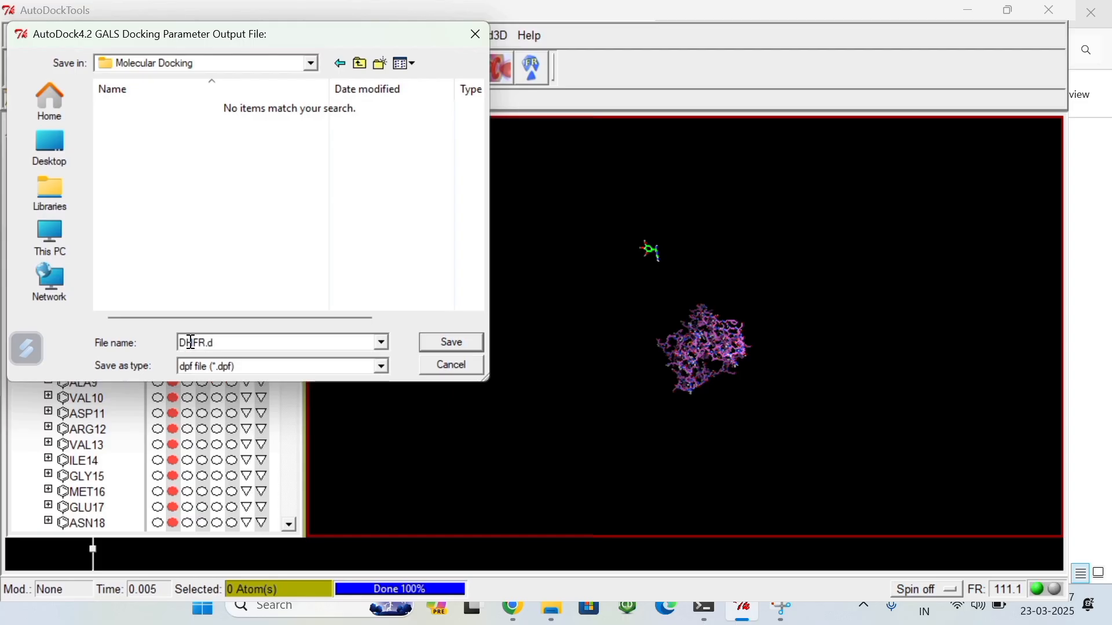
pyautogui.write('pf')
pyautogui.press('Return')
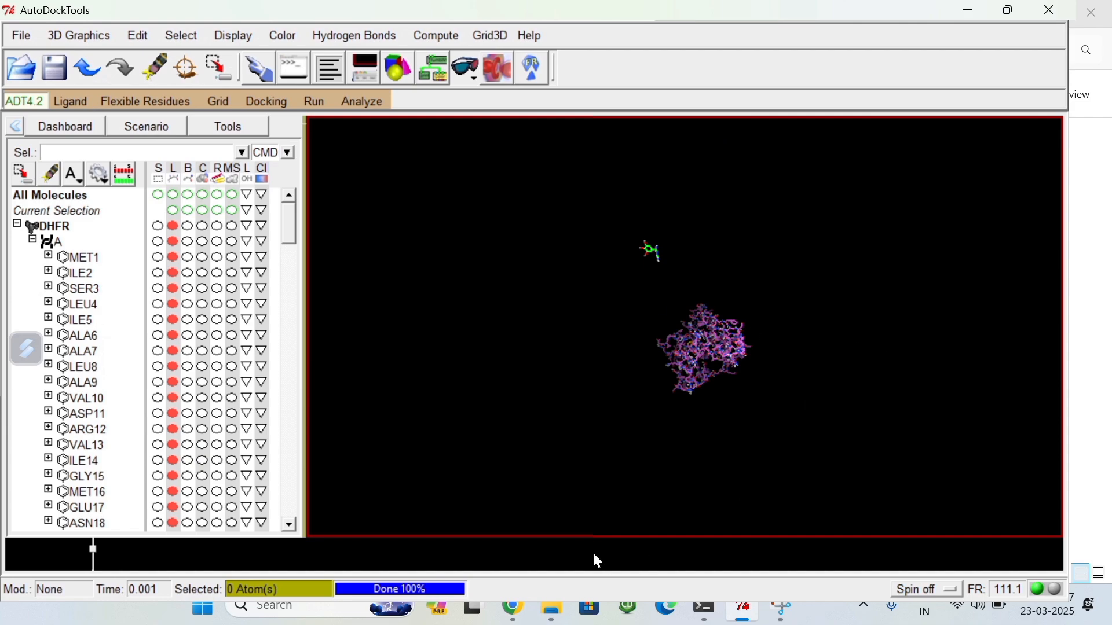
# Step: Check the Molecular Docking folder in File Explorer for the DHFR.dpf file and return to AutoDockTools
pyautogui.moveTo(551, 608)
pyautogui.click(484, 511)
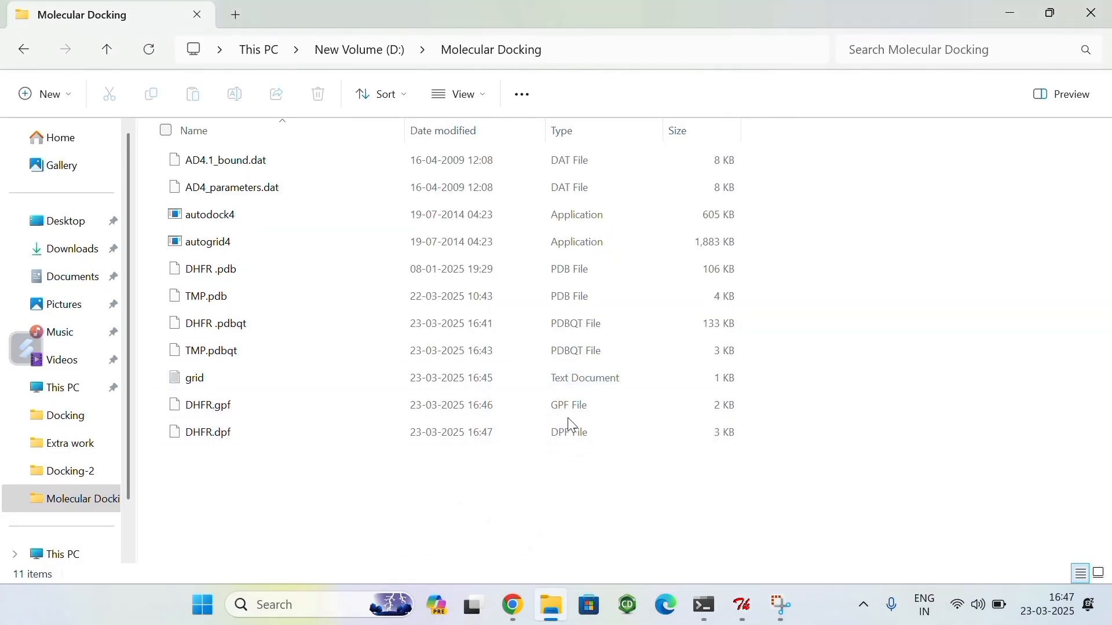
pyautogui.click(741, 605)
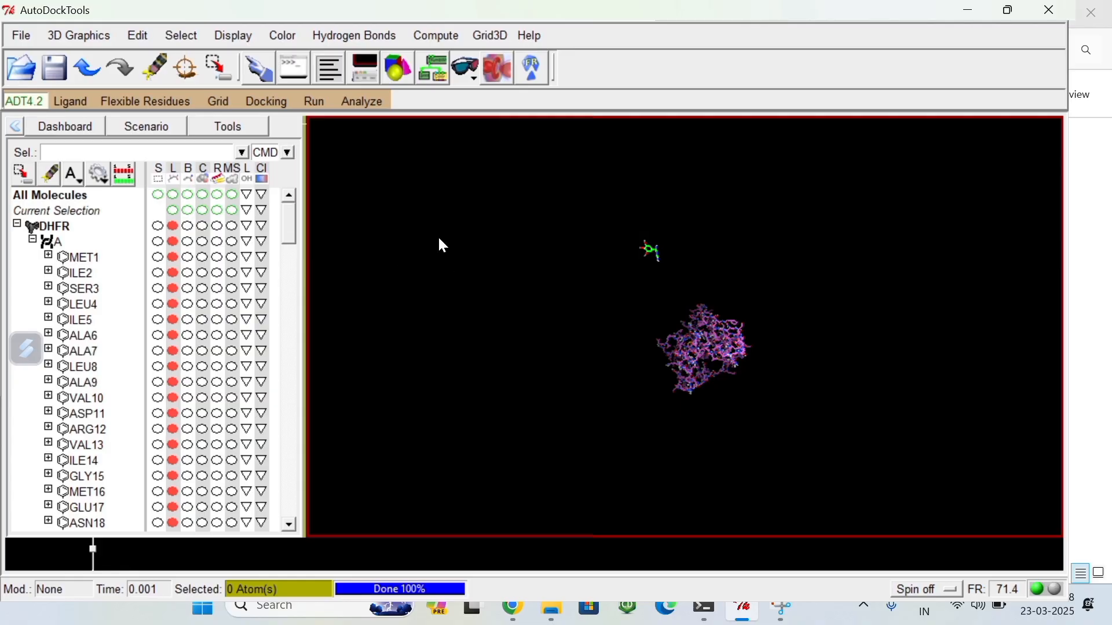
# Step: Open the Run AutoGrid settings and set the program pathname to autogrid4 in the Molecular Docking folder
pyautogui.click(316, 102)
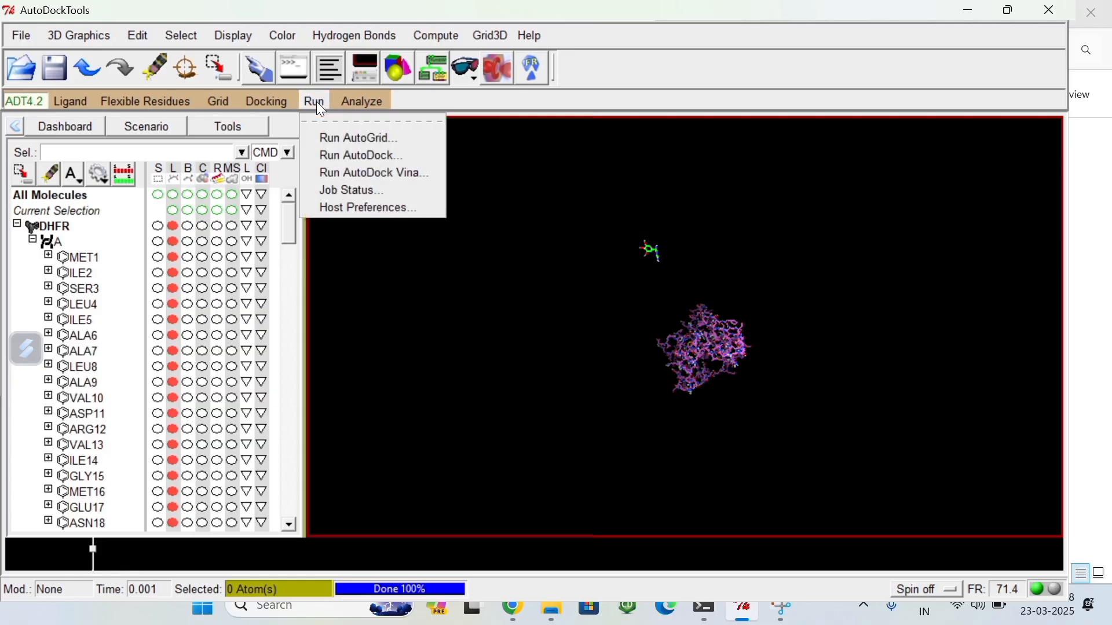
pyautogui.click(338, 138)
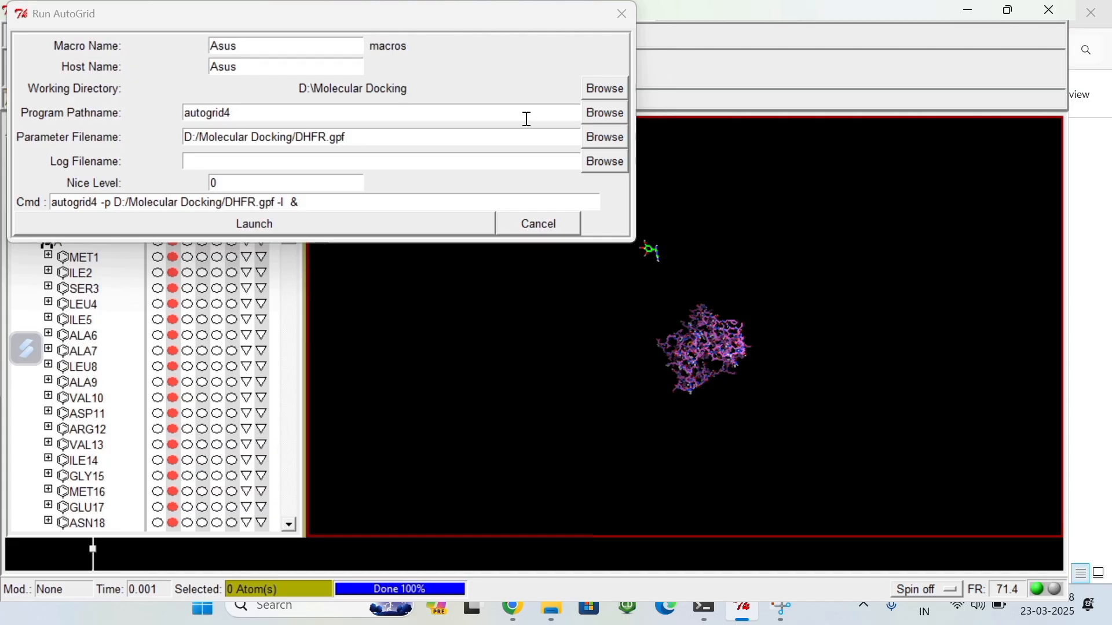
pyautogui.click(605, 113)
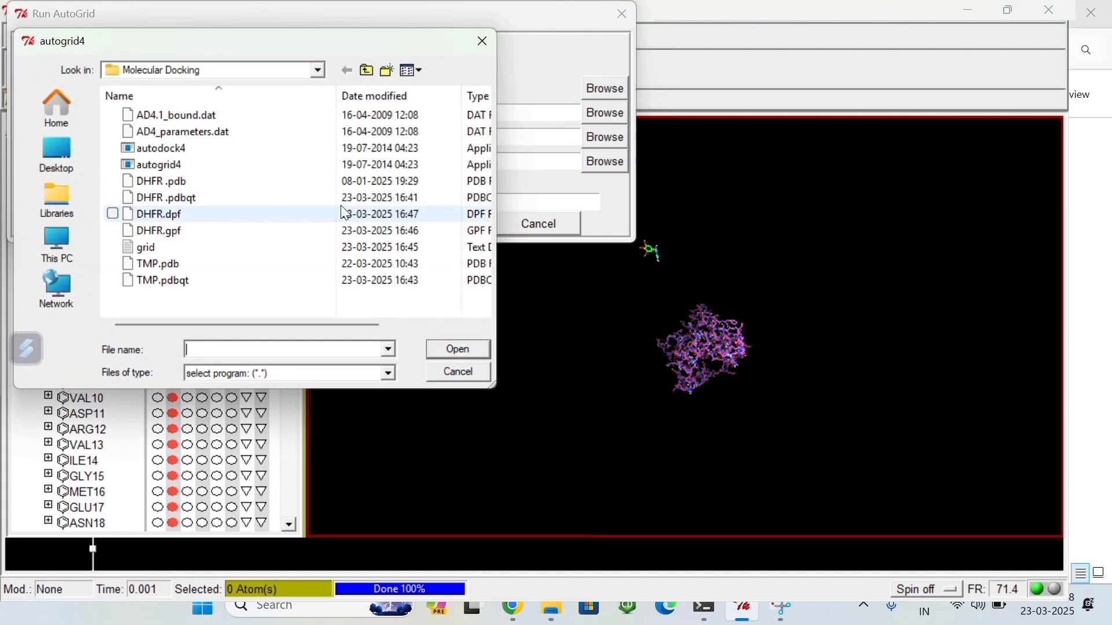
pyautogui.click(59, 247)
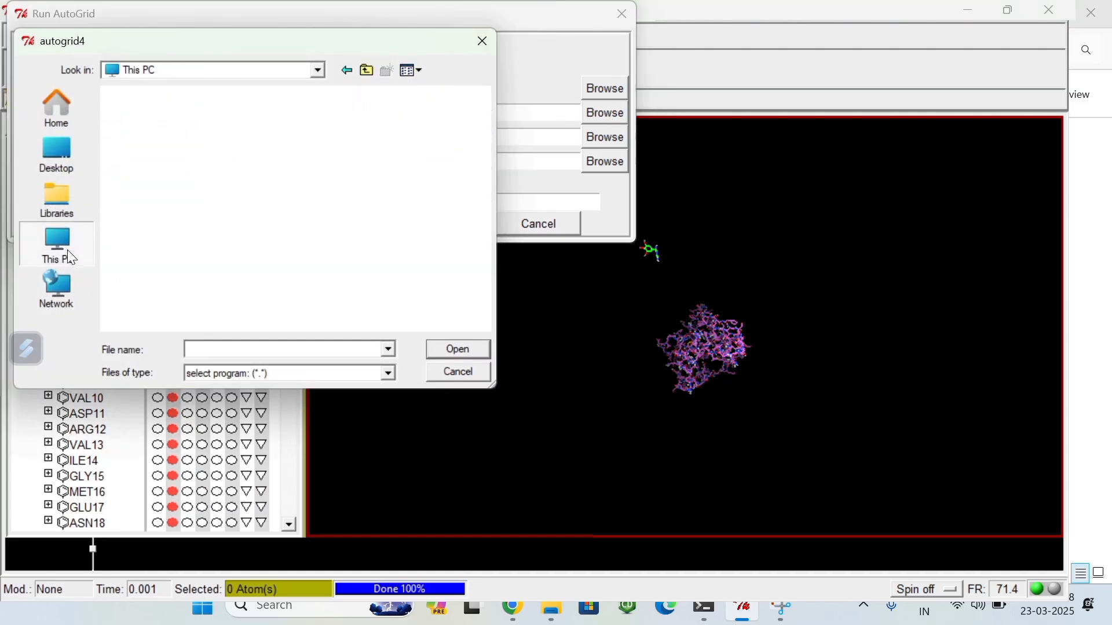
pyautogui.click(202, 188)
pyautogui.doubleClick(203, 191)
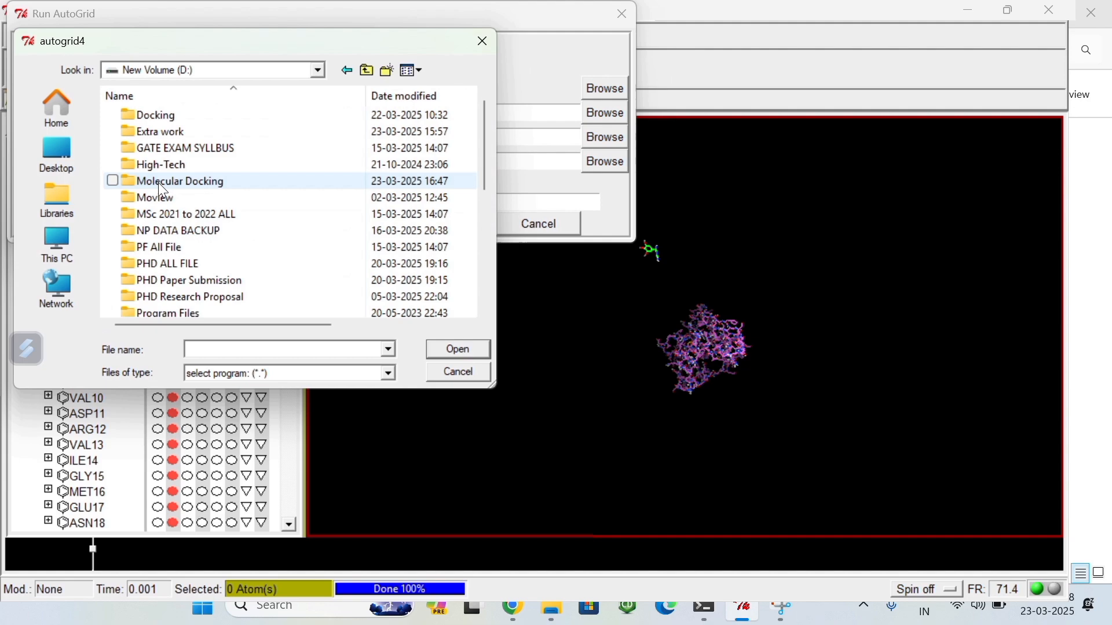
pyautogui.doubleClick(206, 183)
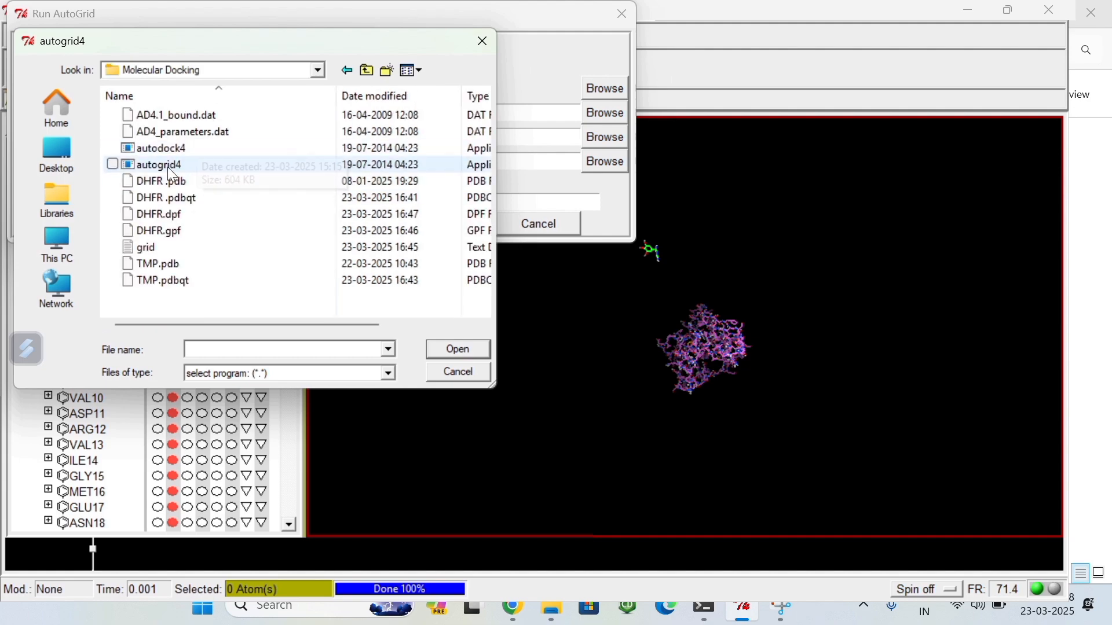
pyautogui.click(193, 168)
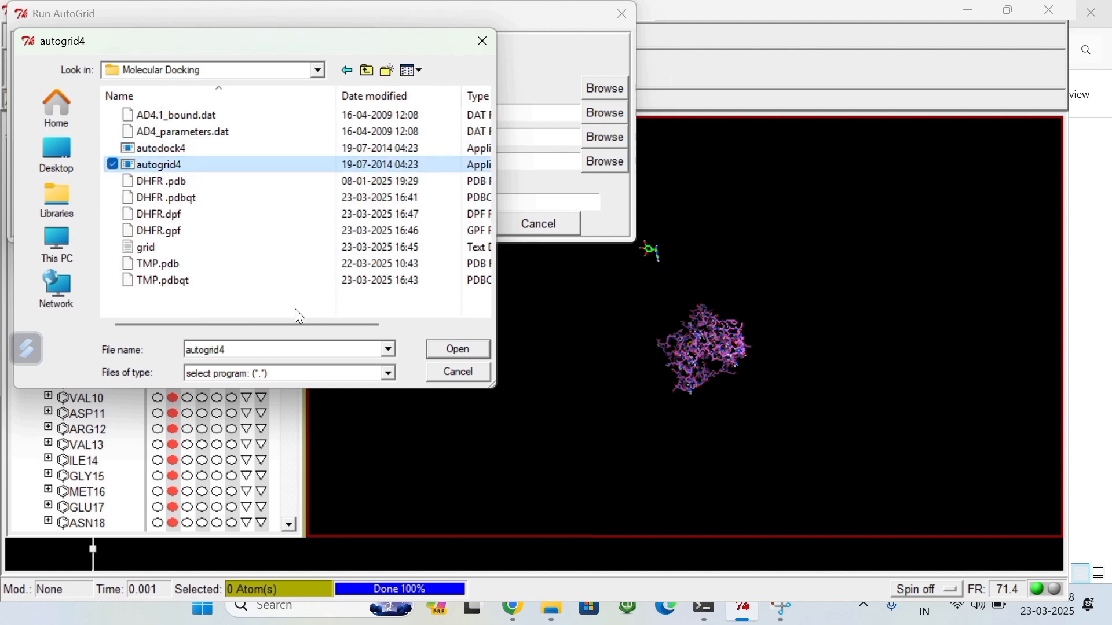
pyautogui.click(460, 350)
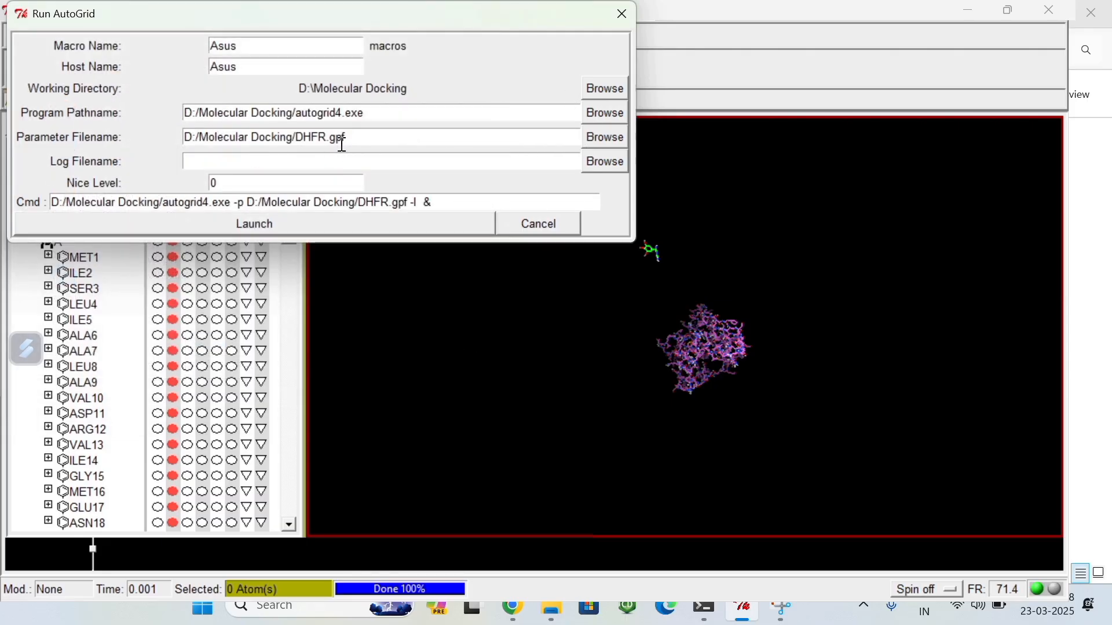
# Step: Choose DHFR.gpf as the AutoGrid parameter file and launch the AutoGrid calculation
pyautogui.click(605, 137)
pyautogui.click(193, 119)
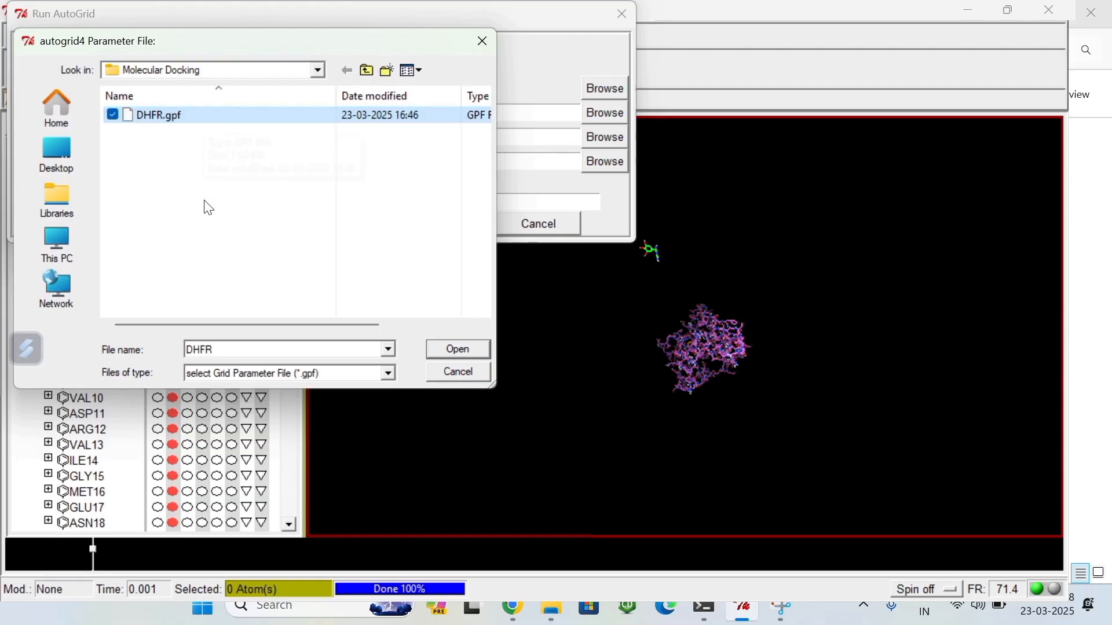
pyautogui.click(465, 348)
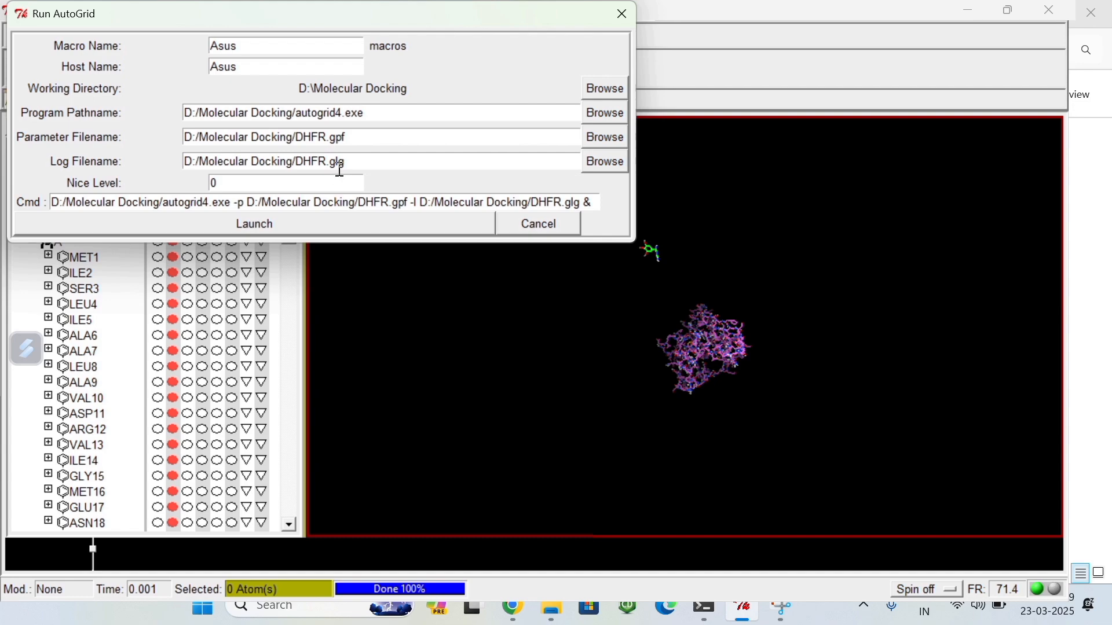
pyautogui.click(256, 226)
# Step: Open the Run AutoDock settings and set the program pathname to autodock4 in the Molecular Docking folder
pyautogui.click(744, 610)
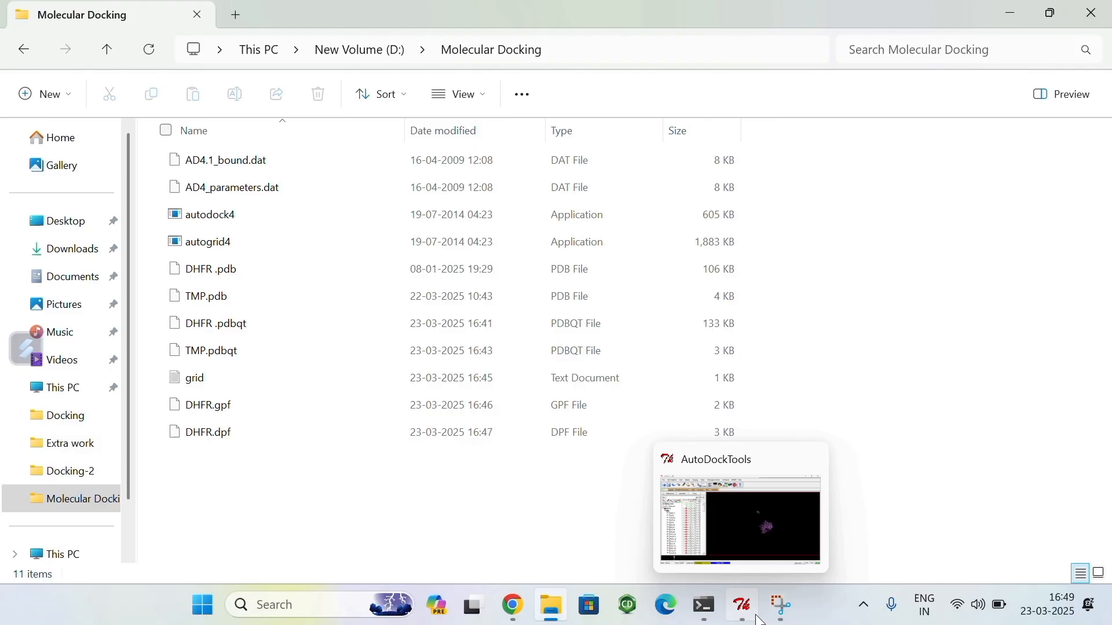
pyautogui.click(746, 614)
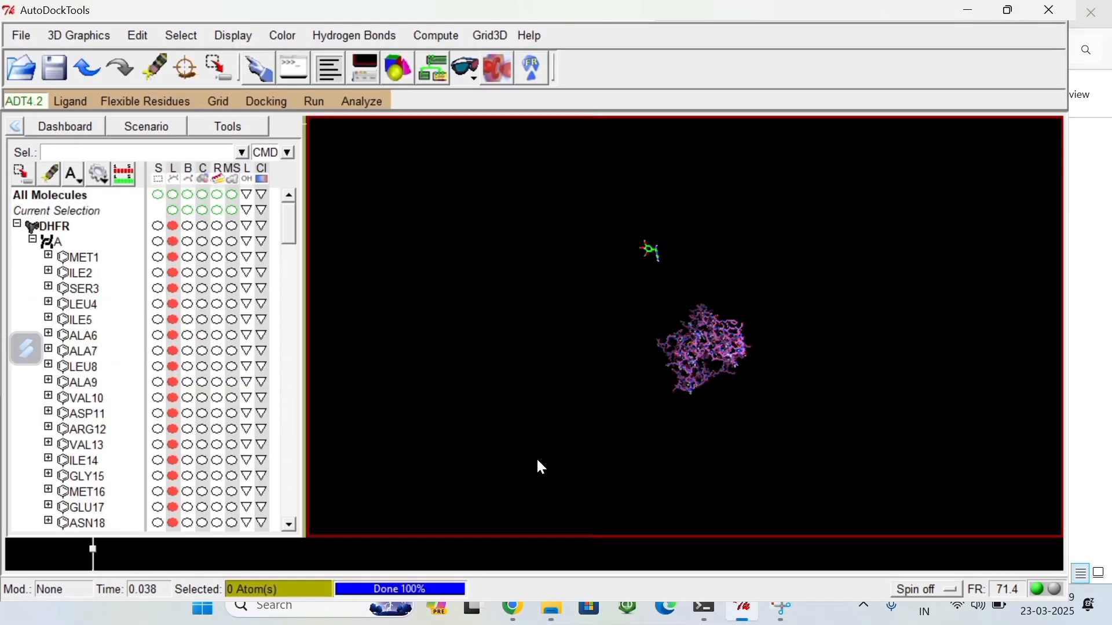
pyautogui.click(313, 109)
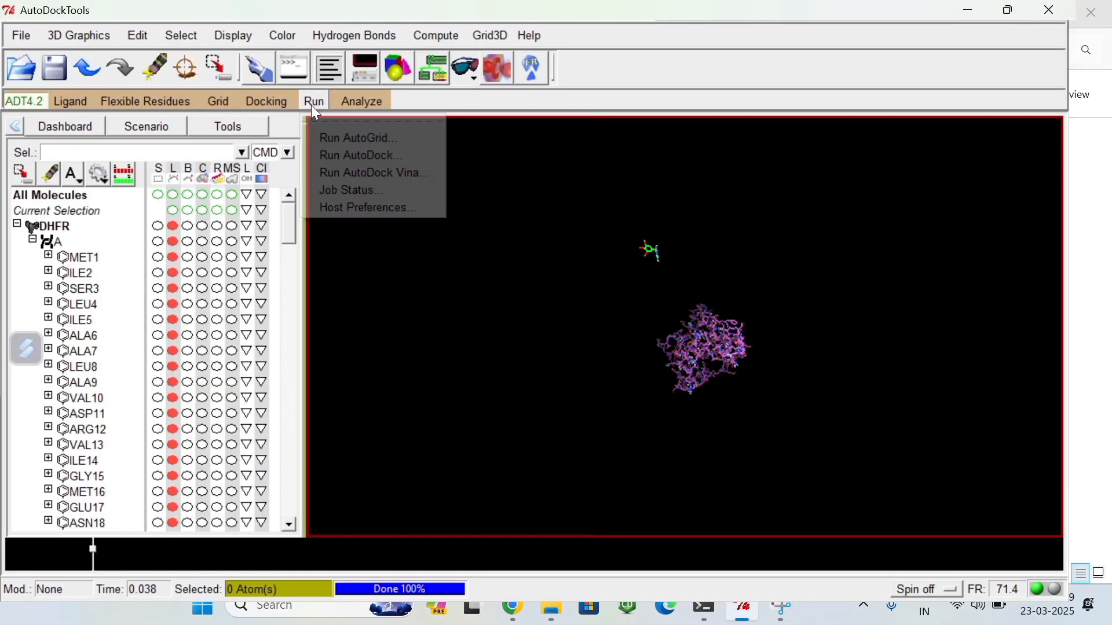
pyautogui.click(349, 154)
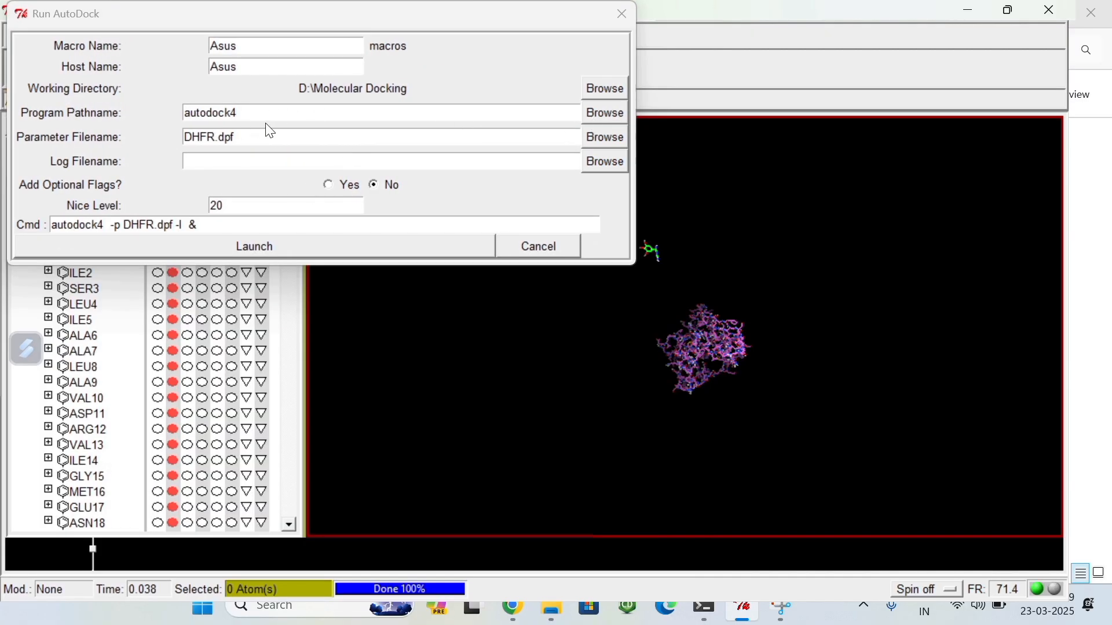
pyautogui.click(607, 114)
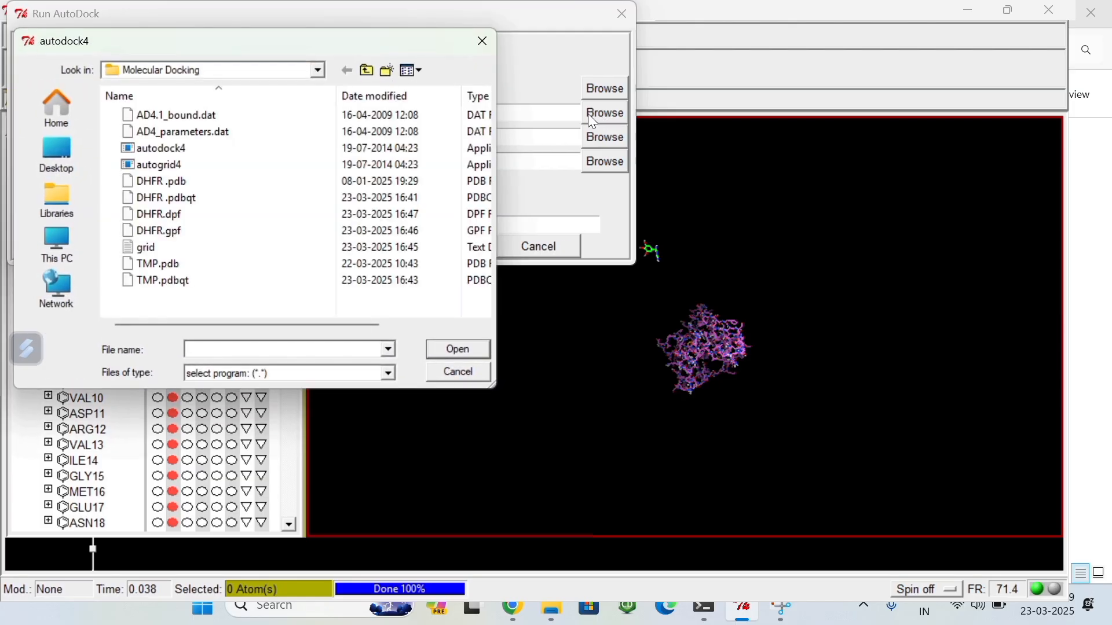
pyautogui.click(192, 148)
pyautogui.click(463, 349)
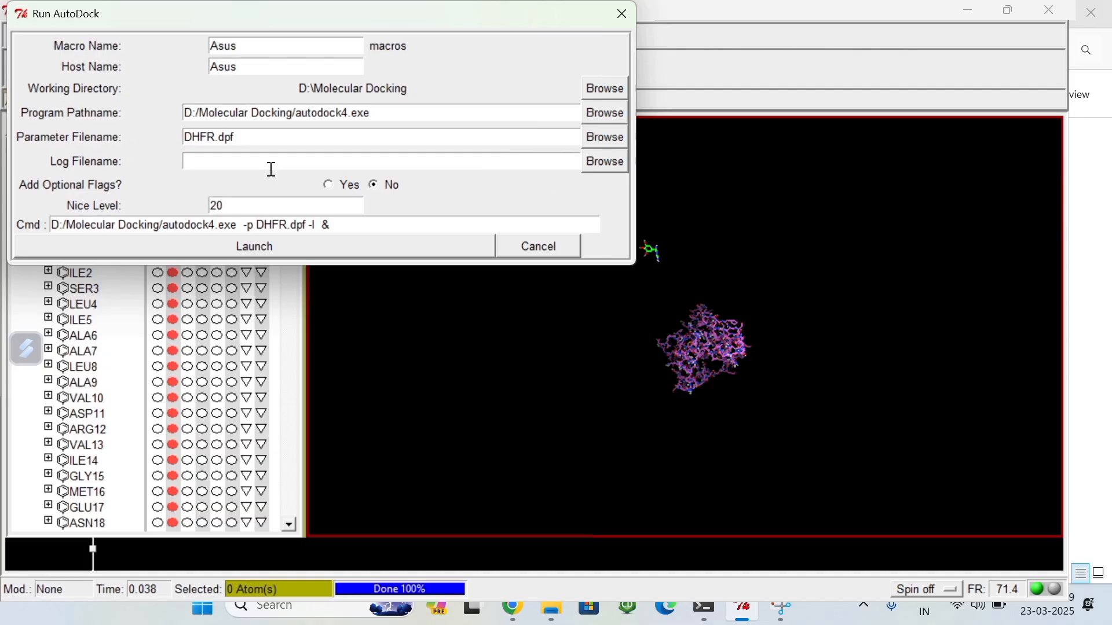
# Step: Choose DHFR.dpf as the AutoDock parameter file and launch the docking calculation
pyautogui.click(605, 139)
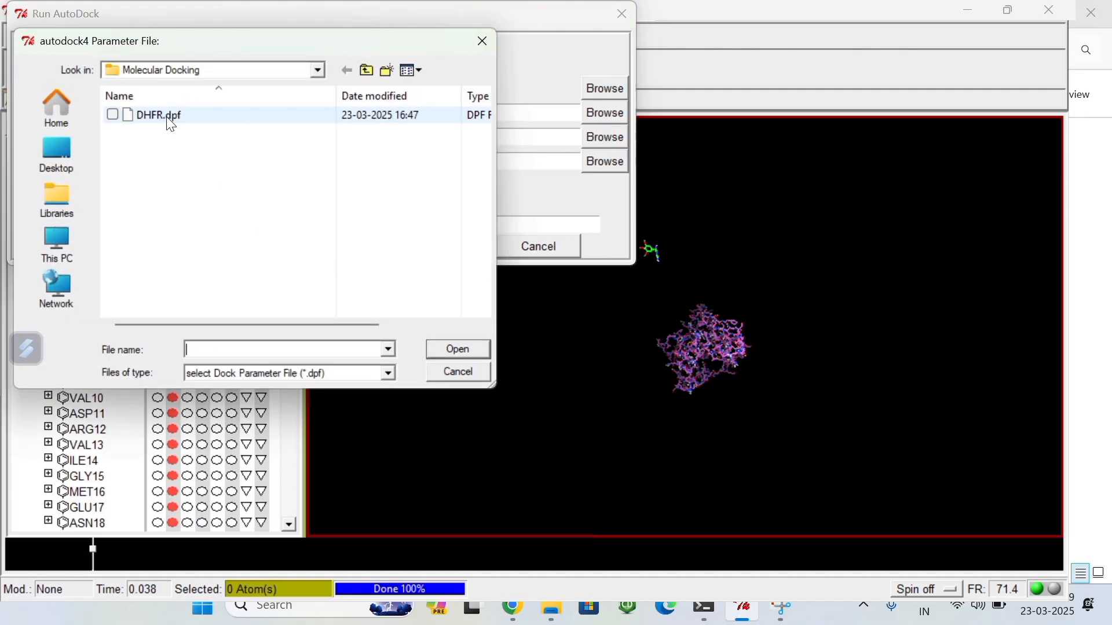
pyautogui.click(167, 117)
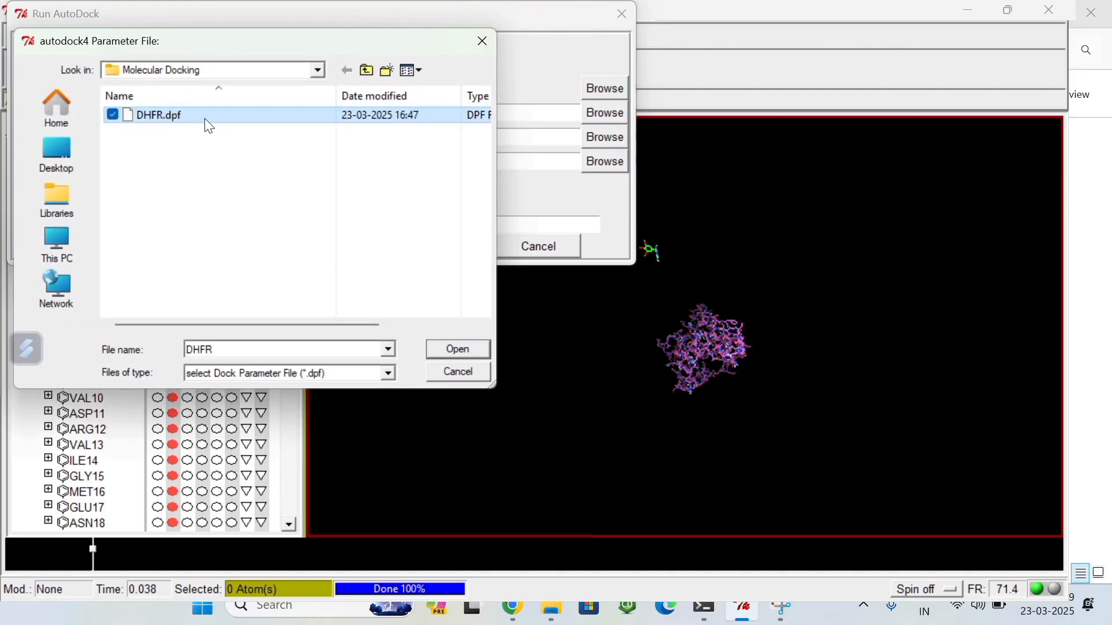
pyautogui.click(459, 351)
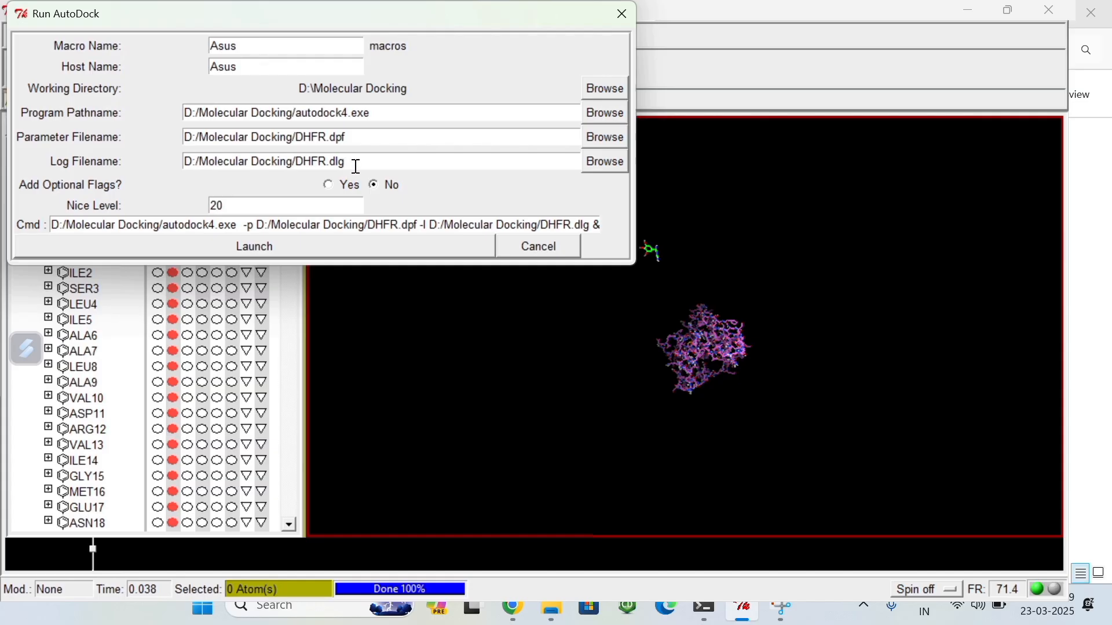
pyautogui.click(253, 250)
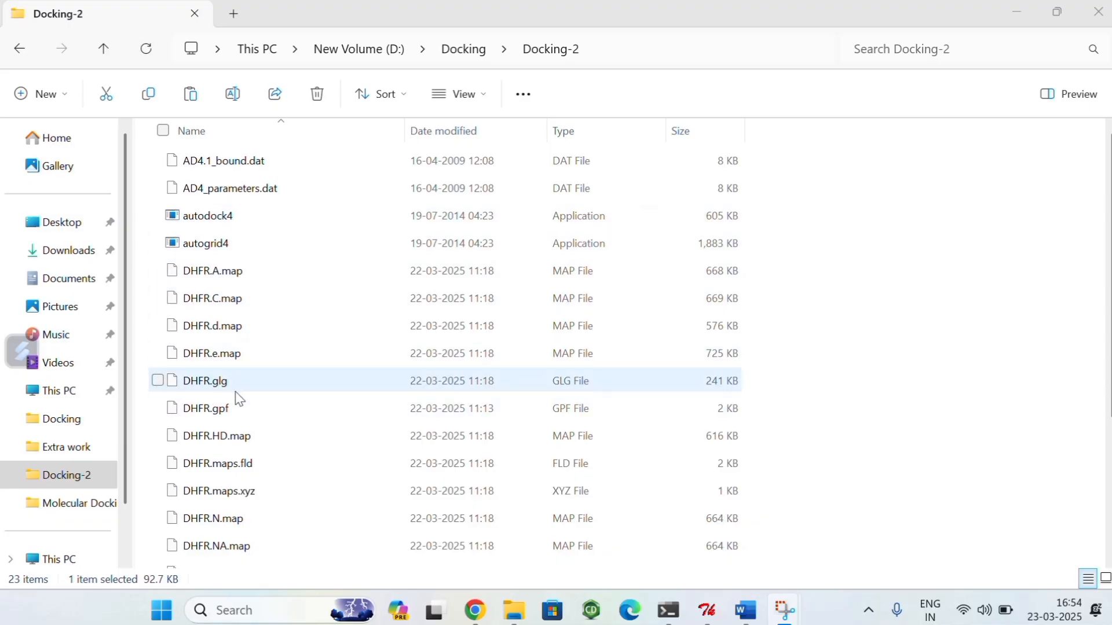
# Step: Browse the Docking-2 folder in File Explorer and open the docking log DHFRww.dlg in Word
pyautogui.scroll(-3, 243, 425)
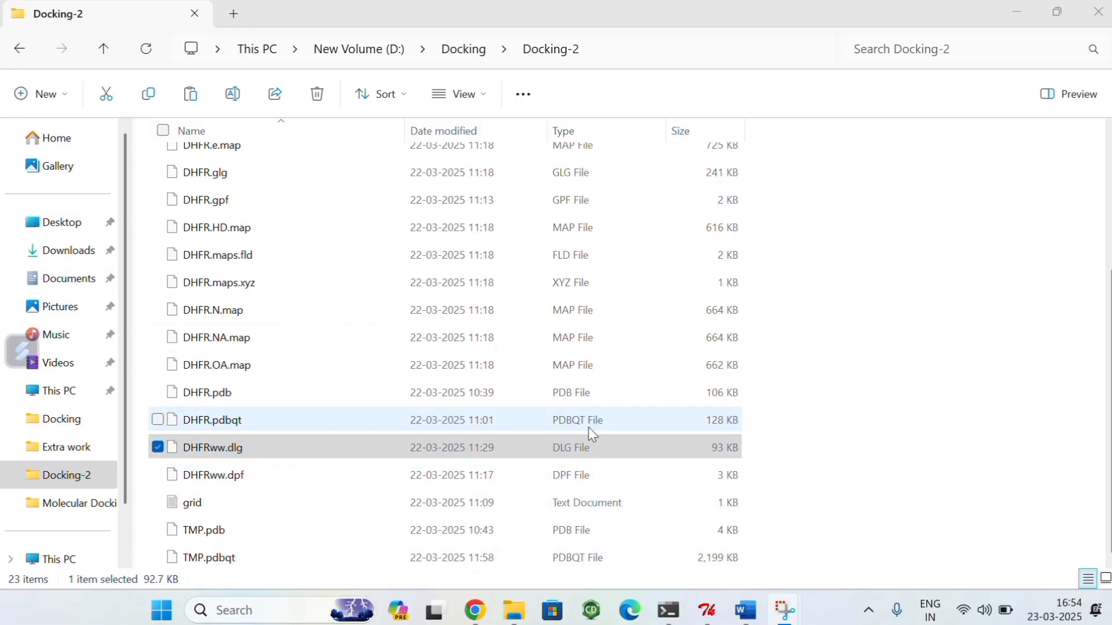
pyautogui.scroll(3, 589, 428)
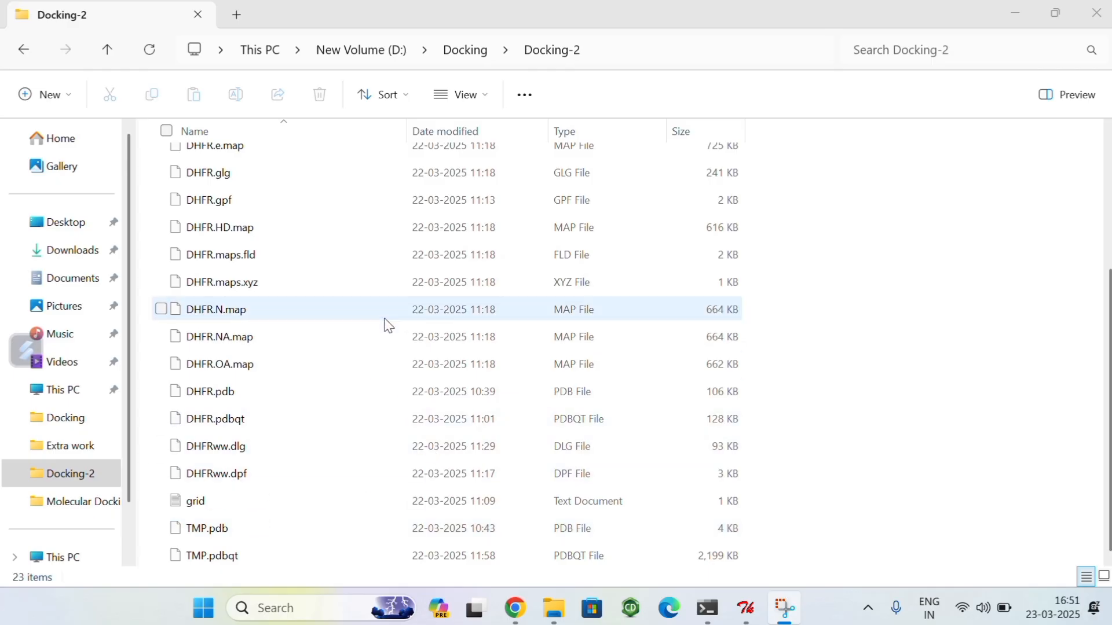
pyautogui.click(443, 475)
pyautogui.click(267, 453)
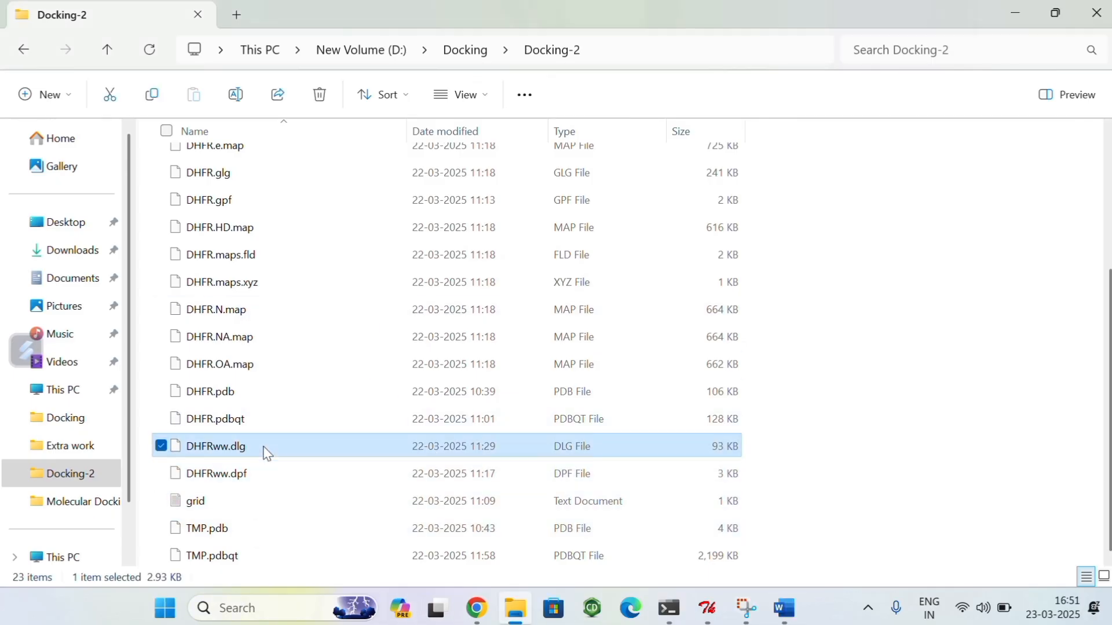
pyautogui.doubleClick(267, 453)
pyautogui.click(435, 419)
pyautogui.click(643, 561)
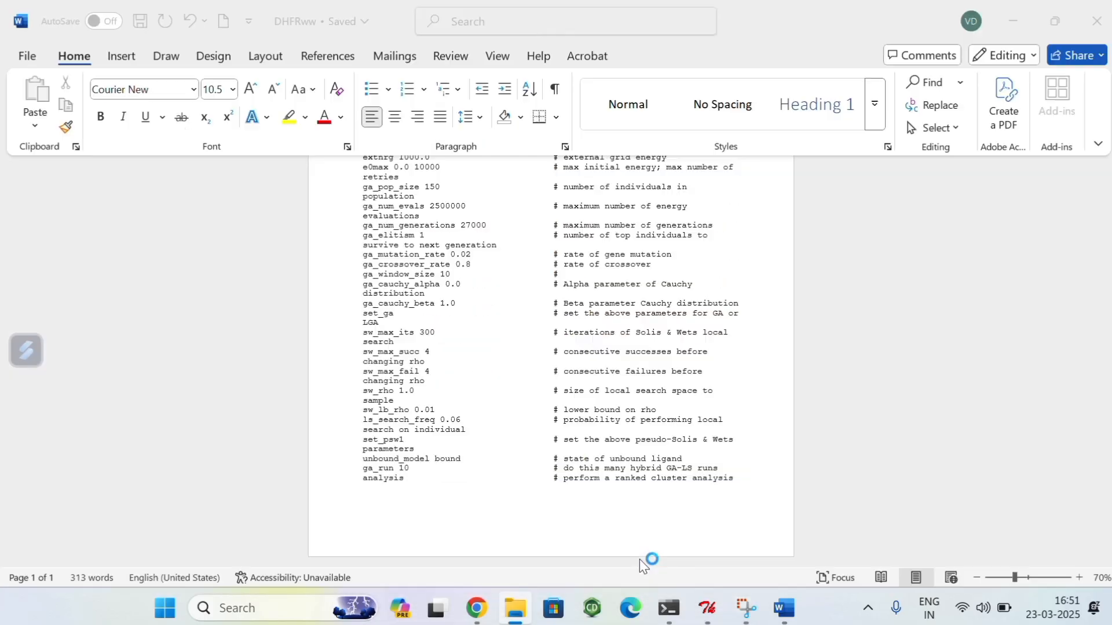
# Step: Examine the cluster analysis in the DHFRww docking log, including the clustering histogram, RMSD table and binding energies
pyautogui.scroll(-3, 704, 434)
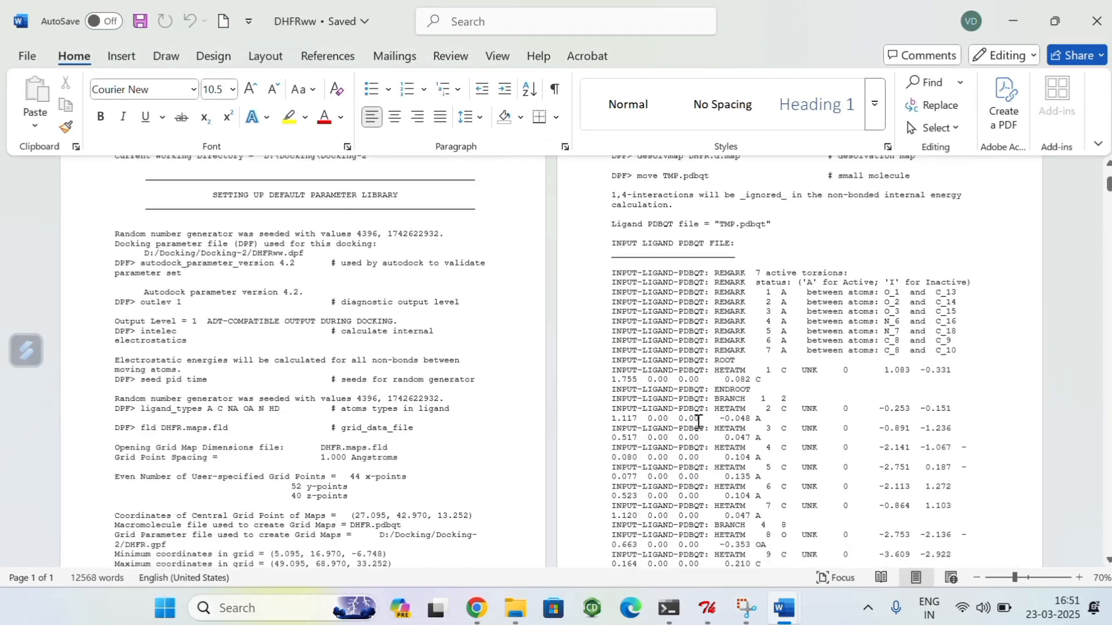
pyautogui.scroll(-3, 698, 422)
pyautogui.moveTo(1108, 185); pyautogui.dragTo(1094, 440)
pyautogui.scroll(-3, 176, 450)
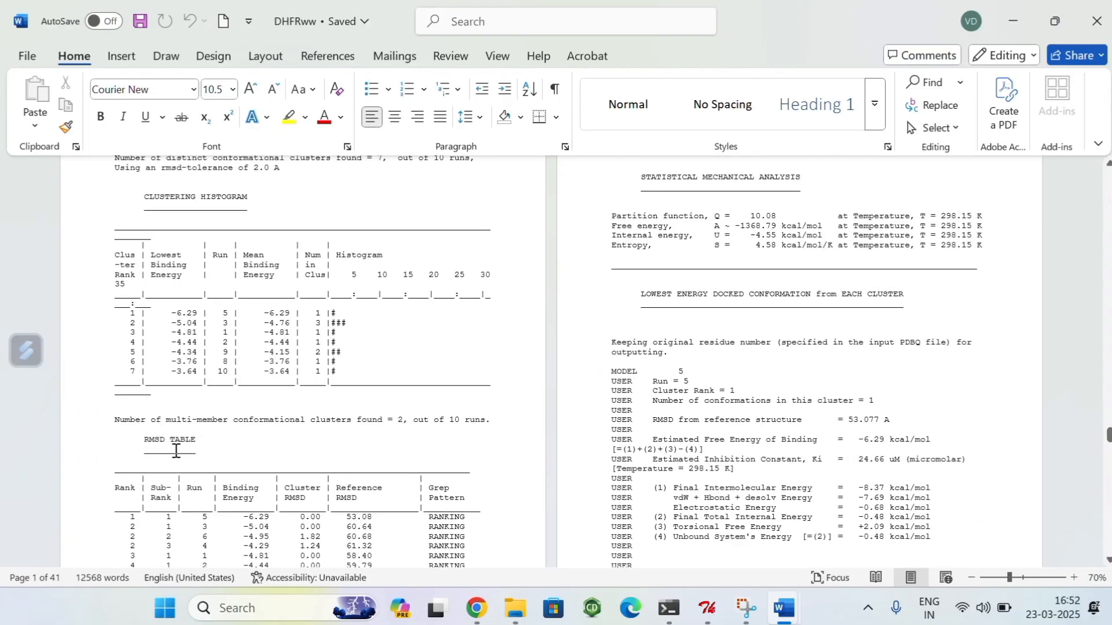
pyautogui.scroll(-2, 172, 451)
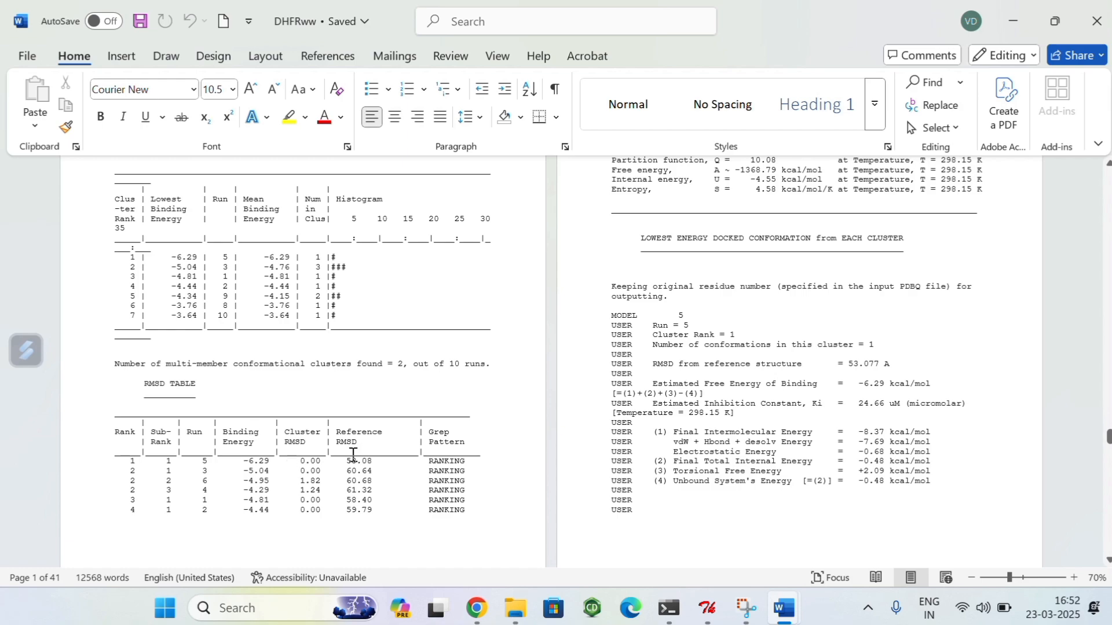
pyautogui.scroll(-1, 229, 461)
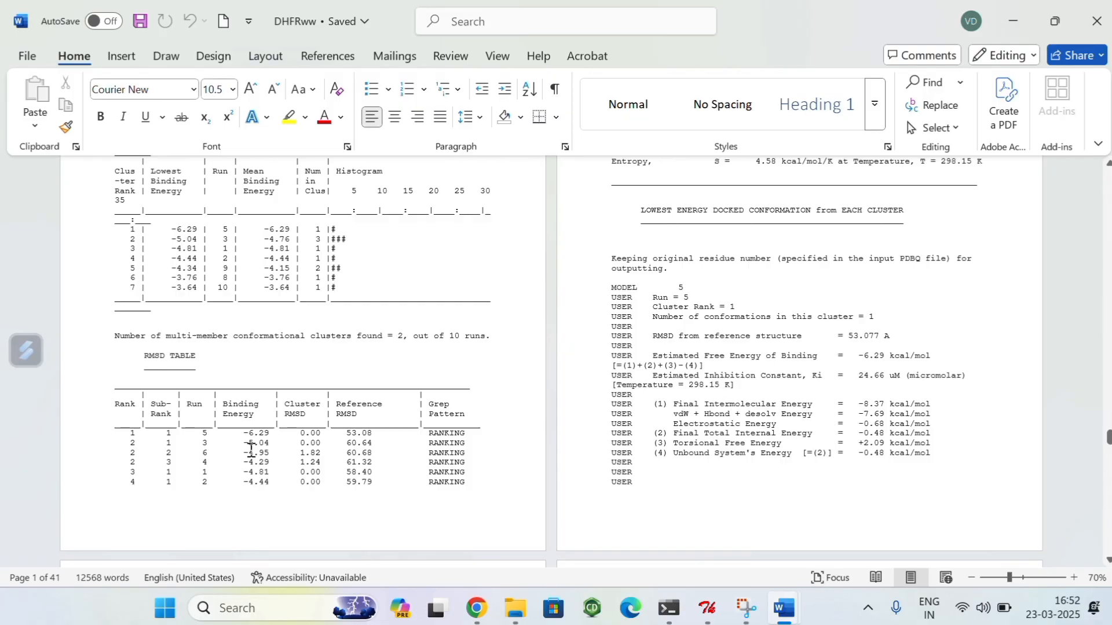
pyautogui.scroll(4, 265, 437)
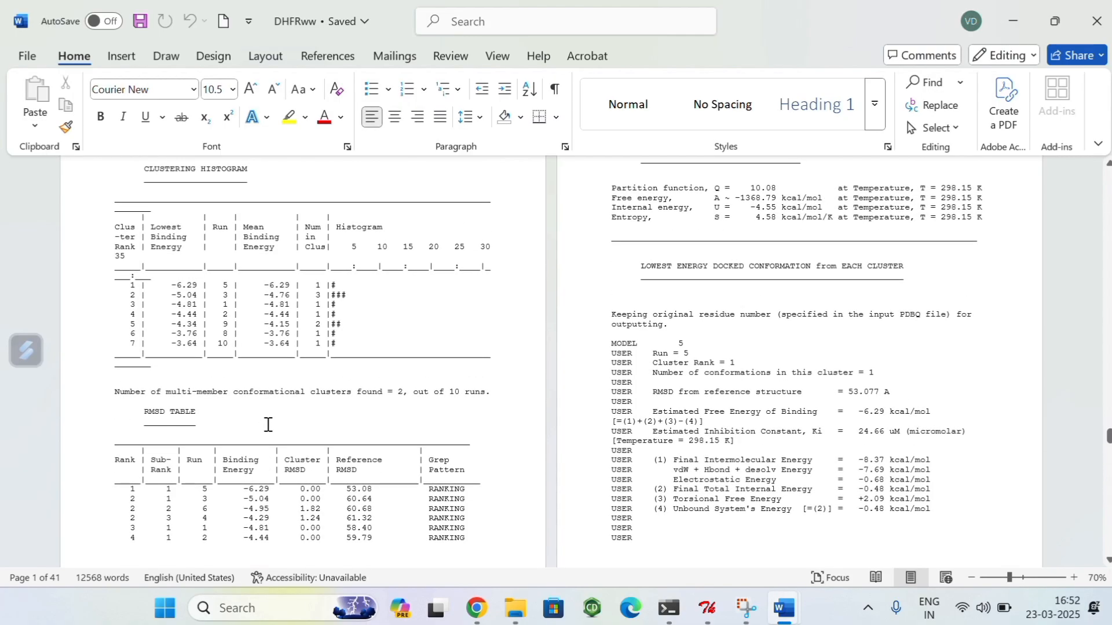
pyautogui.scroll(3, 269, 423)
pyautogui.scroll(5, 271, 418)
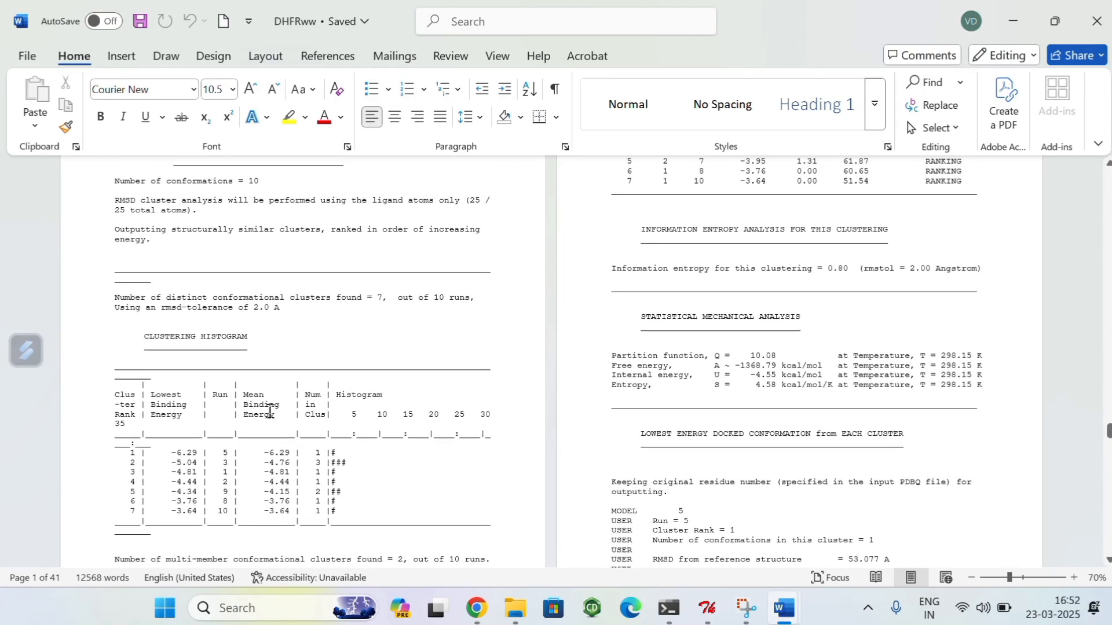
pyautogui.scroll(8, 562, 458)
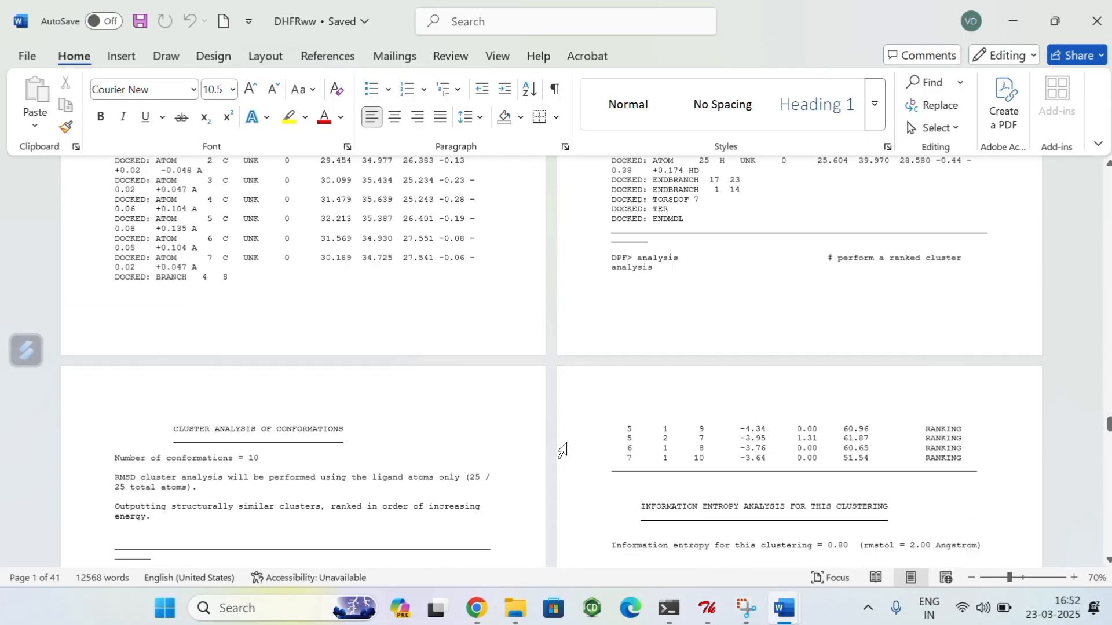
# Step: Check the Docking-2 folder in File Explorer and return to the DHFRww docking log in Word
pyautogui.moveTo(517, 620)
pyautogui.click(474, 546)
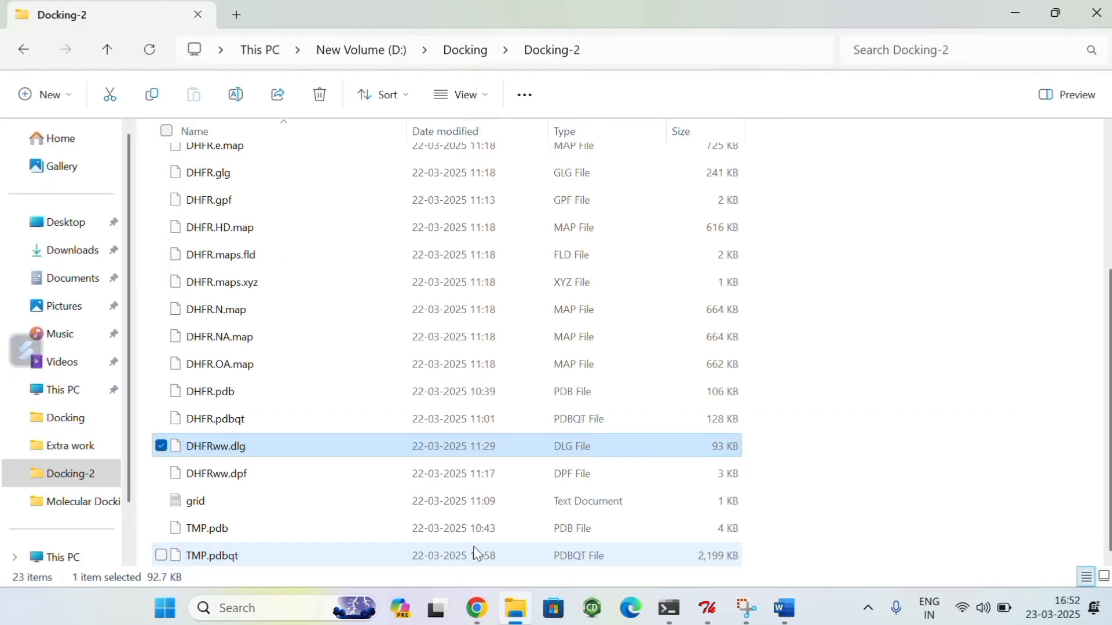
pyautogui.moveTo(782, 609)
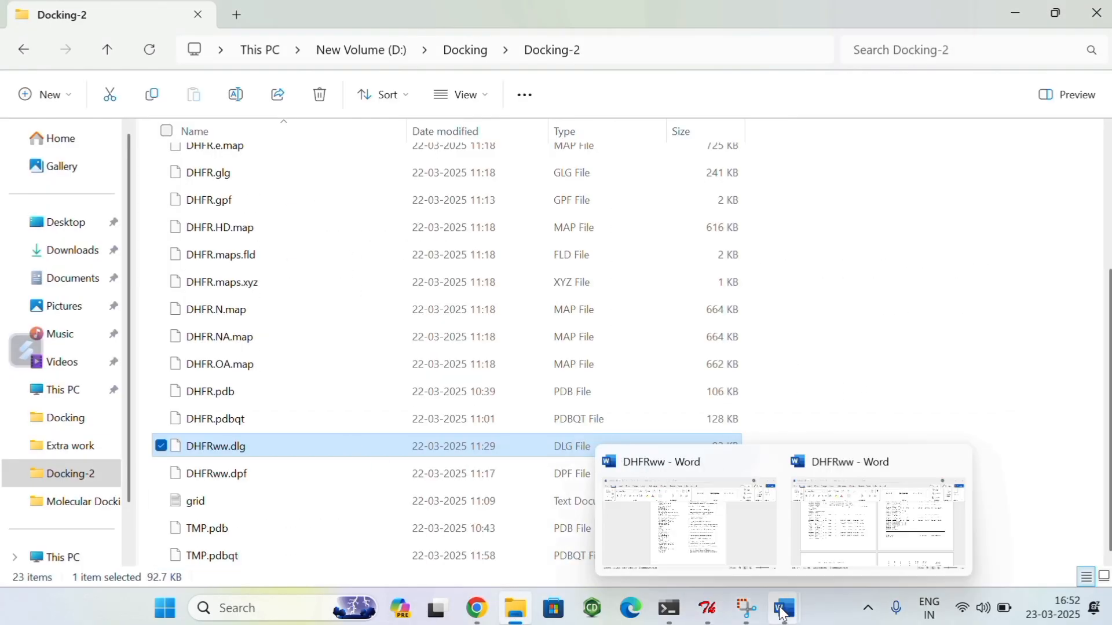
pyautogui.click(823, 527)
pyautogui.scroll(2, 608, 512)
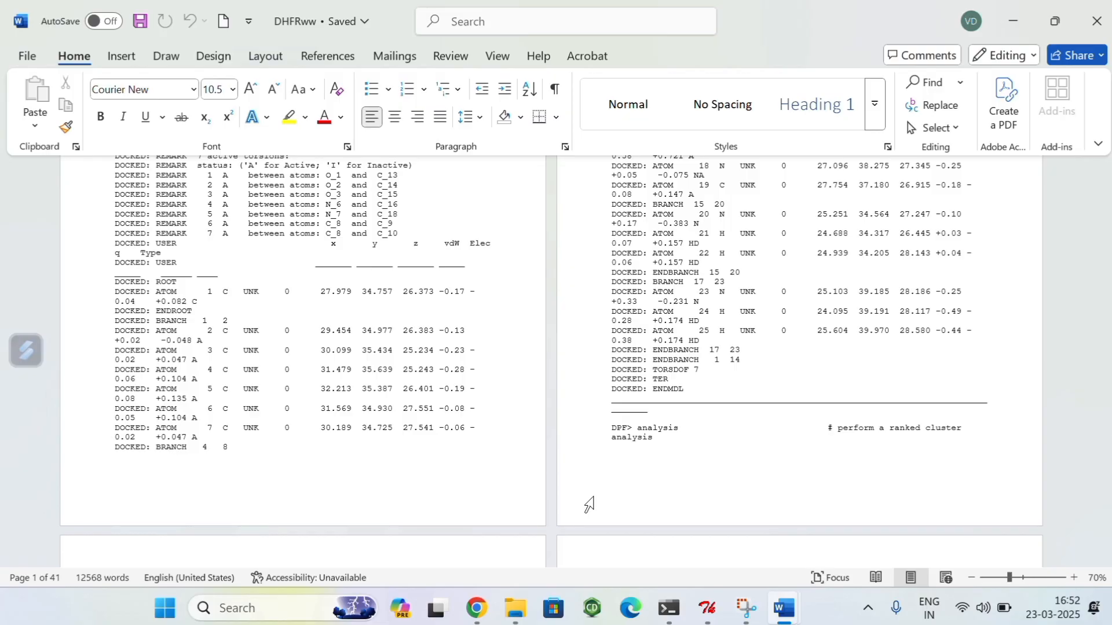
# Step: Switch to AutoDockTools to review the available run commands and return to the Docking-2 folder in File Explorer
pyautogui.hotkey('alt', 'Tab')
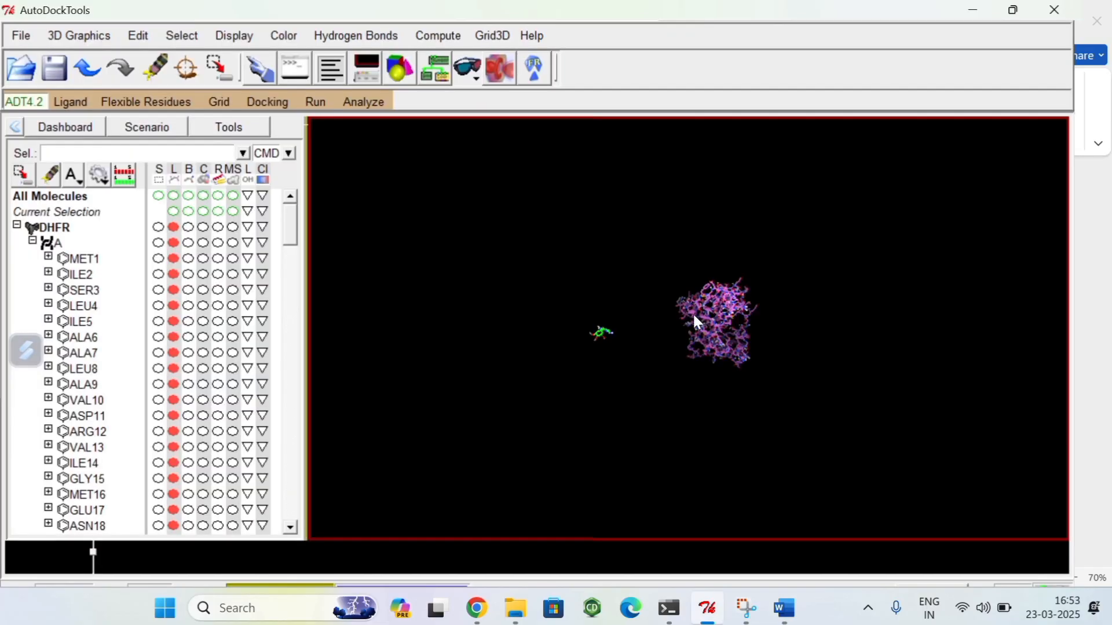
pyautogui.click(318, 104)
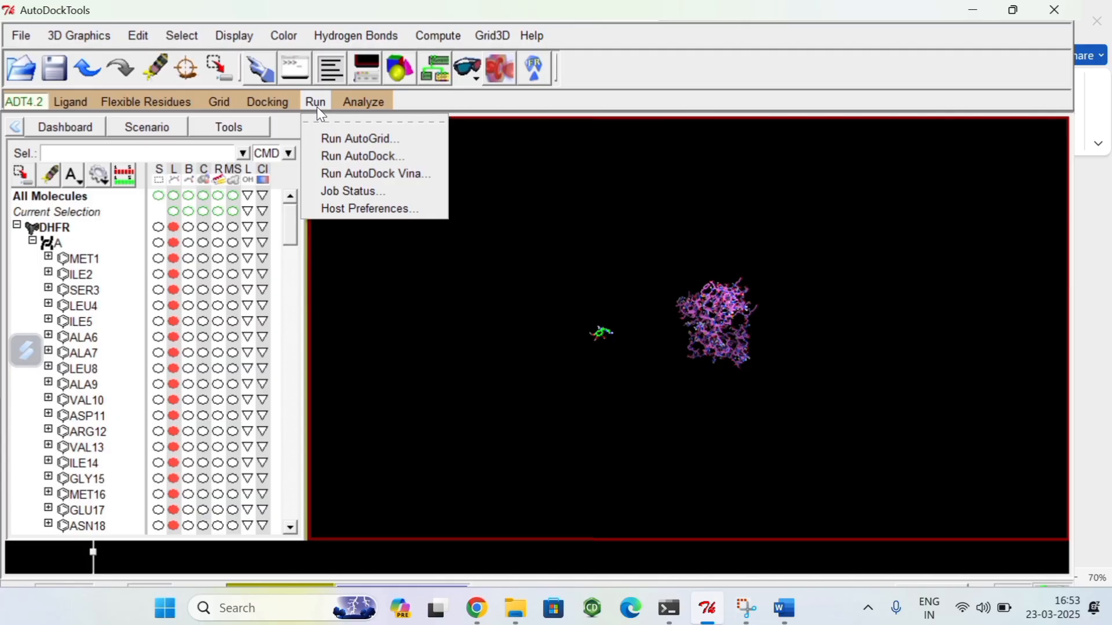
pyautogui.moveTo(517, 608)
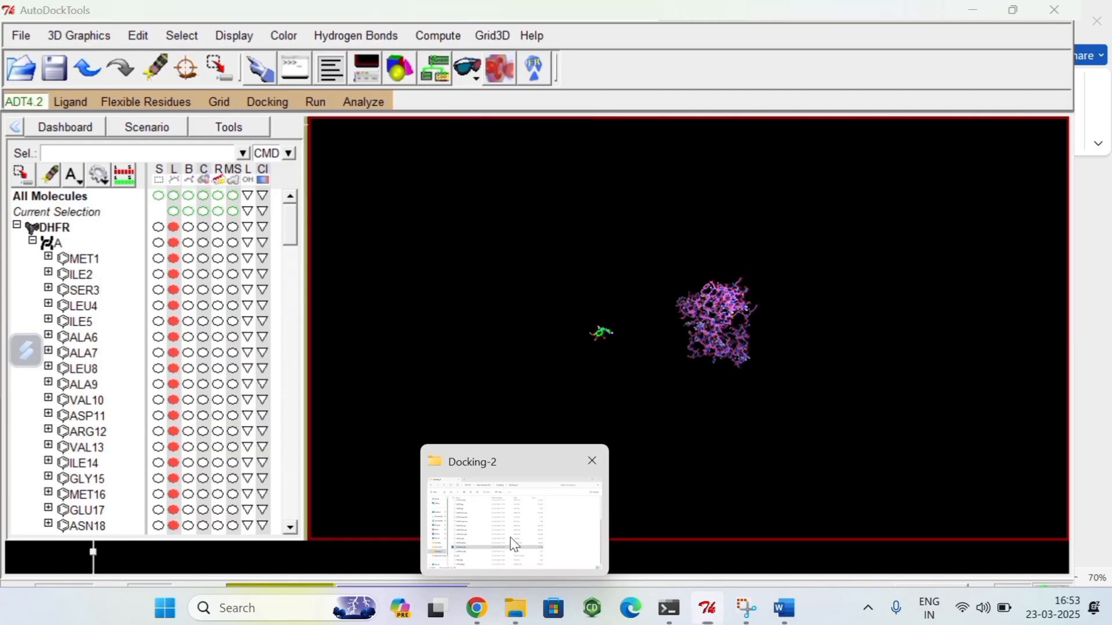
pyautogui.click(510, 538)
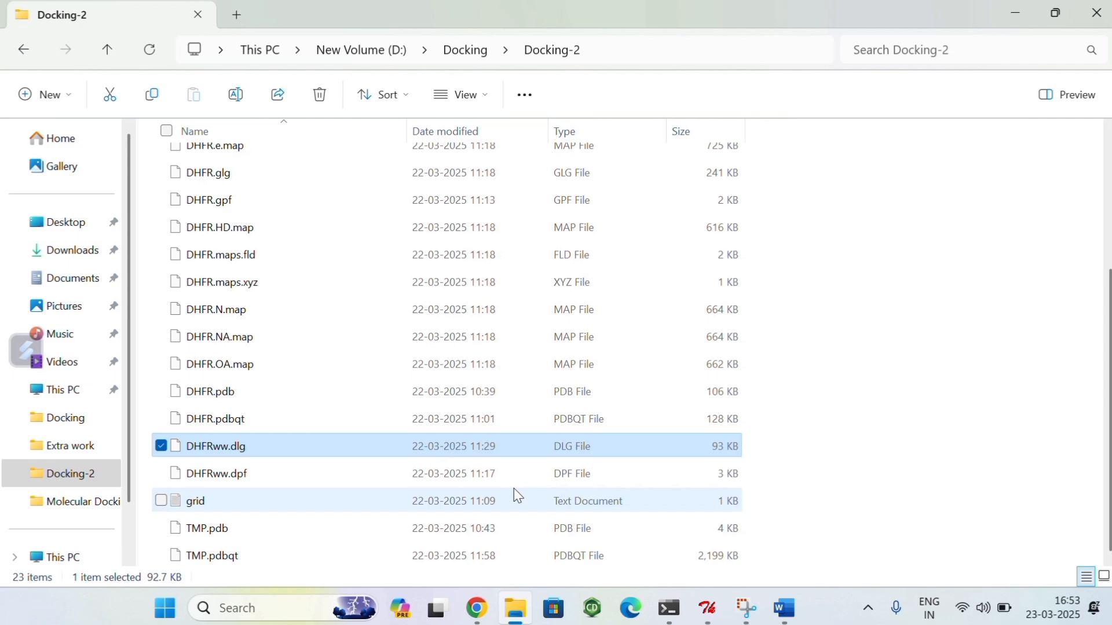
# Step: Return to AutoDockTools and examine the TMP ligand and DHFR protein up close from different angles
pyautogui.click(712, 623)
pyautogui.moveTo(739, 318); pyautogui.dragTo(721, 350)
pyautogui.scroll(10, 698, 346)
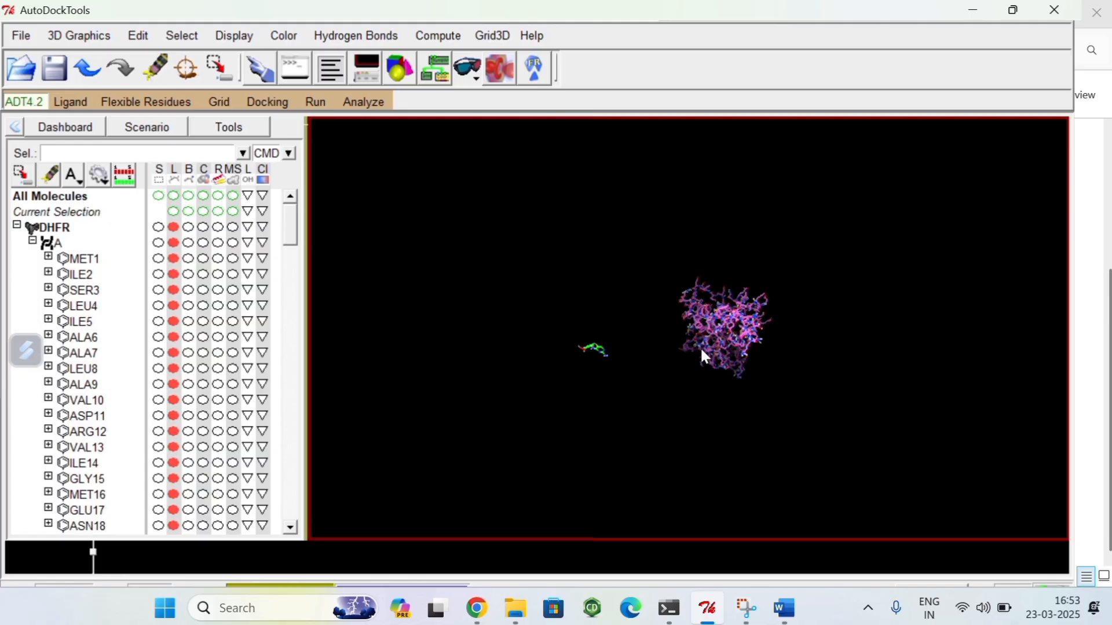
pyautogui.moveTo(713, 433); pyautogui.dragTo(684, 336)
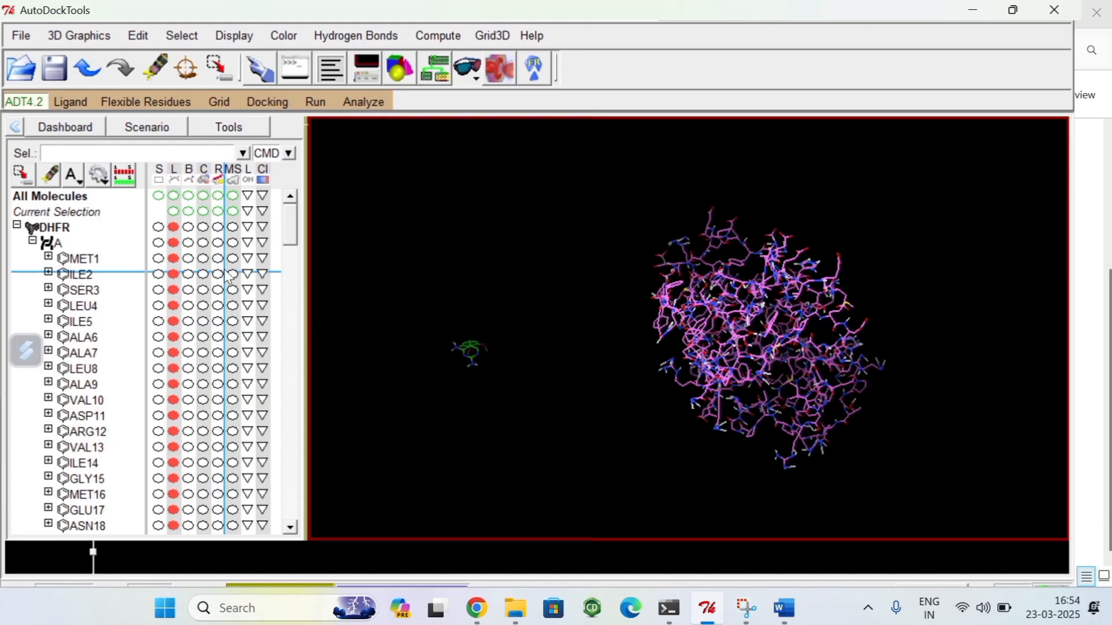